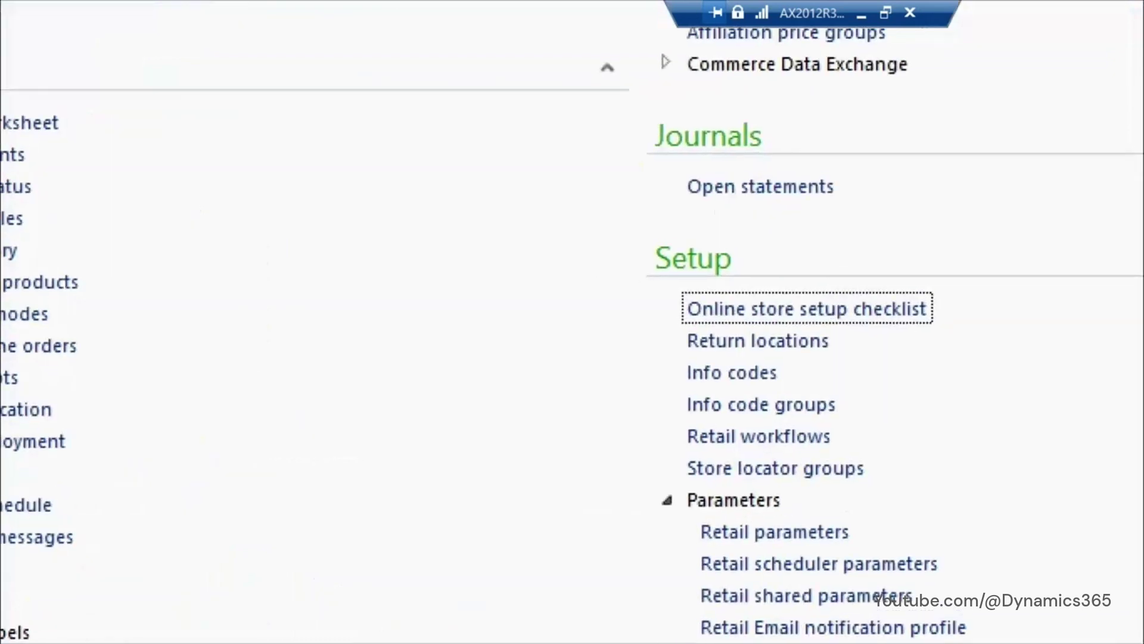
Open the Async Server profile form, review its data download and upload intervals, and close it
{"action": "scroll", "coordinate": [777, 276], "scroll_direction": "down", "scroll_amount": 6}
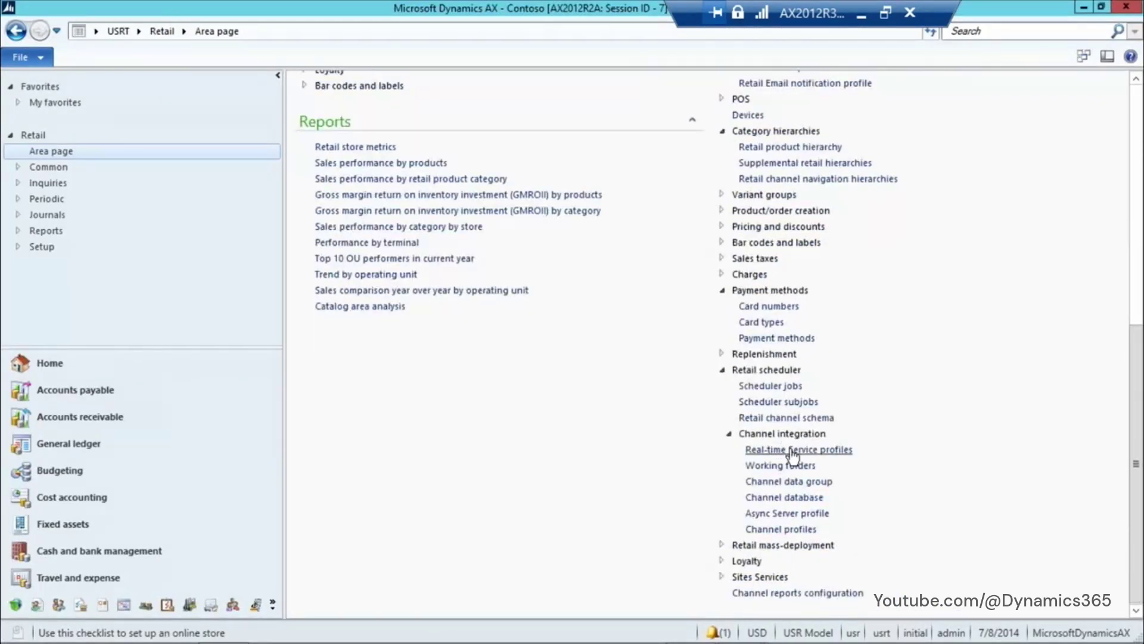
{"action": "key", "text": "ctrl+1"}
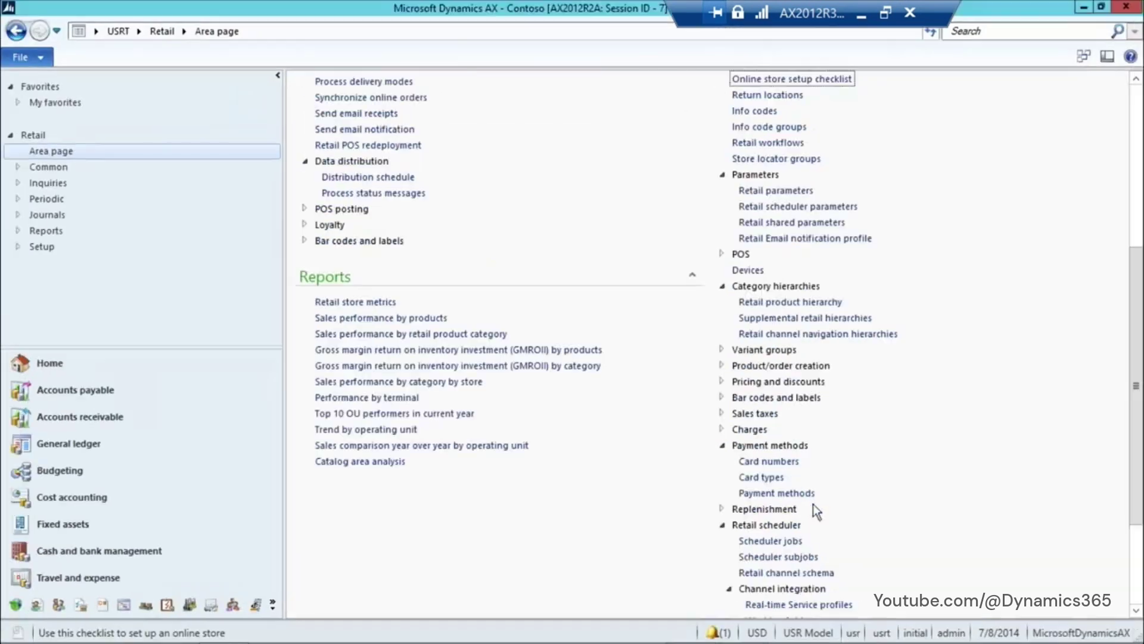
{"action": "scroll", "coordinate": [802, 539], "scroll_direction": "down", "scroll_amount": 1}
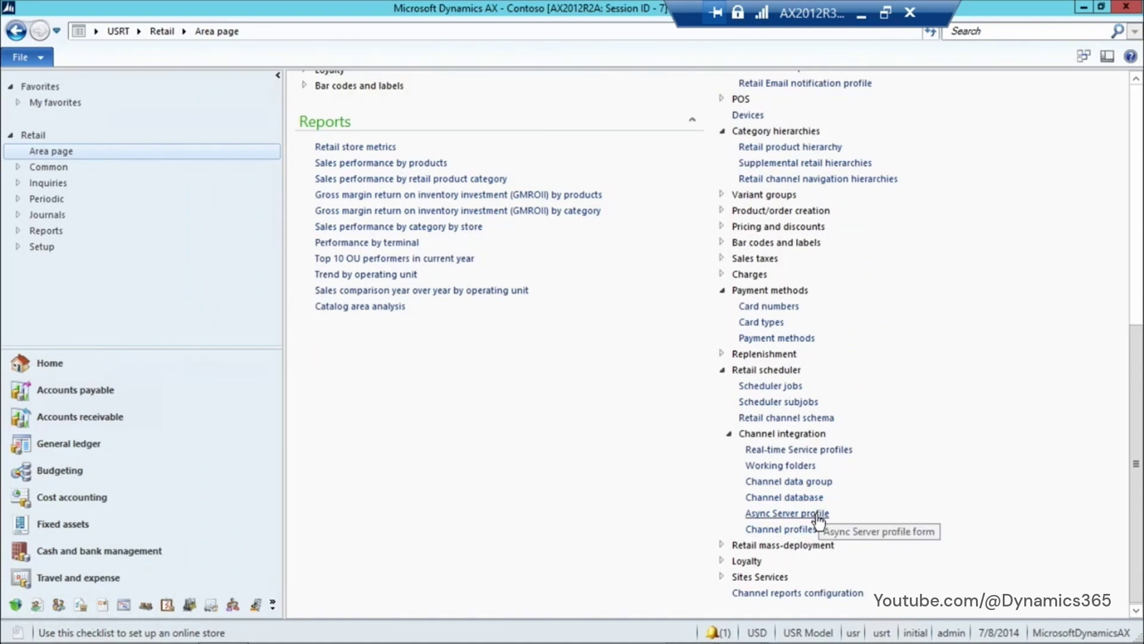
{"action": "left_click", "coordinate": [818, 515]}
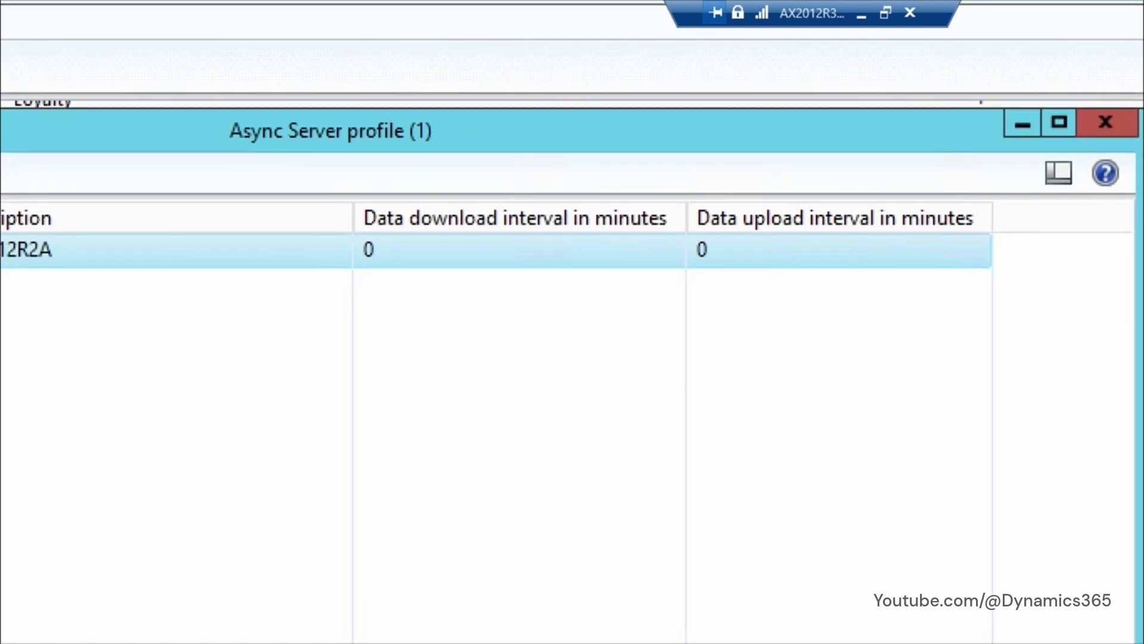
{"action": "key", "text": "Escape"}
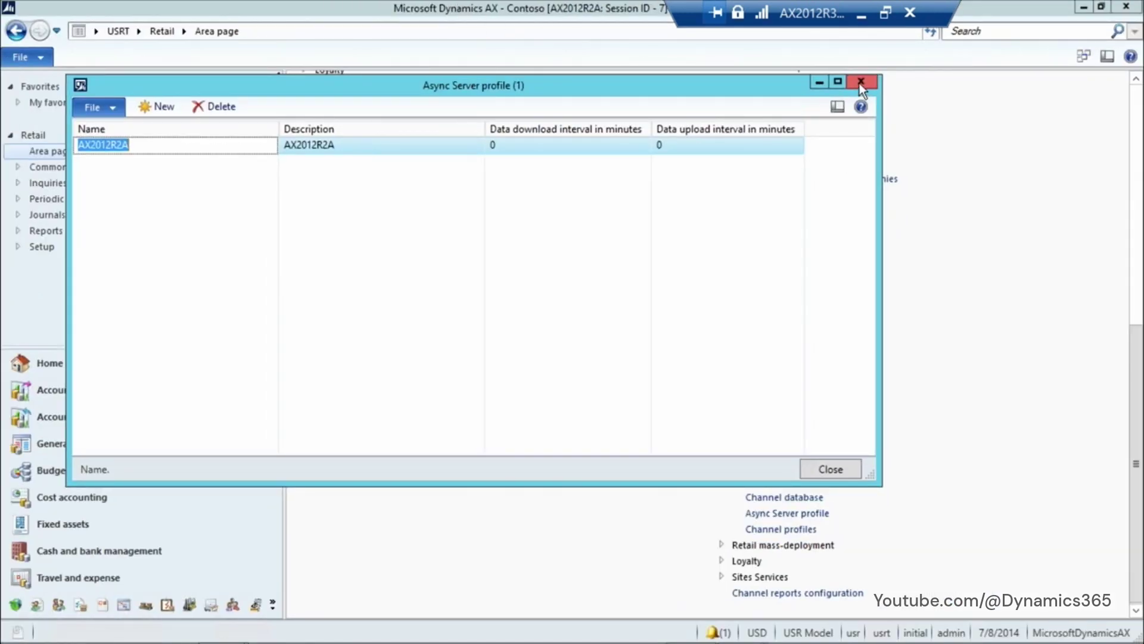
{"action": "left_click", "coordinate": [860, 83]}
Open the Channel database form, review the BostonStore database's data group and assigned retail channel, and close it
{"action": "scroll", "coordinate": [799, 467], "scroll_direction": "down", "scroll_amount": 3}
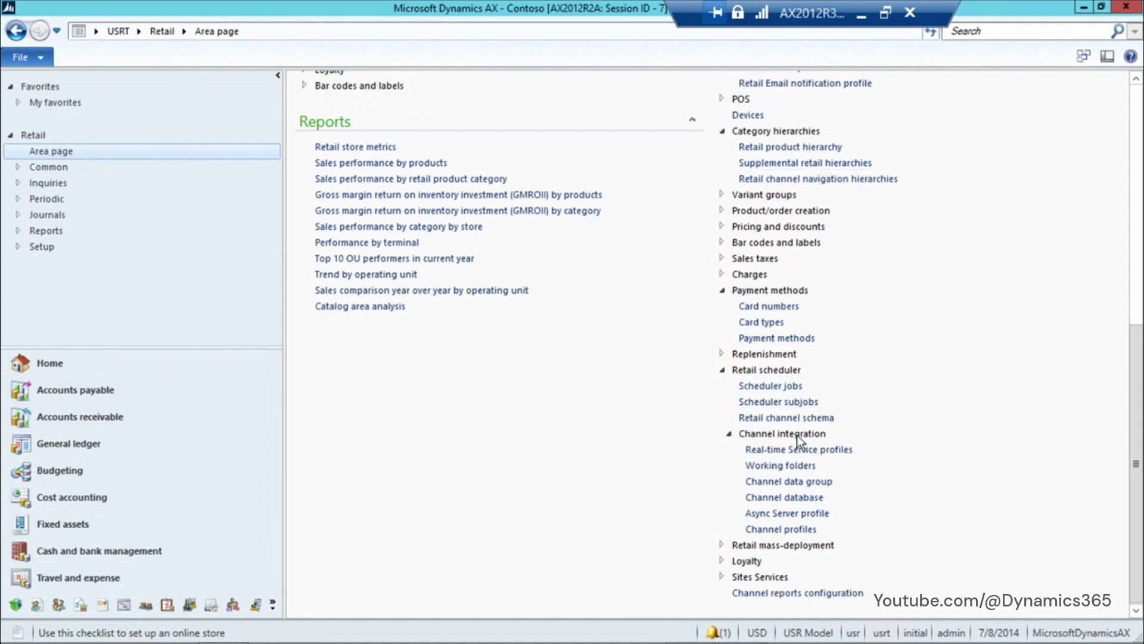
{"action": "left_click", "coordinate": [790, 498]}
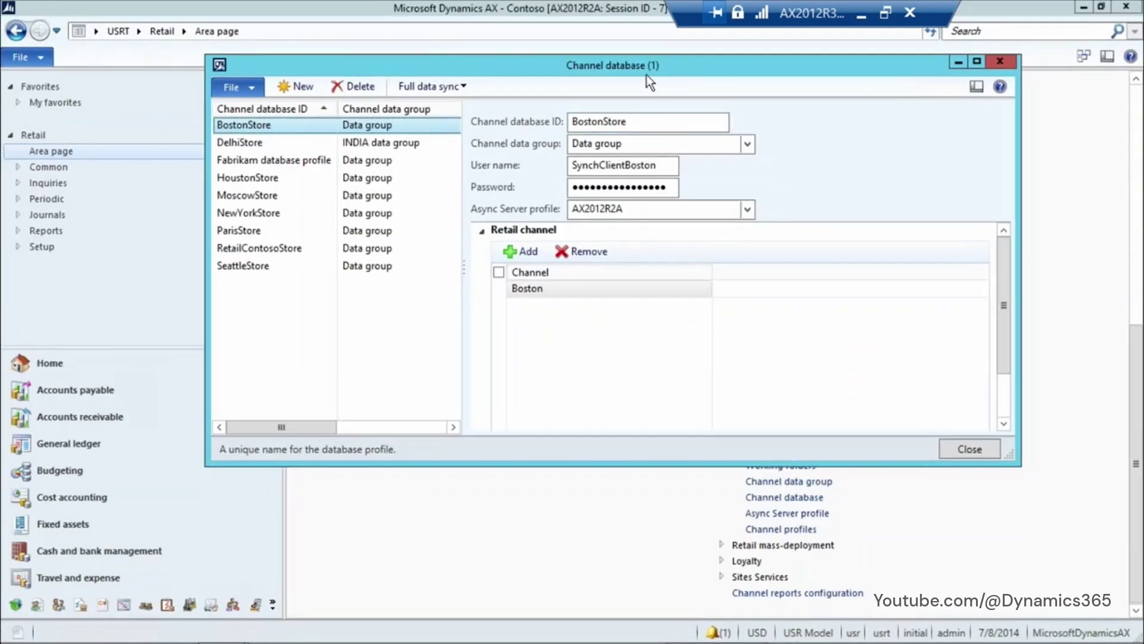
{"action": "left_click", "coordinate": [999, 61]}
Open the channel profiles, select SharePoint channel profile sample, and widen the Name column to show the full profile names
{"action": "scroll", "coordinate": [776, 536], "scroll_direction": "down", "scroll_amount": 1}
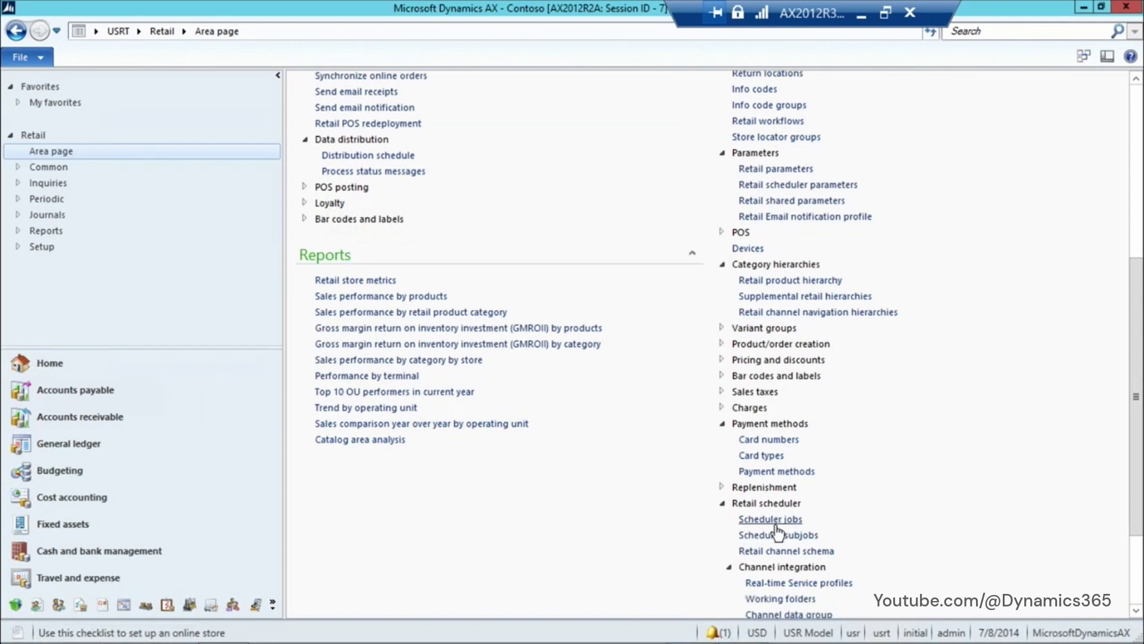
{"action": "scroll", "coordinate": [777, 530], "scroll_direction": "down", "scroll_amount": 3}
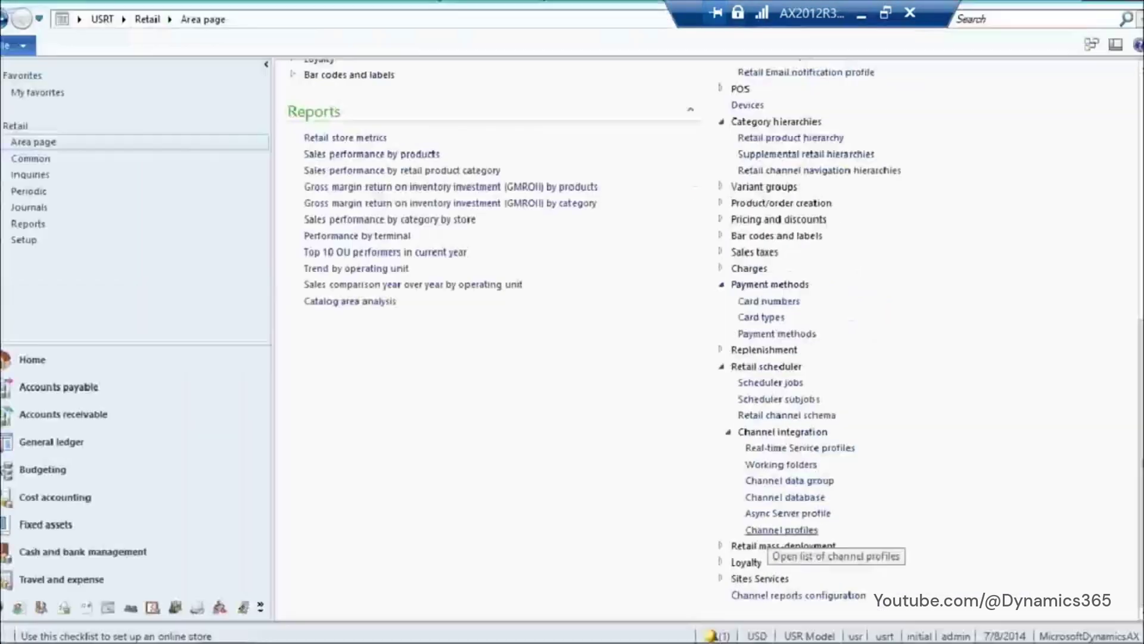
{"action": "scroll", "coordinate": [782, 429], "scroll_direction": "up", "scroll_amount": 3}
{"action": "scroll", "coordinate": [792, 569], "scroll_direction": "down", "scroll_amount": 3}
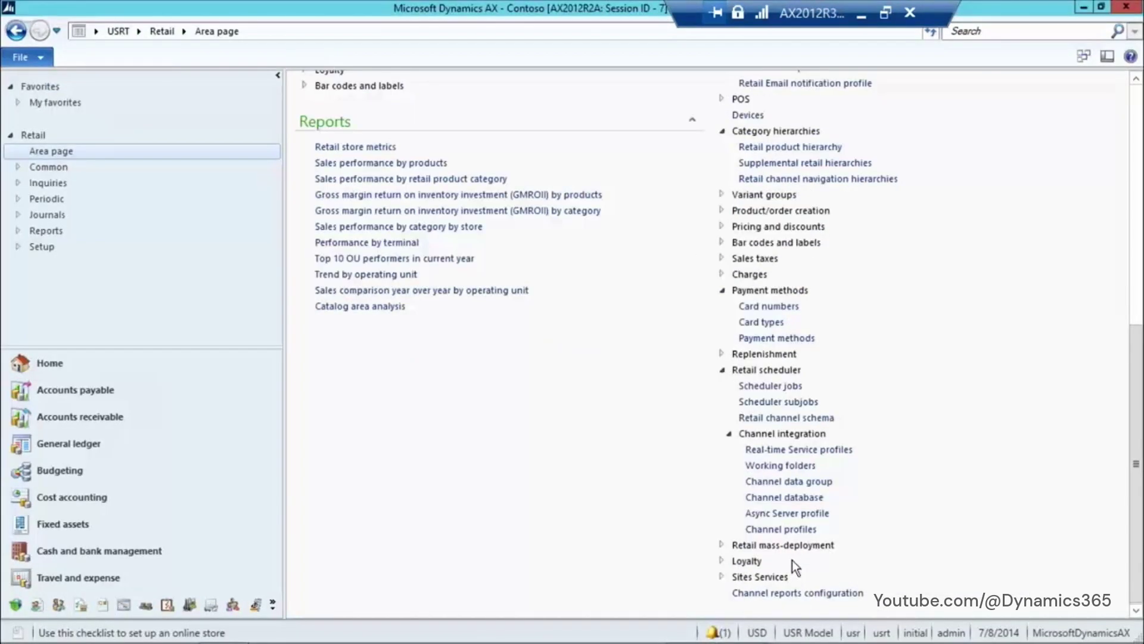
{"action": "left_click", "coordinate": [787, 529]}
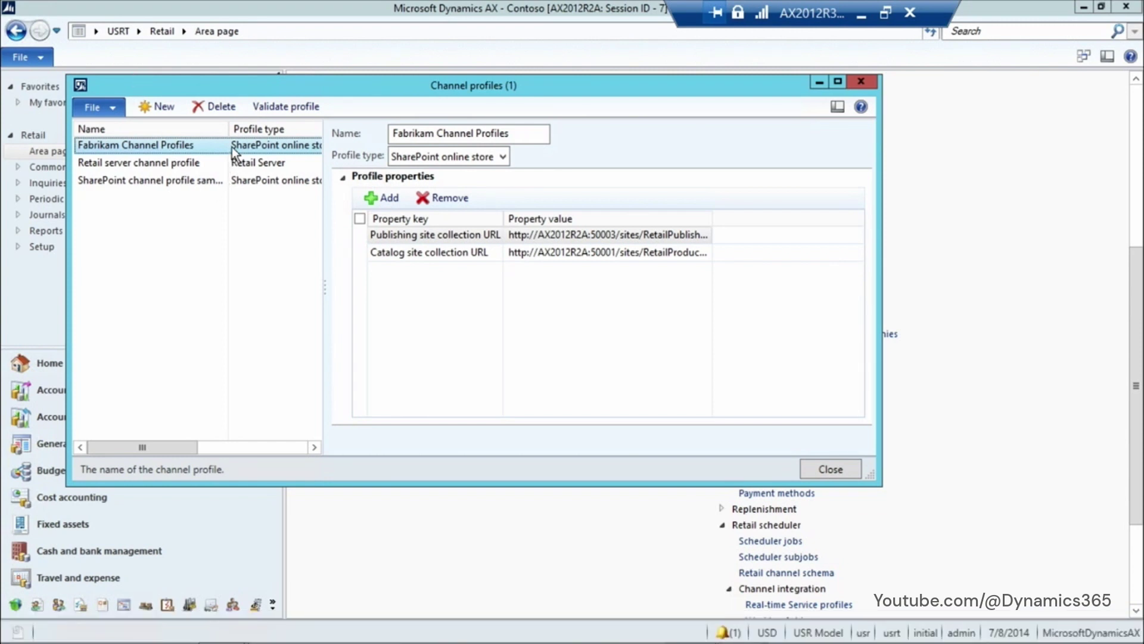
{"action": "left_click", "coordinate": [140, 181]}
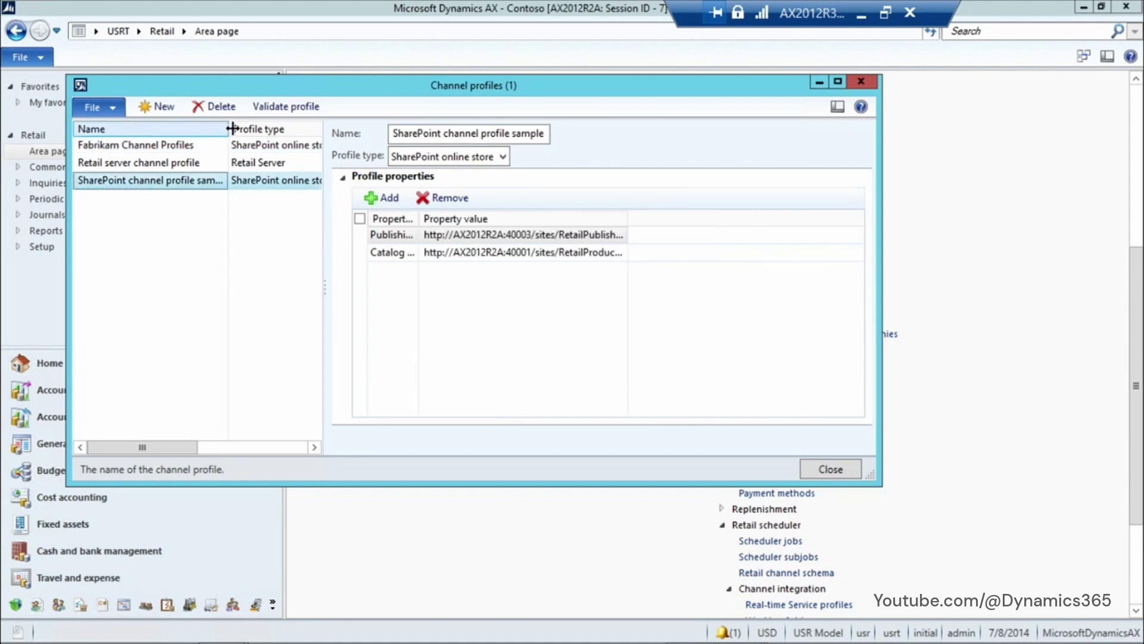
{"action": "left_click_drag", "start_coordinate": [229, 128], "coordinate": [278, 139]}
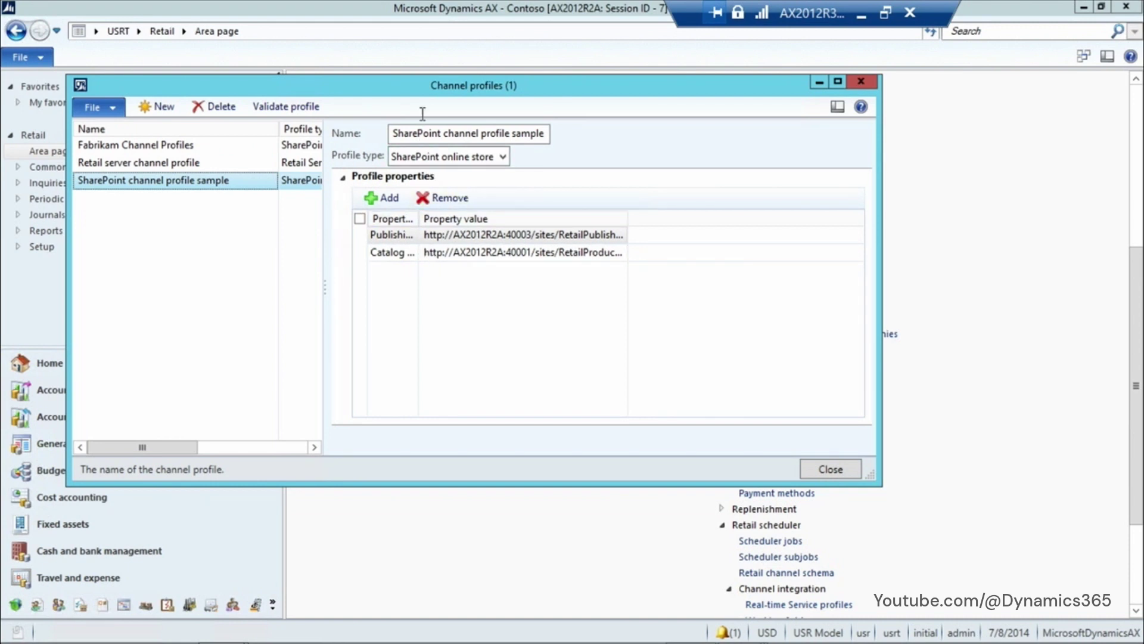
{"action": "left_click_drag", "start_coordinate": [444, 89], "coordinate": [516, 141]}
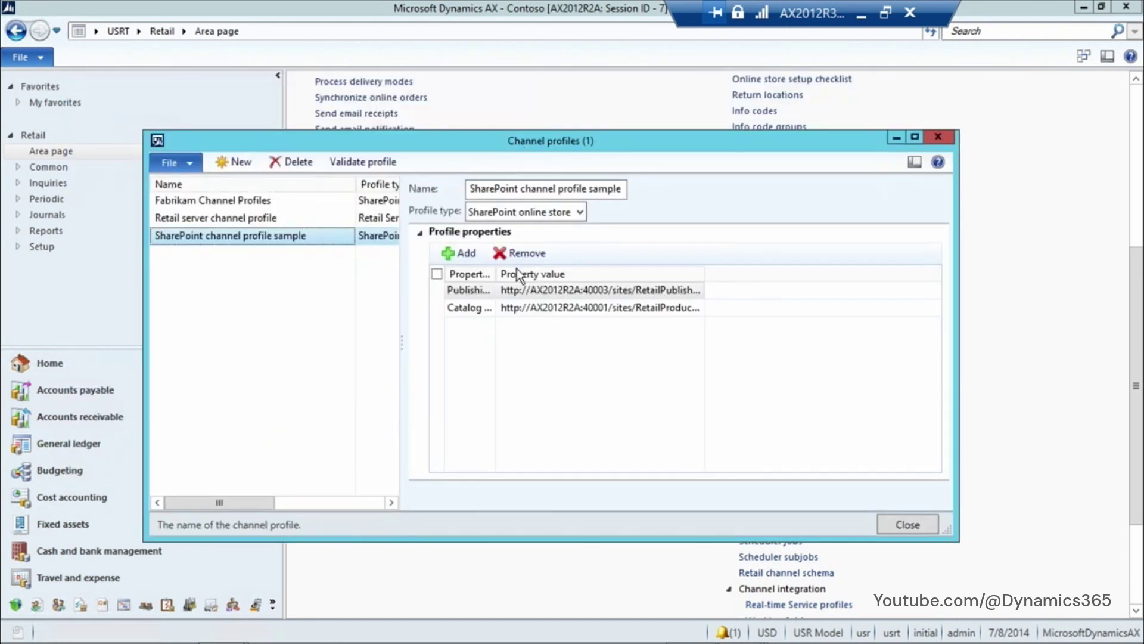
Examine the name and the available profile types of SharePoint channel profile sample without changing them
{"action": "left_click_drag", "start_coordinate": [468, 188], "coordinate": [626, 191]}
{"action": "left_click", "coordinate": [577, 212]}
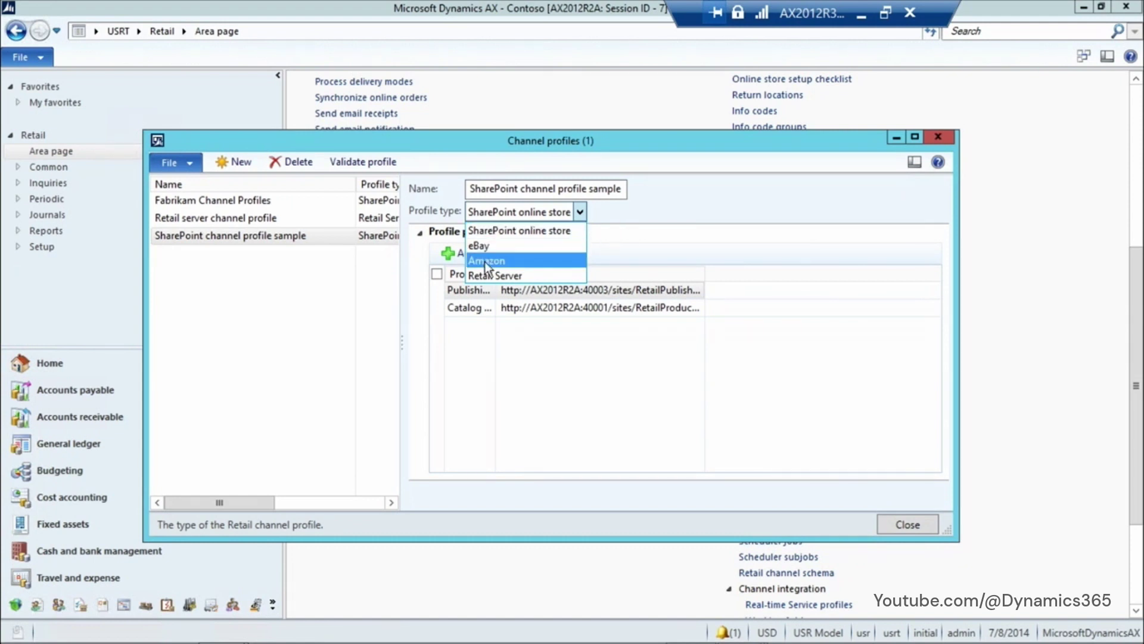
{"action": "left_click", "coordinate": [676, 212]}
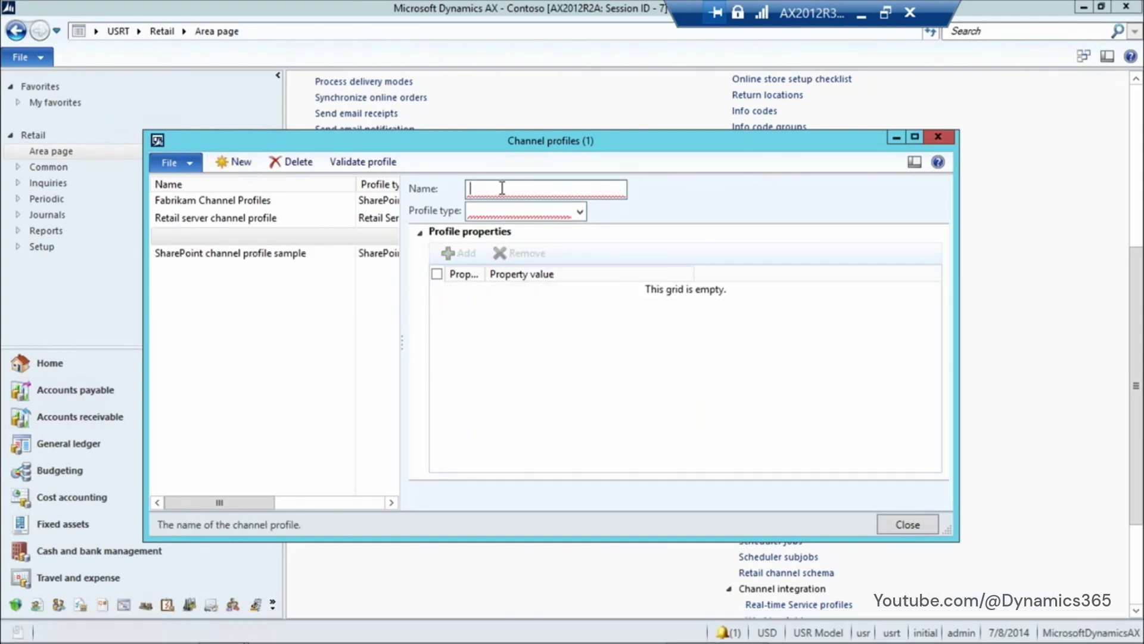
Set the new channel profile's type to SharePoint online store and try to add a profile property
{"action": "left_click", "coordinate": [578, 213]}
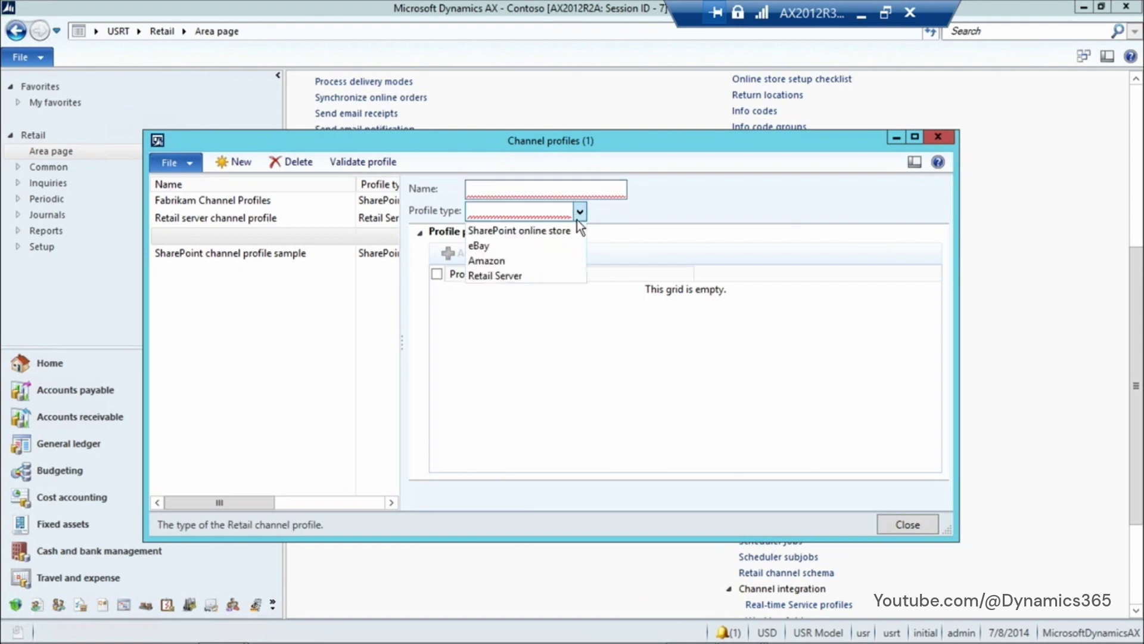
{"action": "left_click", "coordinate": [527, 230]}
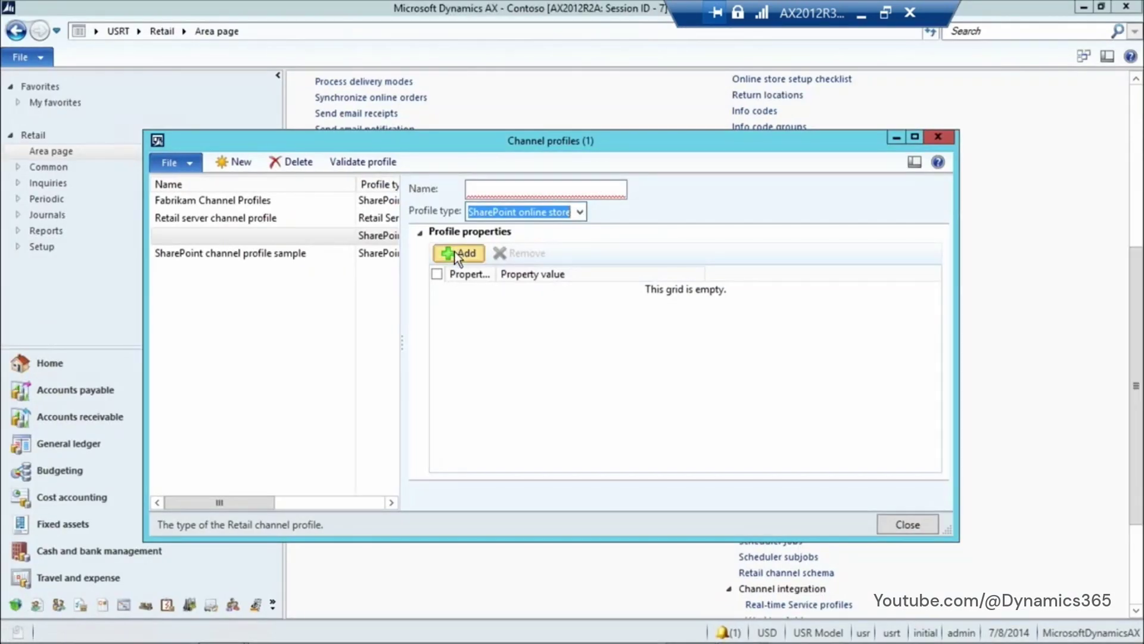
{"action": "left_click", "coordinate": [455, 257]}
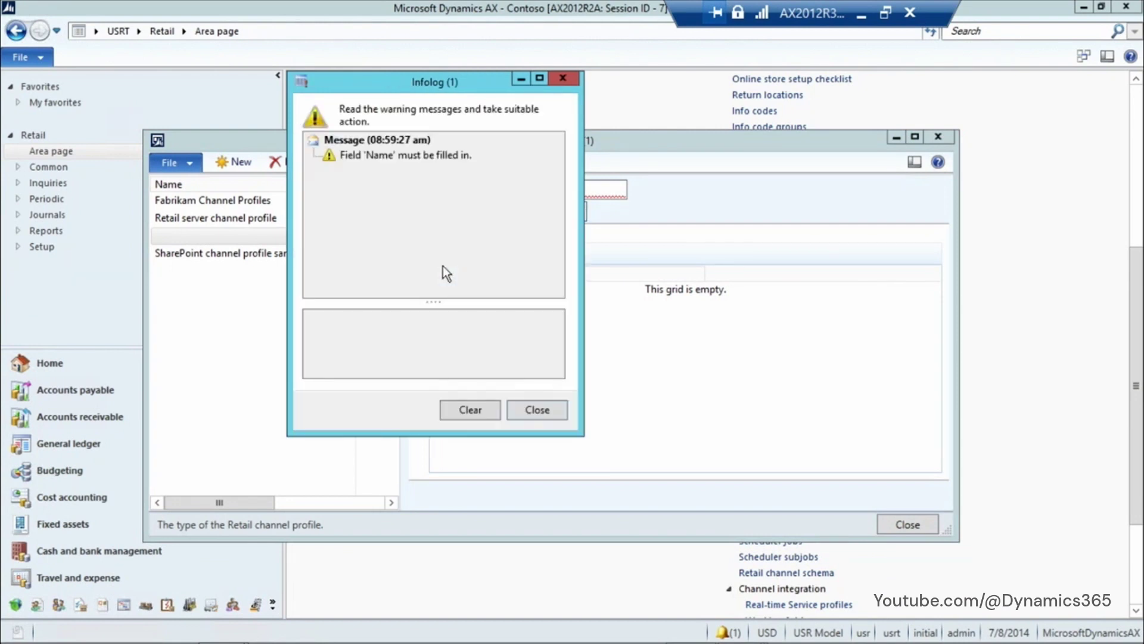
{"action": "left_click", "coordinate": [533, 410]}
Name the new SharePoint online store profile SPChannel Profile
{"action": "left_click", "coordinate": [514, 189]}
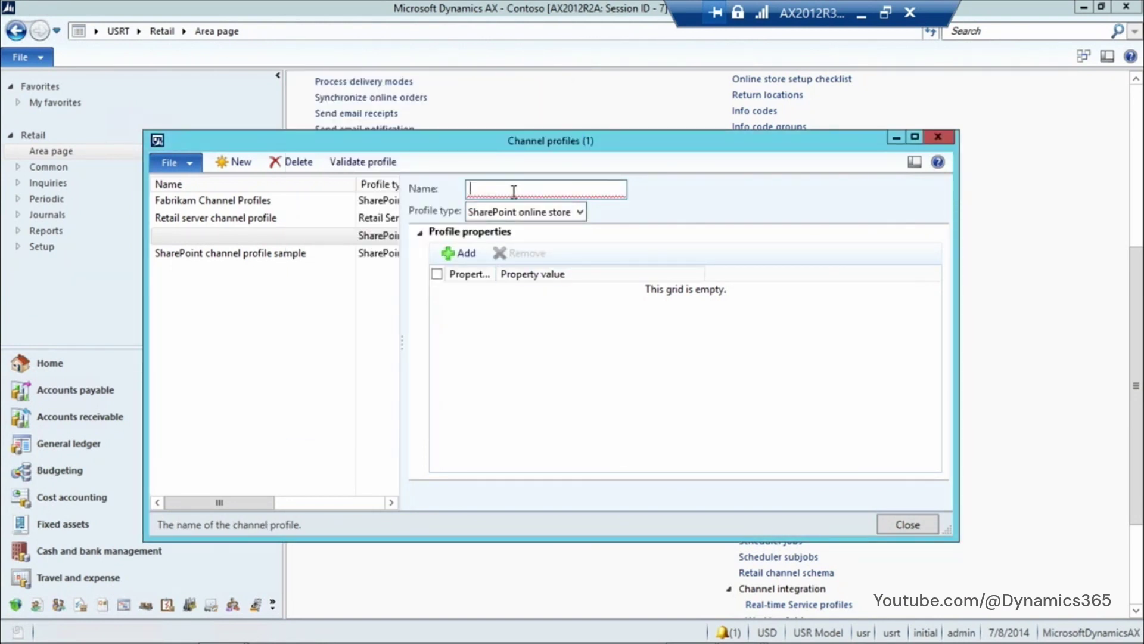
{"action": "type", "text": "SP Profil"}
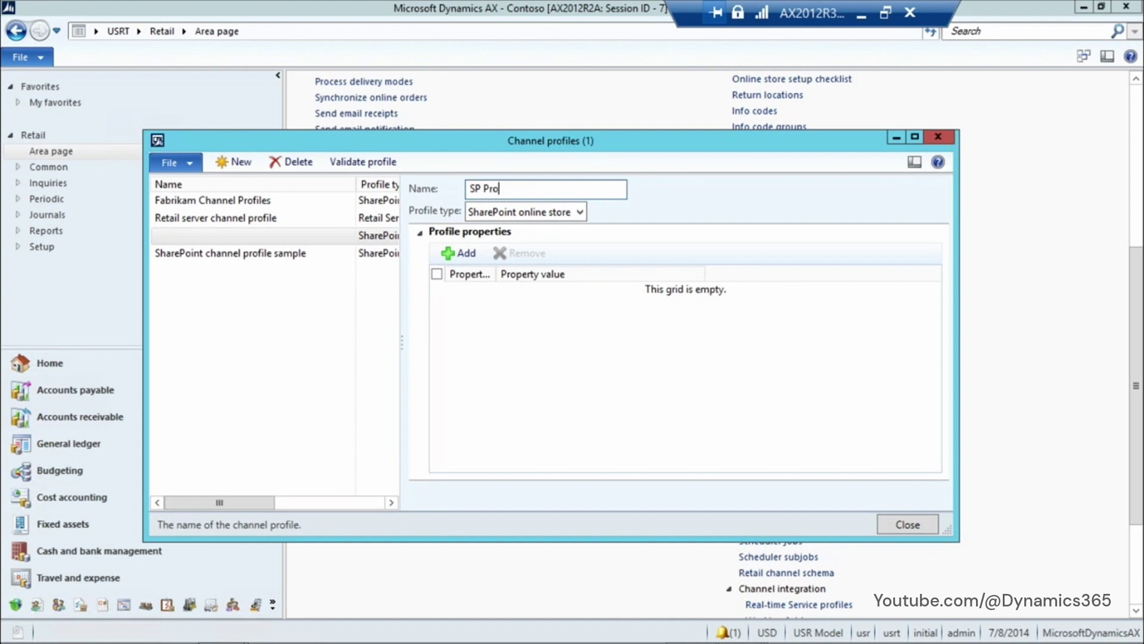
{"action": "type", "text": "e"}
{"action": "key", "text": "Left"}
{"action": "key", "text": "Left"}
{"action": "key", "text": "Left"}
{"action": "key", "text": "Left"}
{"action": "key", "text": "Left"}
{"action": "key", "text": "Left"}
{"action": "key", "text": "Left"}
{"action": "key", "text": "BackSpace"}
{"action": "type", "text": "Channel"}
{"action": "key", "text": "BackSpace"}
{"action": "type", "text": "l"}
Add an empty property line to SPChannel Profile and delete the whole profile record
{"action": "left_click", "coordinate": [468, 255]}
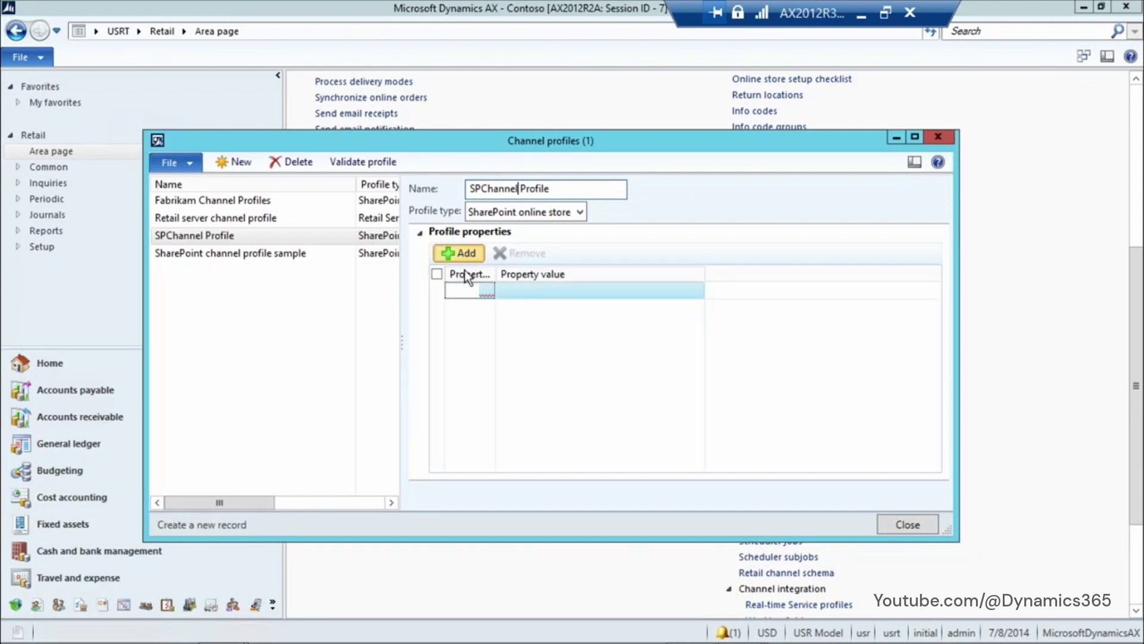
{"action": "left_click", "coordinate": [487, 291]}
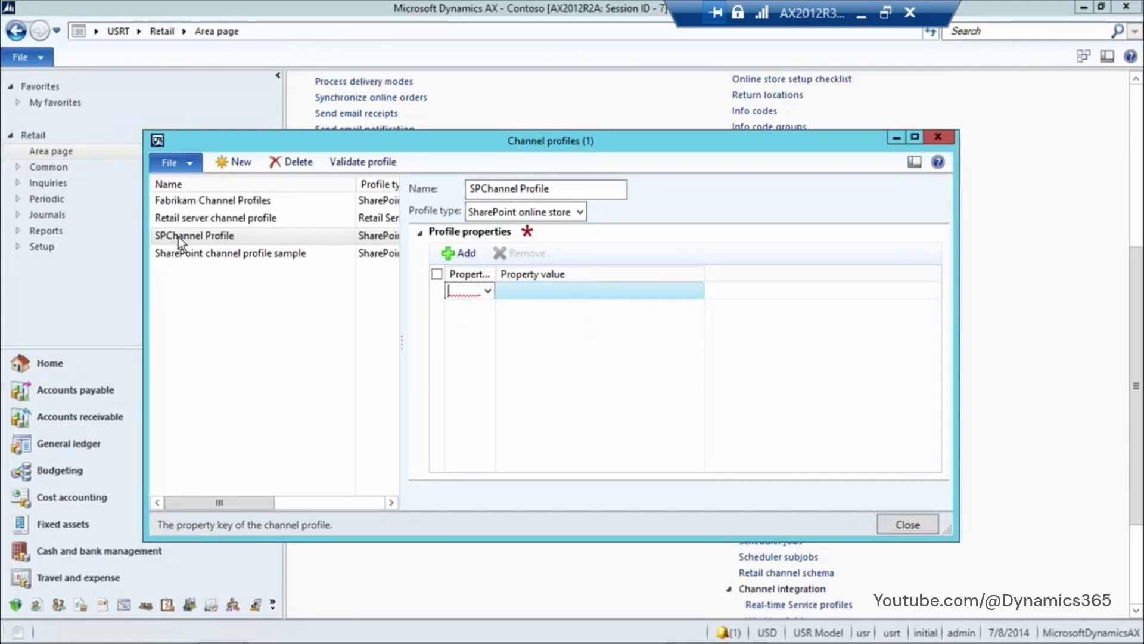
{"action": "left_click", "coordinate": [292, 161]}
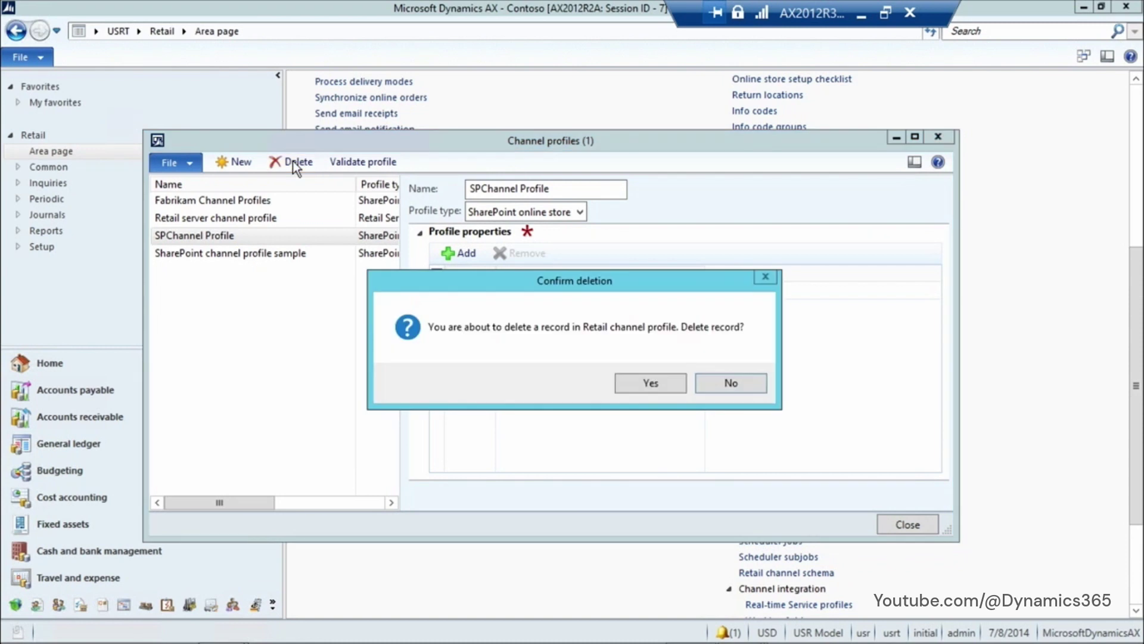
{"action": "left_click", "coordinate": [666, 385]}
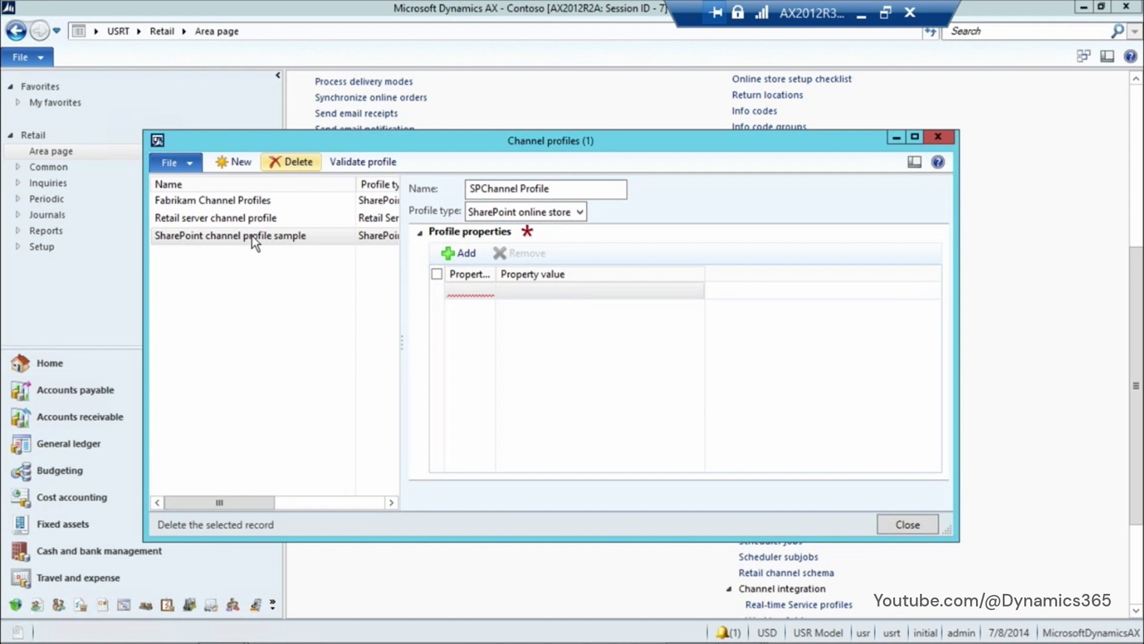
Review the properties of Retail server channel profile and SharePoint channel profile sample, and close the channel profiles
{"action": "left_click", "coordinate": [245, 222]}
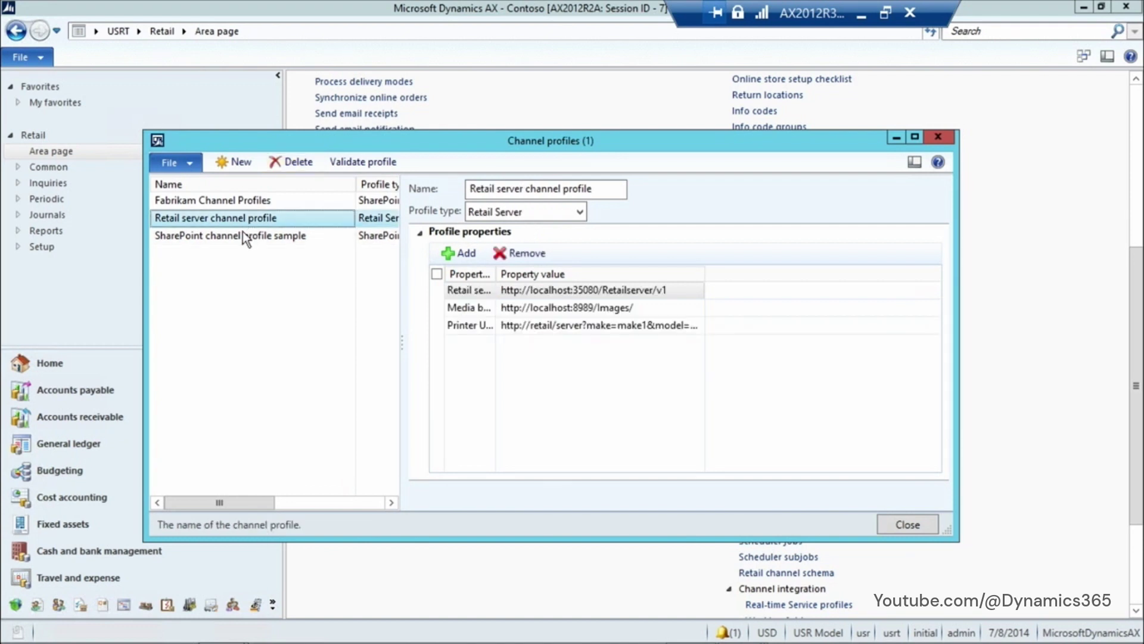
{"action": "left_click", "coordinate": [243, 232]}
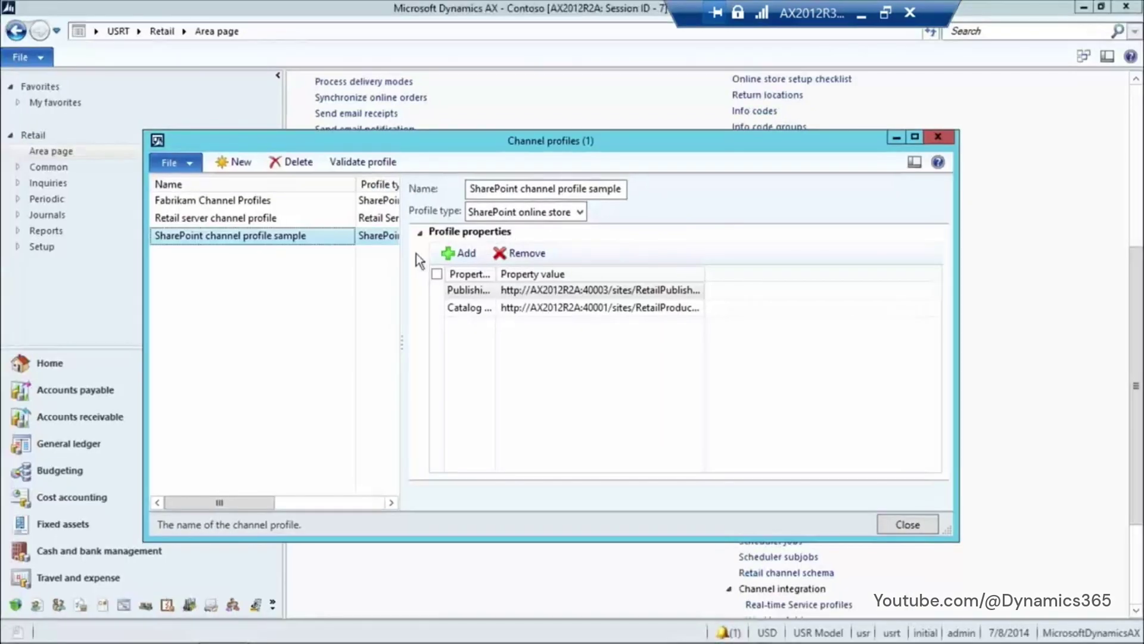
{"action": "left_click", "coordinate": [943, 138]}
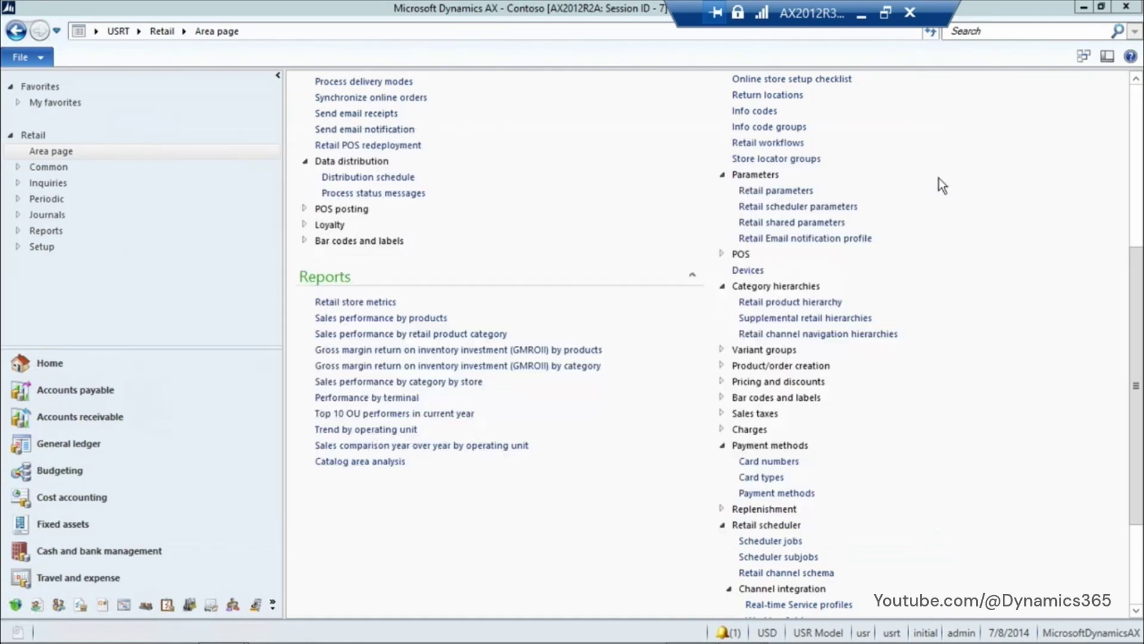
Open the Working folders form, review the File storage download and upload paths, and close it
{"action": "scroll", "coordinate": [868, 541], "scroll_direction": "down", "scroll_amount": 5}
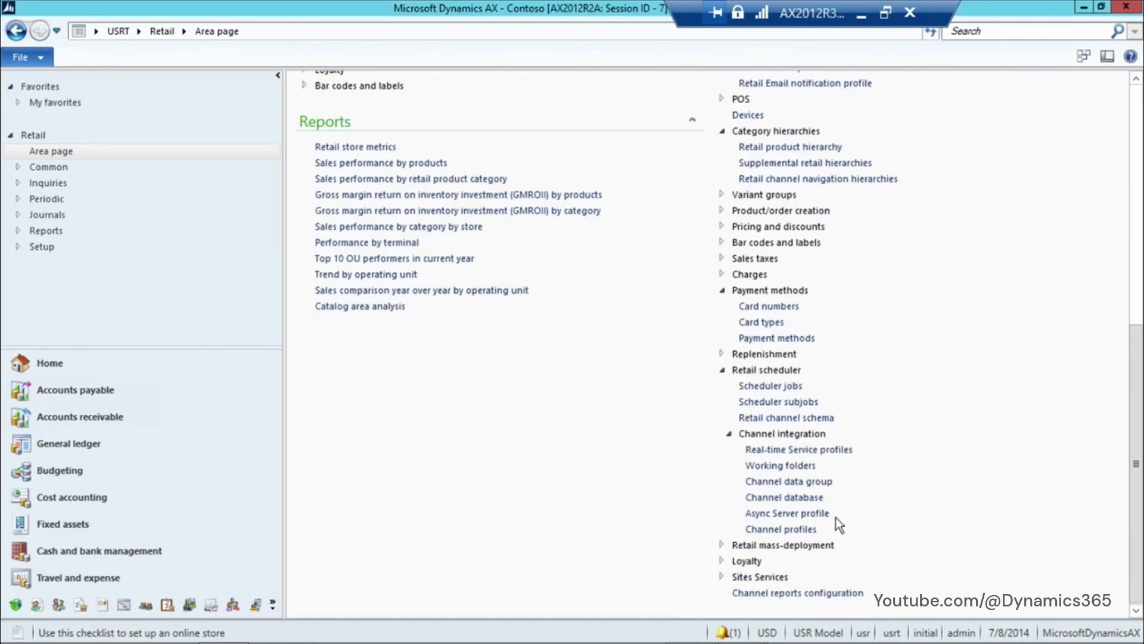
{"action": "left_click", "coordinate": [785, 465]}
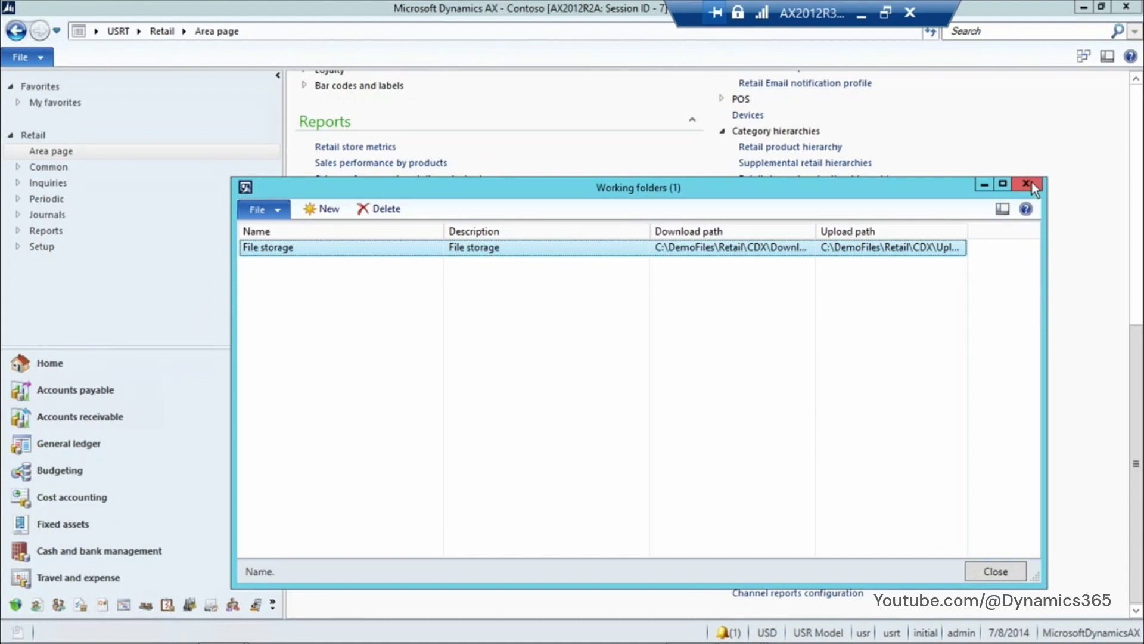
{"action": "left_click", "coordinate": [1031, 183]}
Open the Real-time Service profiles, review the JBB profile's connection details, and expand its Settings section to examine the staff option
{"action": "scroll", "coordinate": [878, 484], "scroll_direction": "down", "scroll_amount": 3}
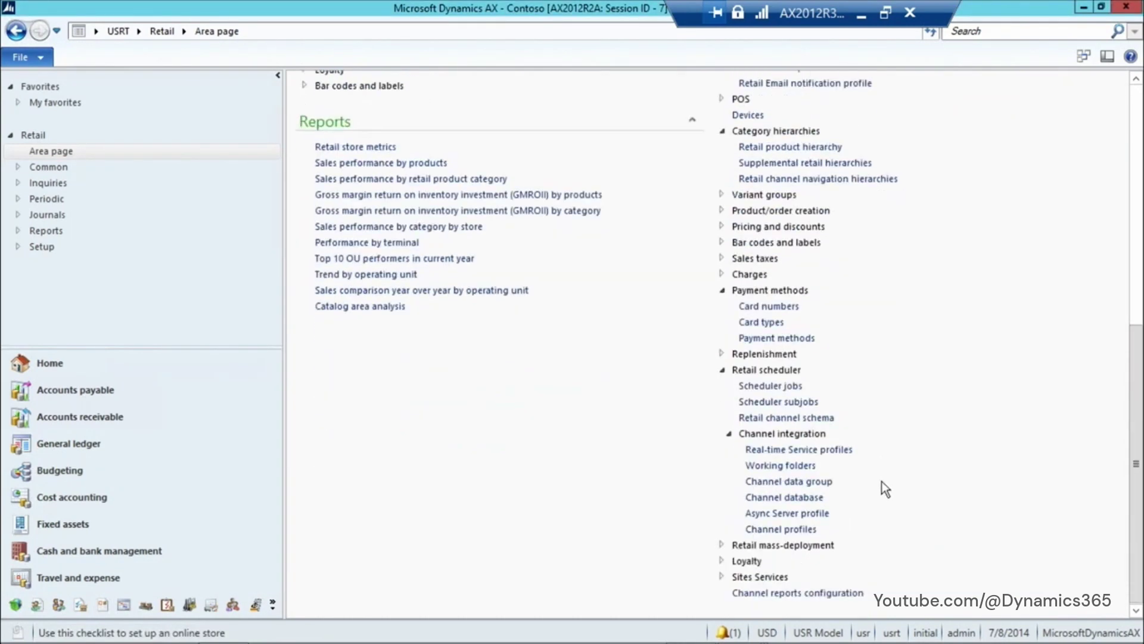
{"action": "left_click", "coordinate": [793, 449]}
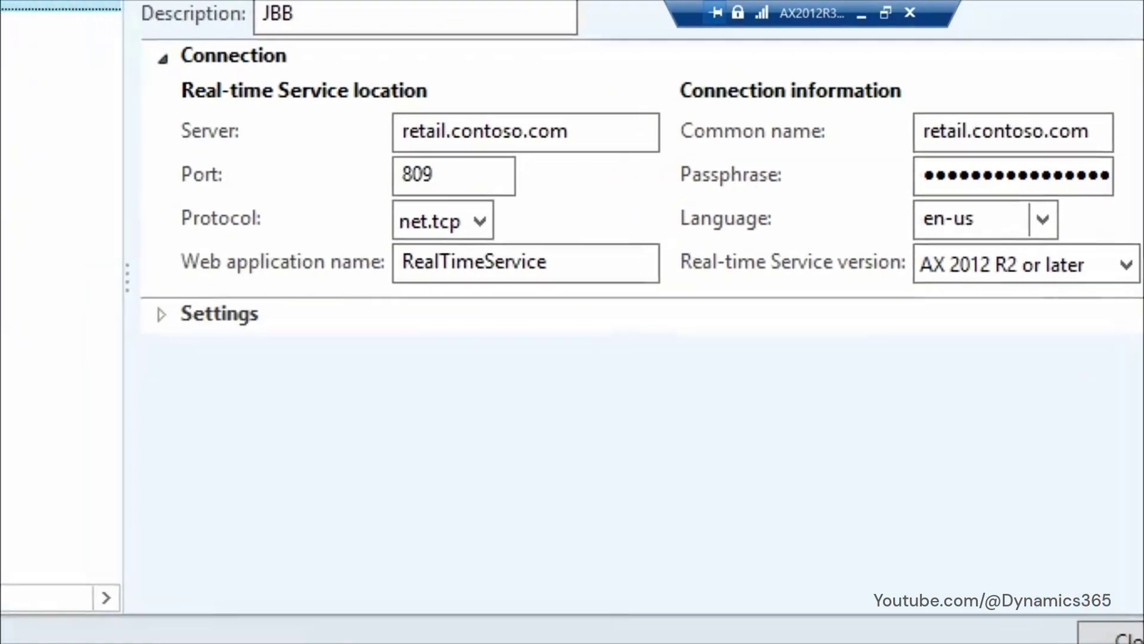
{"action": "key", "text": "Escape"}
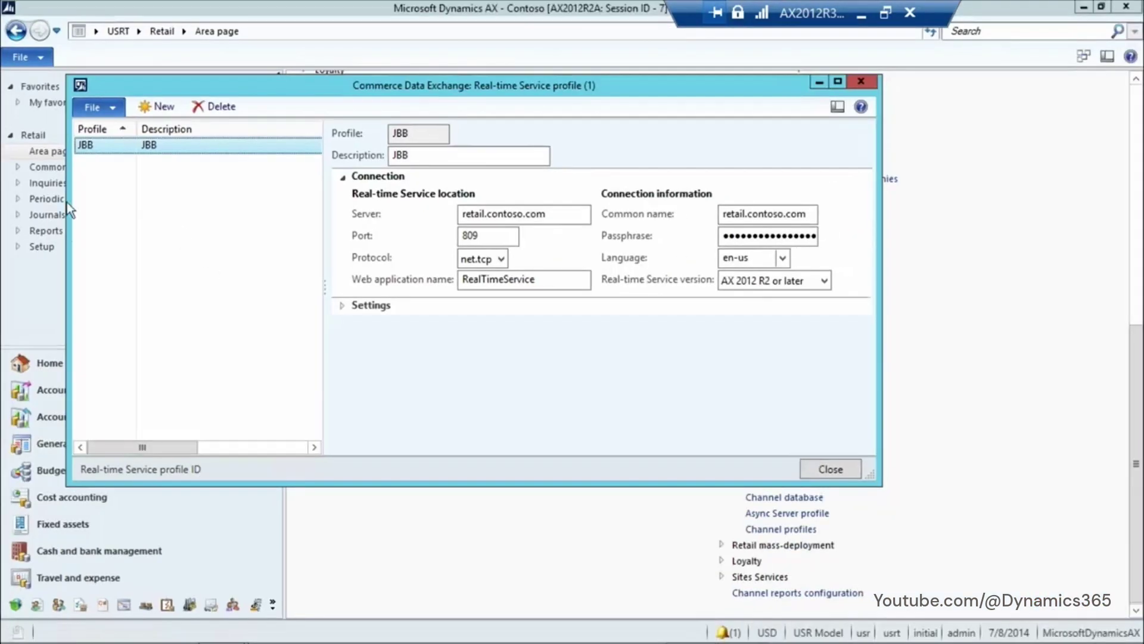
{"action": "left_click", "coordinate": [345, 307]}
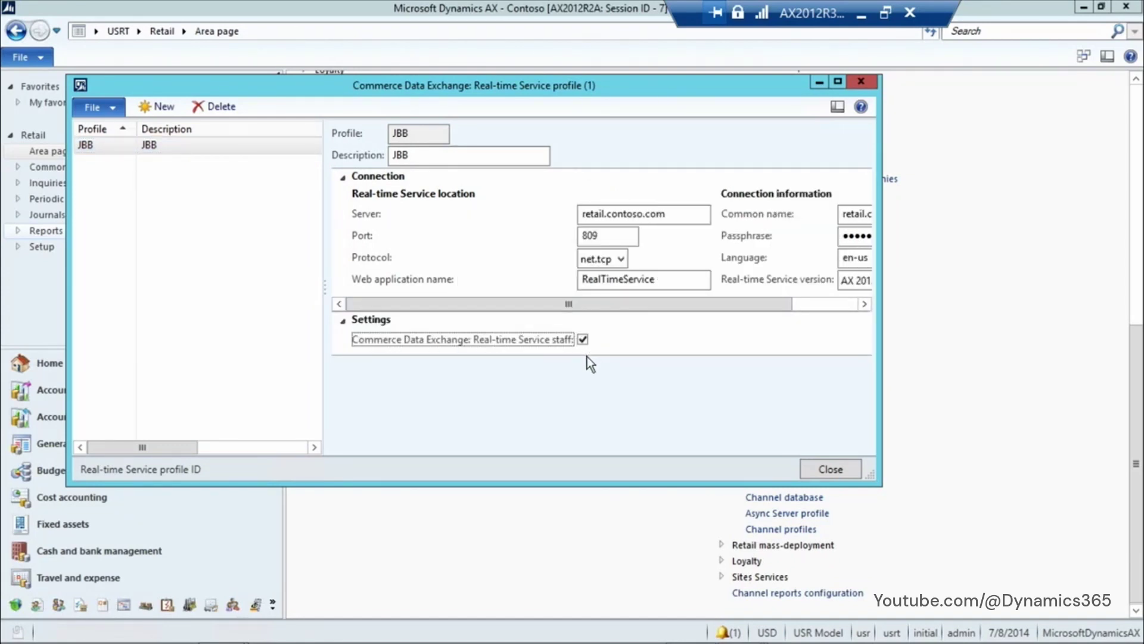
{"action": "key", "text": "ctrl+1"}
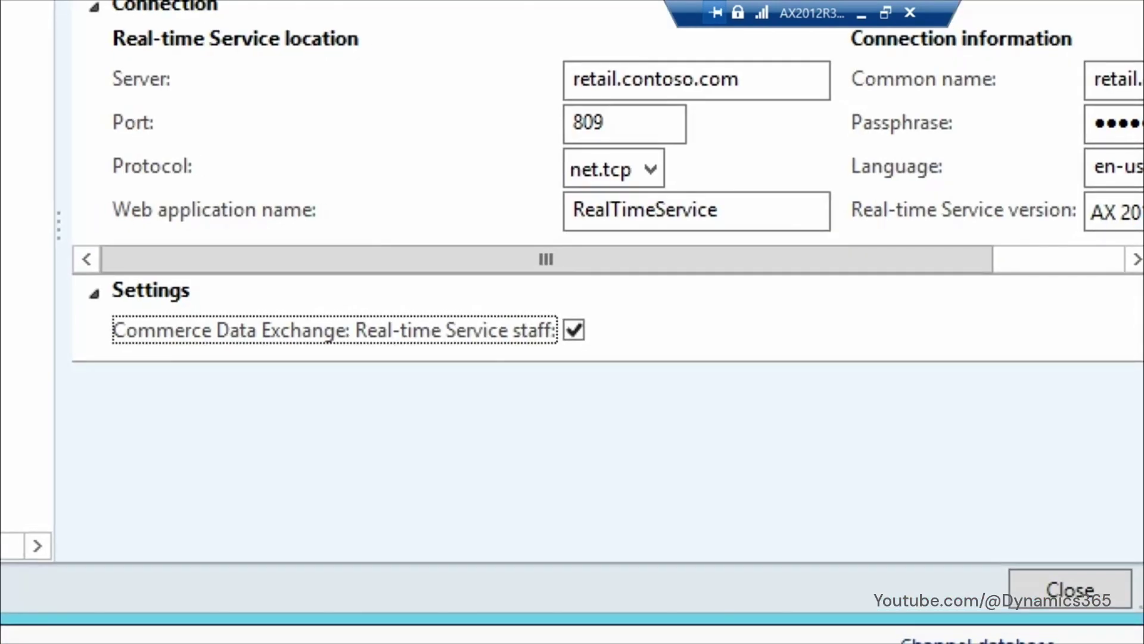
Review the remaining connection information of the JBB Real-time Service profile and close the form
{"action": "key", "text": "Escape"}
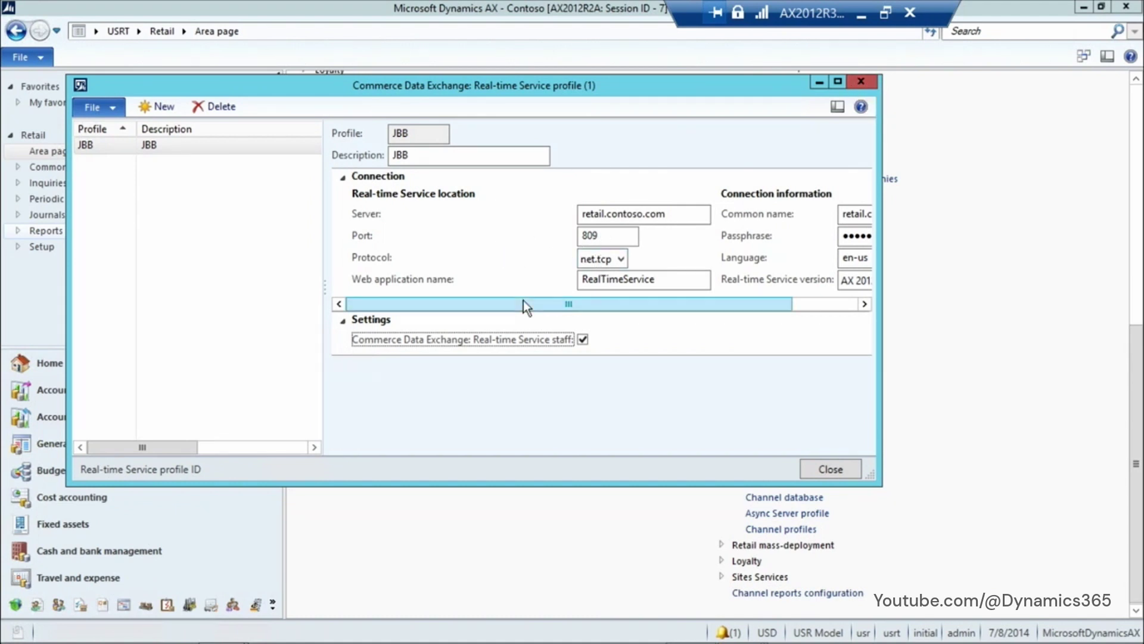
{"action": "left_click_drag", "start_coordinate": [524, 302], "coordinate": [711, 307]}
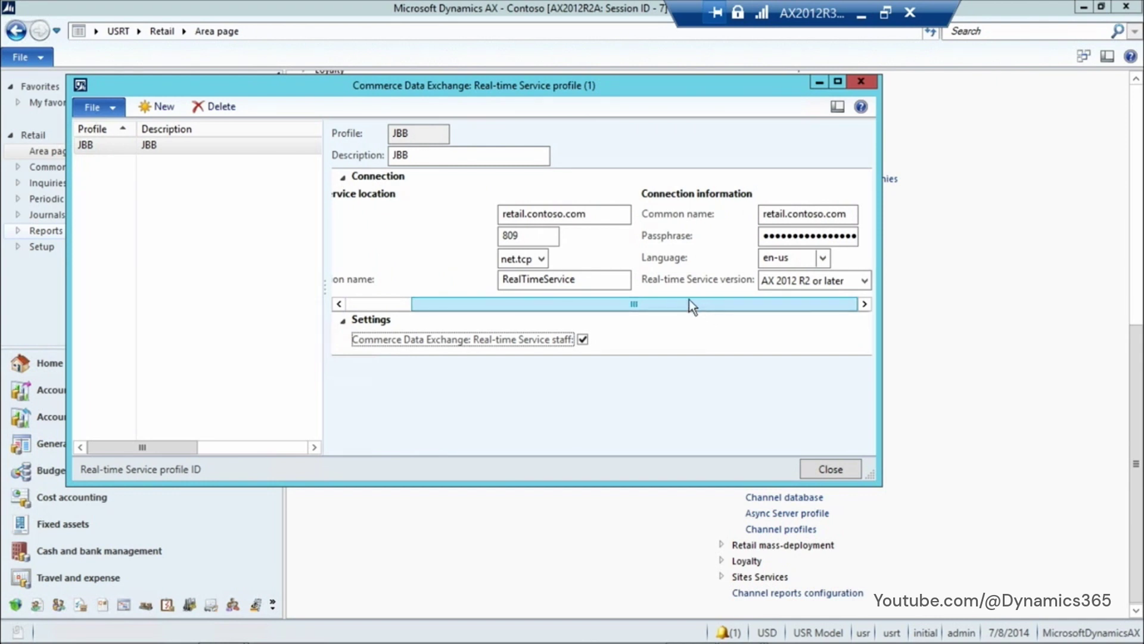
{"action": "left_click", "coordinate": [857, 83]}
Open the retail Payment methods form, review the list of payment methods, and close it
{"action": "scroll", "coordinate": [907, 426], "scroll_direction": "down", "scroll_amount": 5}
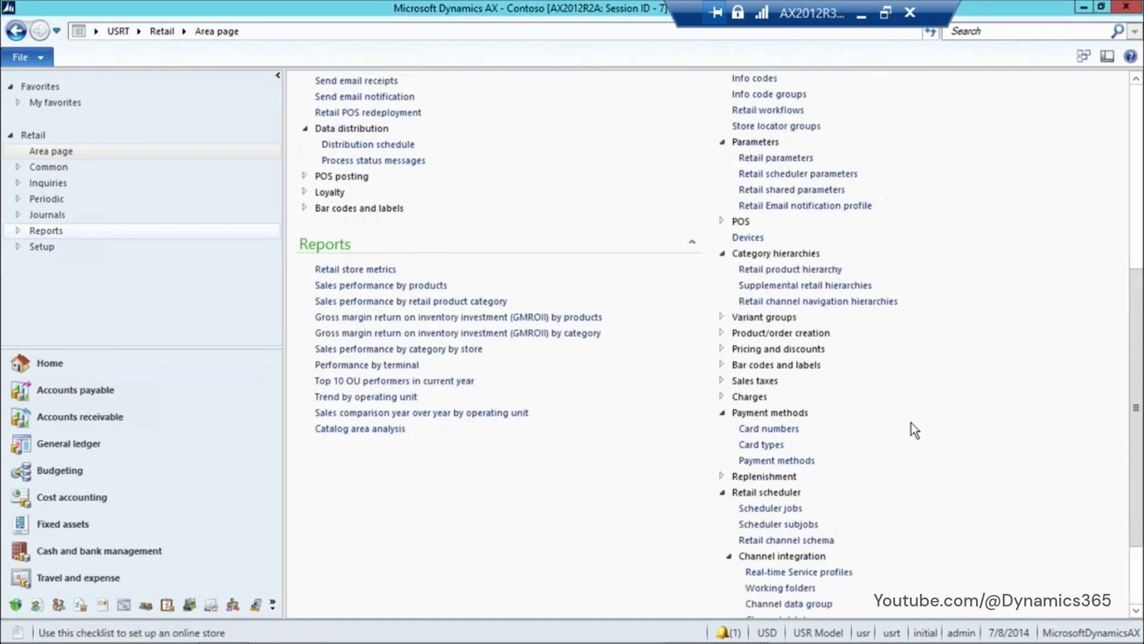
{"action": "scroll", "coordinate": [910, 418], "scroll_direction": "up", "scroll_amount": 3}
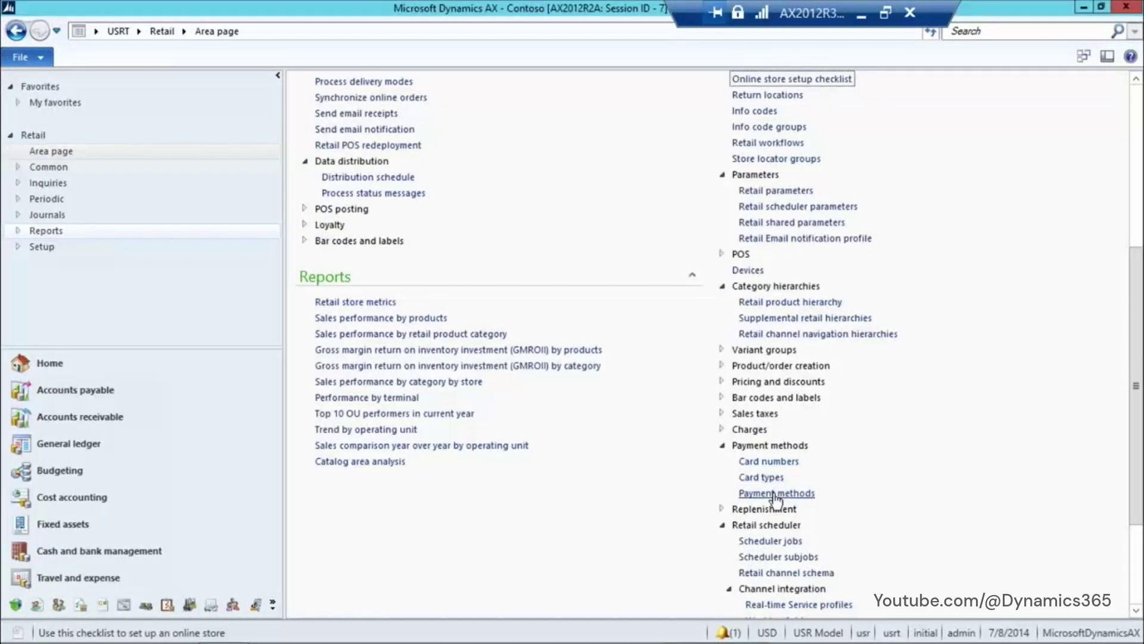
{"action": "left_click", "coordinate": [784, 441]}
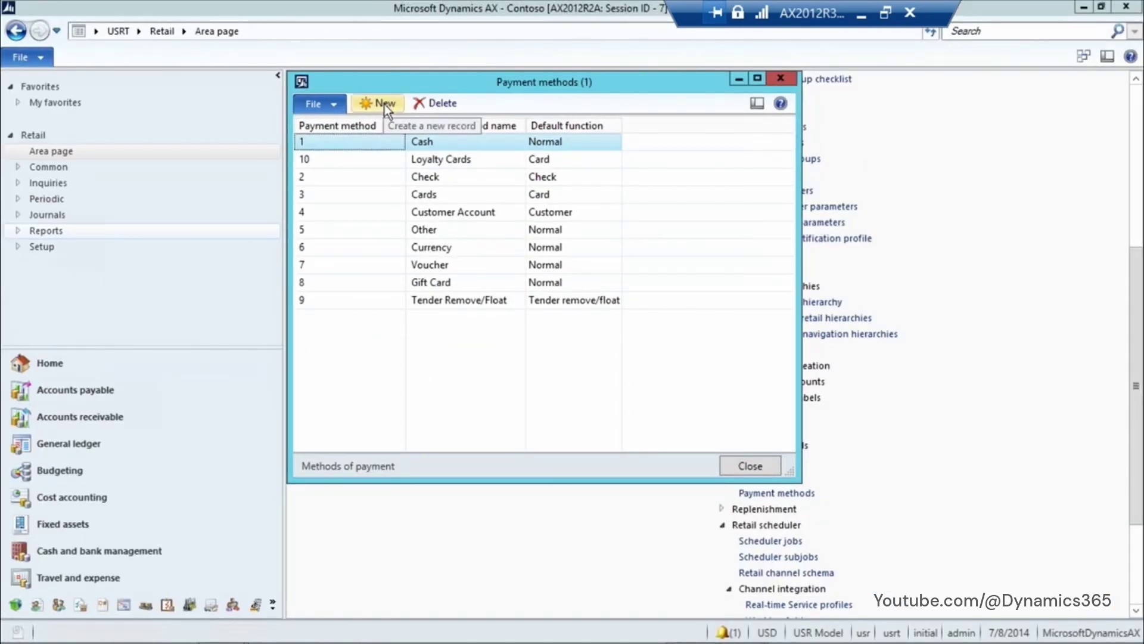
{"action": "left_click", "coordinate": [788, 81]}
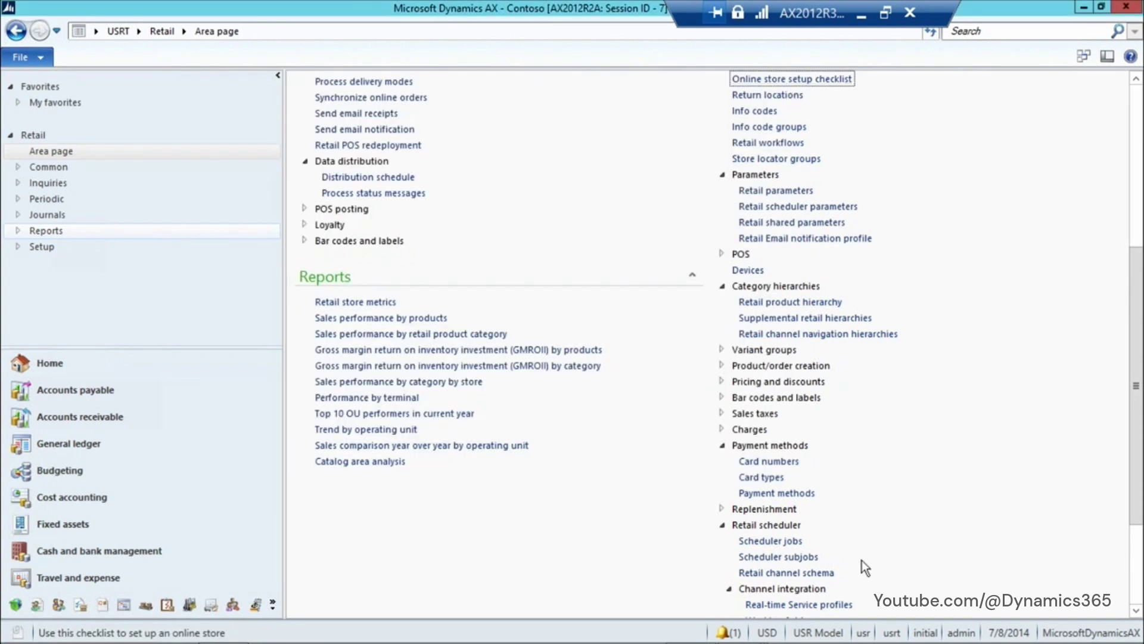
Look over the Retail area page, from the Retail scheduler and Channel integration entries up to the Common and Periodic sections
{"action": "scroll", "coordinate": [839, 530], "scroll_direction": "down", "scroll_amount": 3}
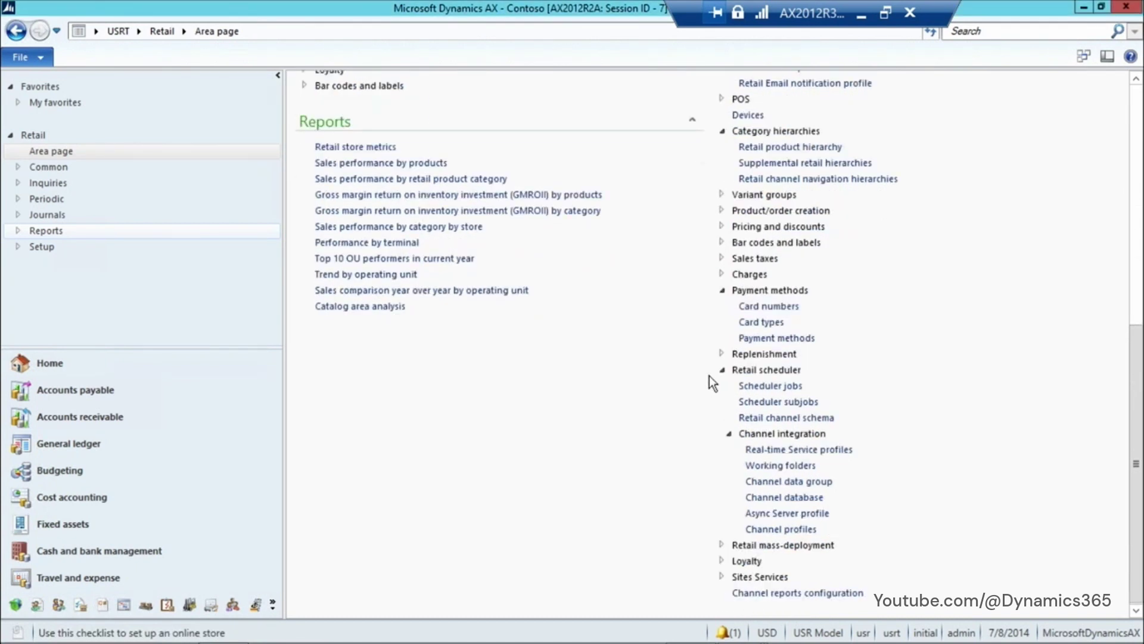
{"action": "scroll", "coordinate": [710, 376], "scroll_direction": "up", "scroll_amount": 4}
{"action": "scroll", "coordinate": [710, 377], "scroll_direction": "down", "scroll_amount": 3}
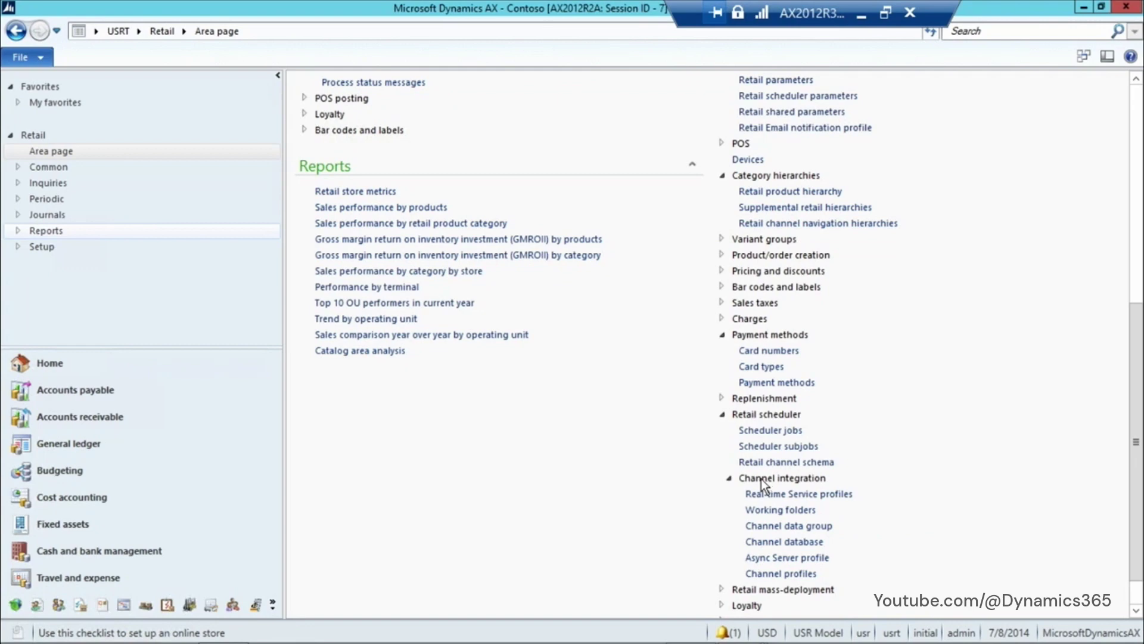
{"action": "scroll", "coordinate": [760, 480], "scroll_direction": "up", "scroll_amount": 3}
{"action": "scroll", "coordinate": [767, 499], "scroll_direction": "down", "scroll_amount": 4}
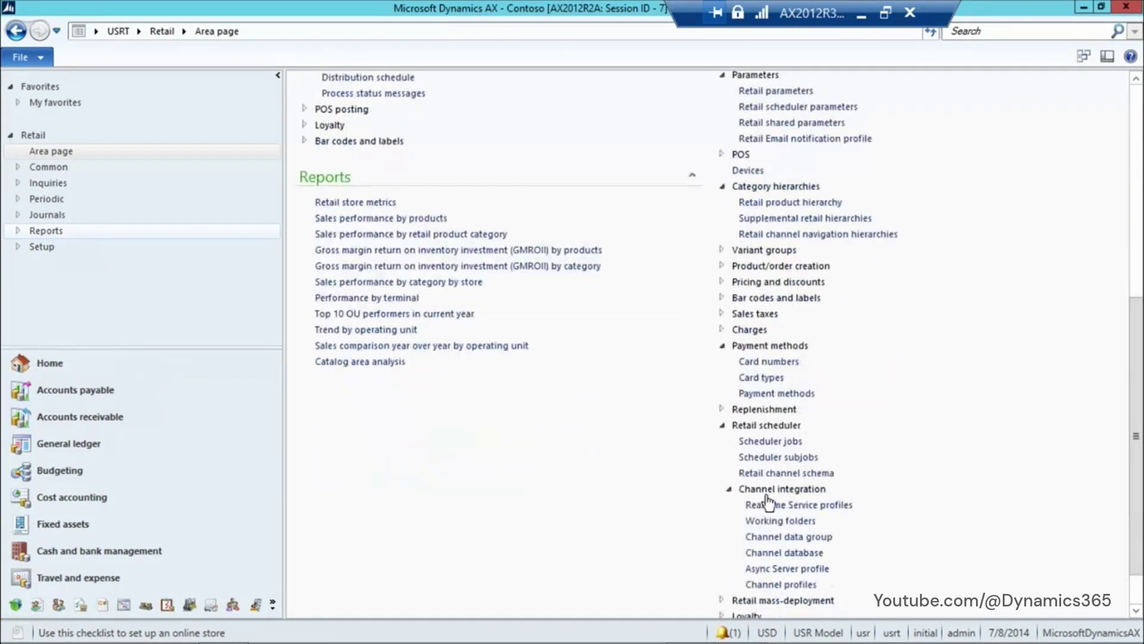
{"action": "scroll", "coordinate": [766, 501], "scroll_direction": "up", "scroll_amount": 5}
{"action": "scroll", "coordinate": [769, 500], "scroll_direction": "up", "scroll_amount": 5}
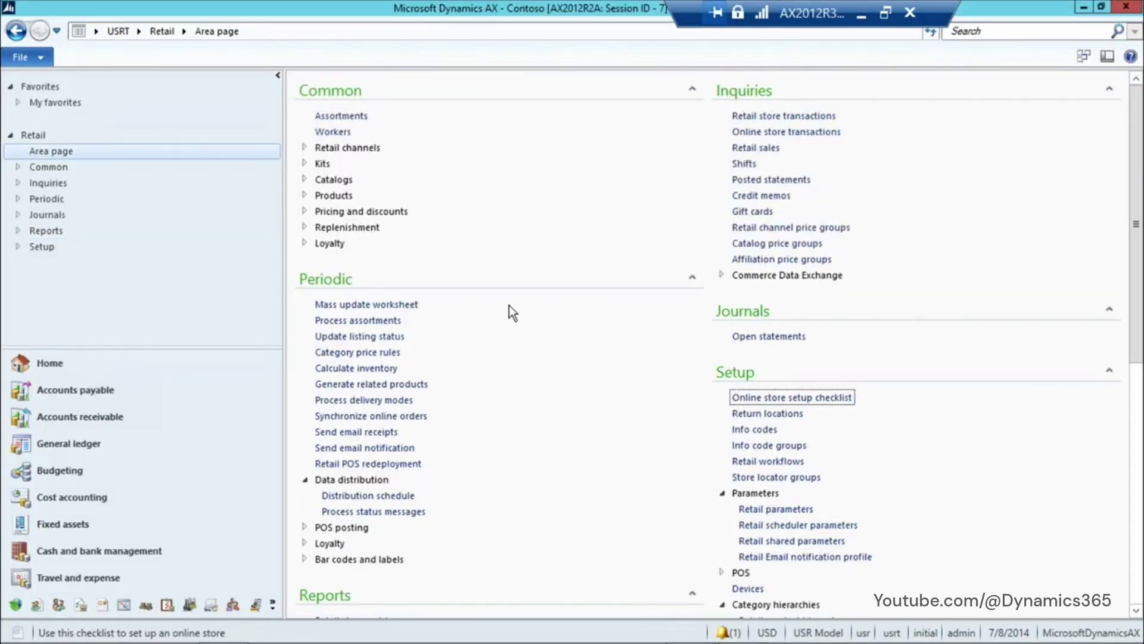
{"action": "scroll", "coordinate": [509, 307], "scroll_direction": "down", "scroll_amount": 5}
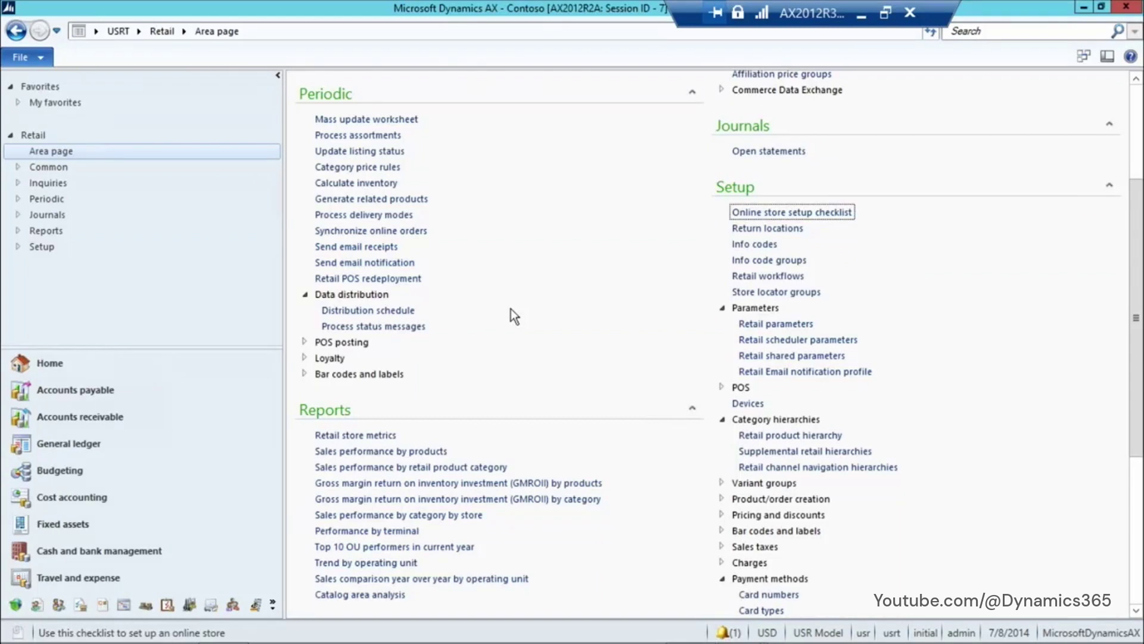
{"action": "scroll", "coordinate": [511, 308], "scroll_direction": "up", "scroll_amount": 5}
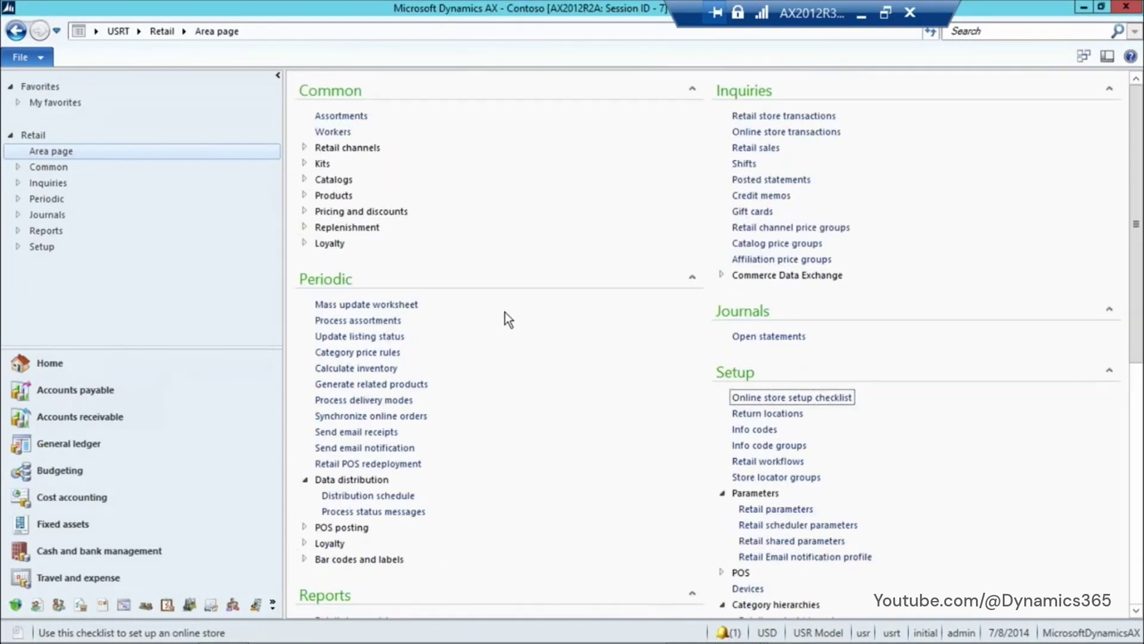
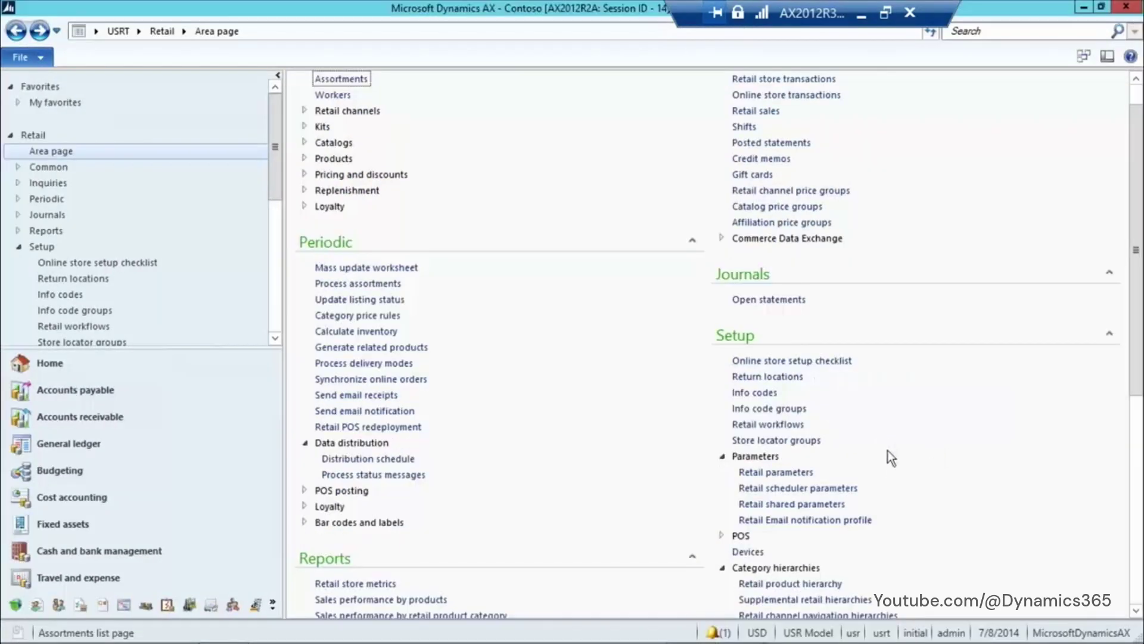
Open the Retail channel navigation hierarchies list and open the Contoso online hierarchy record
{"action": "scroll", "coordinate": [891, 468], "scroll_direction": "down", "scroll_amount": 5}
{"action": "scroll", "coordinate": [899, 452], "scroll_direction": "down", "scroll_amount": 3}
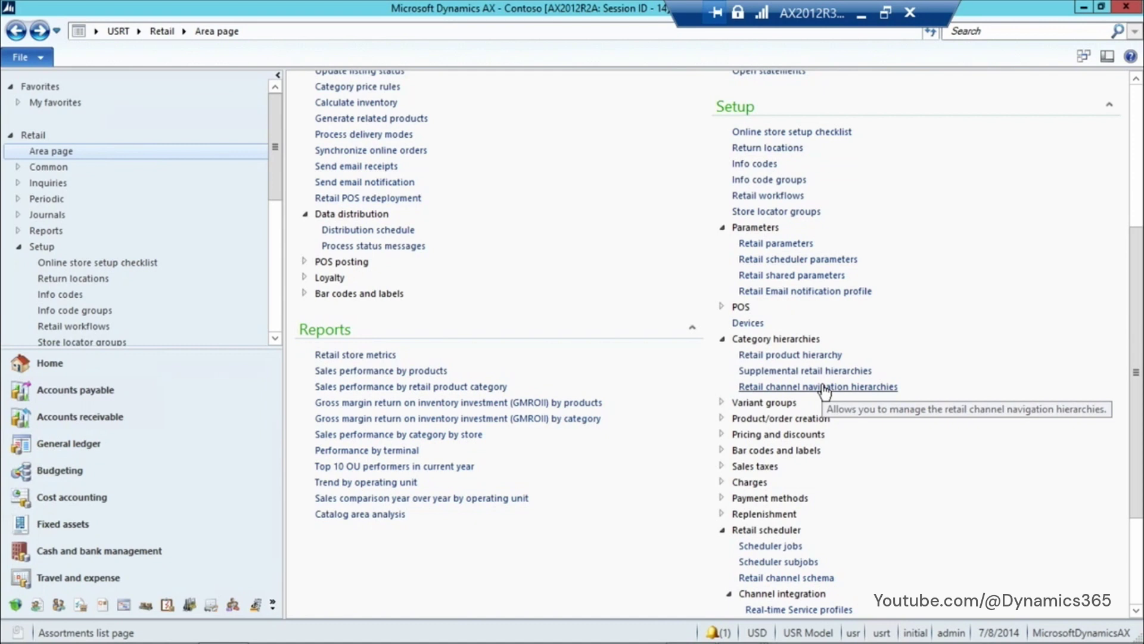
{"action": "left_click", "coordinate": [823, 387]}
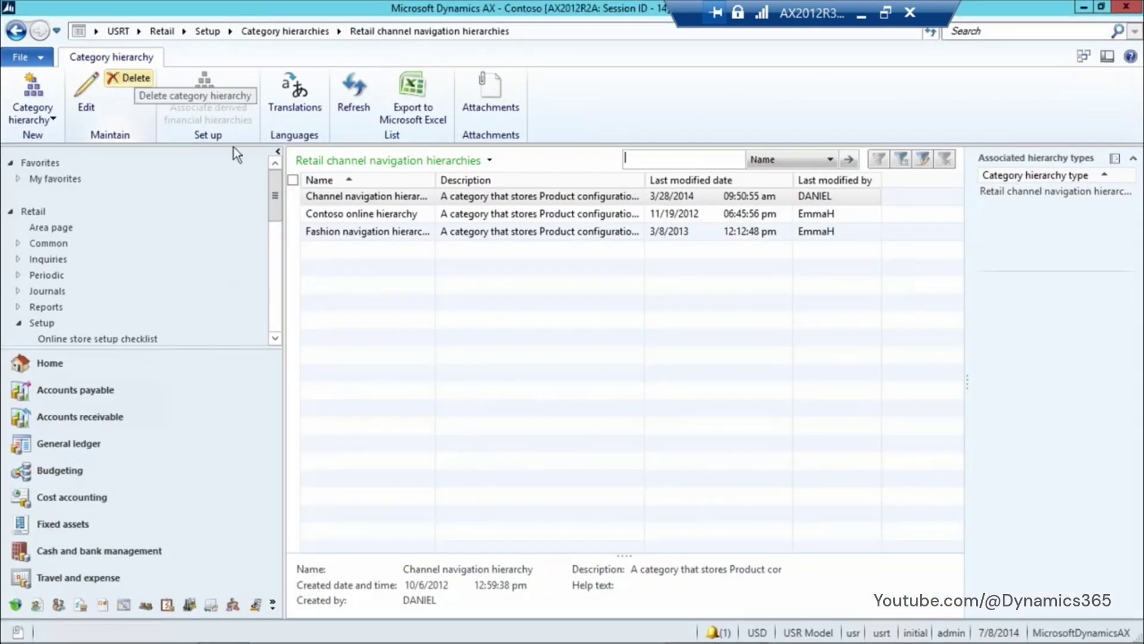
{"action": "left_click", "coordinate": [345, 216]}
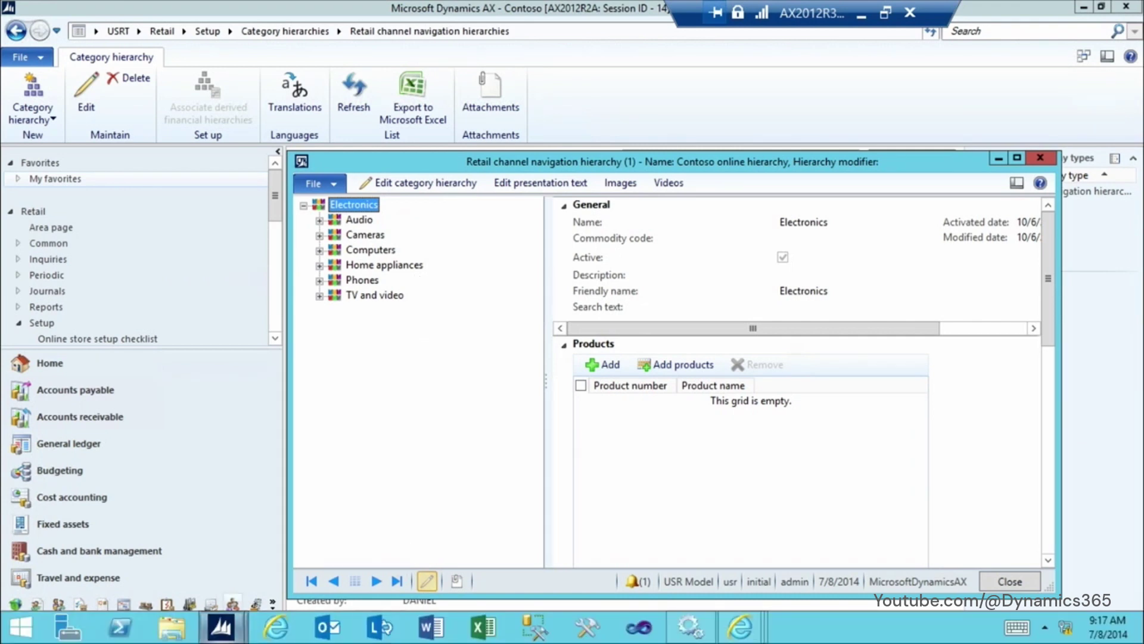
Switch to the Contoso storefront in Internet Explorer, examine the category navigation and its subcategories, and return to Dynamics AX
{"action": "left_click", "coordinate": [740, 626]}
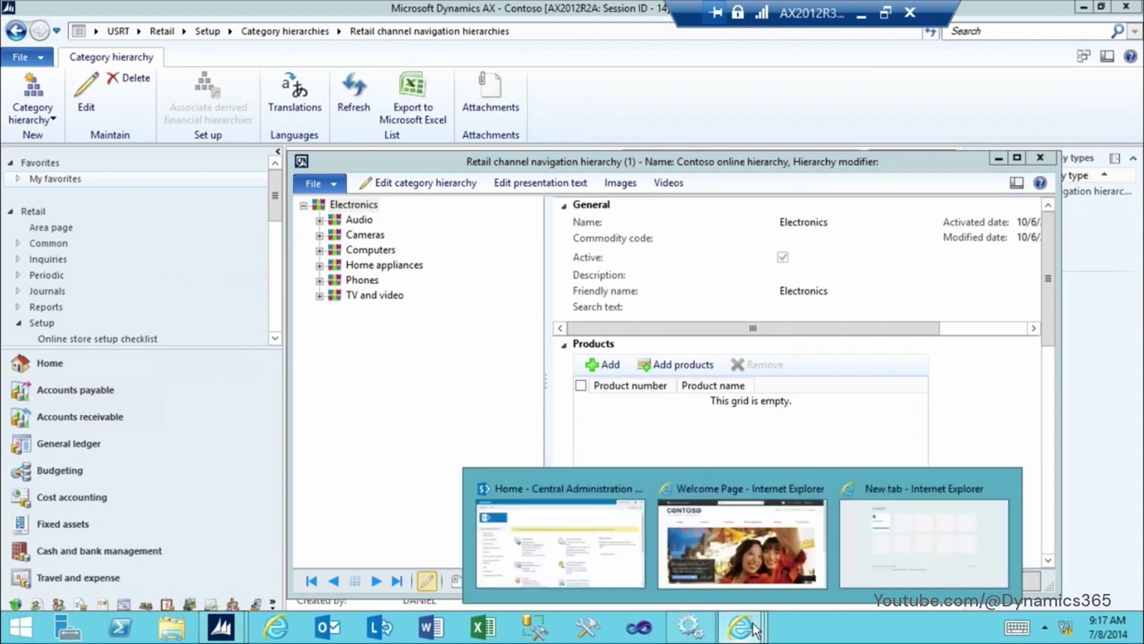
{"action": "left_click", "coordinate": [705, 507]}
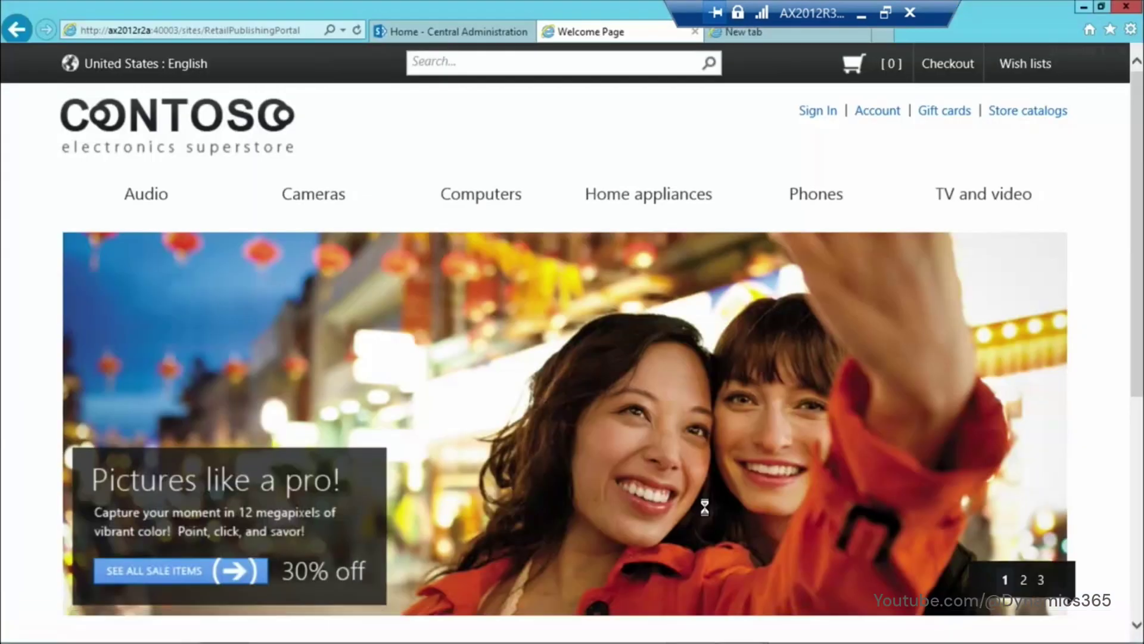
{"action": "mouse_move", "coordinate": [154, 195]}
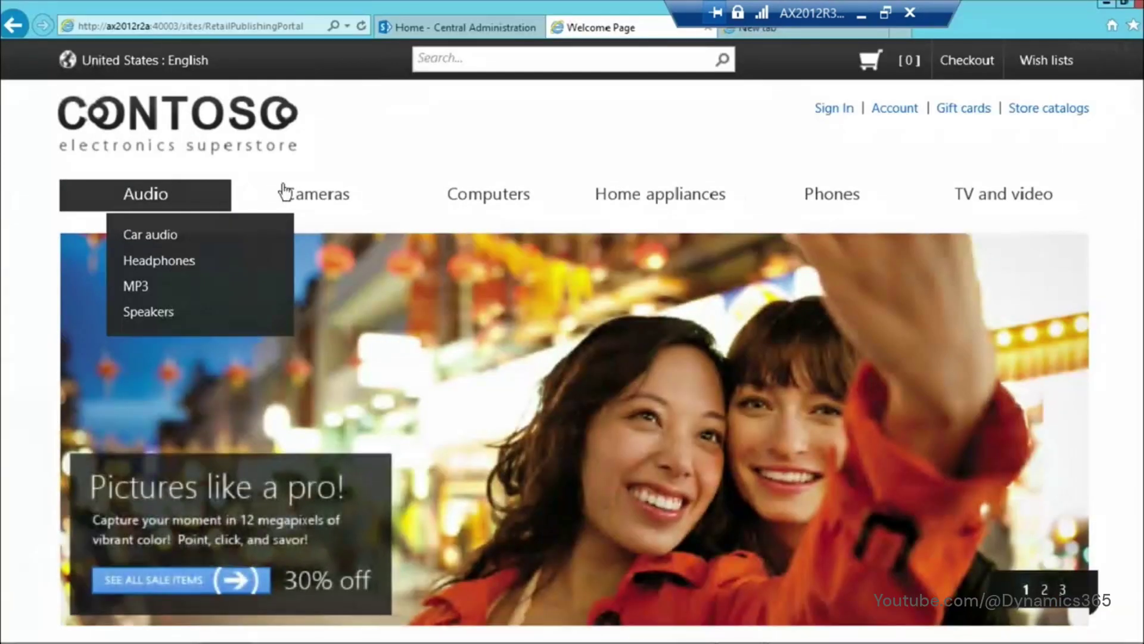
{"action": "mouse_move", "coordinate": [488, 211]}
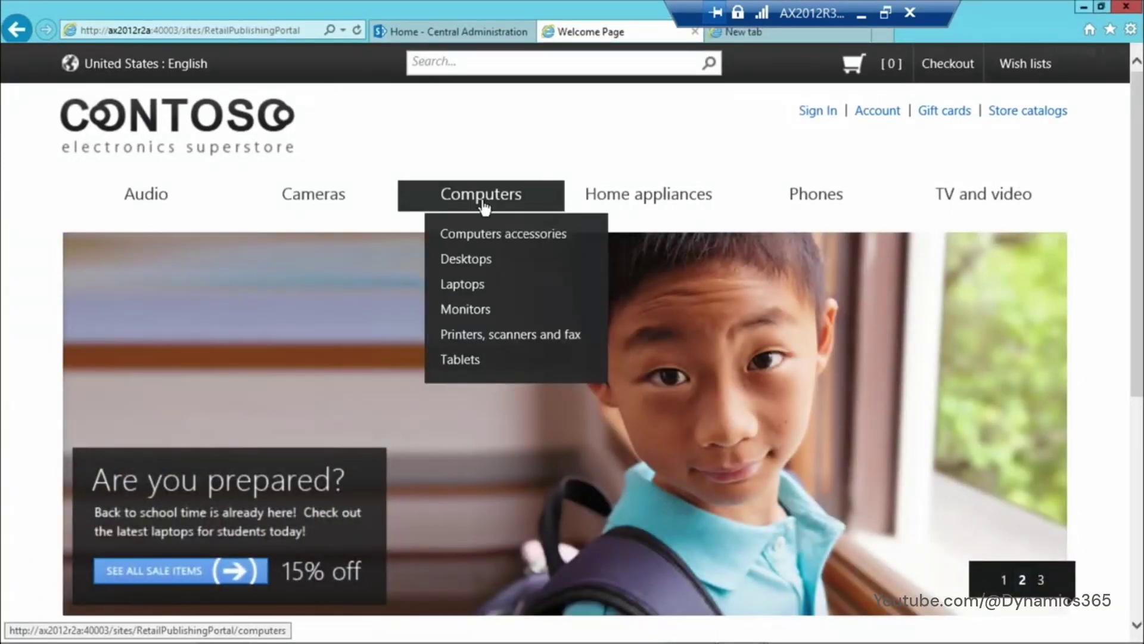
{"action": "mouse_move", "coordinate": [684, 193]}
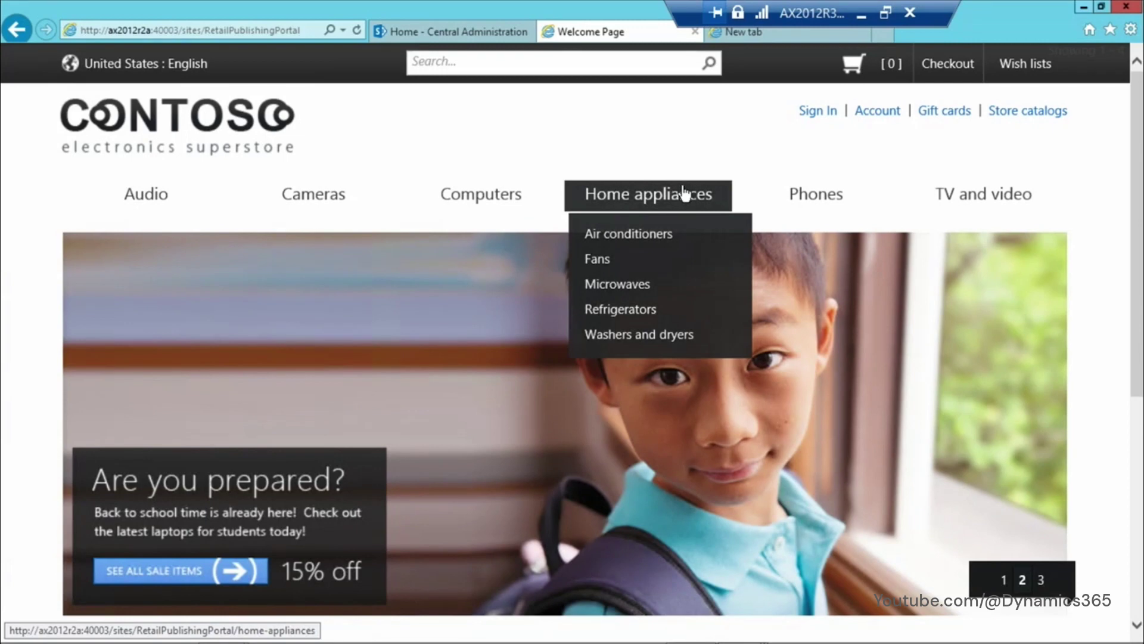
{"action": "mouse_move", "coordinate": [131, 200]}
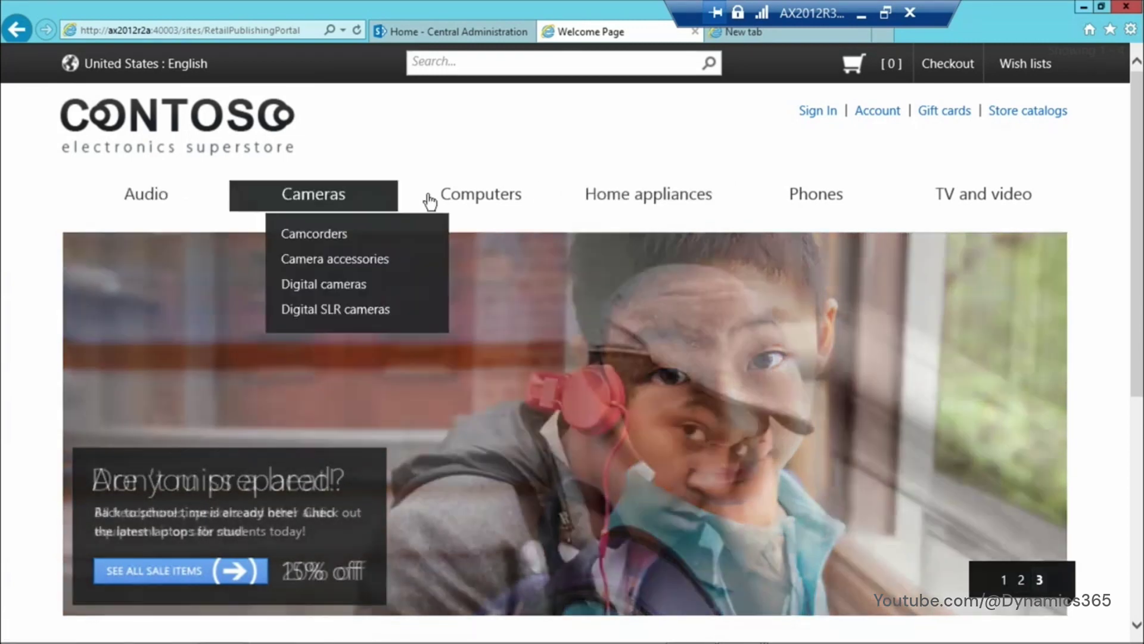
{"action": "mouse_move", "coordinate": [648, 202]}
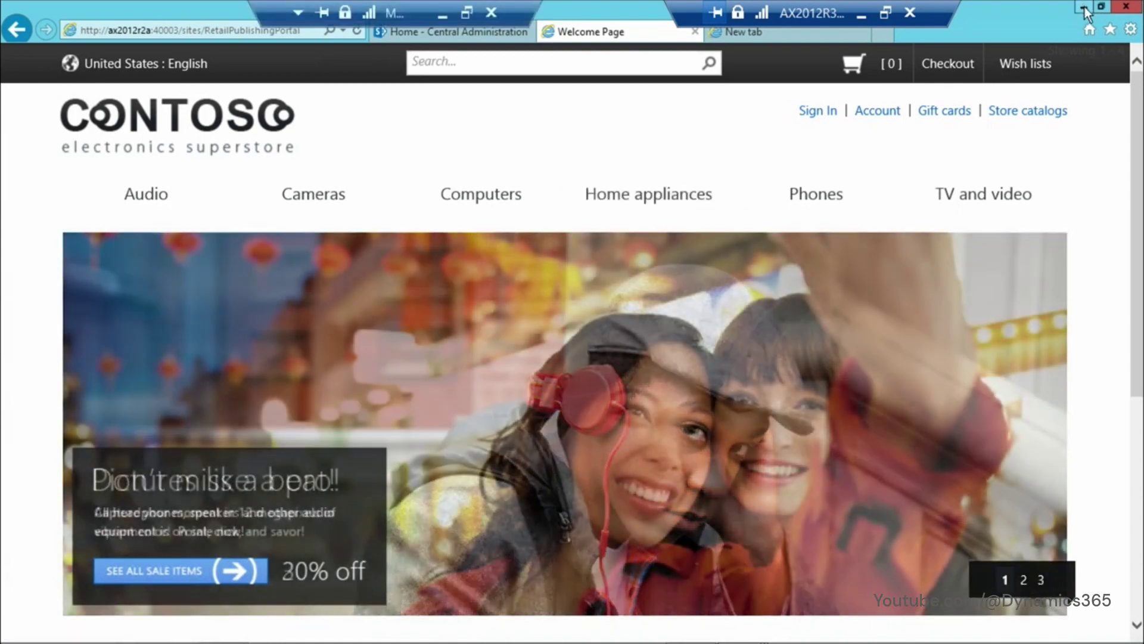
{"action": "left_click", "coordinate": [1085, 7]}
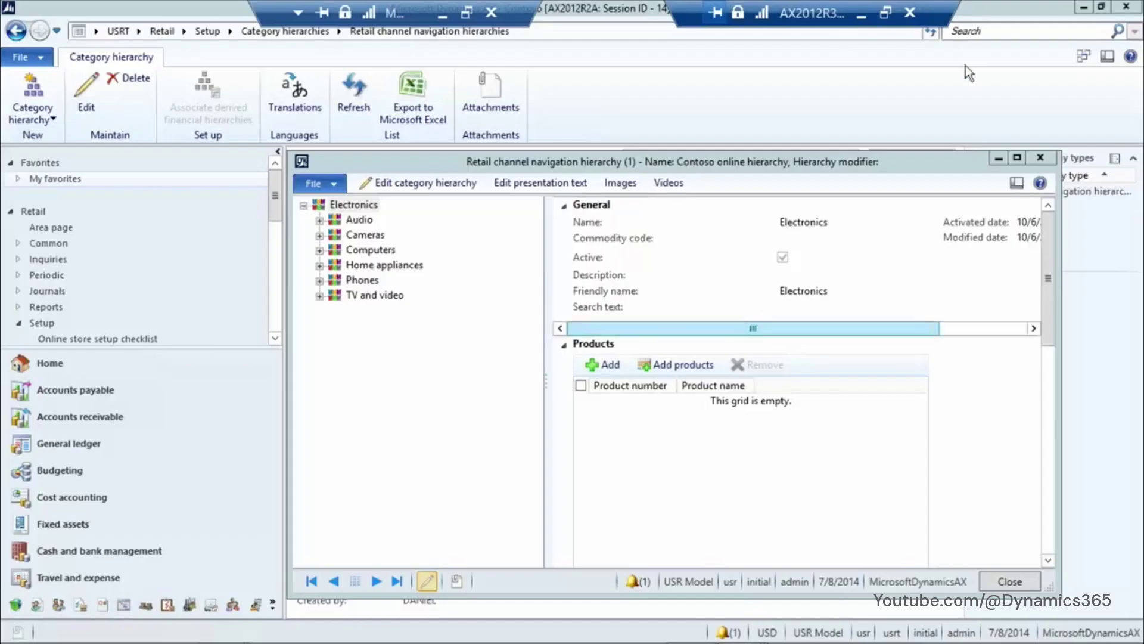
Examine the Electronics category tree and expand the Audio category to inspect its subcategories
{"action": "left_click", "coordinate": [354, 205]}
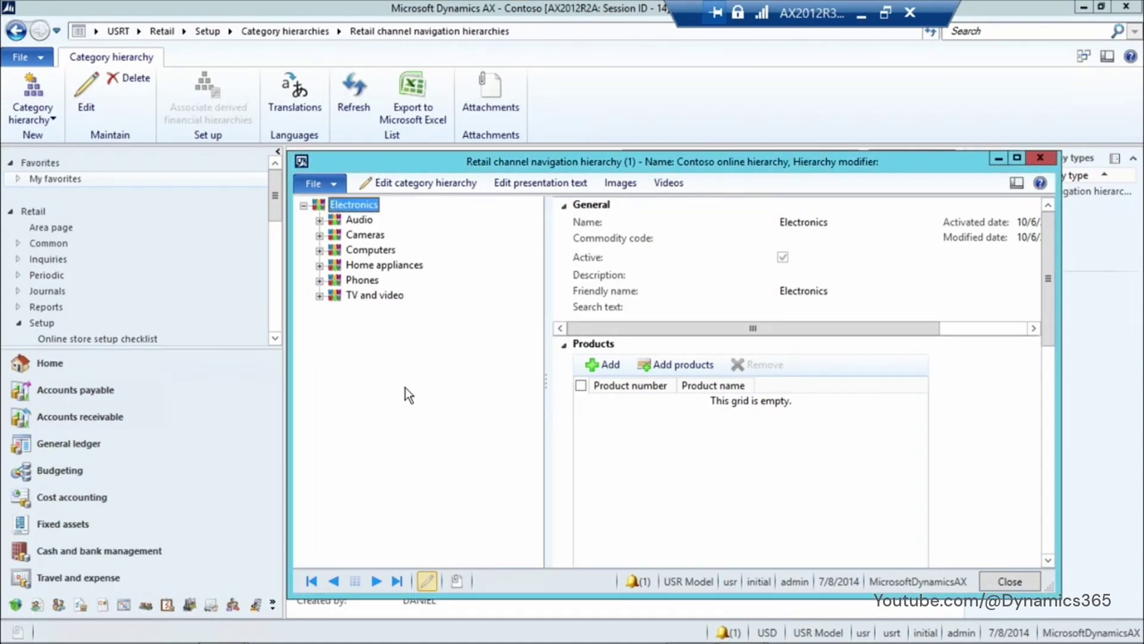
{"action": "key", "text": "ctrl+1"}
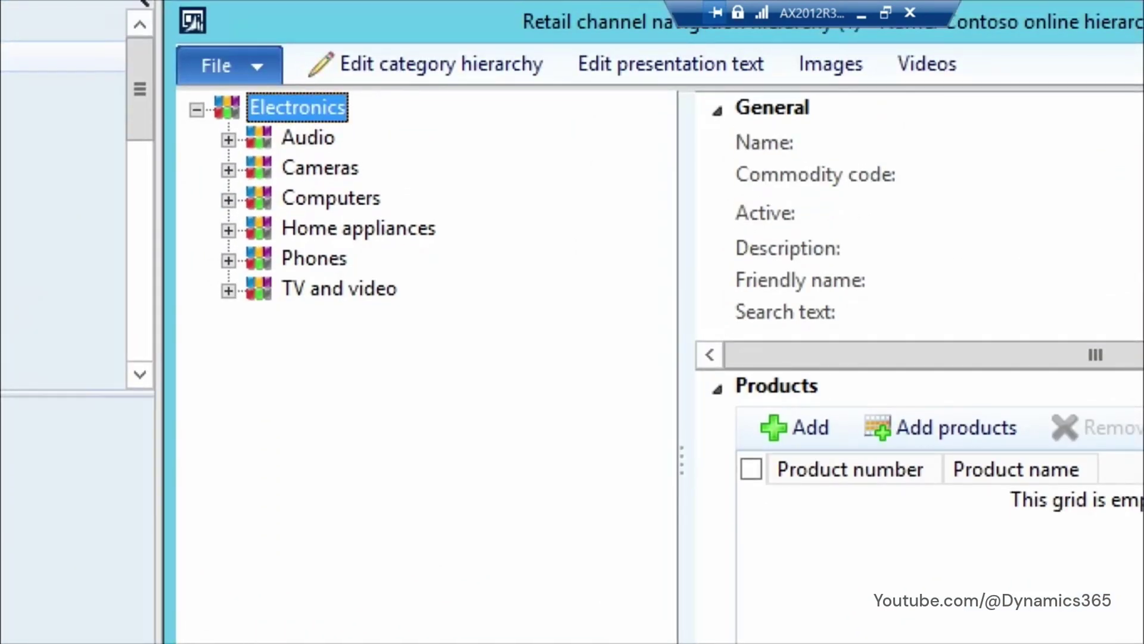
{"action": "key", "text": "Escape"}
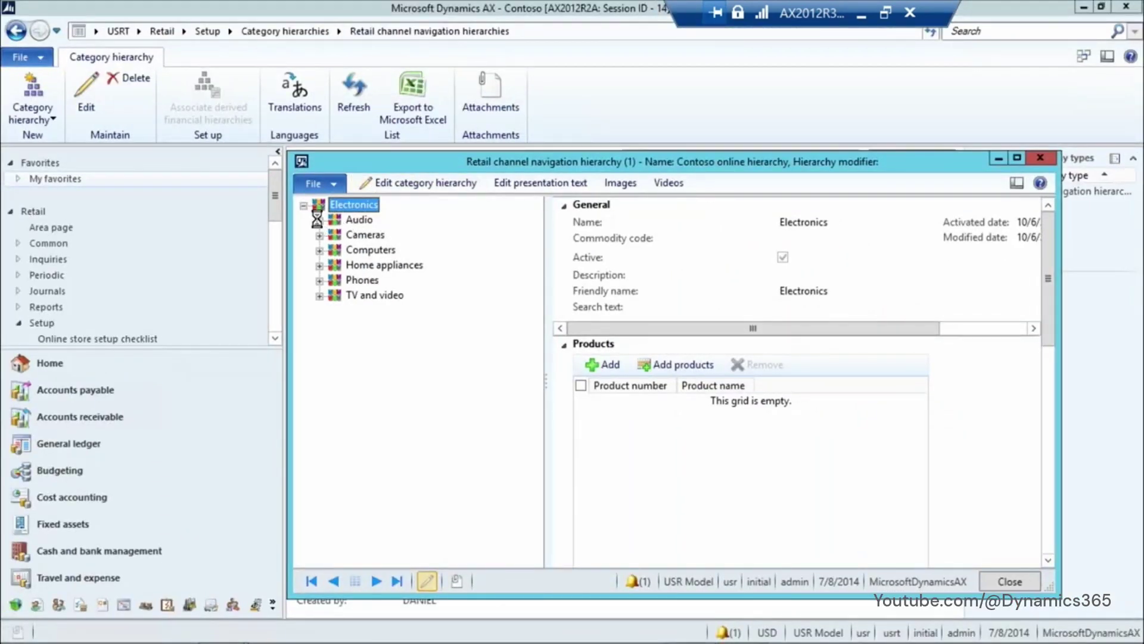
{"action": "left_click", "coordinate": [317, 219]}
{"action": "key", "text": "ctrl+1"}
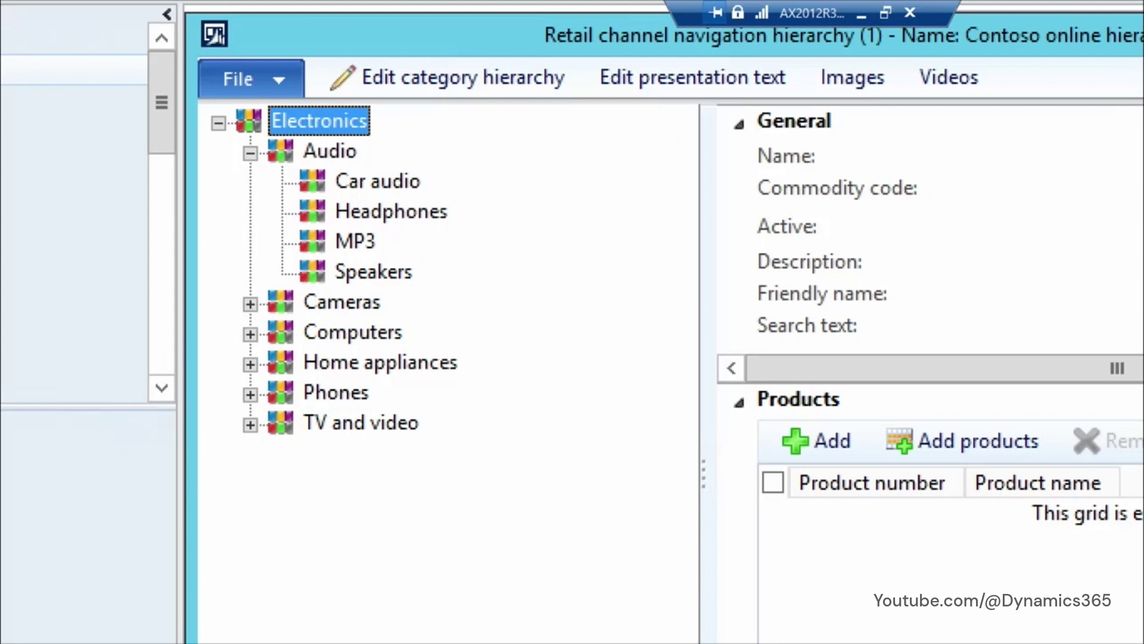
{"action": "key", "text": "Escape"}
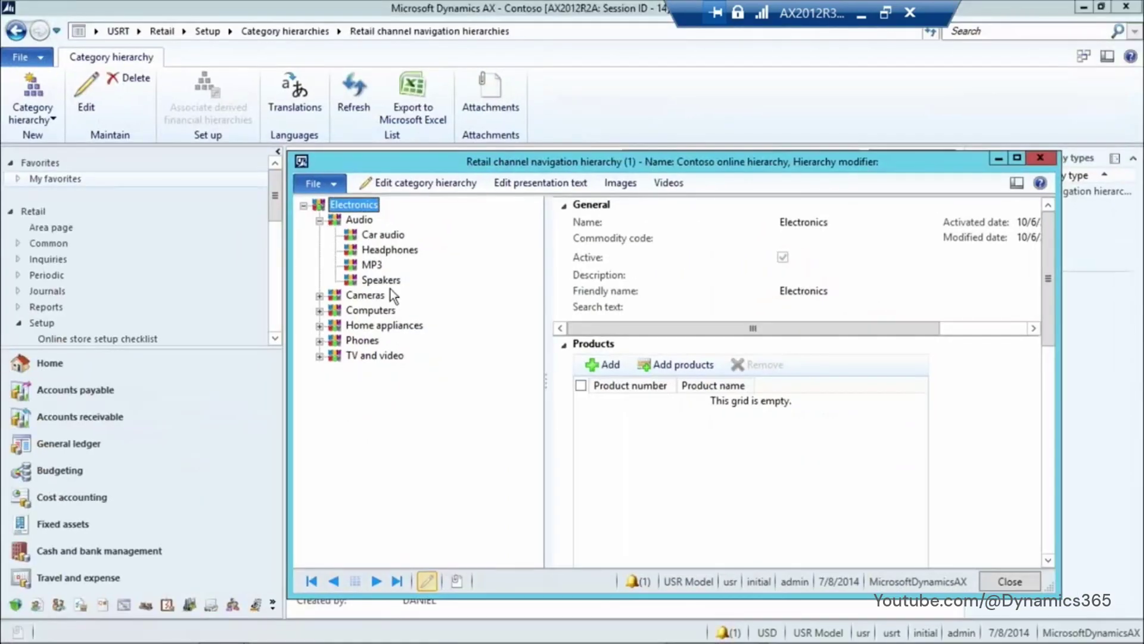
Widen the Product name column for the Car audio category and add product 0006, Inner Tube Patches, to that category
{"action": "left_click", "coordinate": [381, 236]}
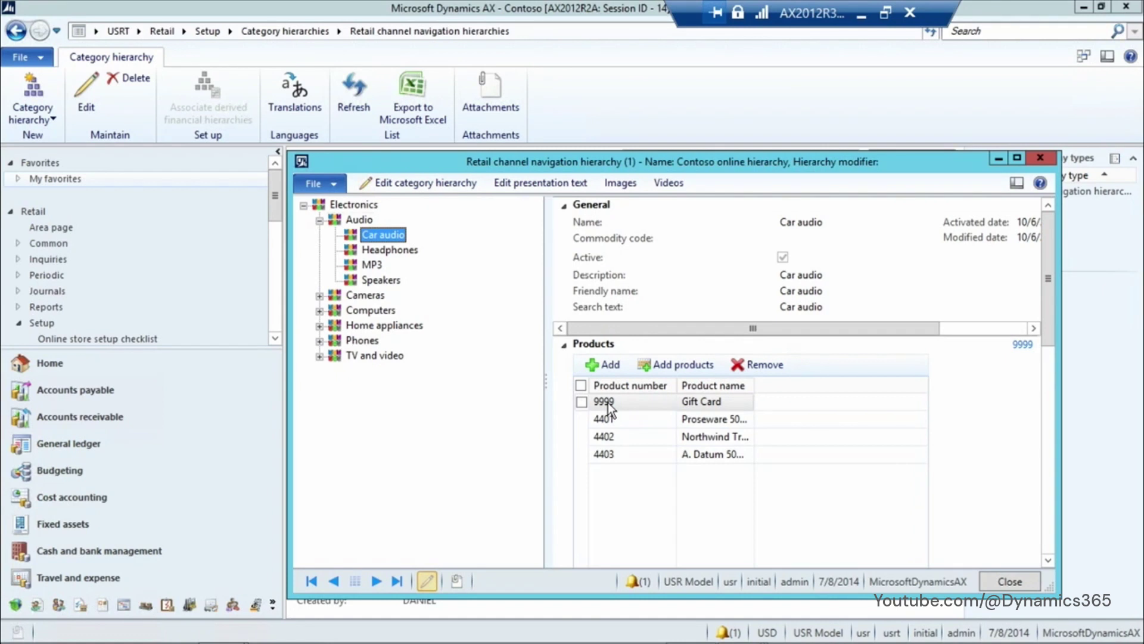
{"action": "left_click_drag", "start_coordinate": [755, 385], "coordinate": [887, 391]}
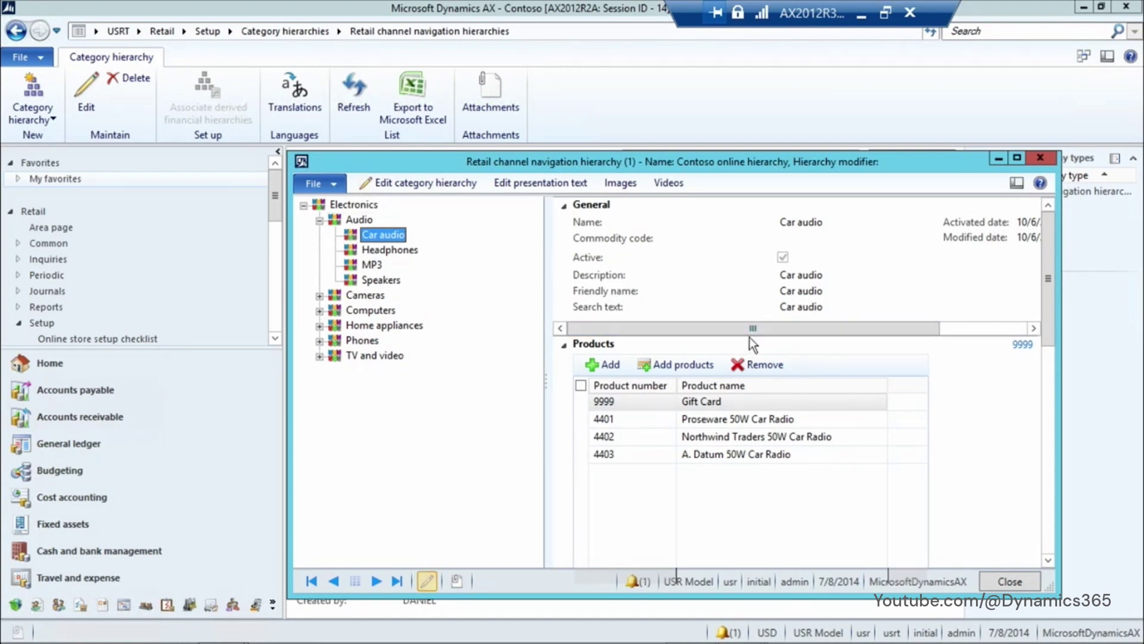
{"action": "left_click", "coordinate": [608, 366]}
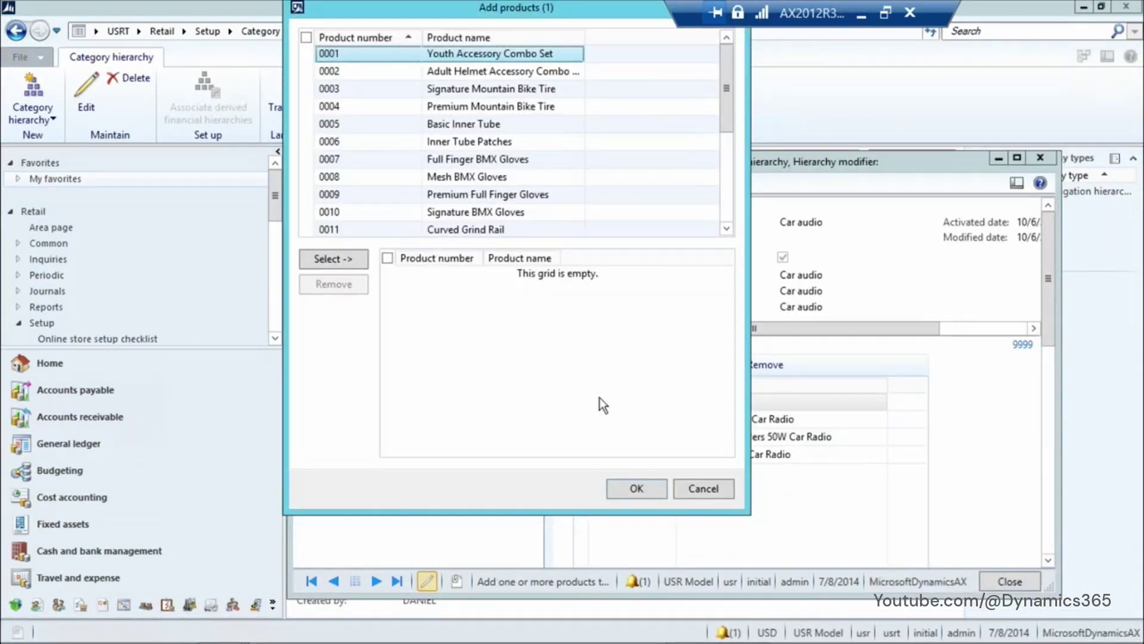
{"action": "left_click", "coordinate": [426, 148]}
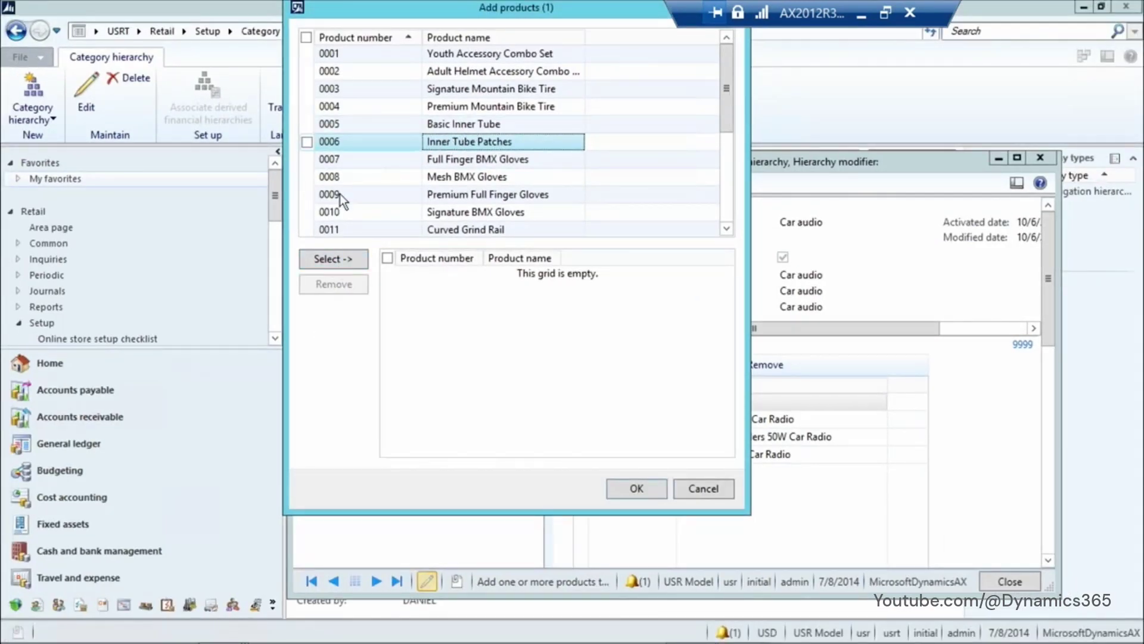
{"action": "left_click", "coordinate": [331, 257]}
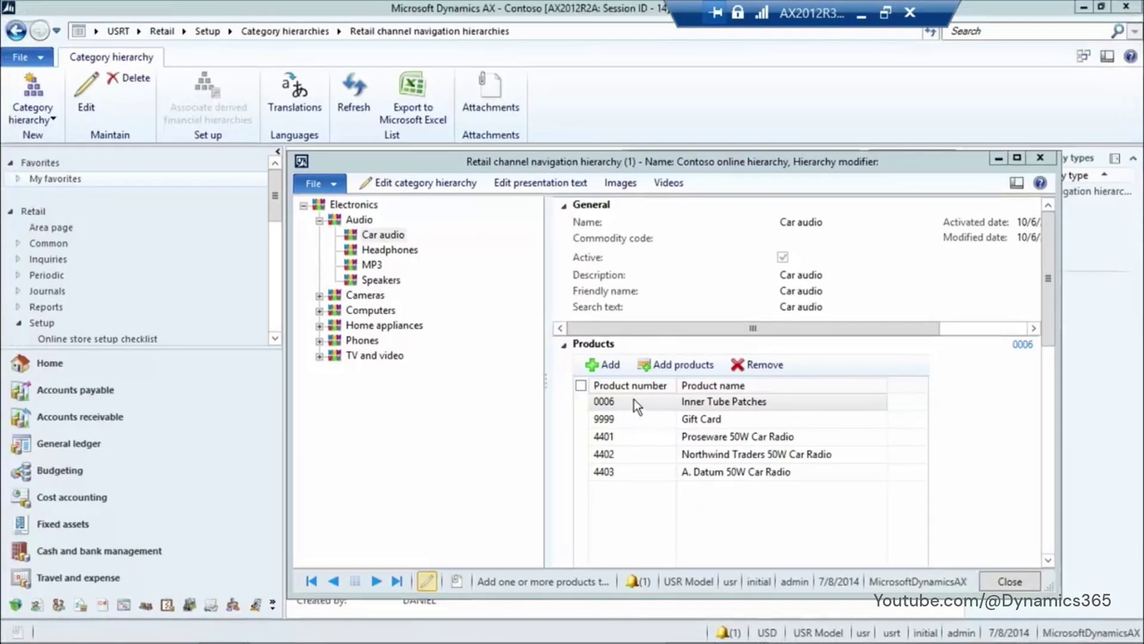
Open the Add products form for Car audio, examine the Seasonal hierarchy's categories and return the filter to the Retail Product Category hierarchy
{"action": "left_click", "coordinate": [680, 365]}
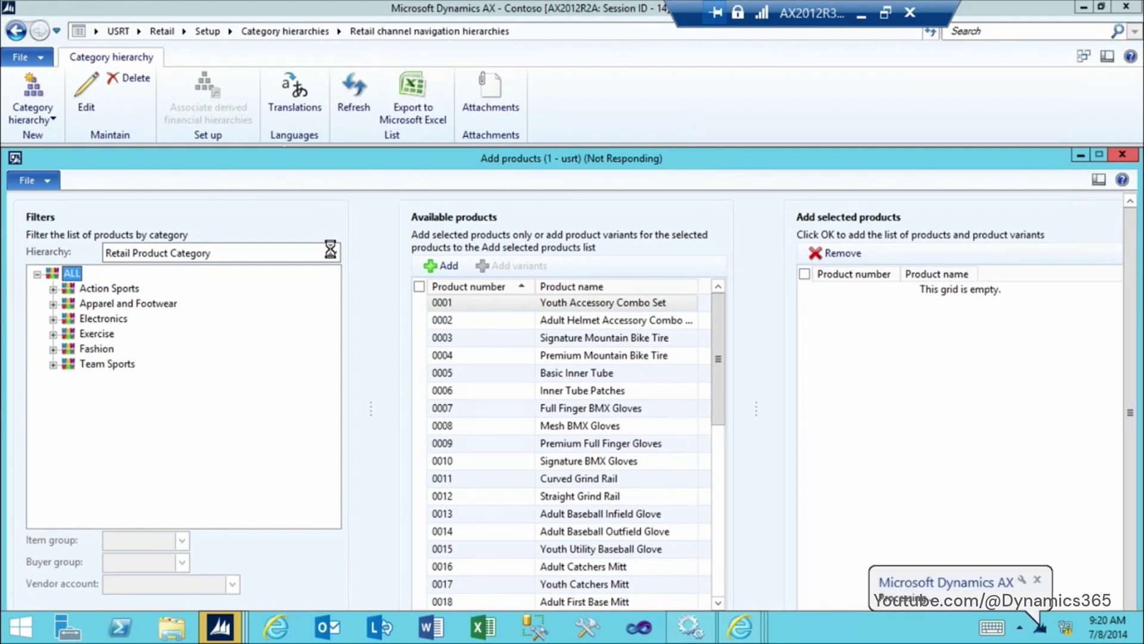
{"action": "left_click", "coordinate": [332, 252]}
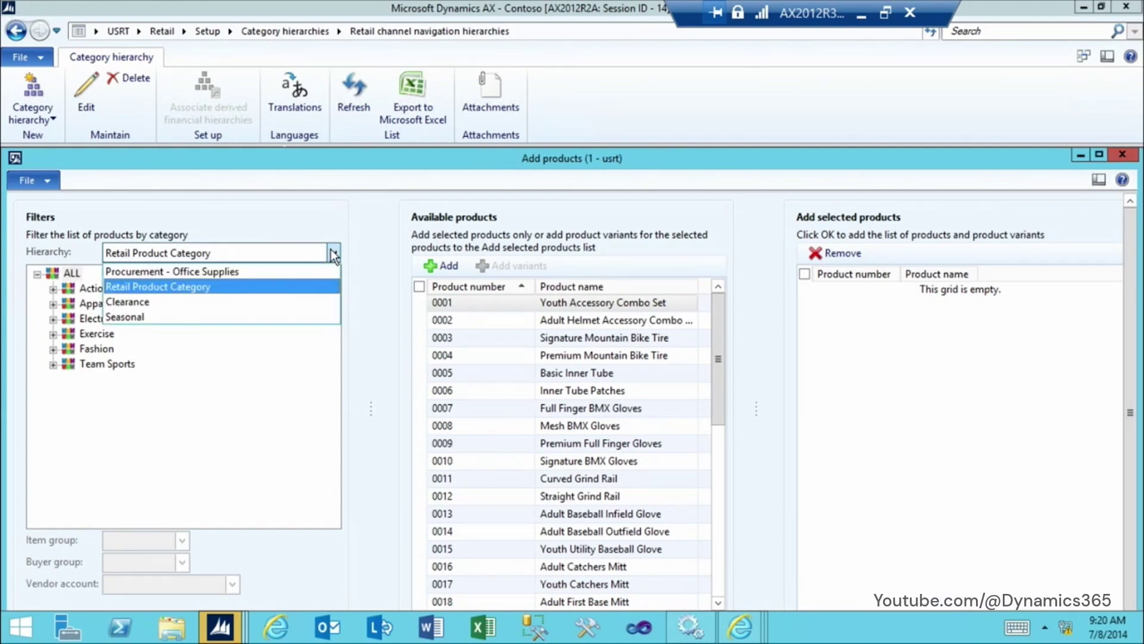
{"action": "left_click", "coordinate": [141, 317]}
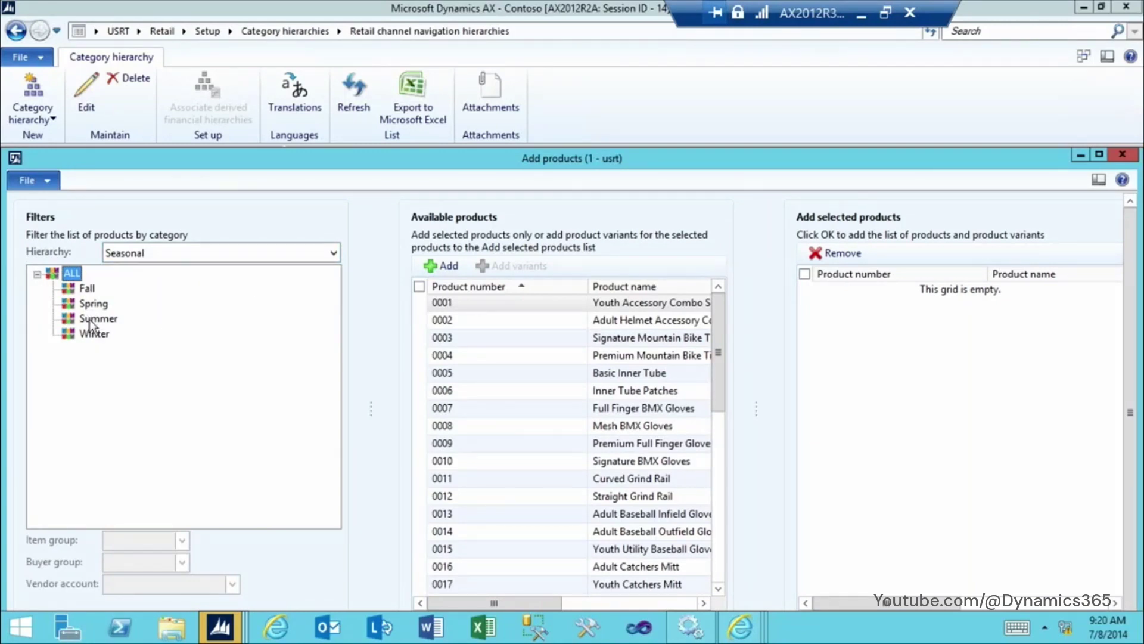
{"action": "left_click", "coordinate": [338, 252]}
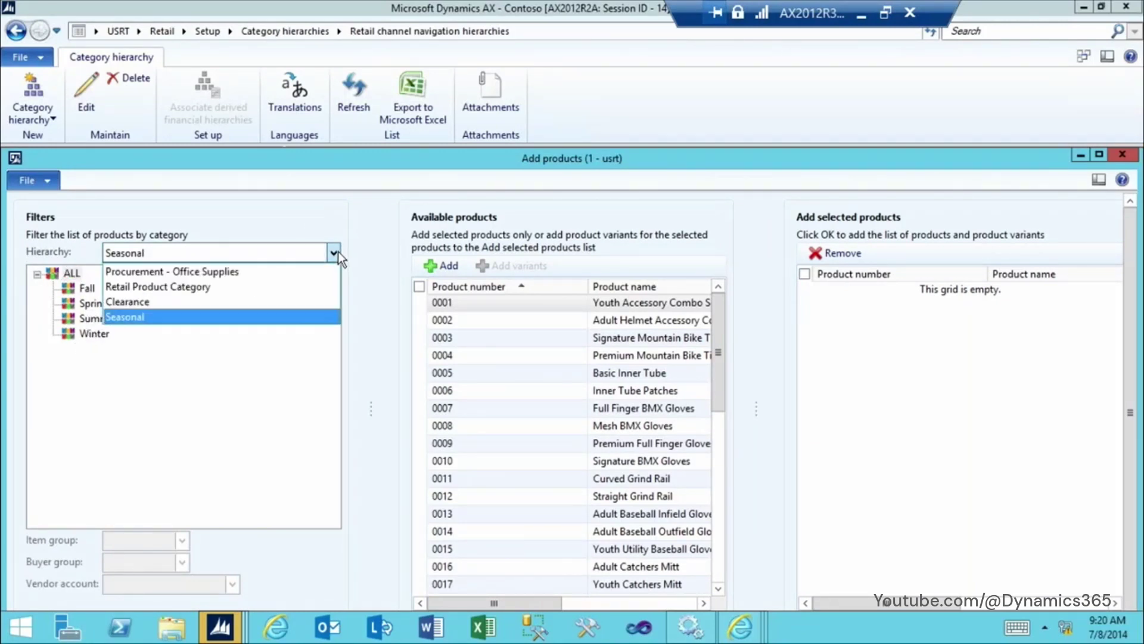
{"action": "left_click", "coordinate": [205, 287]}
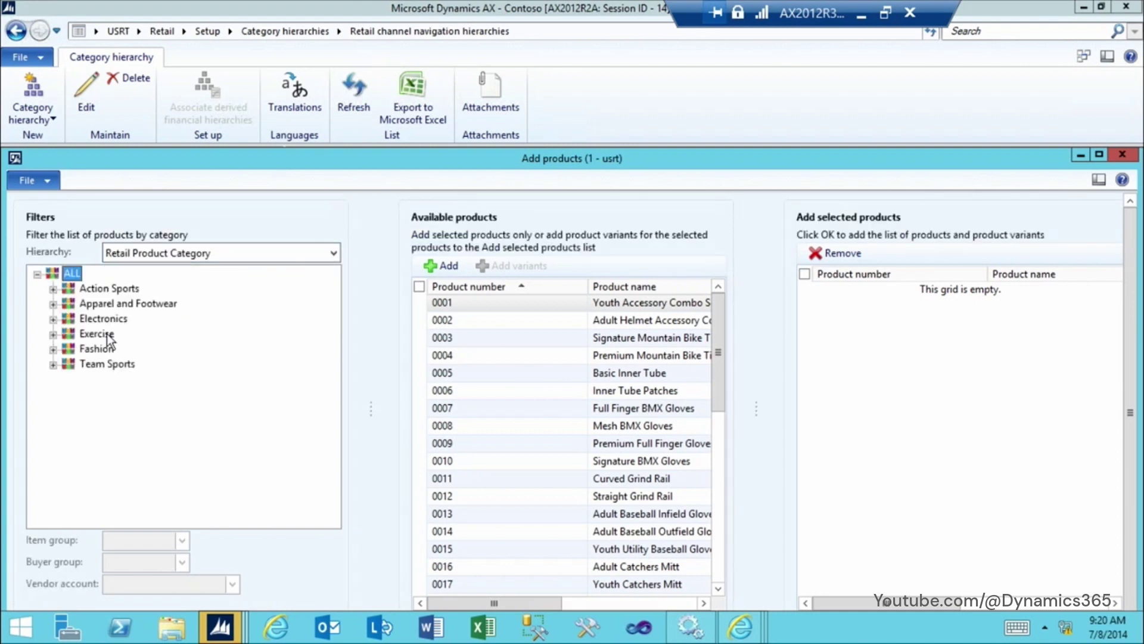
Filter the available products to Electronics > Audio and mark products 4105, 4107, 4201 and 4202
{"action": "left_click", "coordinate": [95, 320]}
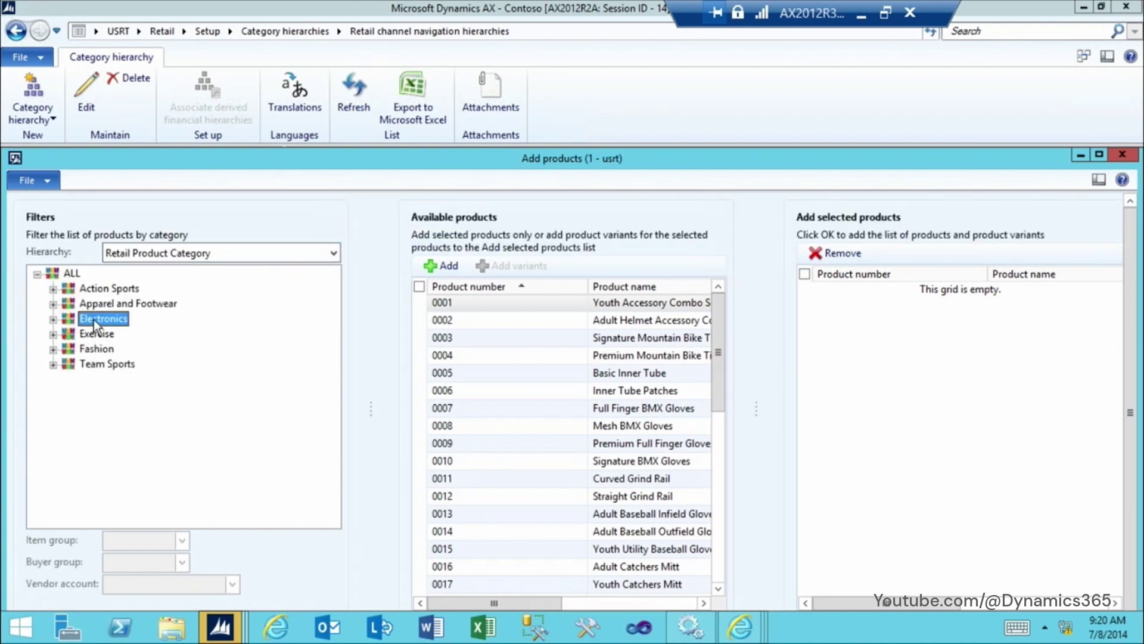
{"action": "left_click", "coordinate": [53, 320]}
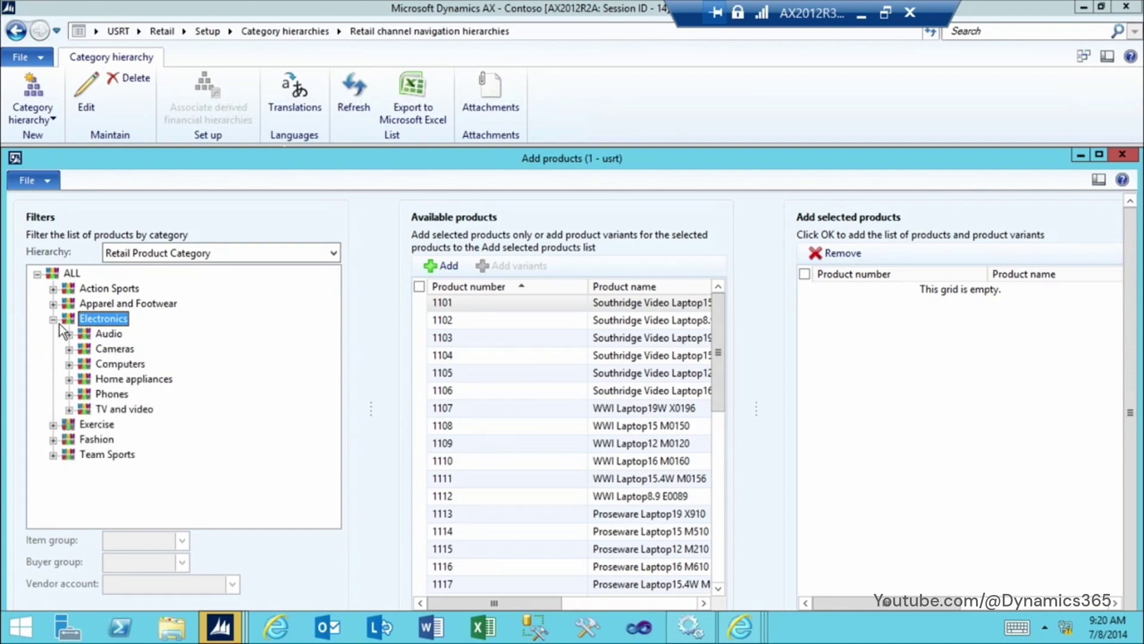
{"action": "left_click", "coordinate": [108, 334]}
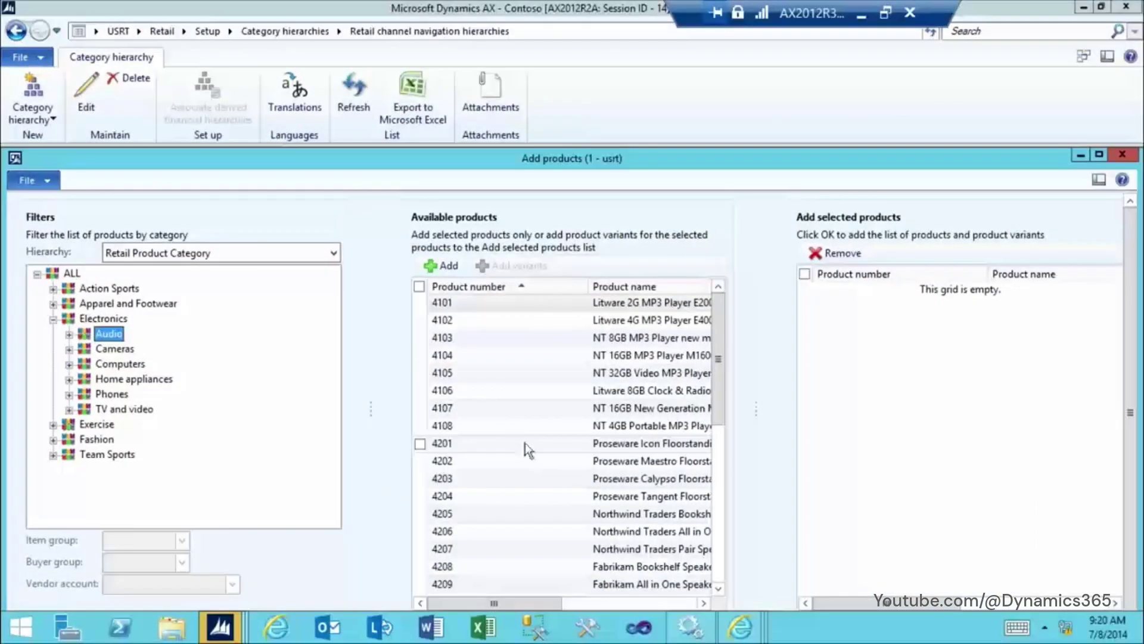
{"action": "left_click", "coordinate": [254, 286]}
{"action": "left_click", "coordinate": [254, 356]}
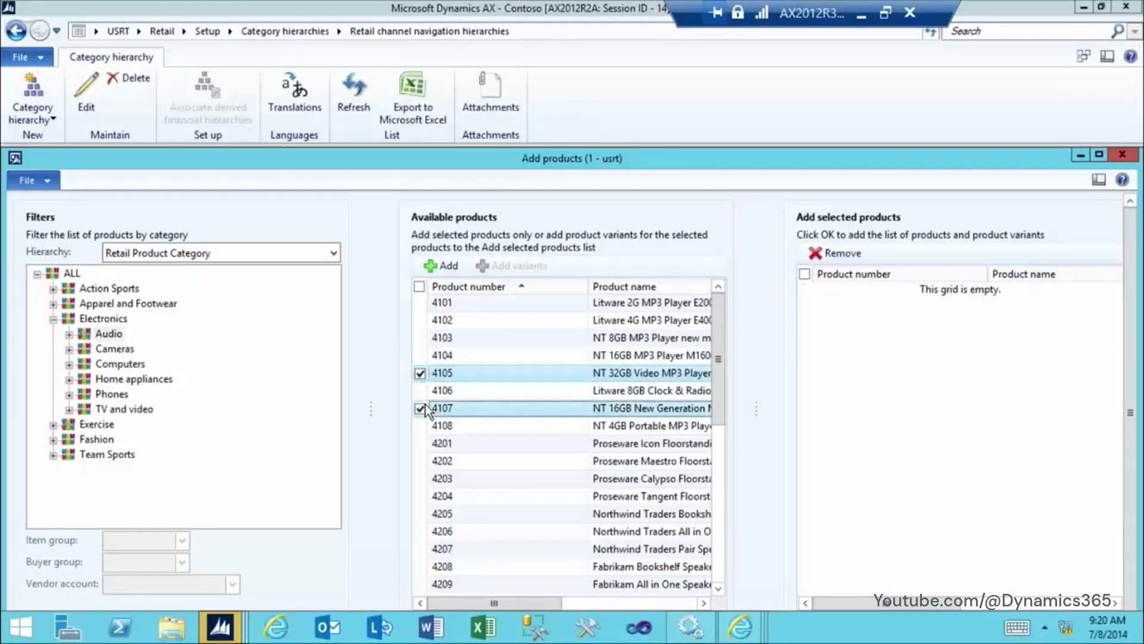
{"action": "left_click", "coordinate": [420, 443]}
{"action": "left_click", "coordinate": [420, 461]}
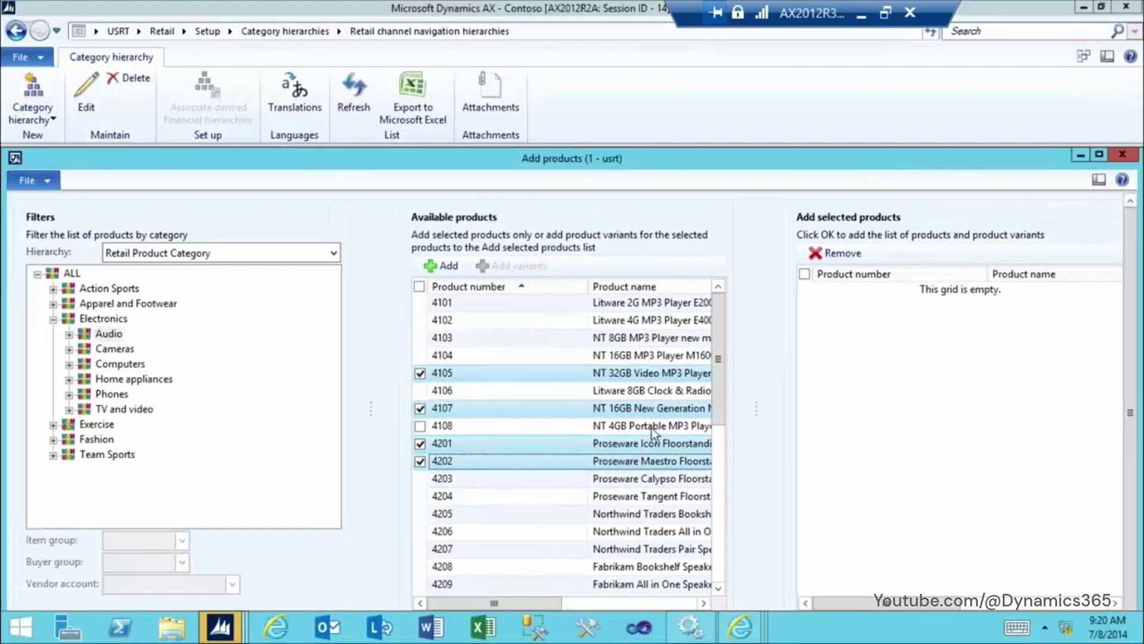
Reposition the Add products form and add product 4403, A. Datum 50W Car Radio, to the list of selected products
{"action": "scroll", "coordinate": [835, 491], "scroll_direction": "down", "scroll_amount": 4}
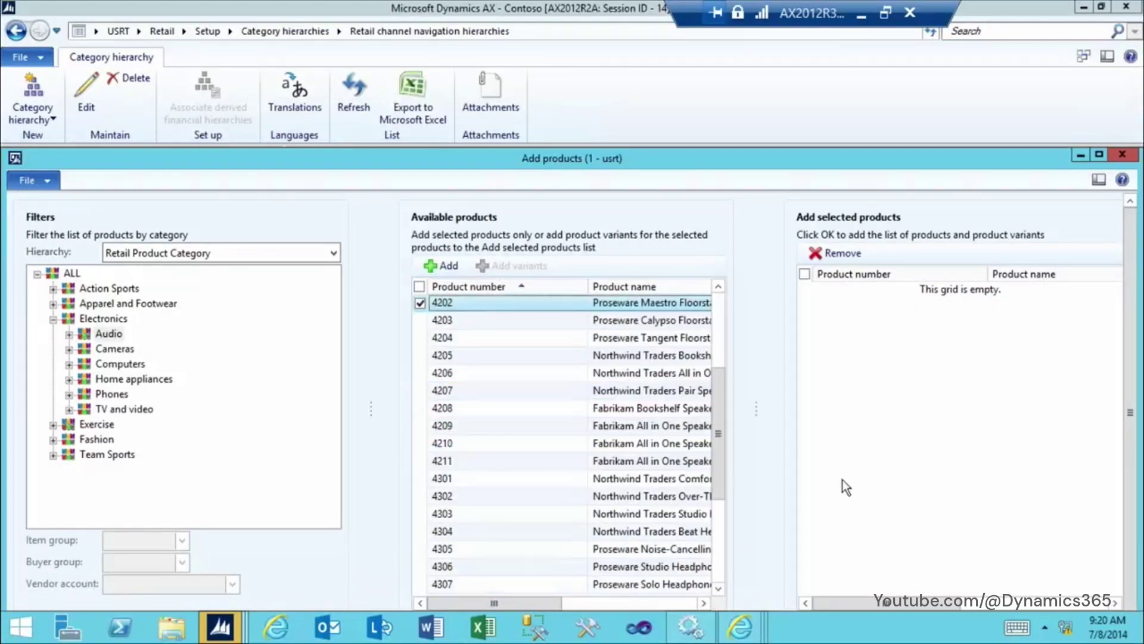
{"action": "scroll", "coordinate": [1134, 398], "scroll_direction": "down", "scroll_amount": 1}
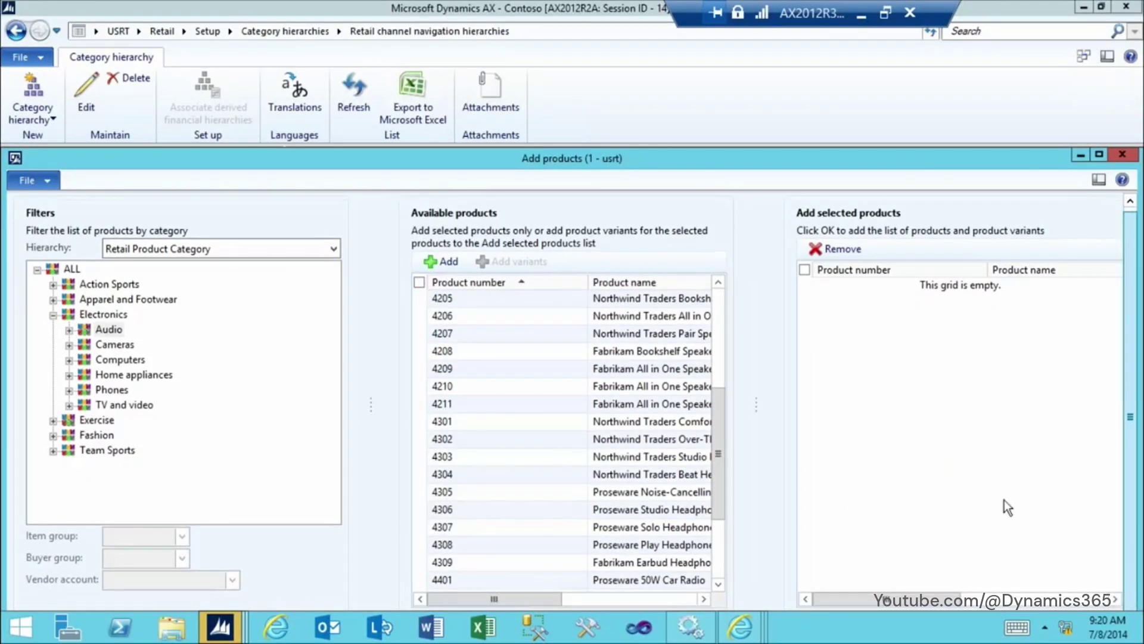
{"action": "scroll", "coordinate": [825, 220], "scroll_direction": "down", "scroll_amount": 2}
{"action": "left_click_drag", "start_coordinate": [991, 159], "coordinate": [888, 90]}
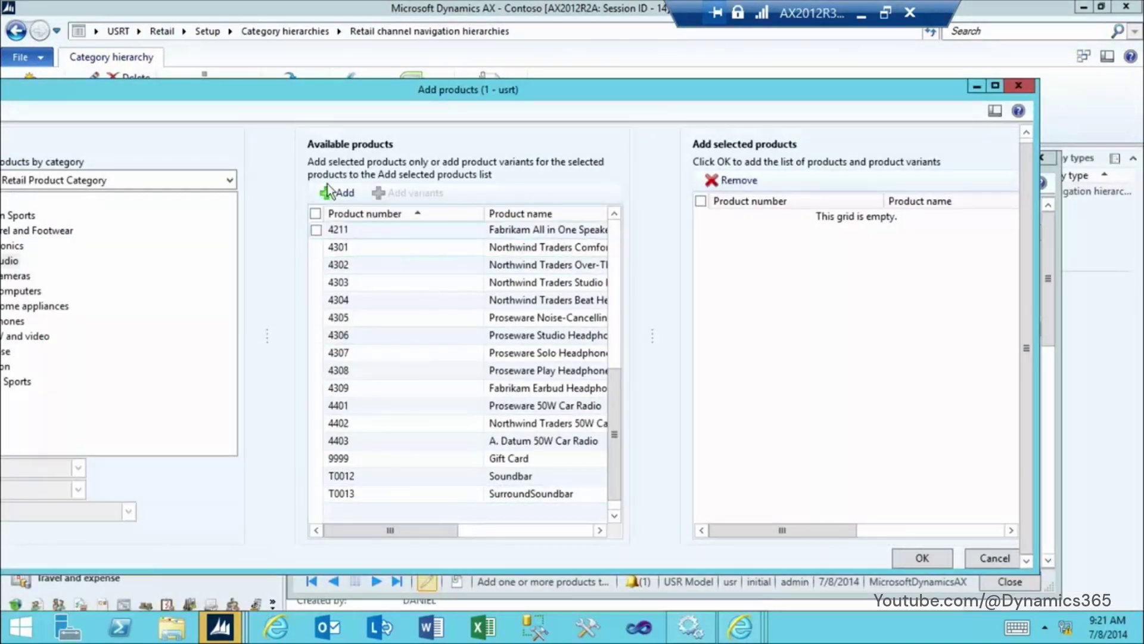
{"action": "left_click", "coordinate": [606, 443]}
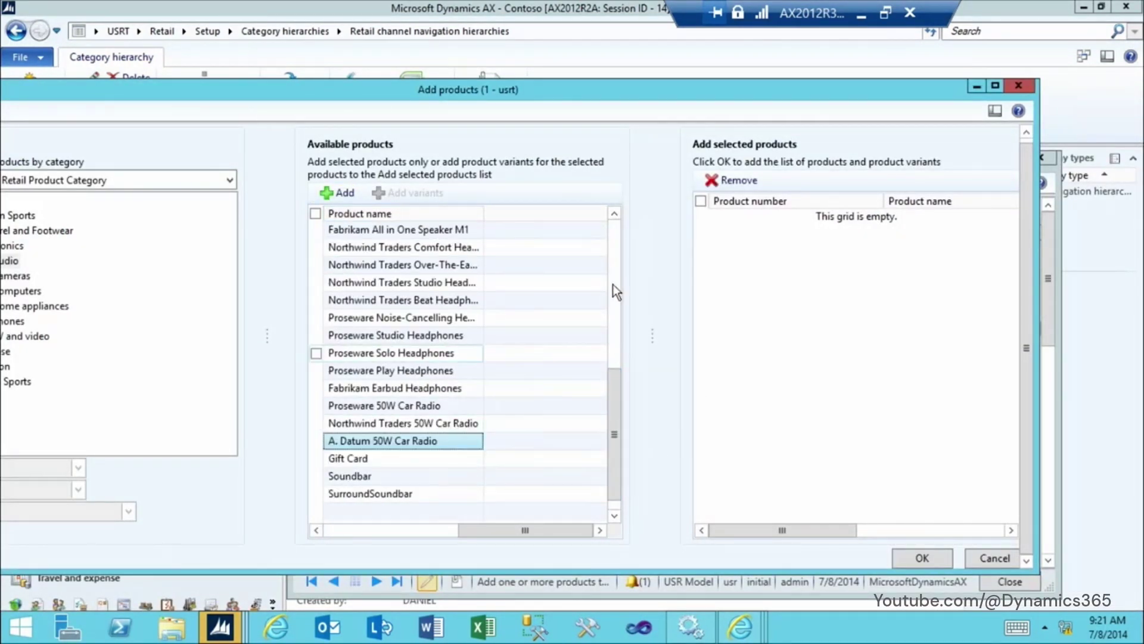
{"action": "left_click", "coordinate": [335, 193]}
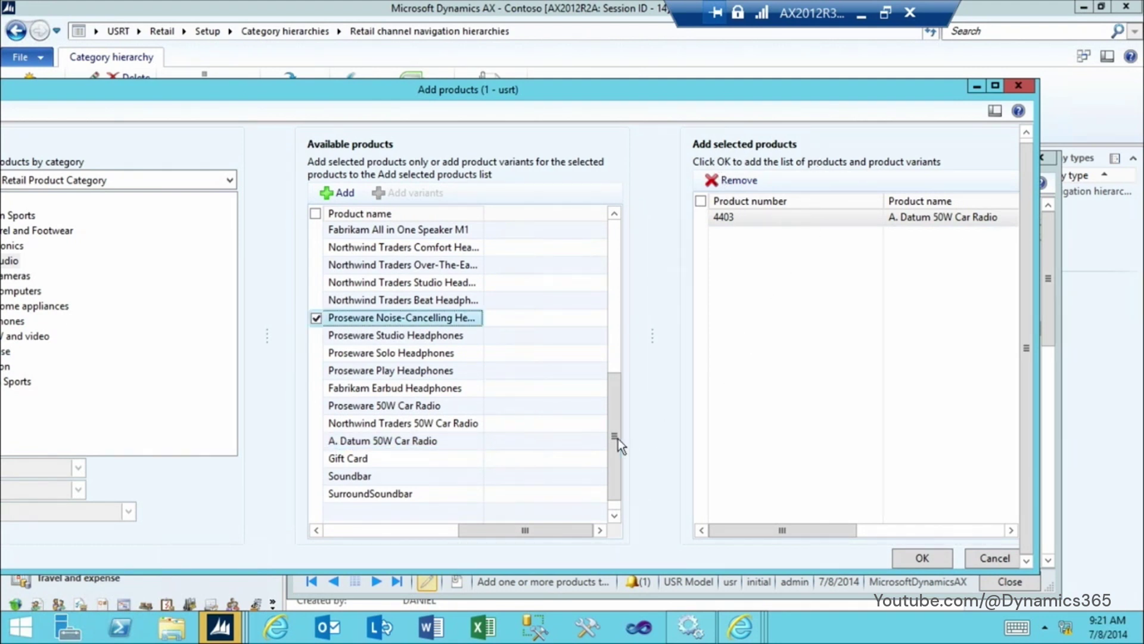
Add products 4105, 4107, 4108, 4201 and 4305 to the selected products and try to assign the whole list to Car audio
{"action": "left_click_drag", "start_coordinate": [617, 439], "coordinate": [623, 241]}
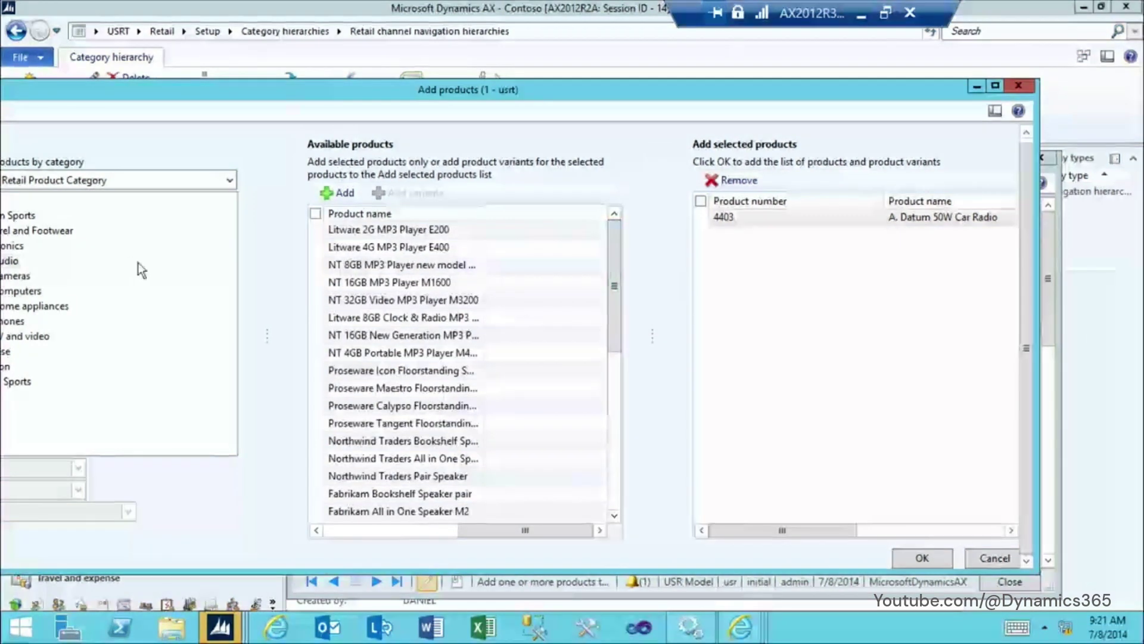
{"action": "left_click", "coordinate": [316, 299]}
{"action": "left_click", "coordinate": [316, 335]}
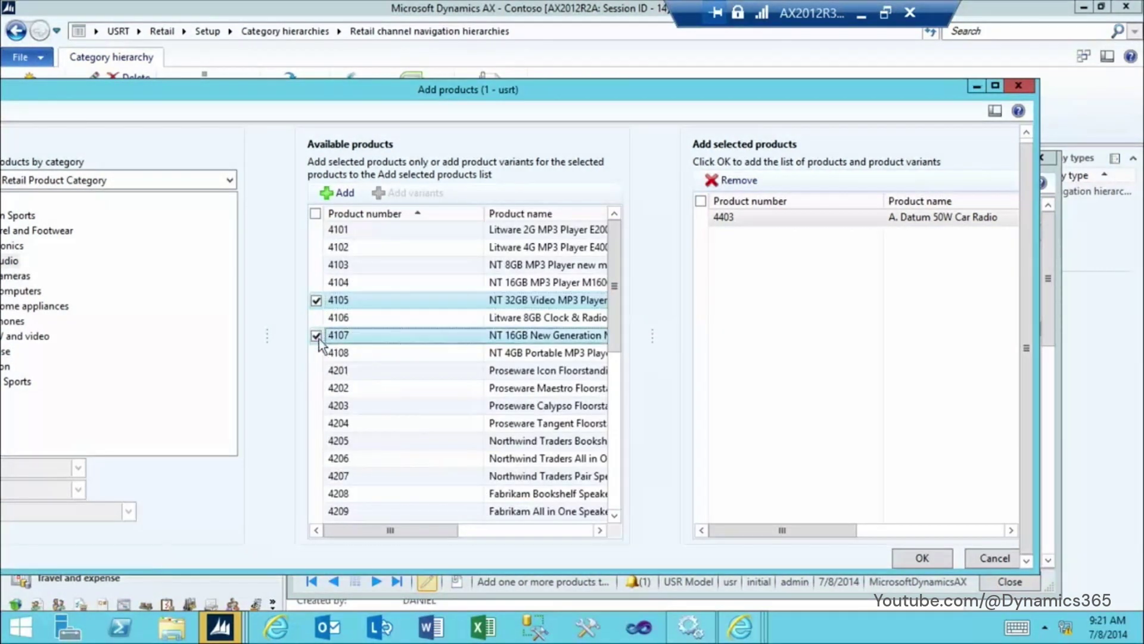
{"action": "left_click", "coordinate": [316, 353]}
{"action": "left_click", "coordinate": [317, 370]}
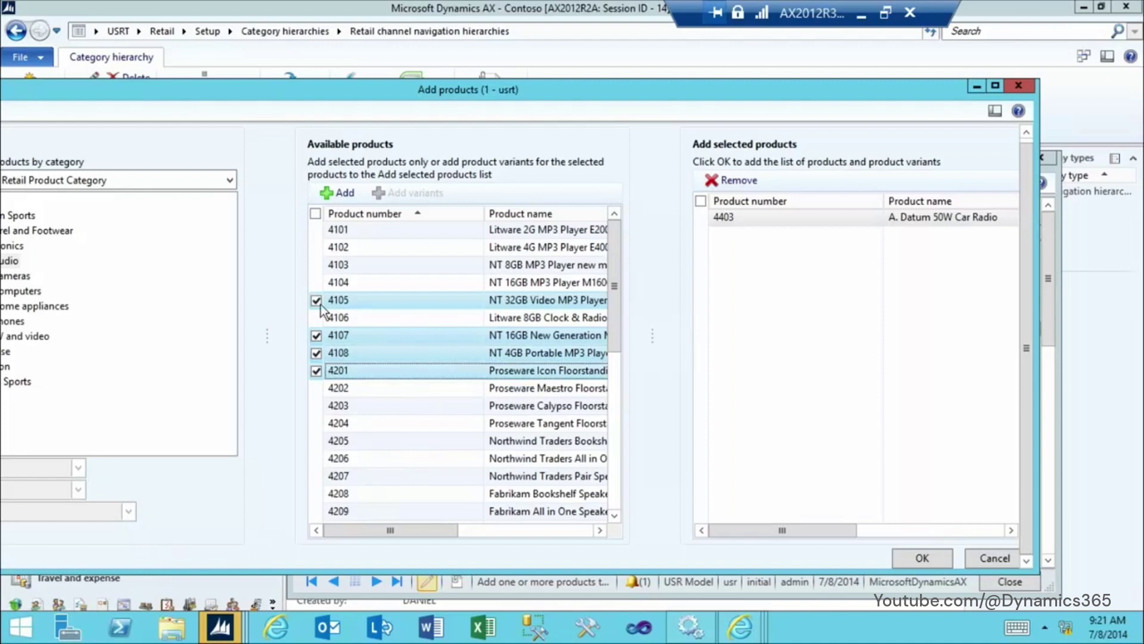
{"action": "left_click", "coordinate": [338, 193]}
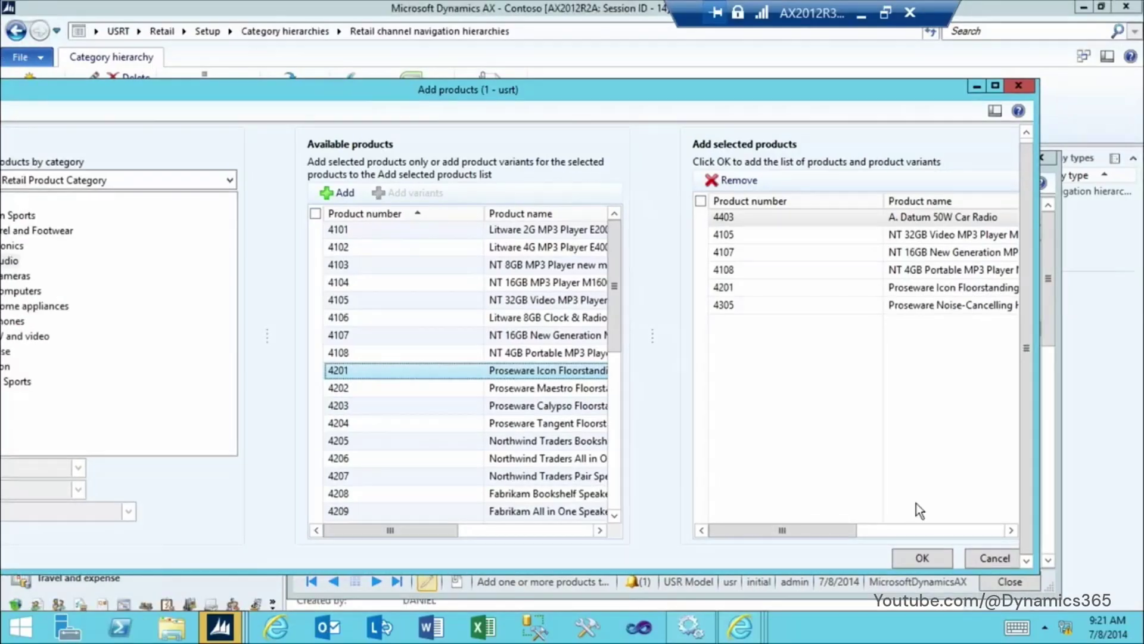
{"action": "left_click", "coordinate": [922, 558]}
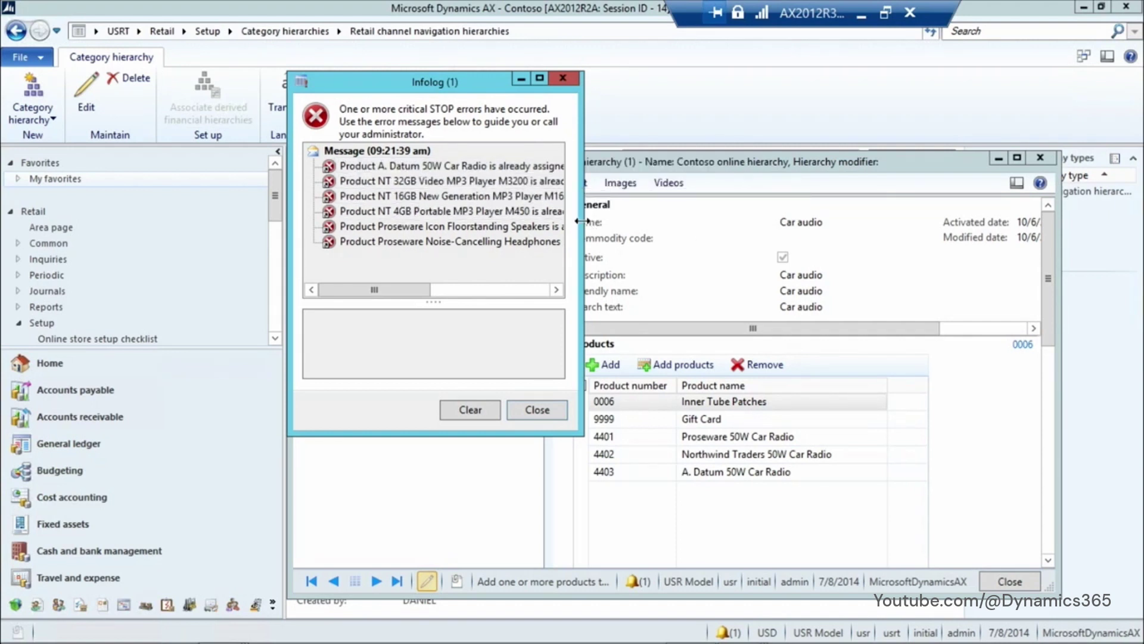
Widen and reposition the Infolog to read the complete error messages, and close it
{"action": "left_click_drag", "start_coordinate": [581, 228], "coordinate": [810, 222]}
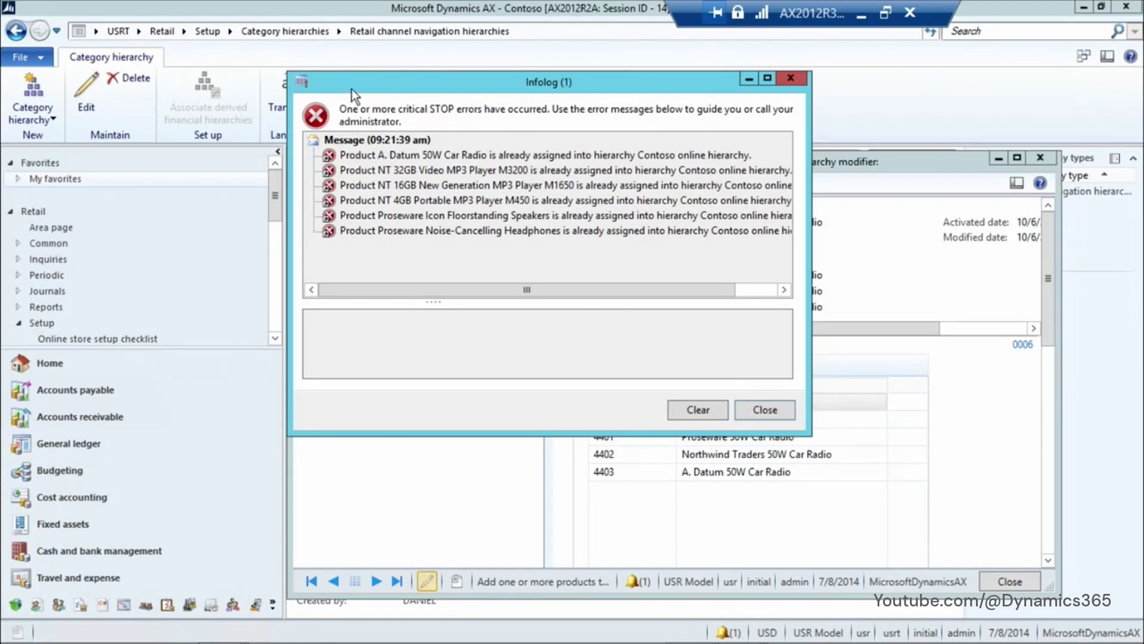
{"action": "left_click_drag", "start_coordinate": [351, 92], "coordinate": [535, 176]}
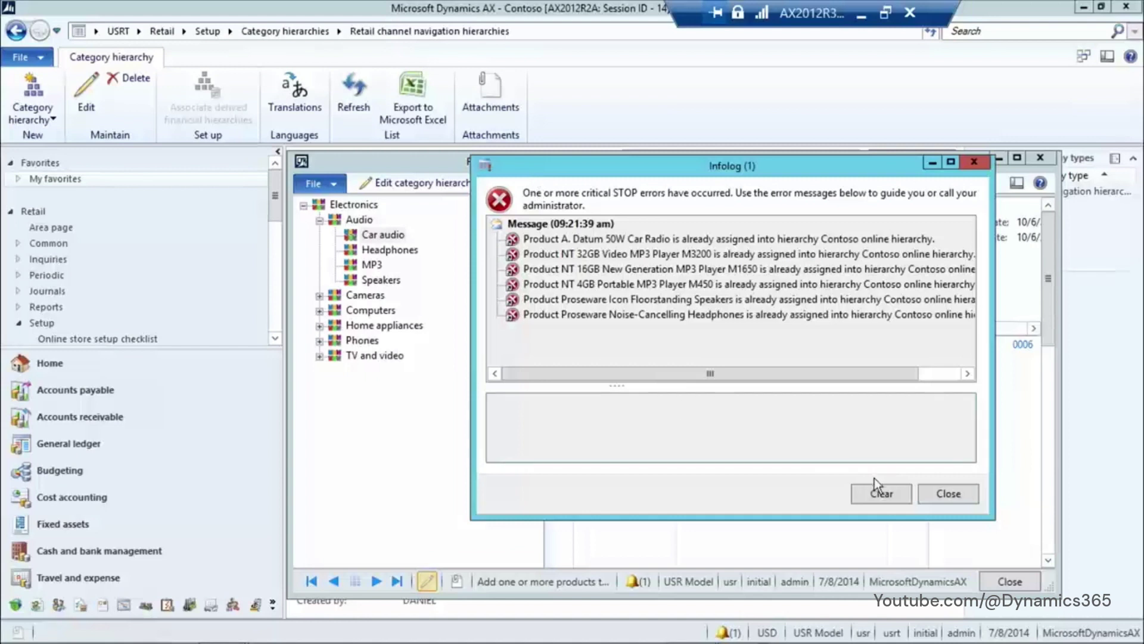
{"action": "left_click", "coordinate": [955, 502]}
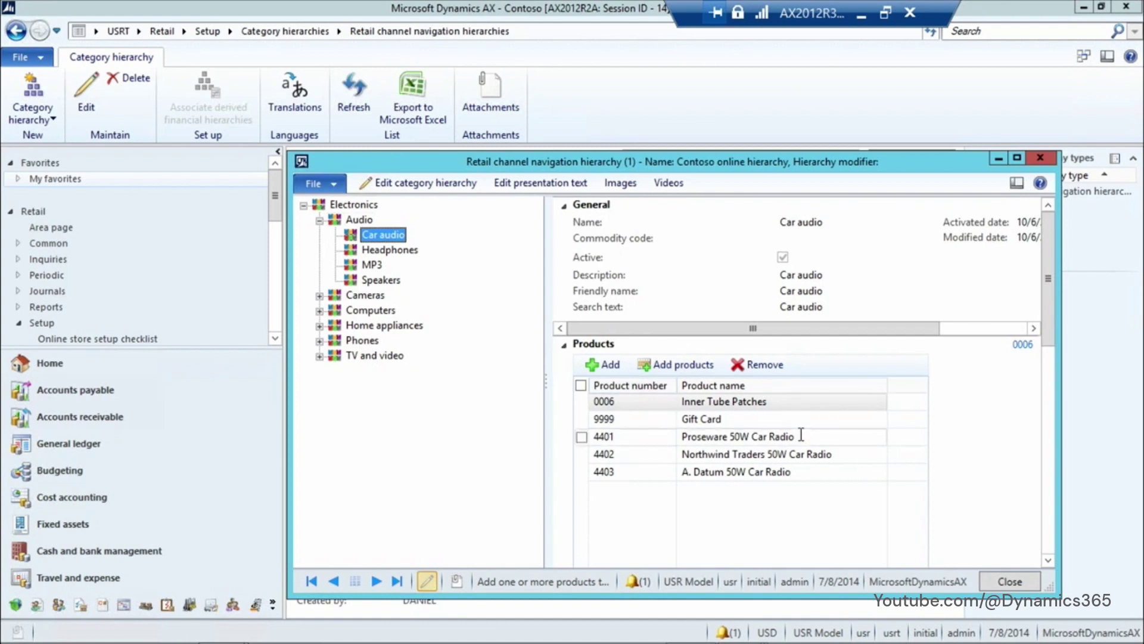
Examine the attributes of the SPPromoGroup product attribute group for Car audio and close the attribute groups form
{"action": "left_click_drag", "start_coordinate": [1052, 327], "coordinate": [1056, 419]}
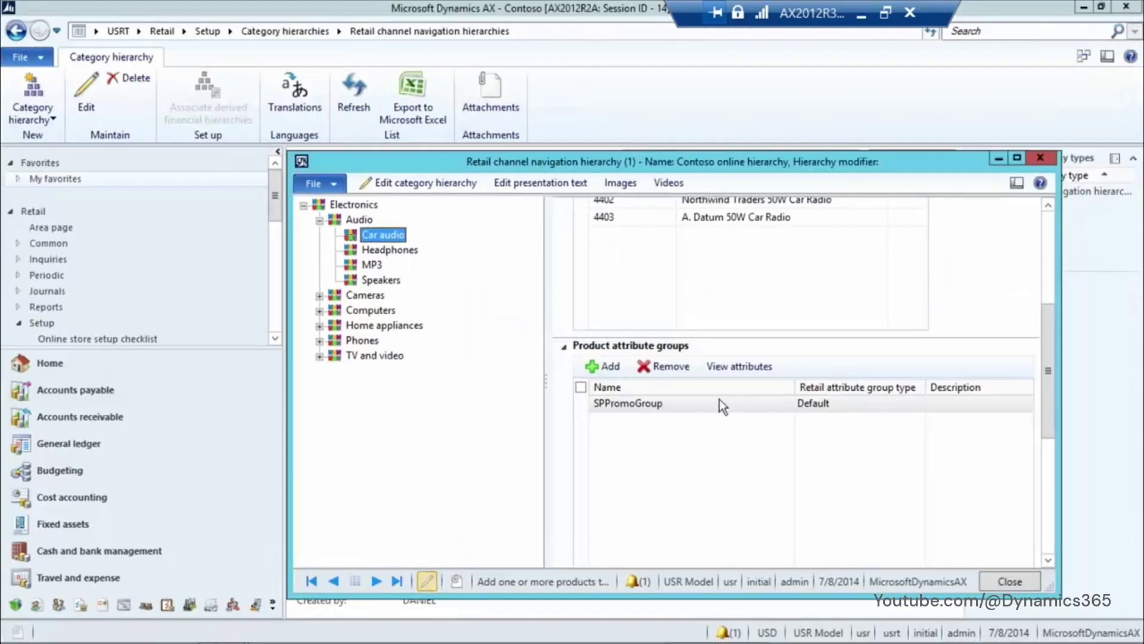
{"action": "left_click", "coordinate": [585, 403]}
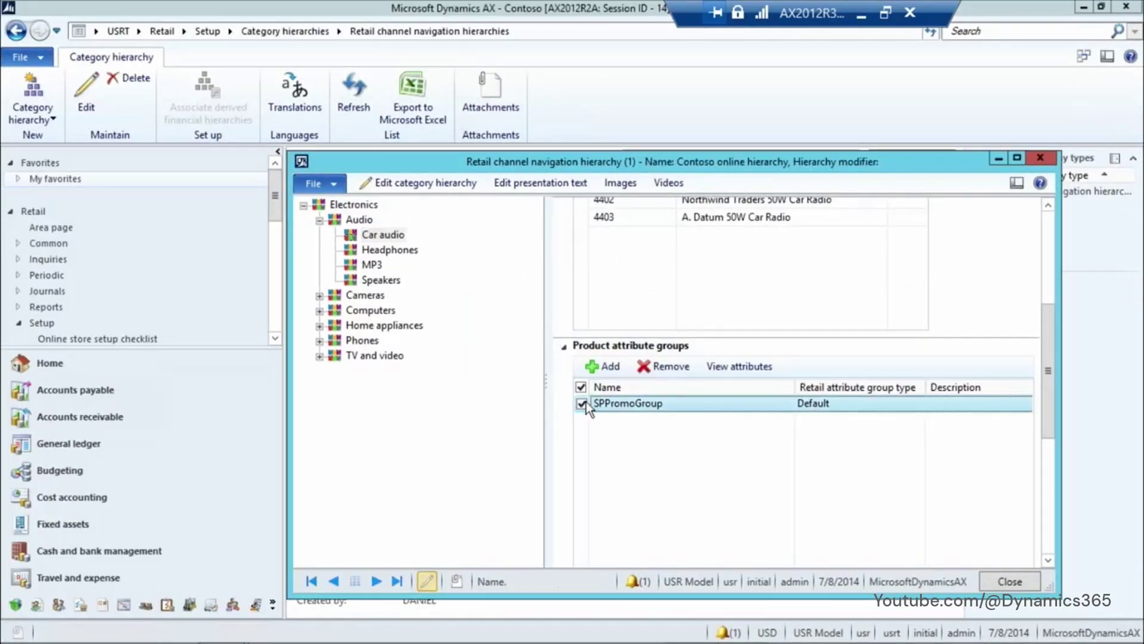
{"action": "left_click", "coordinate": [730, 367]}
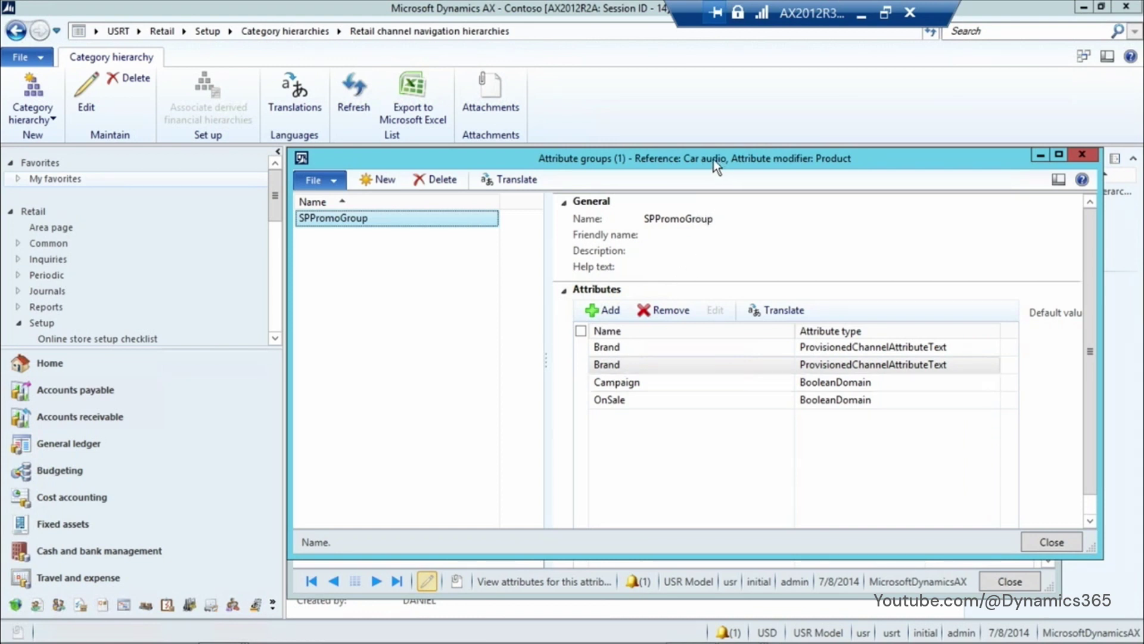
{"action": "left_click_drag", "start_coordinate": [713, 159], "coordinate": [620, 160]}
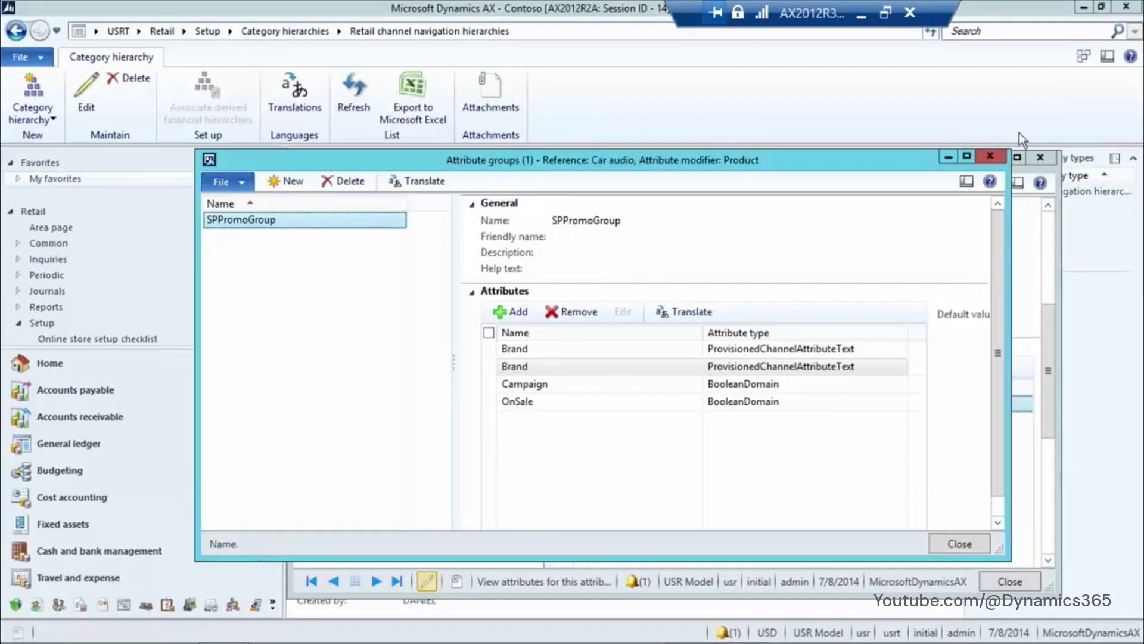
{"action": "left_click", "coordinate": [990, 159]}
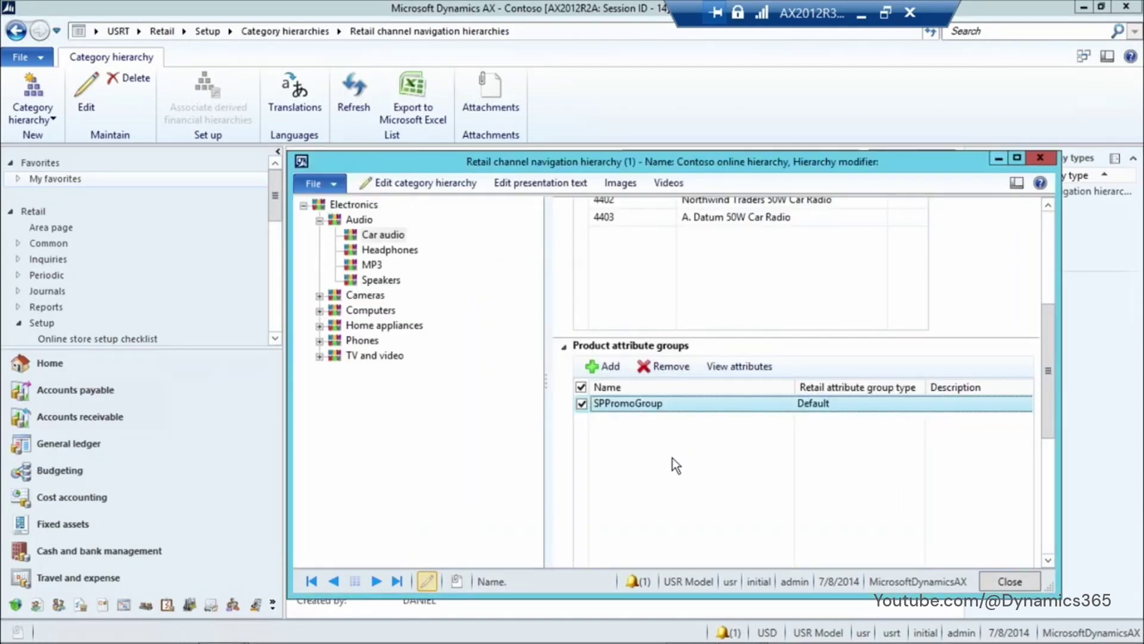
Review the Headphones category's products and examine the attributes of its Headphones attribute group
{"action": "scroll", "coordinate": [671, 462], "scroll_direction": "up", "scroll_amount": 6}
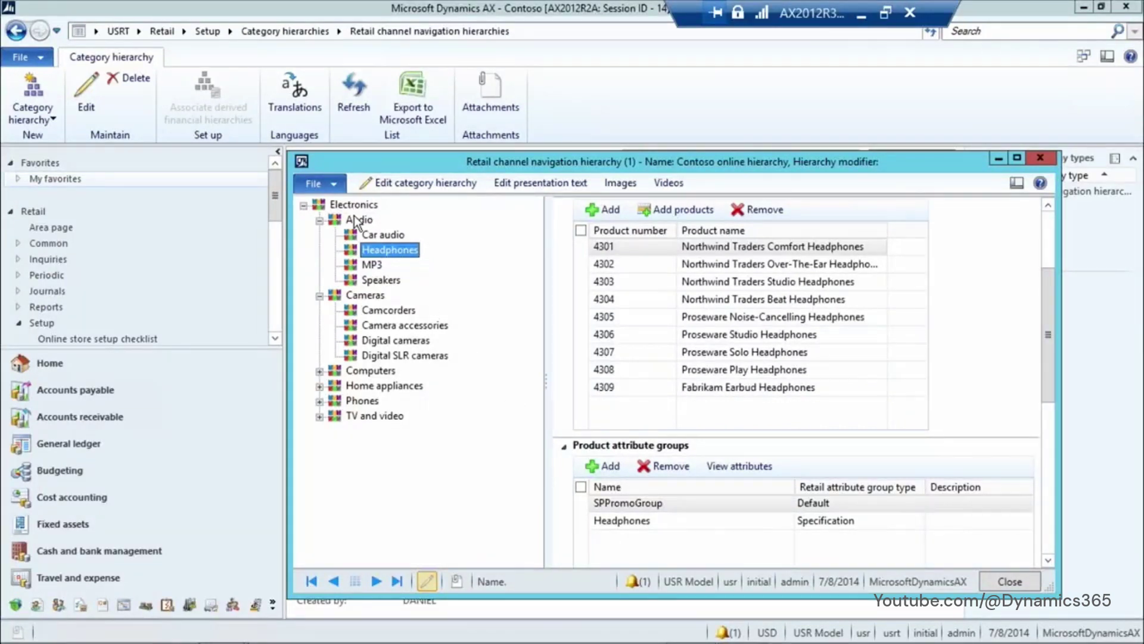
{"action": "left_click", "coordinate": [578, 521]}
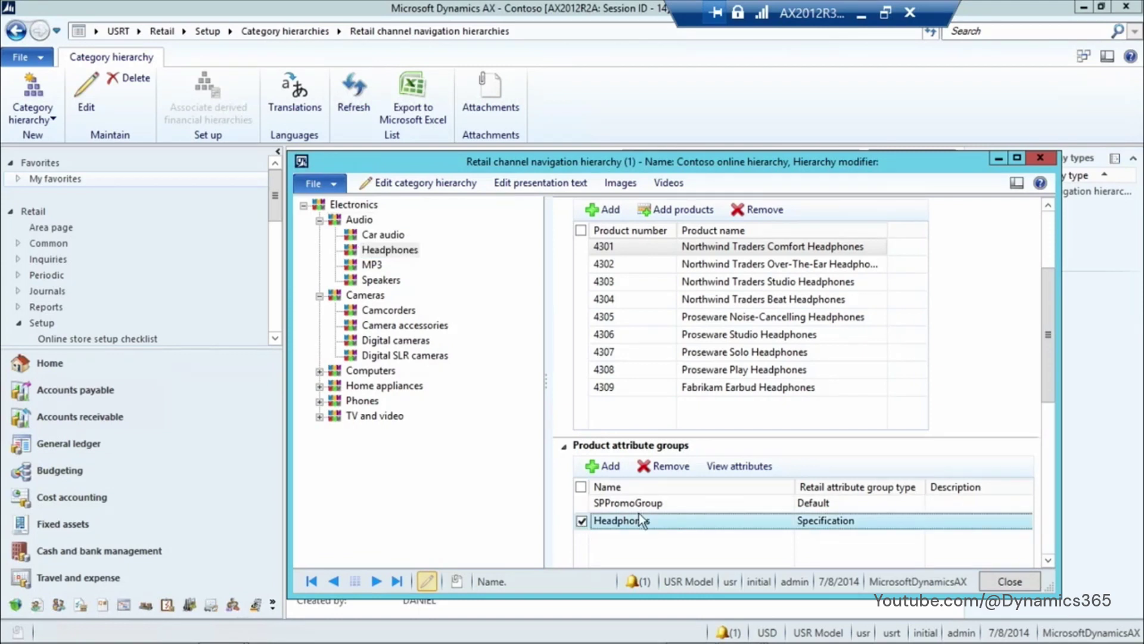
{"action": "left_click", "coordinate": [741, 468]}
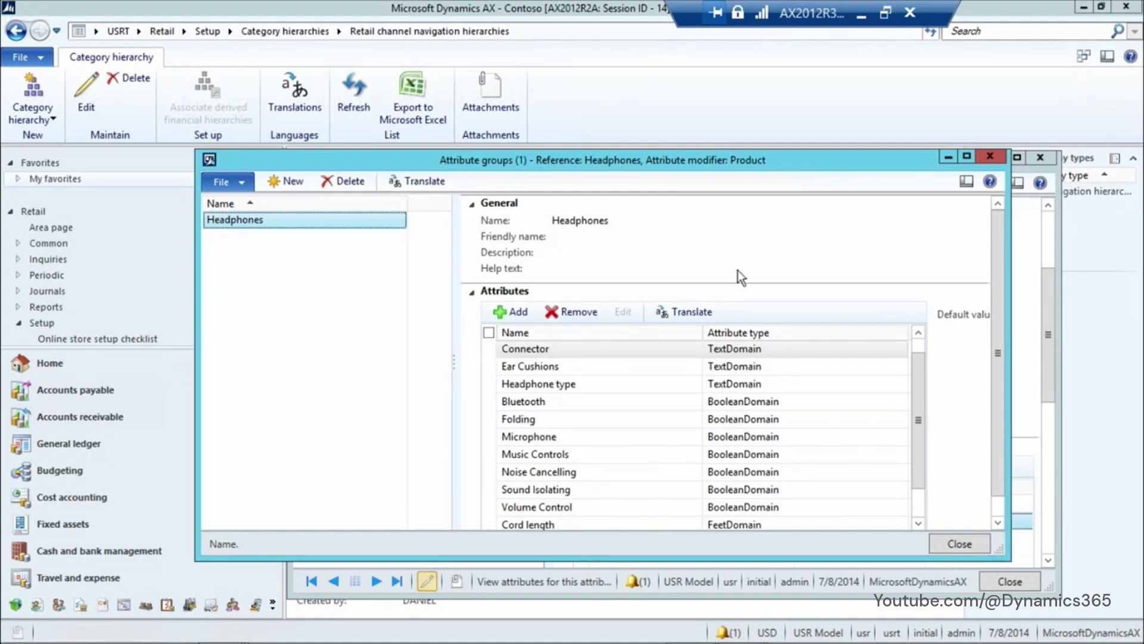
{"action": "left_click", "coordinate": [989, 156]}
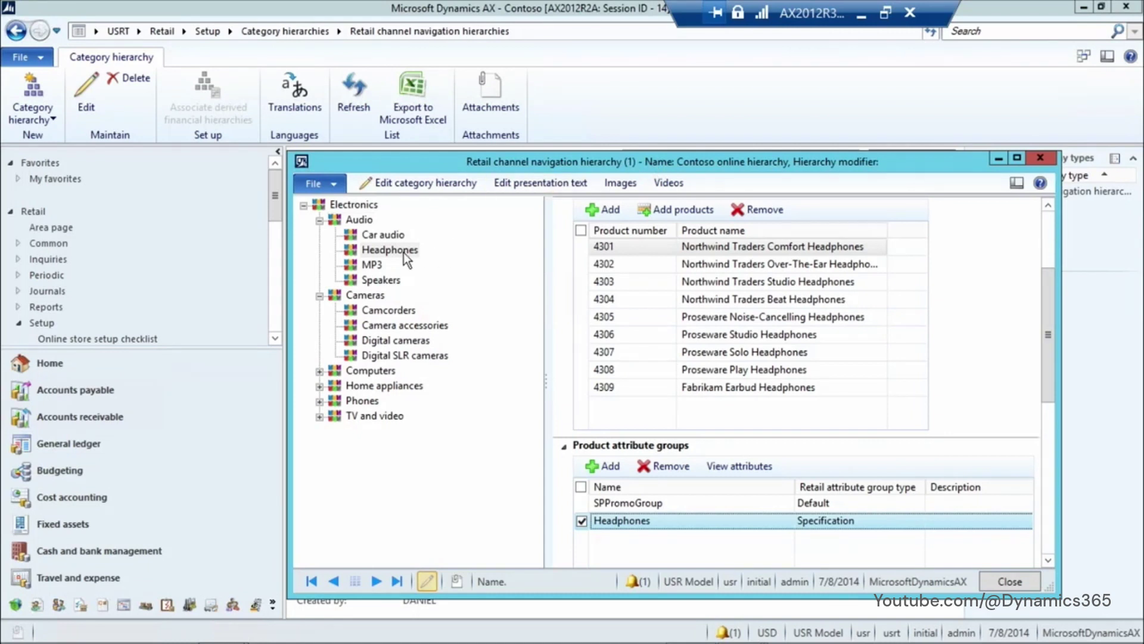
Open the images form for the Car audio category to view its image fields, and close it
{"action": "left_click", "coordinate": [358, 206]}
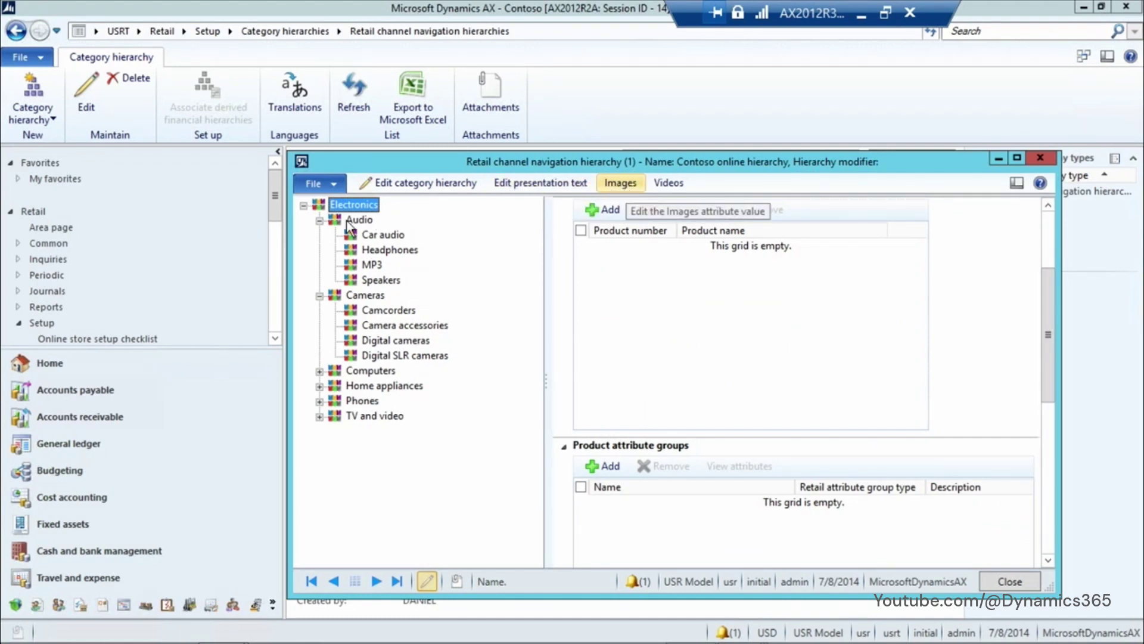
{"action": "left_click", "coordinate": [384, 236]}
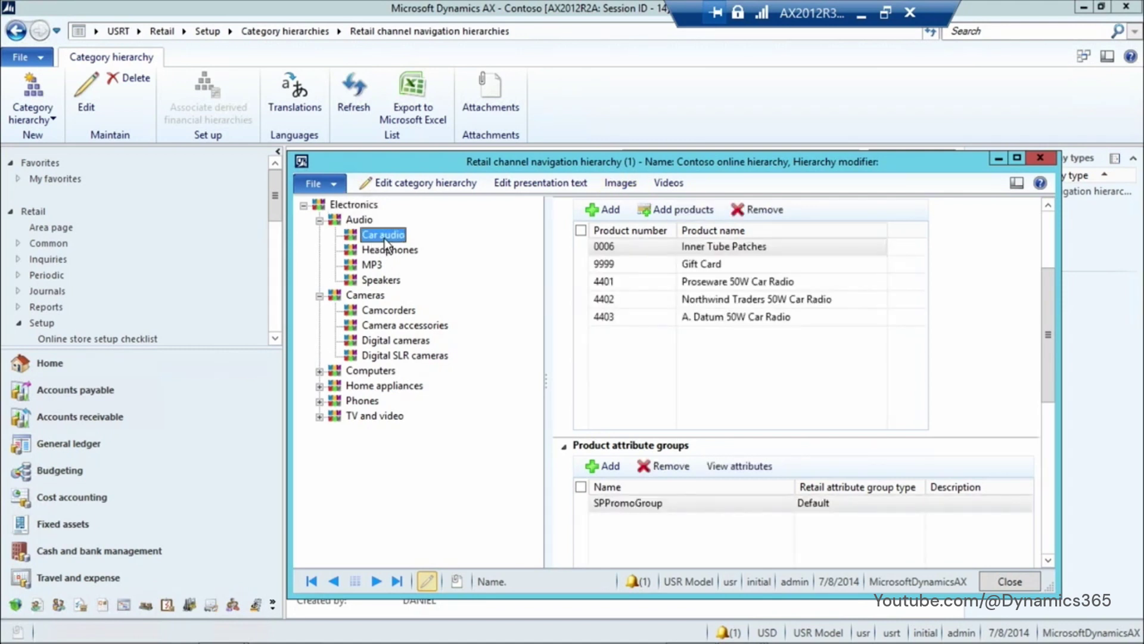
{"action": "left_click", "coordinate": [623, 186]}
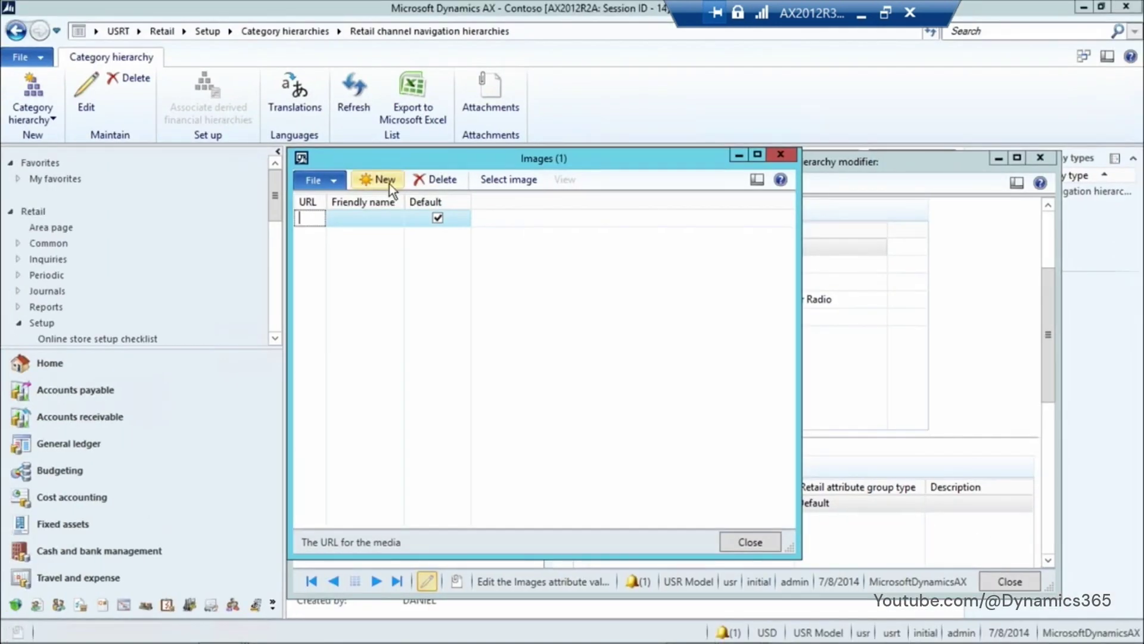
{"action": "left_click", "coordinate": [789, 156]}
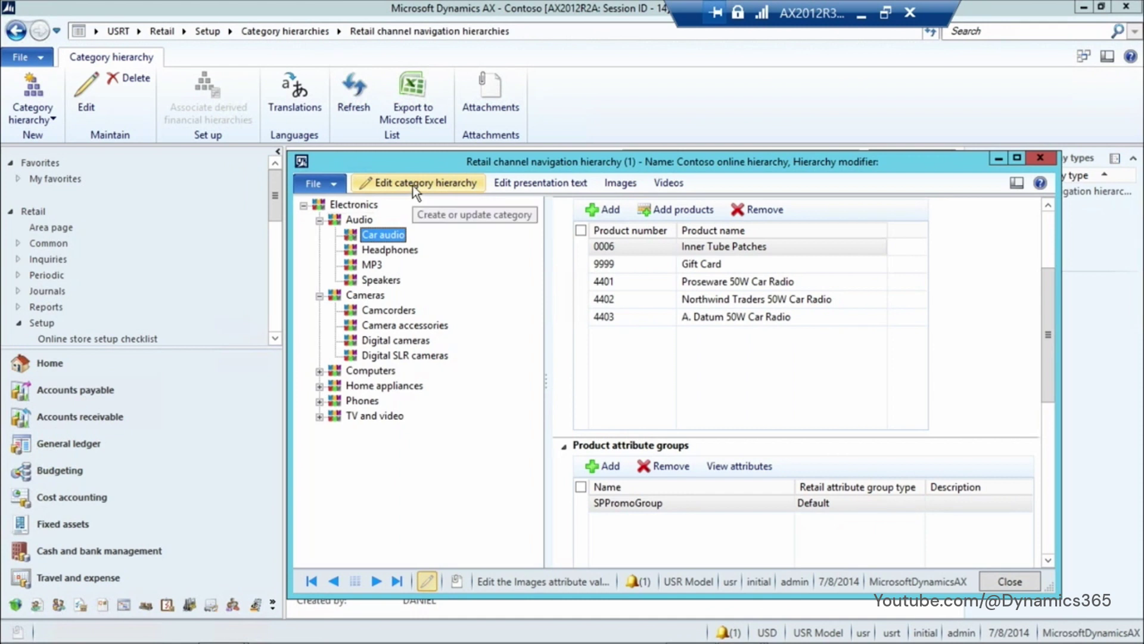
Open the Car audio category's presentation text in the HTML editor to examine it, and close the editor and the presentation form
{"action": "left_click", "coordinate": [534, 185]}
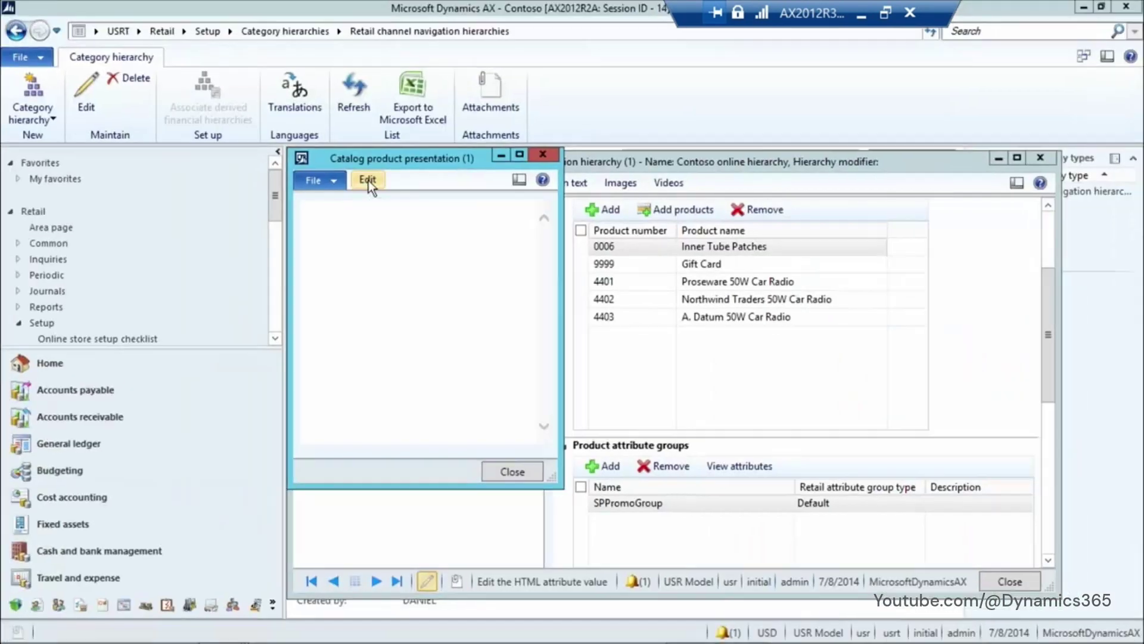
{"action": "left_click", "coordinate": [369, 179]}
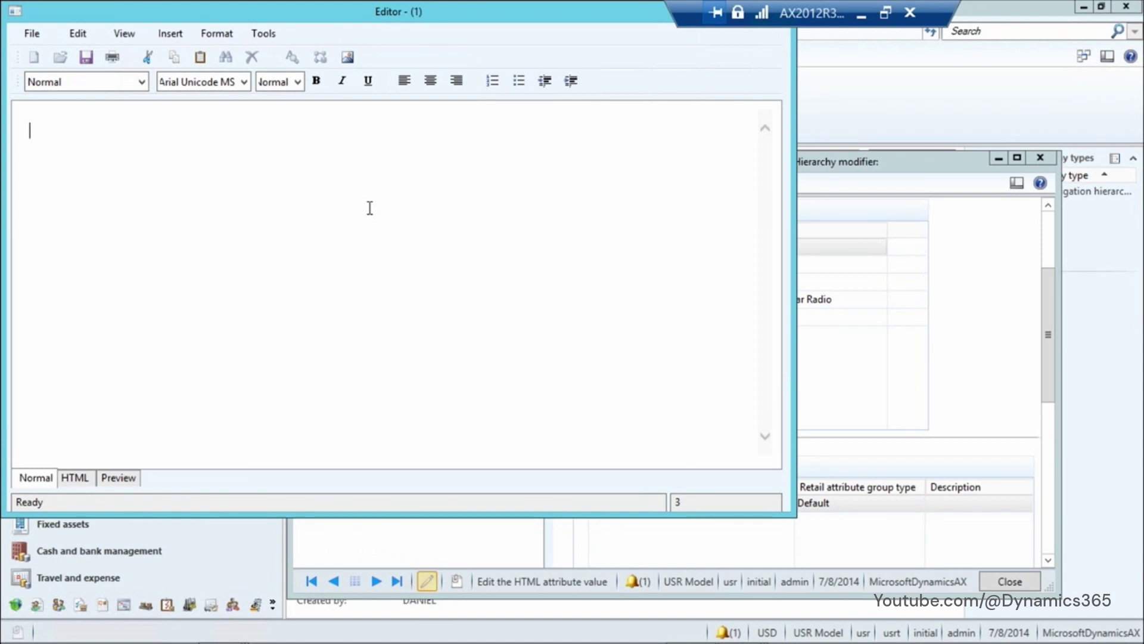
{"action": "left_click_drag", "start_coordinate": [602, 12], "coordinate": [608, 153]}
{"action": "left_click", "coordinate": [781, 149]}
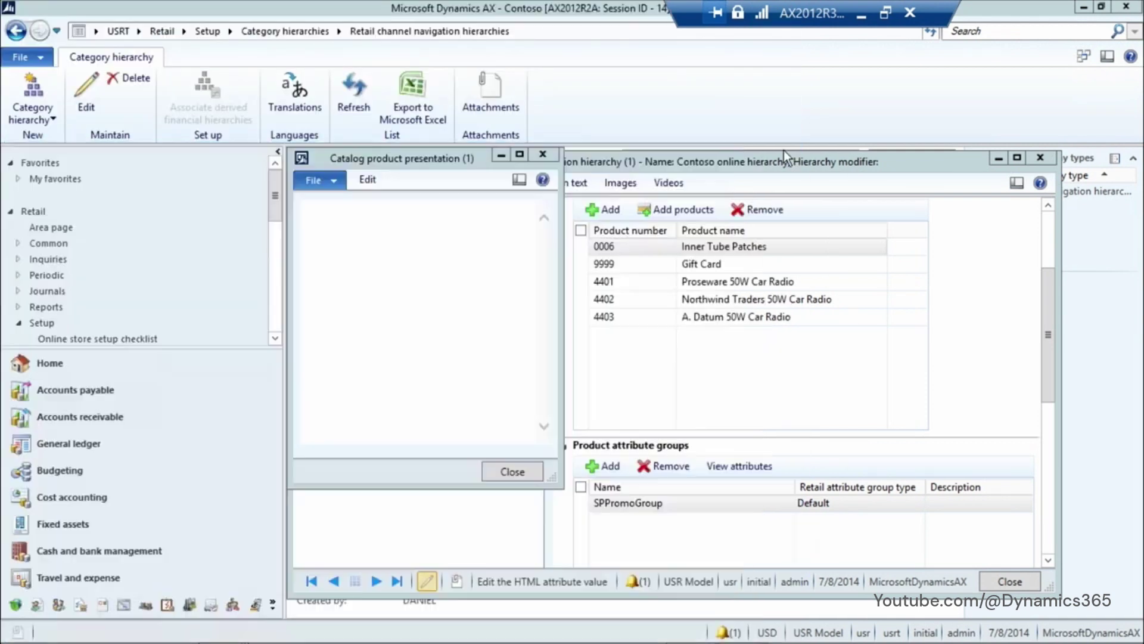
{"action": "left_click", "coordinate": [542, 155]}
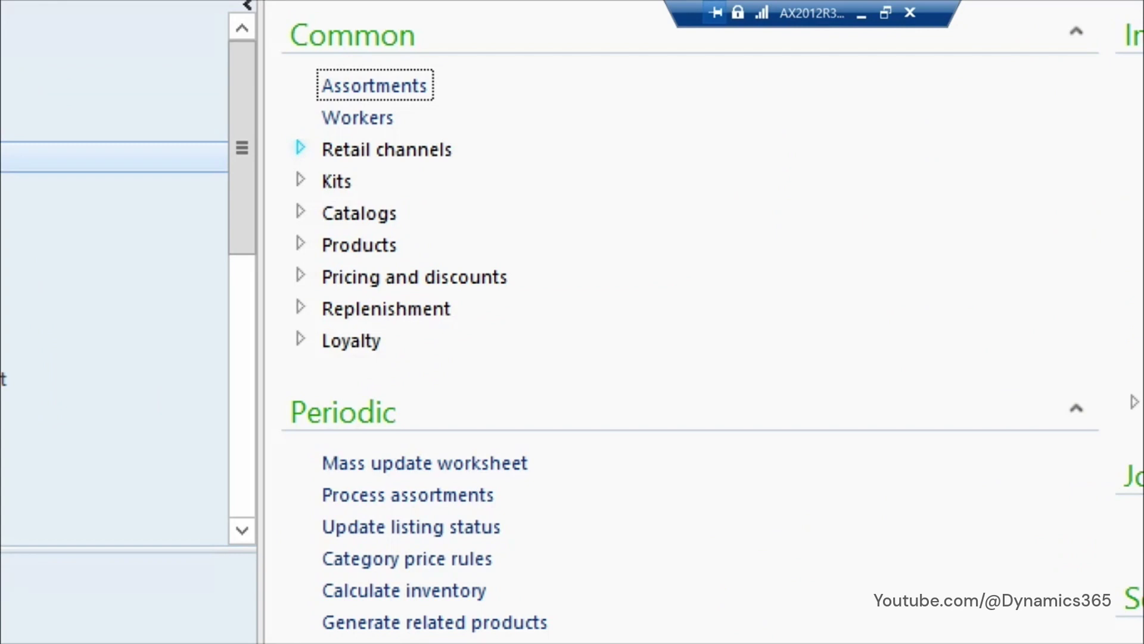
Open the list of online stores among the retail channels
{"action": "left_click", "coordinate": [312, 146]}
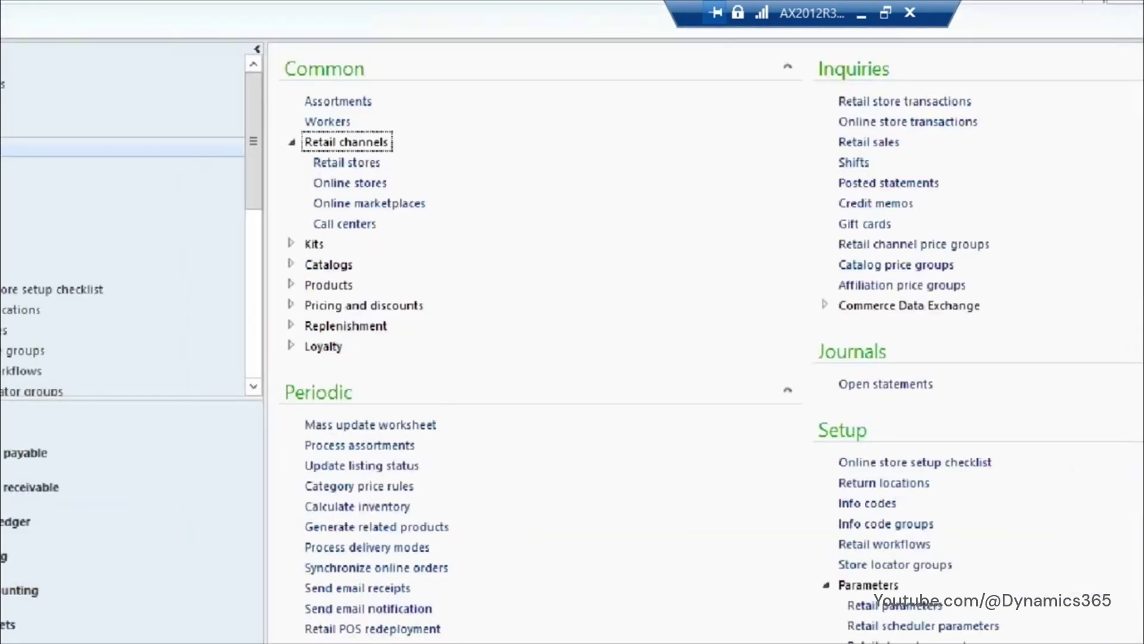
{"action": "left_click", "coordinate": [349, 182]}
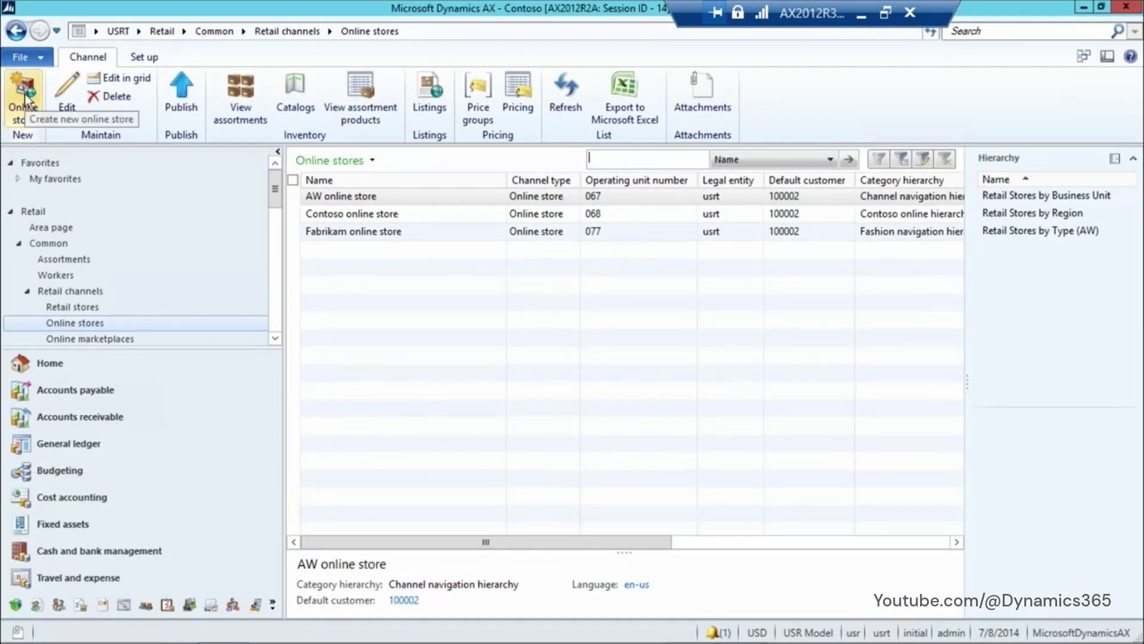
Start a new online store record, examine its general, payment account, language and financial dimension fields, and close it without entering data
{"action": "left_click", "coordinate": [25, 102]}
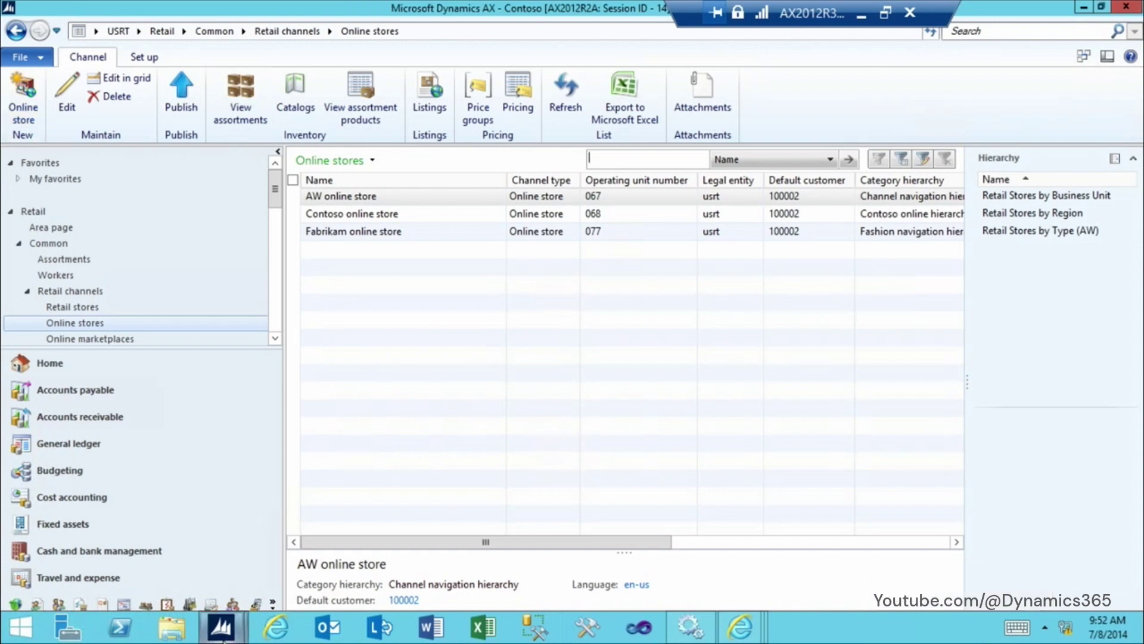
{"action": "mouse_move", "coordinate": [224, 627]}
{"action": "left_click", "coordinate": [271, 552]}
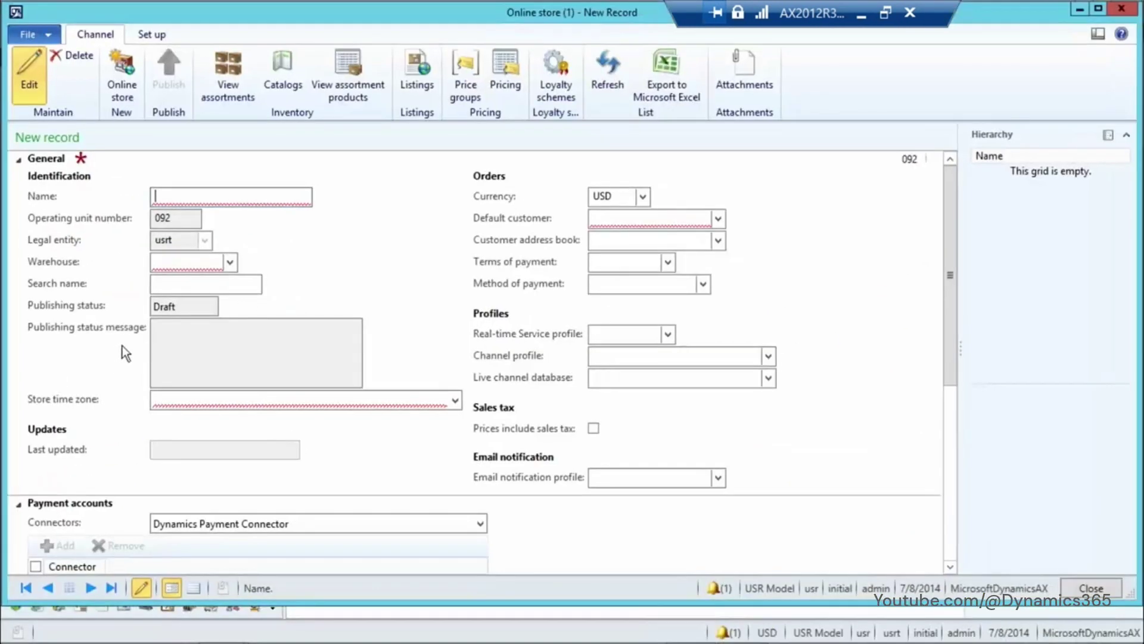
{"action": "scroll", "coordinate": [171, 329], "scroll_direction": "down", "scroll_amount": 5}
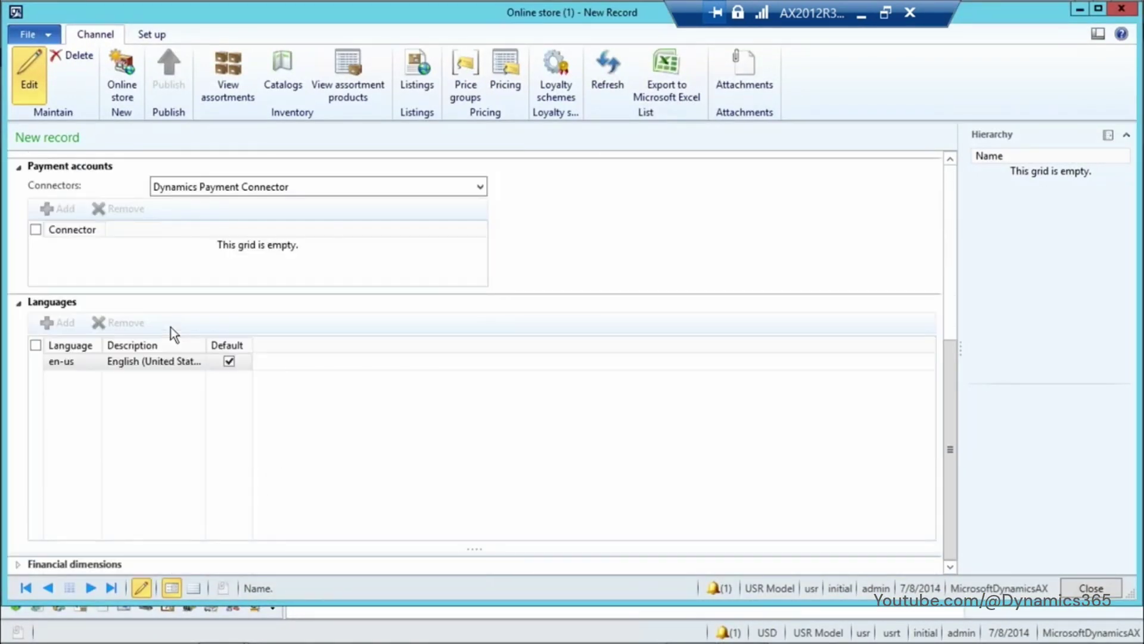
{"action": "scroll", "coordinate": [171, 327], "scroll_direction": "up", "scroll_amount": 5}
{"action": "scroll", "coordinate": [171, 327], "scroll_direction": "down", "scroll_amount": 5}
{"action": "left_click", "coordinate": [19, 564]}
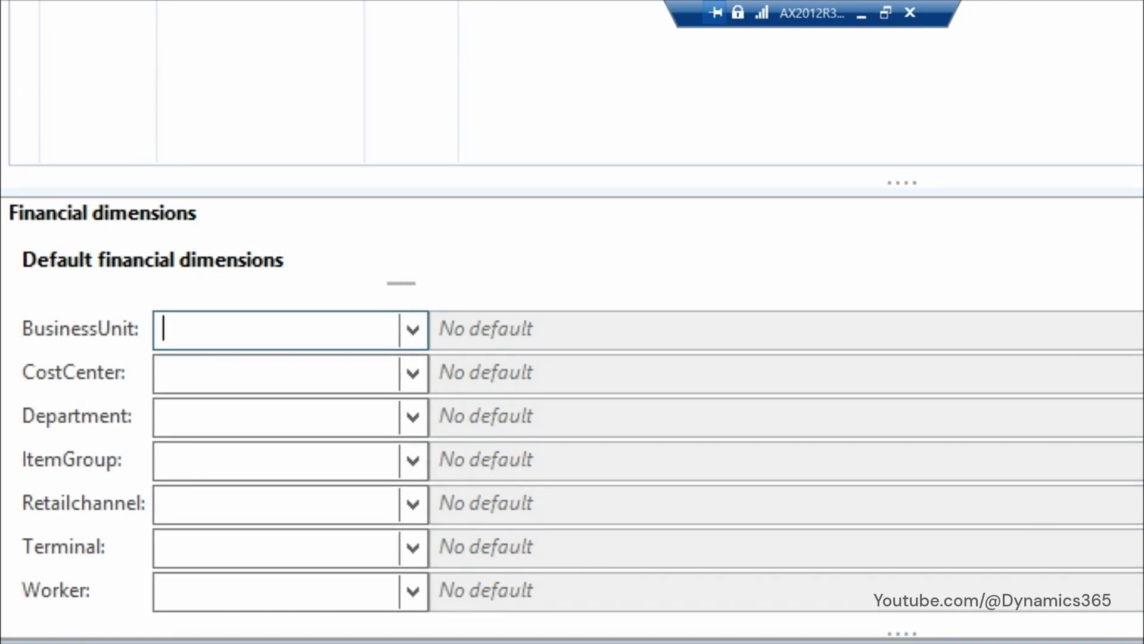
{"action": "key", "text": "Escape"}
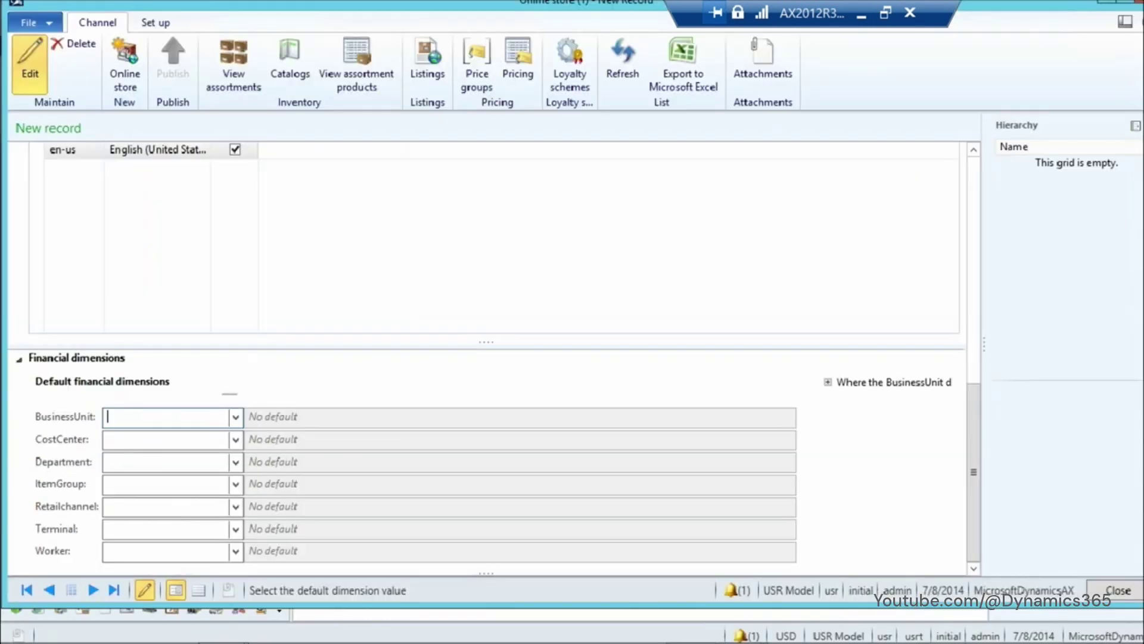
{"action": "scroll", "coordinate": [253, 248], "scroll_direction": "up", "scroll_amount": 10}
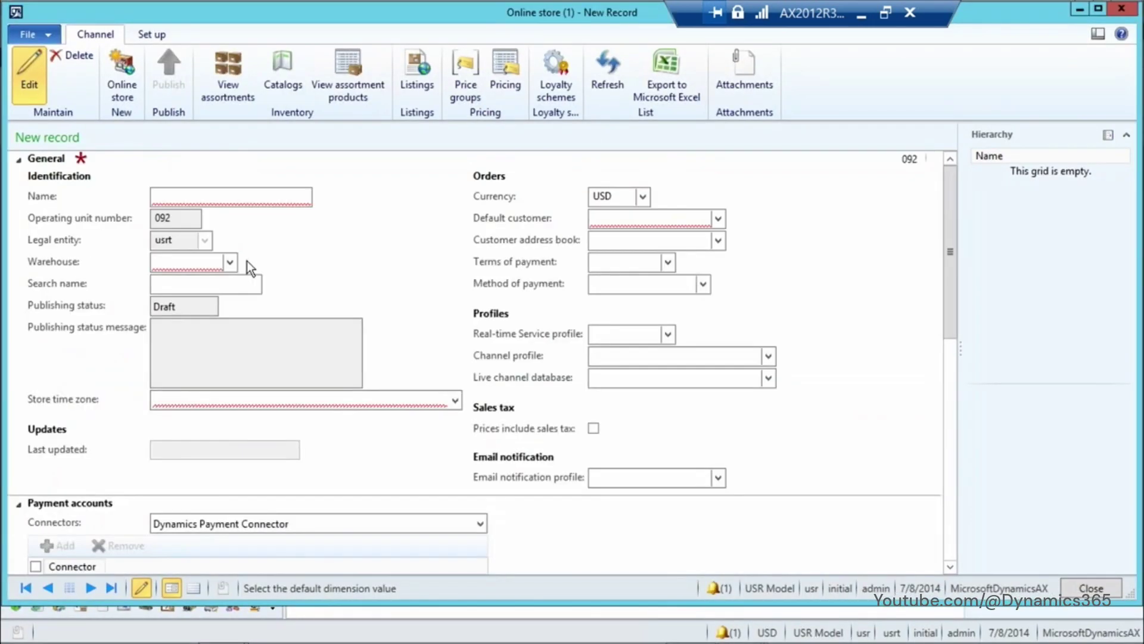
{"action": "scroll", "coordinate": [516, 295], "scroll_direction": "down", "scroll_amount": 10}
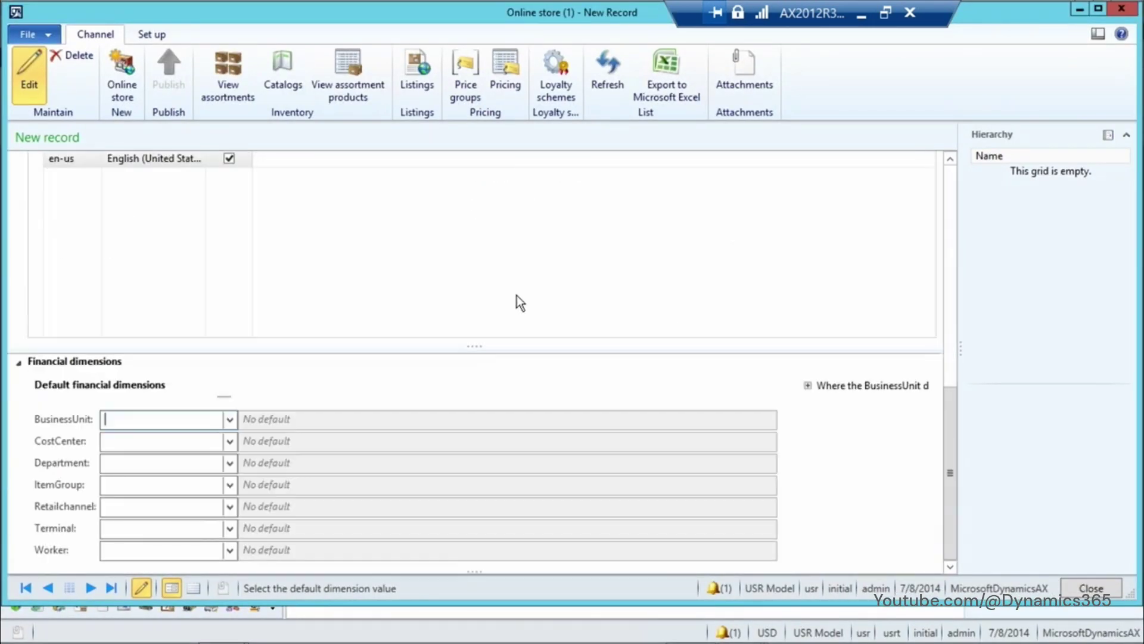
{"action": "scroll", "coordinate": [516, 295], "scroll_direction": "up", "scroll_amount": 10}
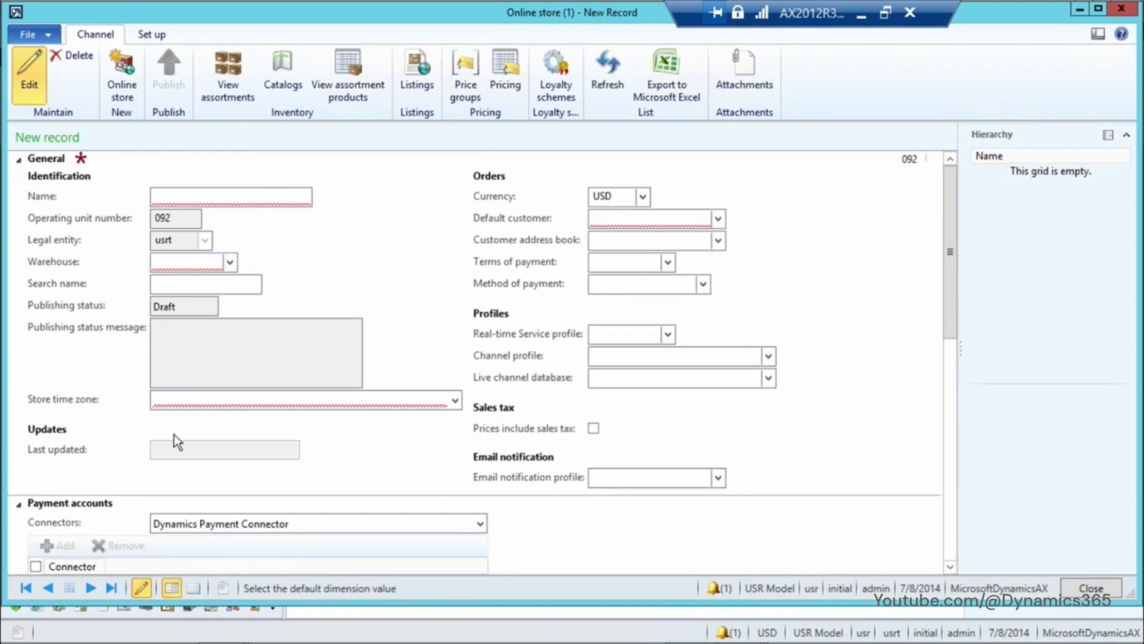
{"action": "left_click", "coordinate": [1121, 9]}
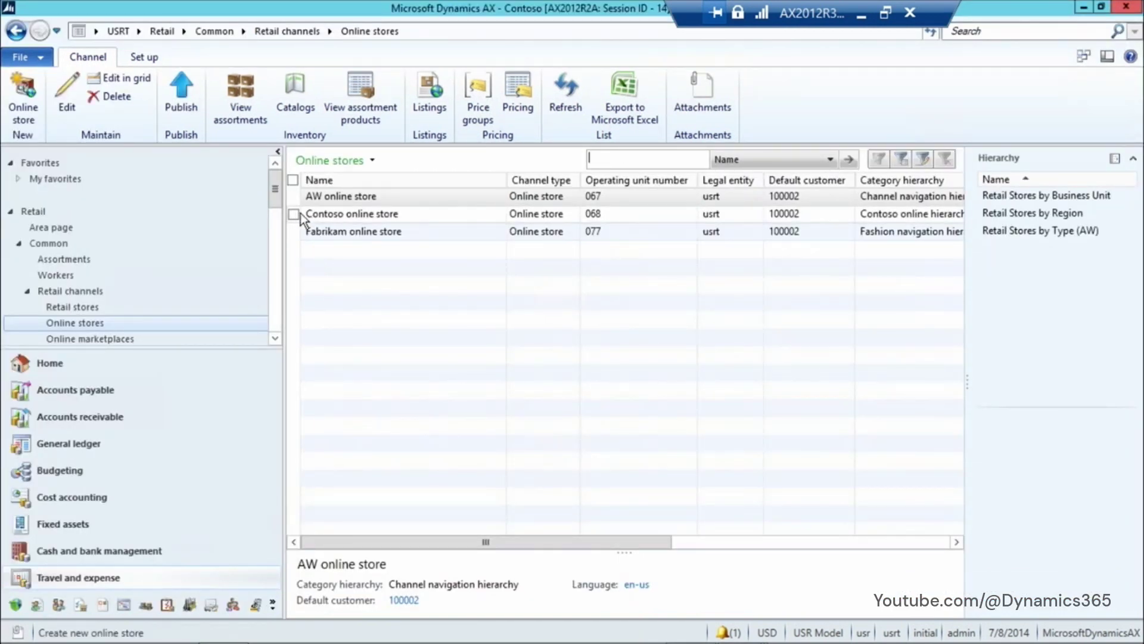
Open the Contoso online store record and review its general details, payment accounts, languages and financial dimensions
{"action": "left_click", "coordinate": [318, 214]}
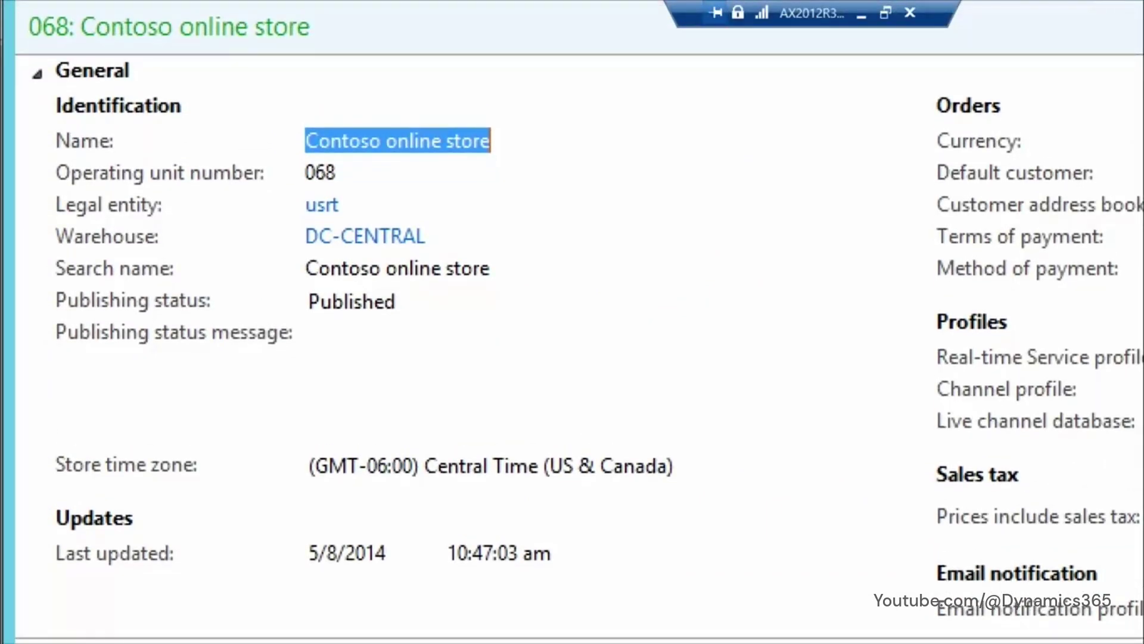
{"action": "key", "text": "Escape"}
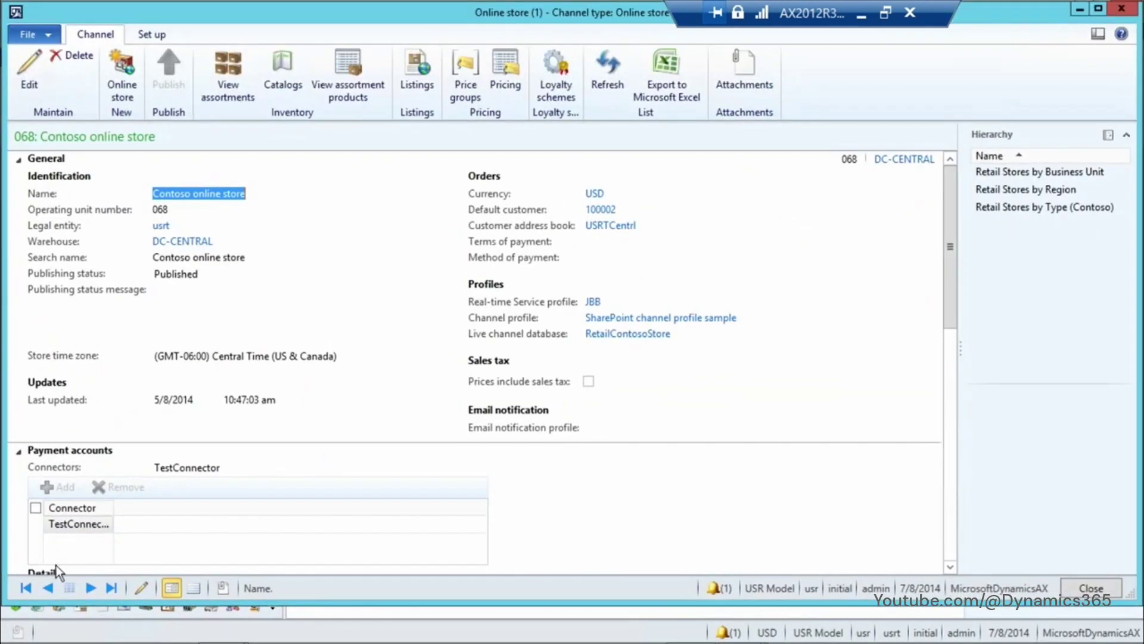
{"action": "scroll", "coordinate": [71, 474], "scroll_direction": "down", "scroll_amount": 5}
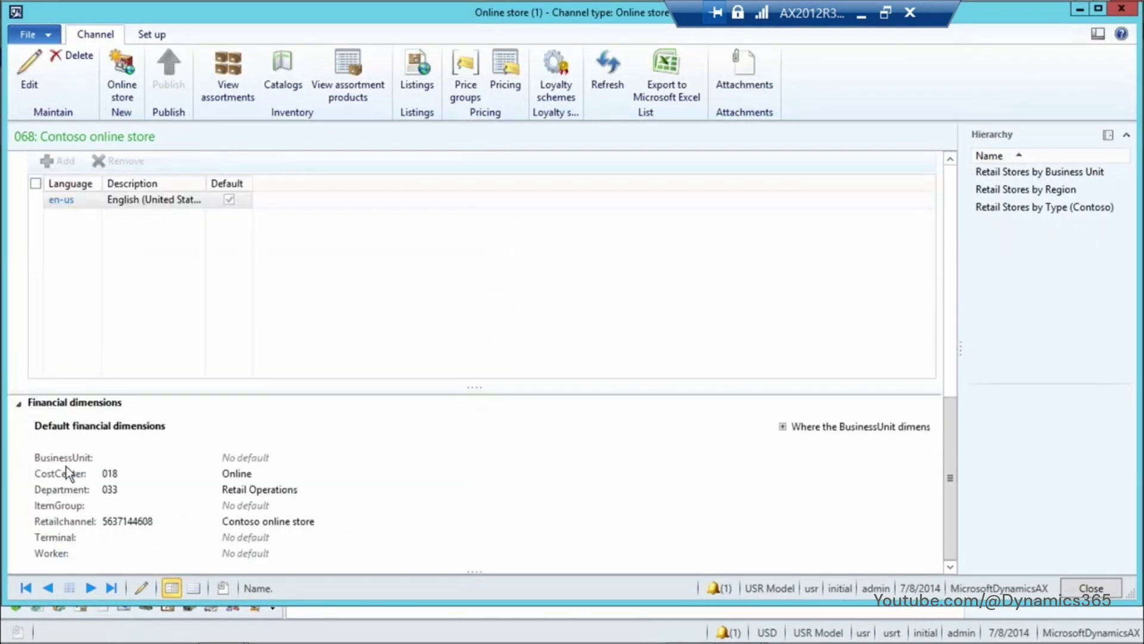
{"action": "scroll", "coordinate": [65, 466], "scroll_direction": "up", "scroll_amount": 5}
{"action": "scroll", "coordinate": [65, 466], "scroll_direction": "down", "scroll_amount": 13}
{"action": "scroll", "coordinate": [64, 469], "scroll_direction": "up", "scroll_amount": 8}
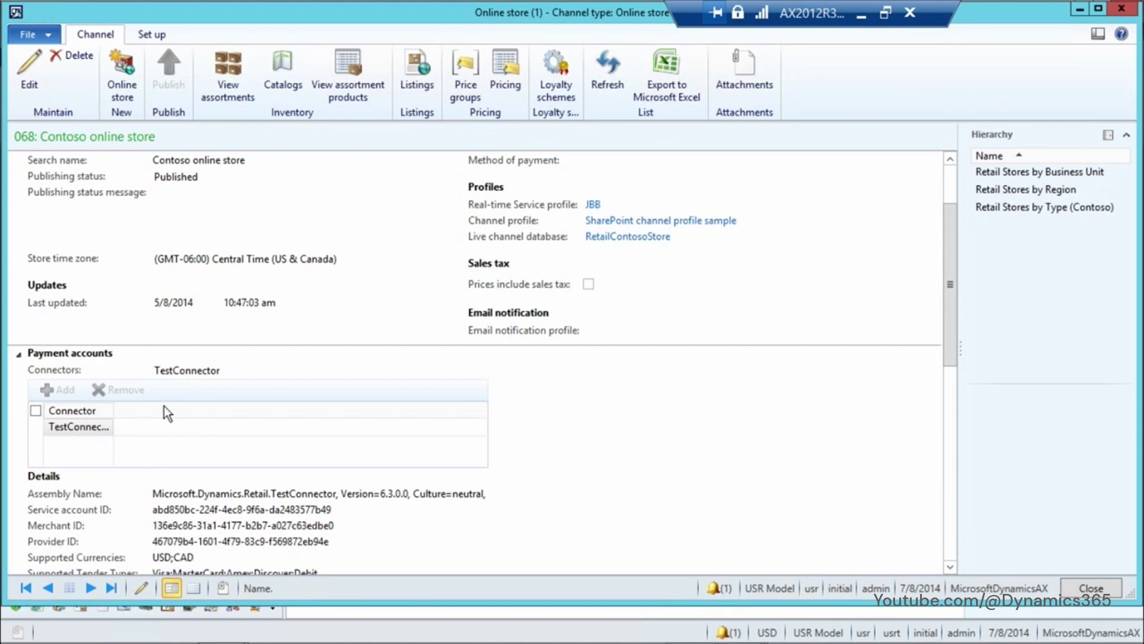
{"action": "scroll", "coordinate": [163, 405], "scroll_direction": "down", "scroll_amount": 10}
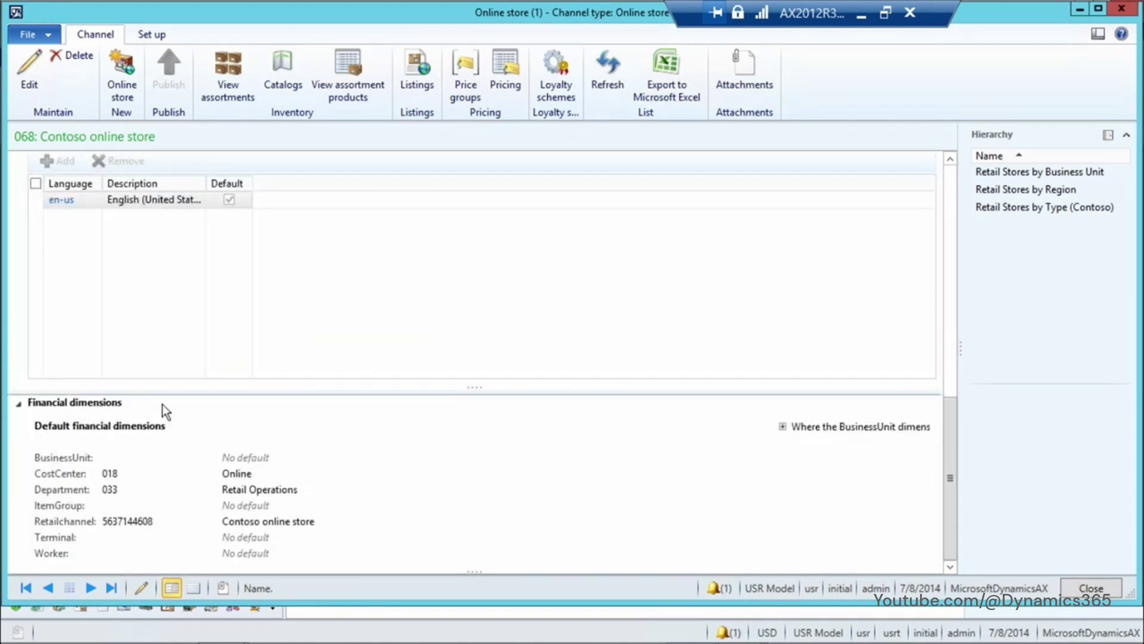
{"action": "scroll", "coordinate": [162, 404], "scroll_direction": "up", "scroll_amount": 6}
{"action": "scroll", "coordinate": [160, 405], "scroll_direction": "down", "scroll_amount": 6}
{"action": "scroll", "coordinate": [159, 407], "scroll_direction": "up", "scroll_amount": 2}
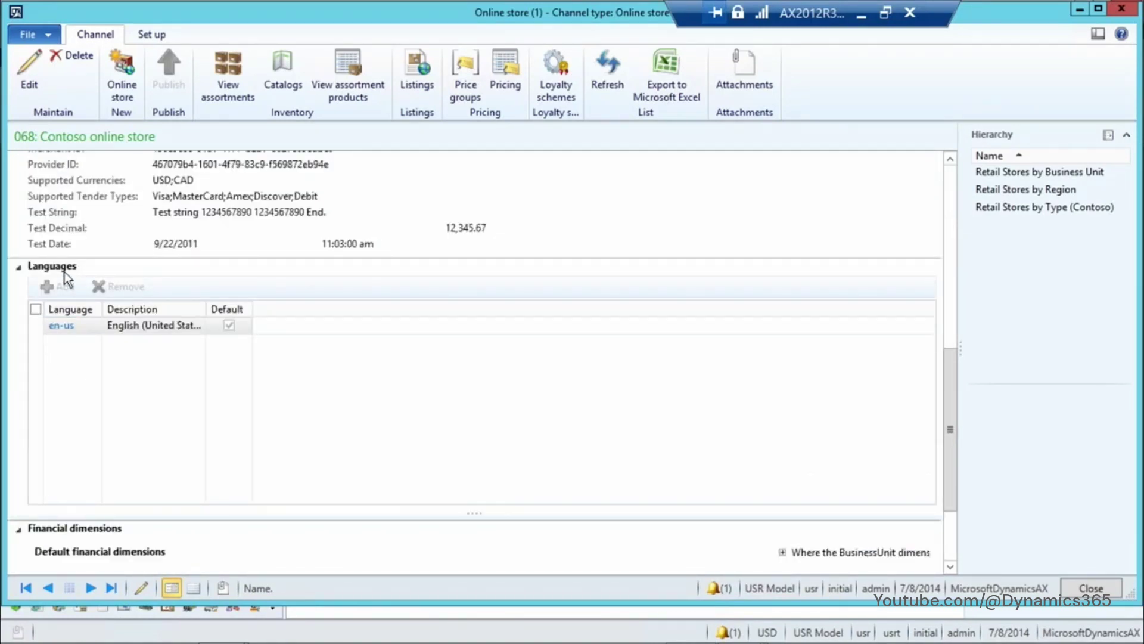
{"action": "key", "text": "ctrl+1"}
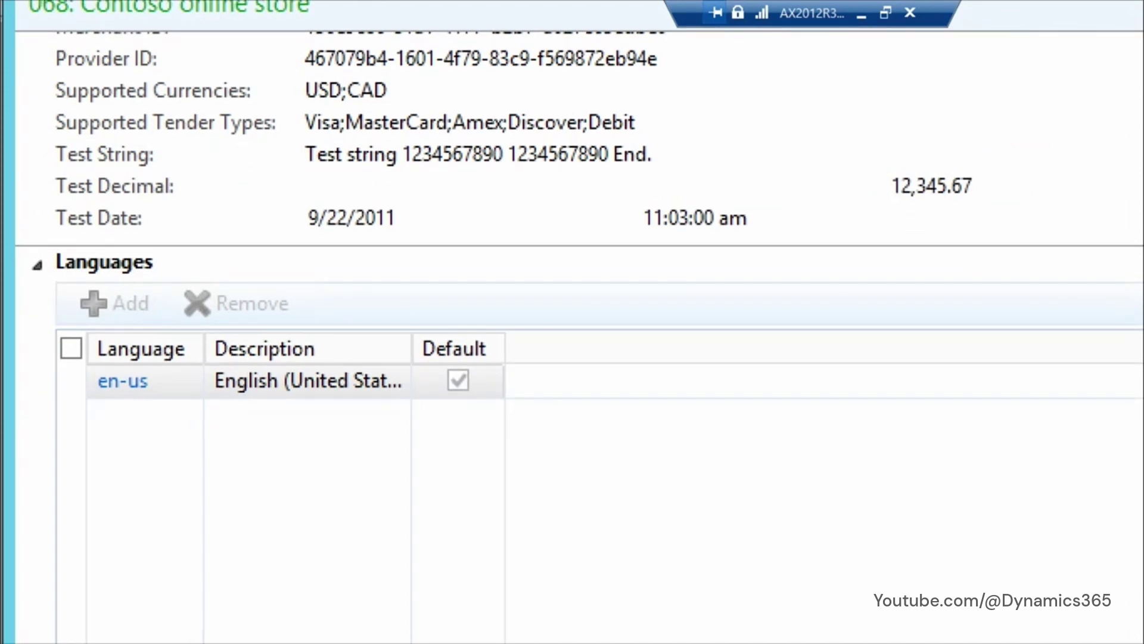
{"action": "key", "text": "Escape"}
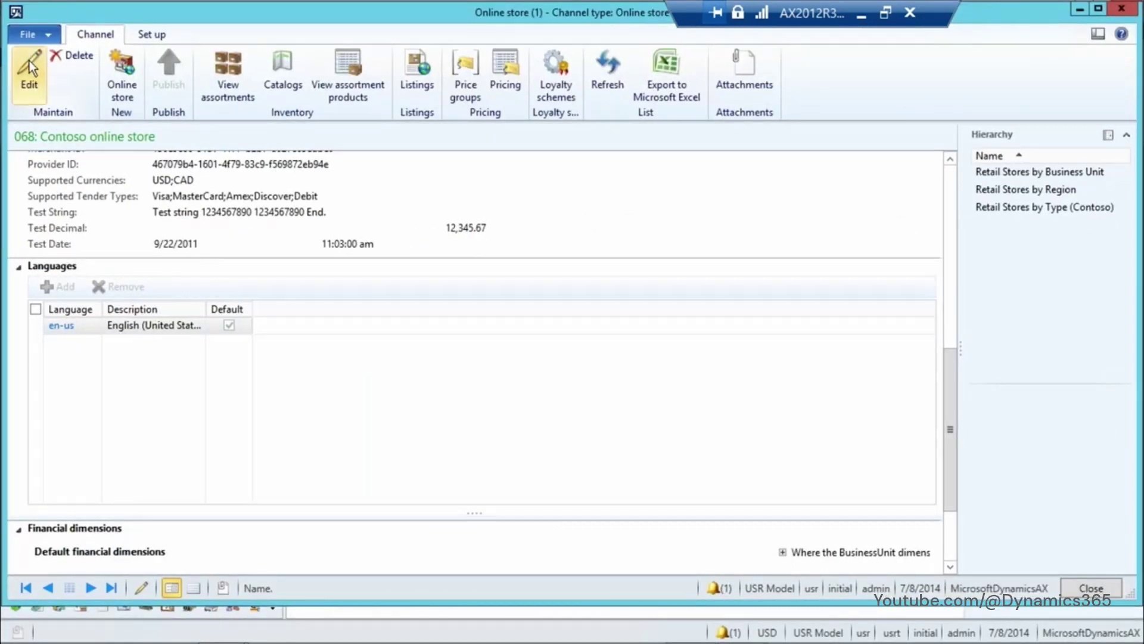
Put the Contoso online store record into edit mode, accepting that the channel moves back to draft state
{"action": "left_click", "coordinate": [30, 61]}
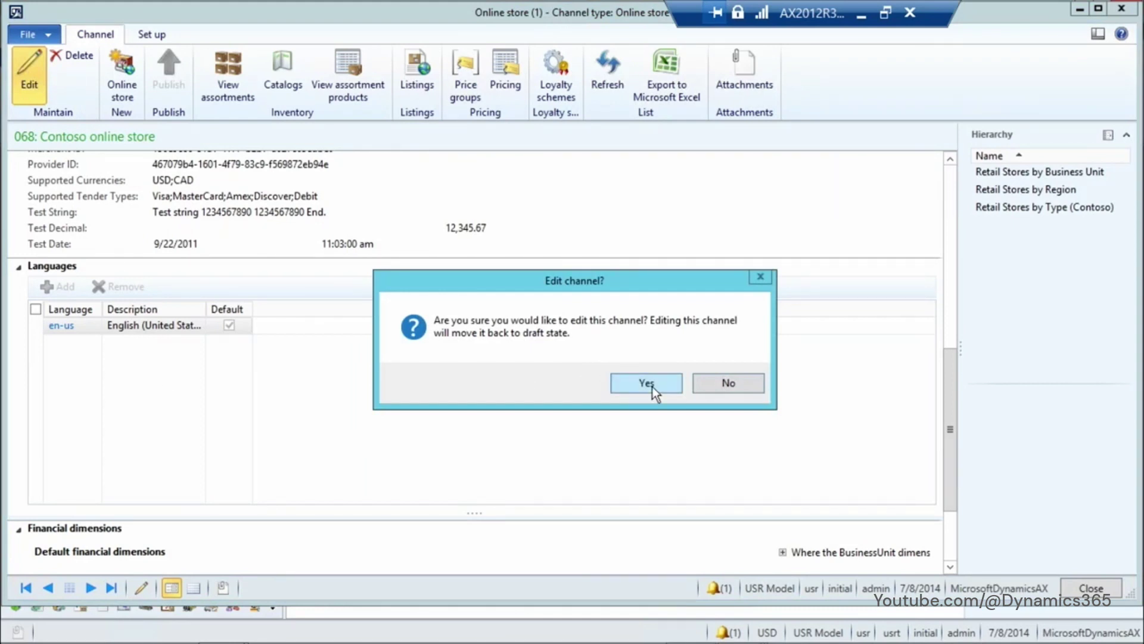
{"action": "key", "text": "ctrl+1"}
{"action": "left_click", "coordinate": [647, 383]}
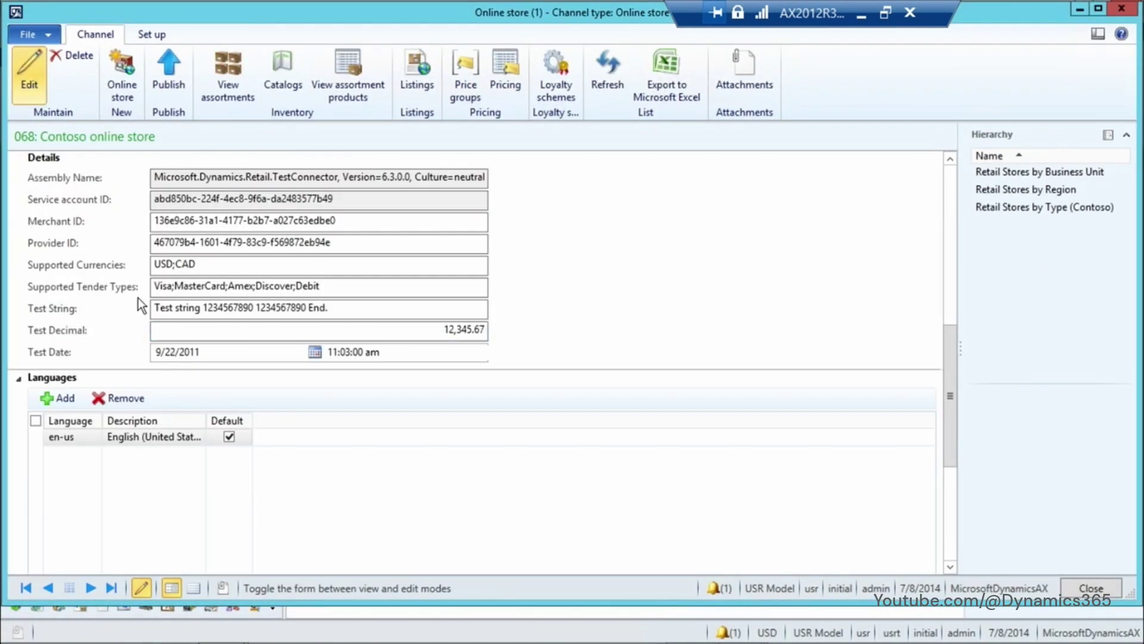
Review the Contoso online store's default financial dimensions, including the BusinessUnit choices, and its general details, and close the record
{"action": "scroll", "coordinate": [139, 297], "scroll_direction": "down", "scroll_amount": 5}
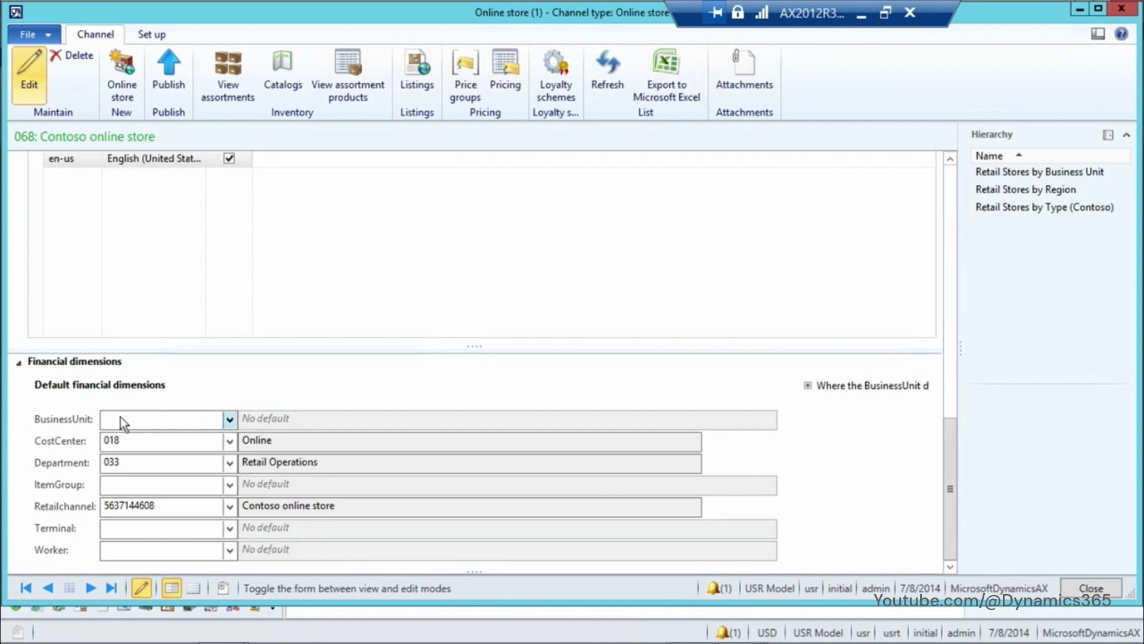
{"action": "left_click", "coordinate": [229, 420]}
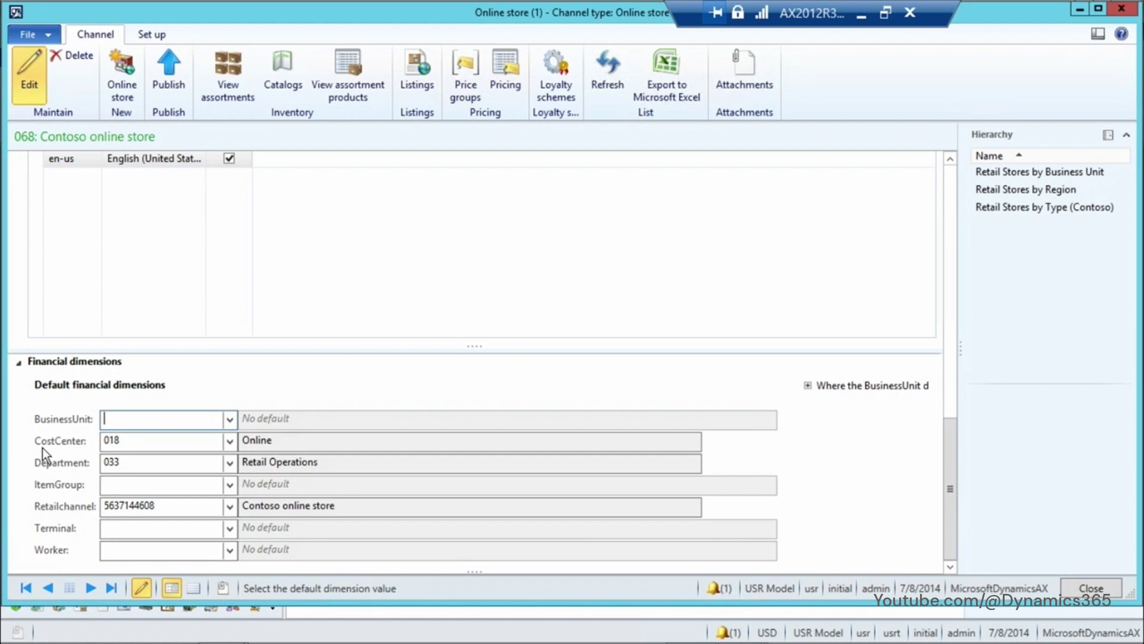
{"action": "scroll", "coordinate": [500, 470], "scroll_direction": "up", "scroll_amount": 10}
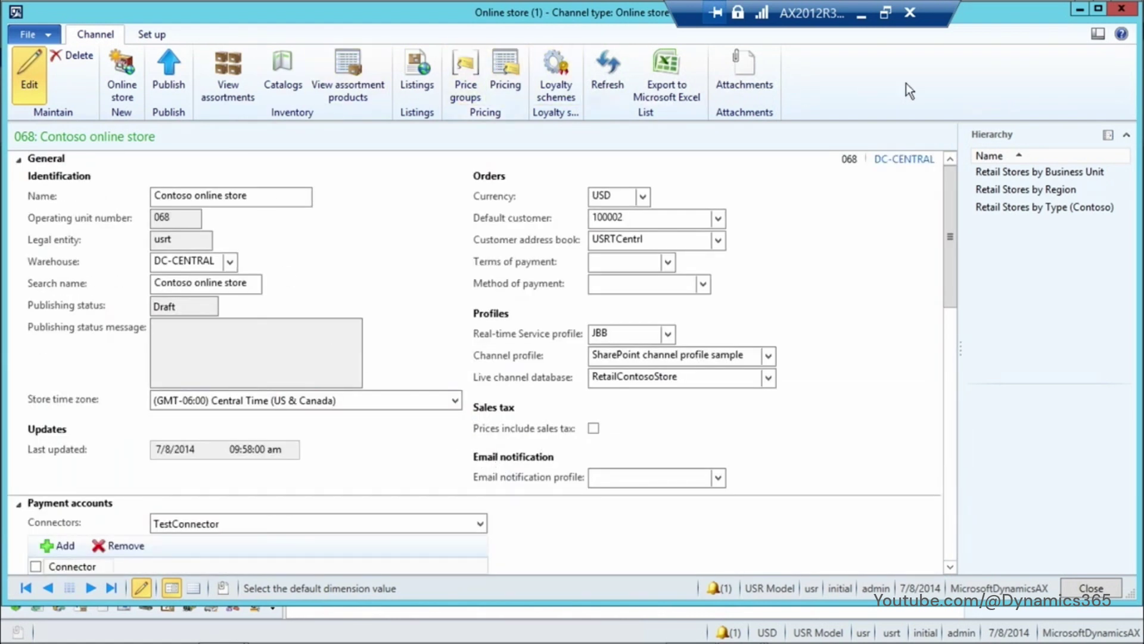
{"action": "left_click", "coordinate": [1122, 13]}
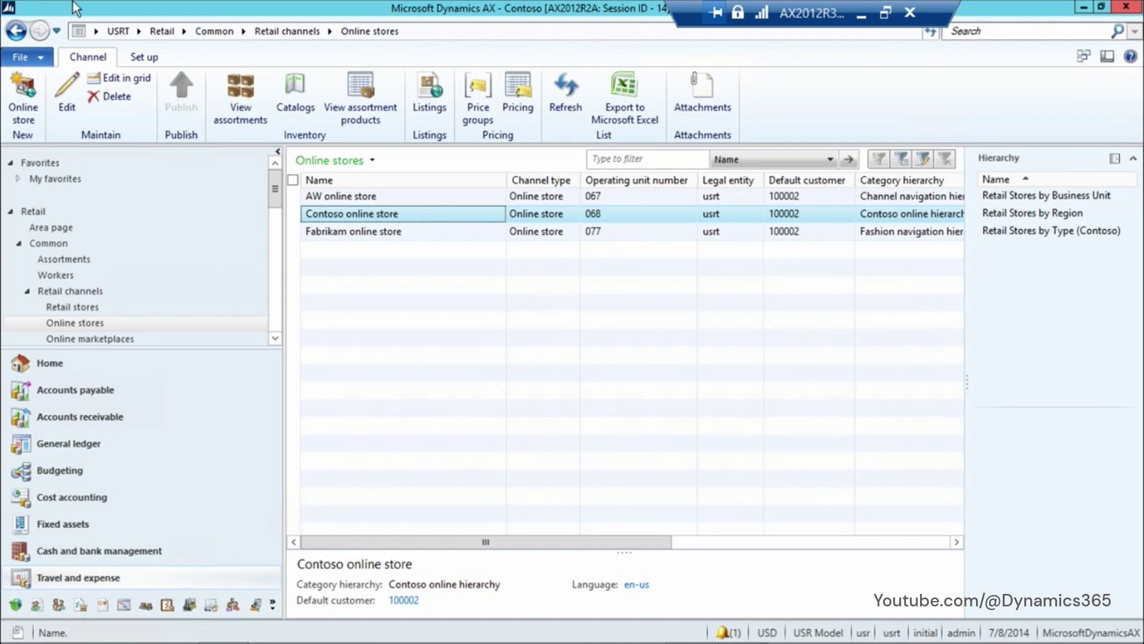
Go to the Organization administration area page of the USRT company
{"action": "left_click", "coordinate": [139, 31]}
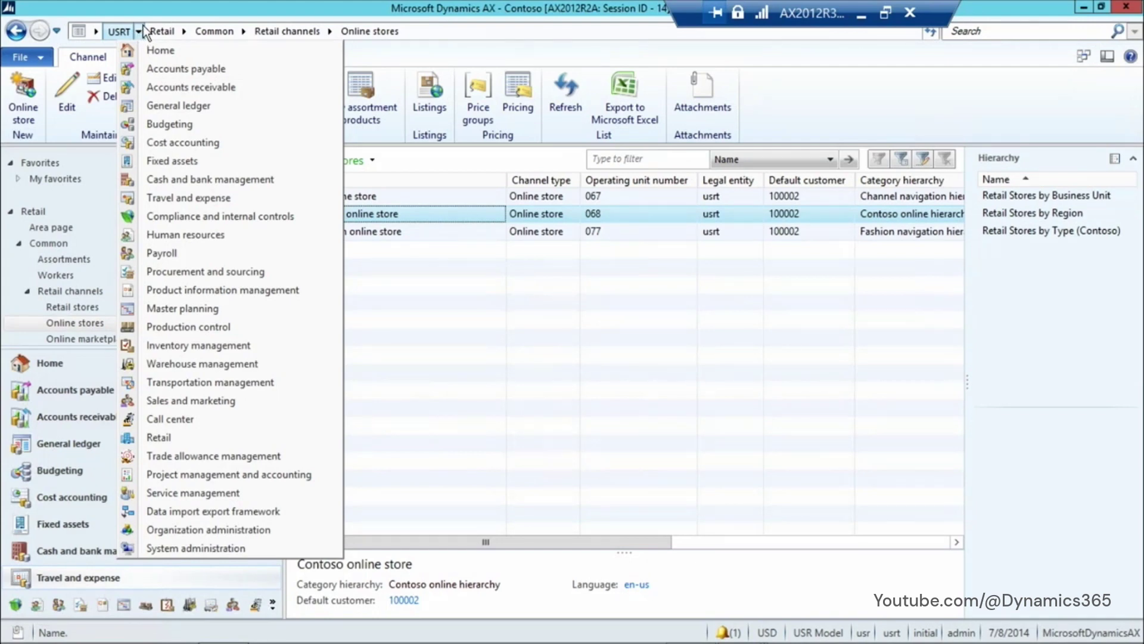
{"action": "left_click", "coordinate": [178, 533]}
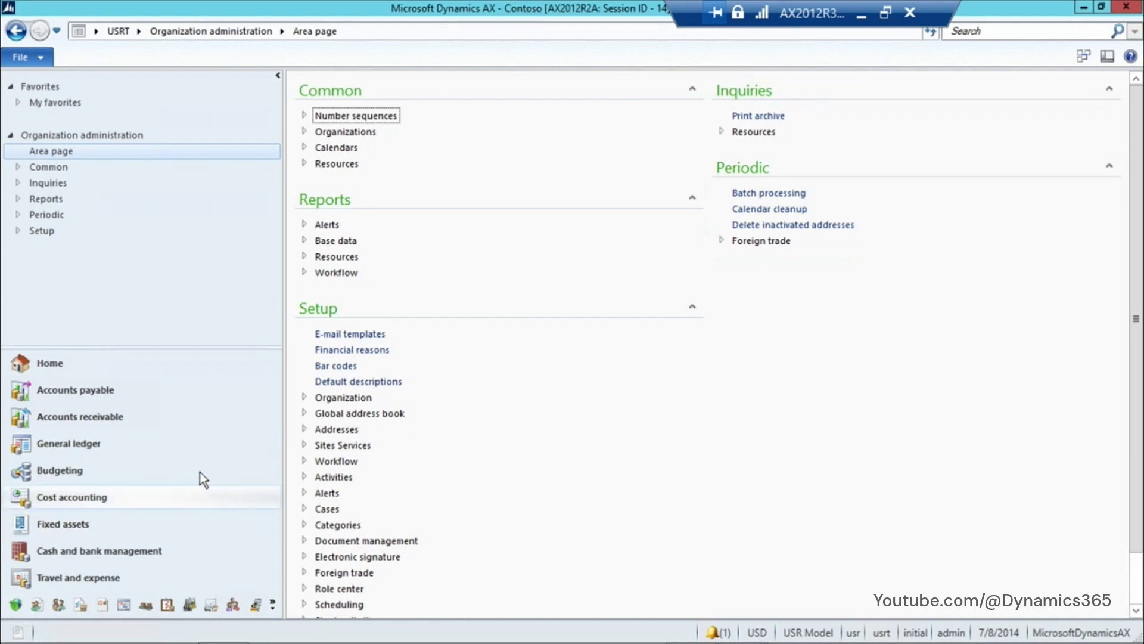
Open the organization hierarchies list and review the purposes assigned to the Retail Stores by Type (Contoso) hierarchy
{"action": "left_click", "coordinate": [304, 133]}
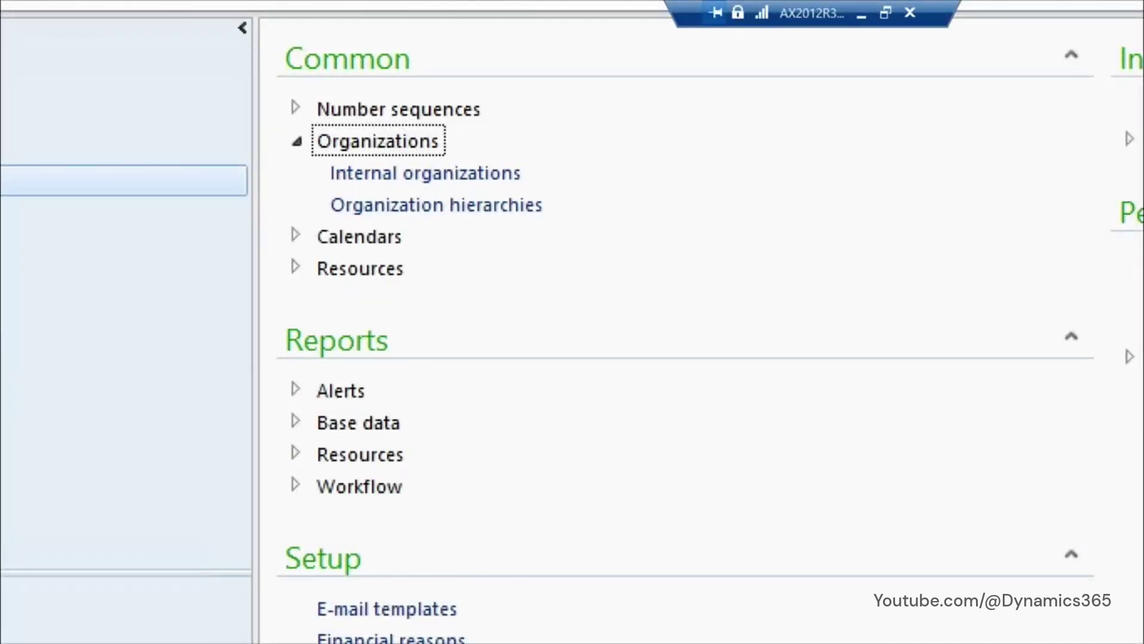
{"action": "left_click", "coordinate": [470, 207]}
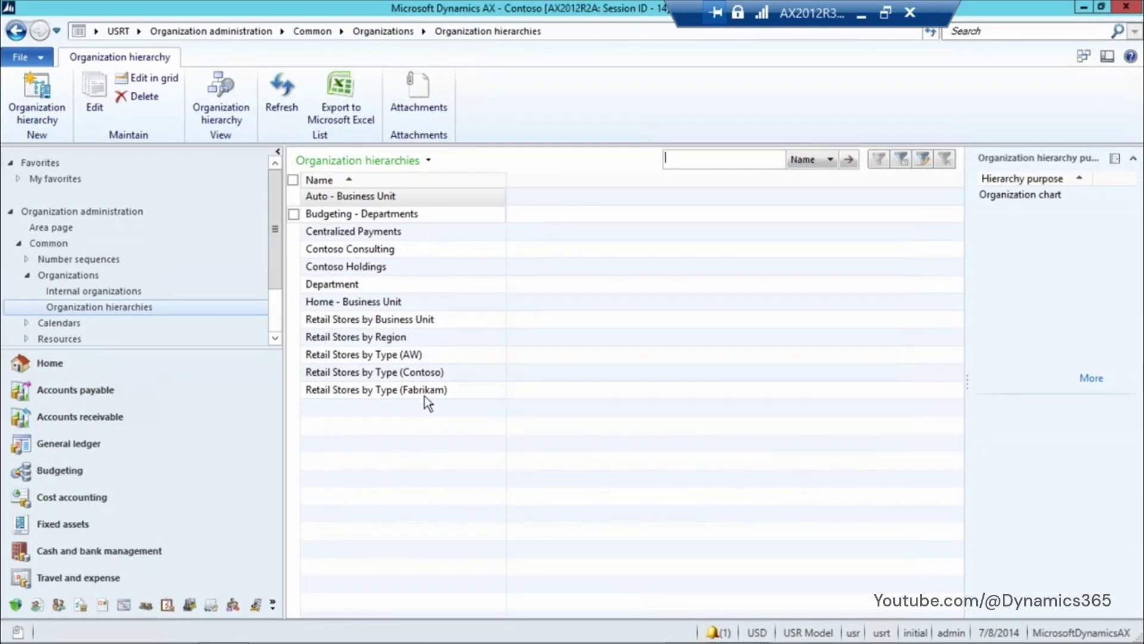
{"action": "left_click", "coordinate": [366, 539]}
{"action": "double_click", "coordinate": [388, 377]}
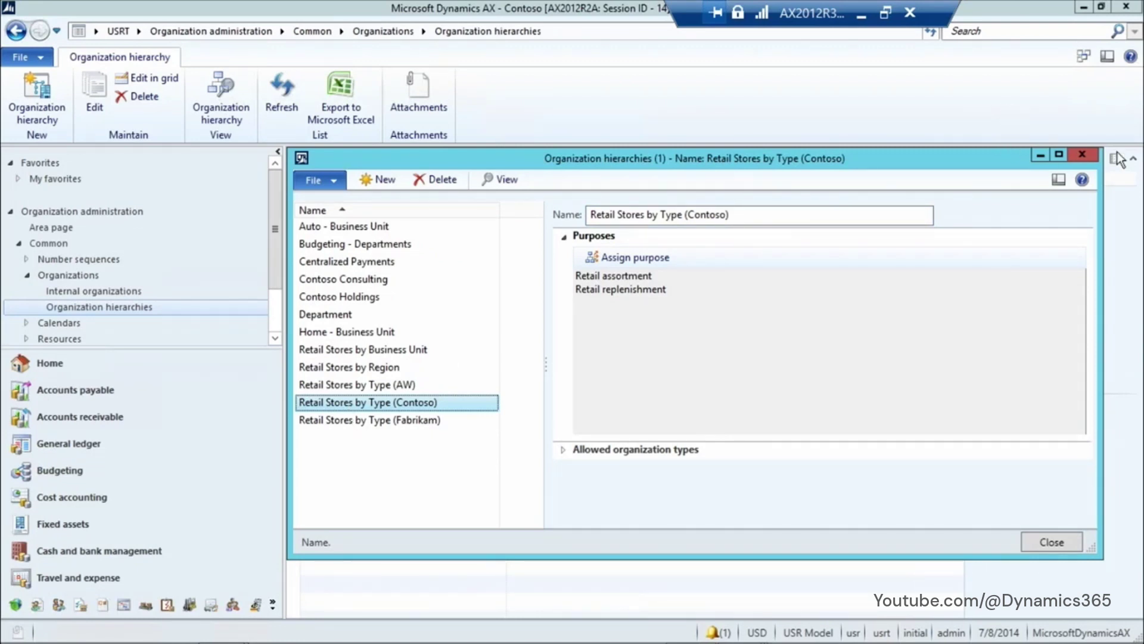
{"action": "left_click", "coordinate": [1084, 154]}
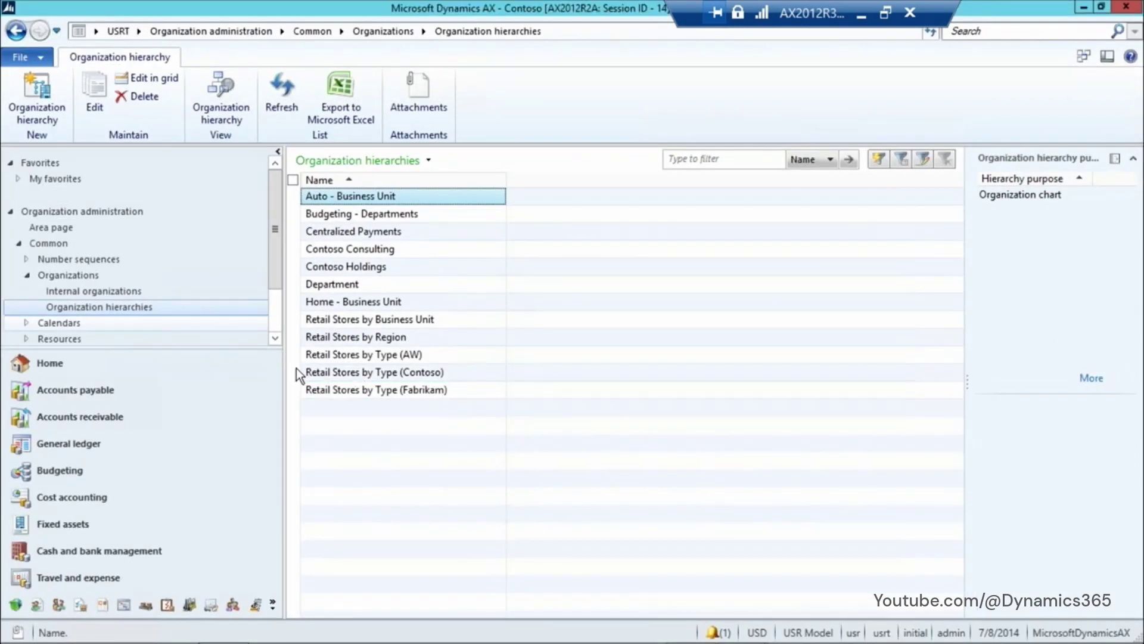
View the Retail Stores by Type (Contoso) hierarchy in the hierarchy designer and select its Online cost center
{"action": "left_click", "coordinate": [296, 373]}
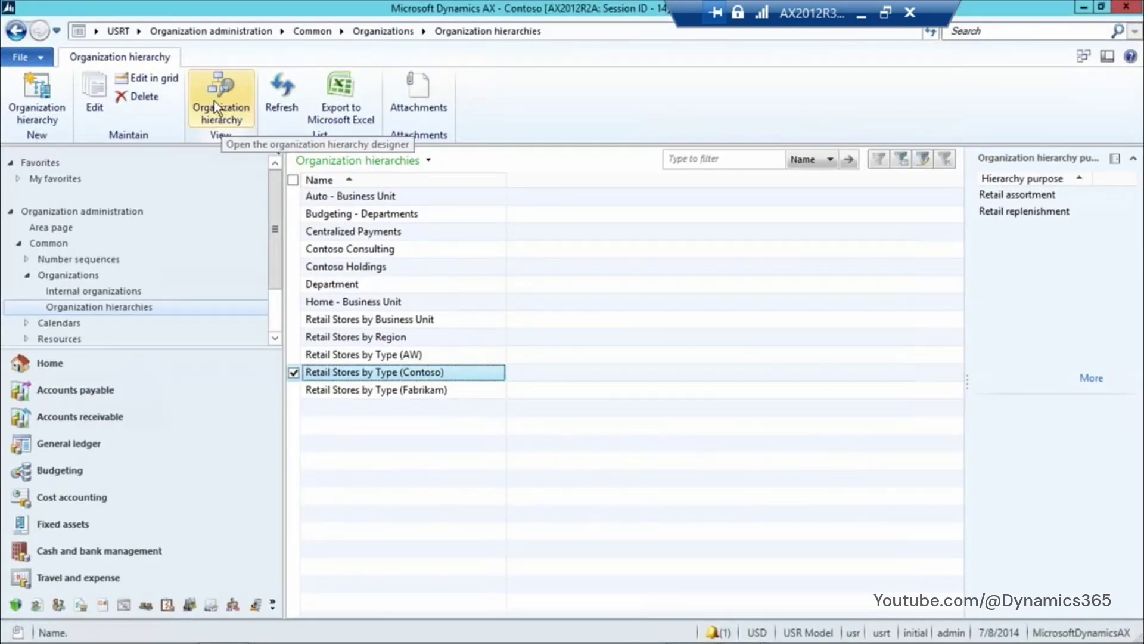
{"action": "left_click", "coordinate": [214, 102]}
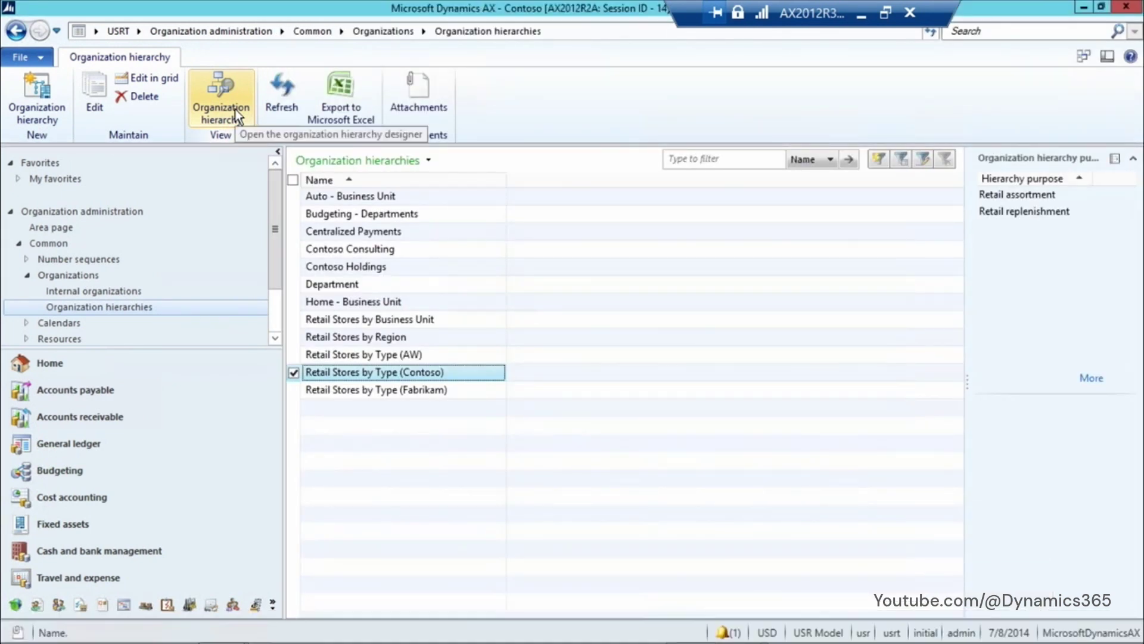
{"action": "mouse_move", "coordinate": [326, 633]}
{"action": "left_click", "coordinate": [221, 628]}
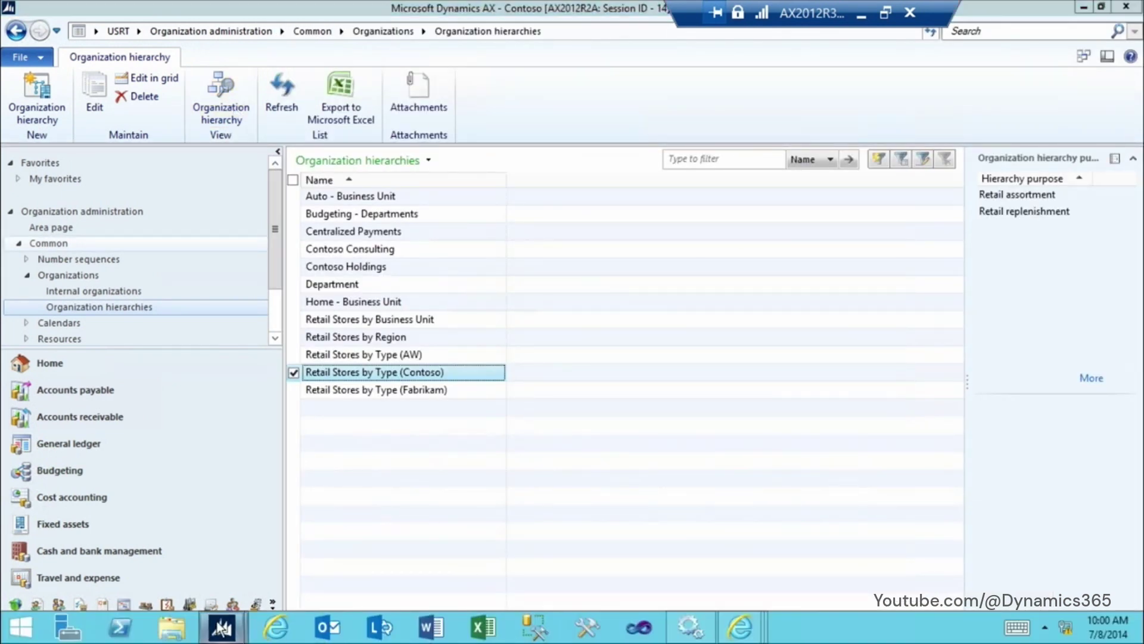
{"action": "left_click", "coordinate": [288, 561]}
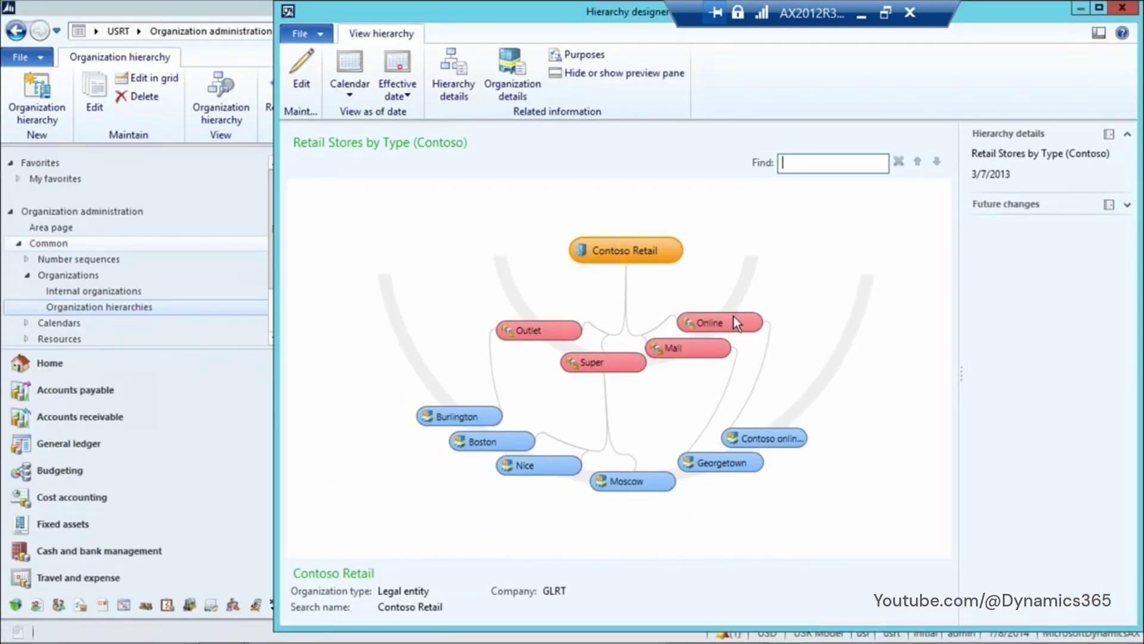
{"action": "left_click", "coordinate": [684, 239]}
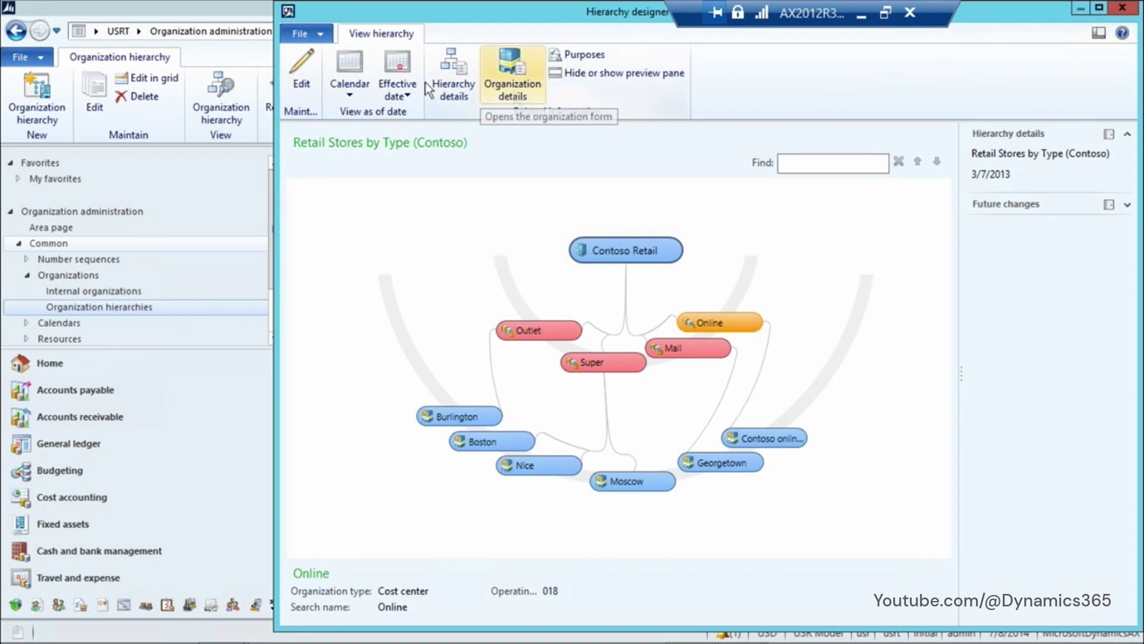
Put the hierarchy into edit mode and browse the retail channels available for insertion under the Online node, without inserting one
{"action": "left_click", "coordinate": [292, 66]}
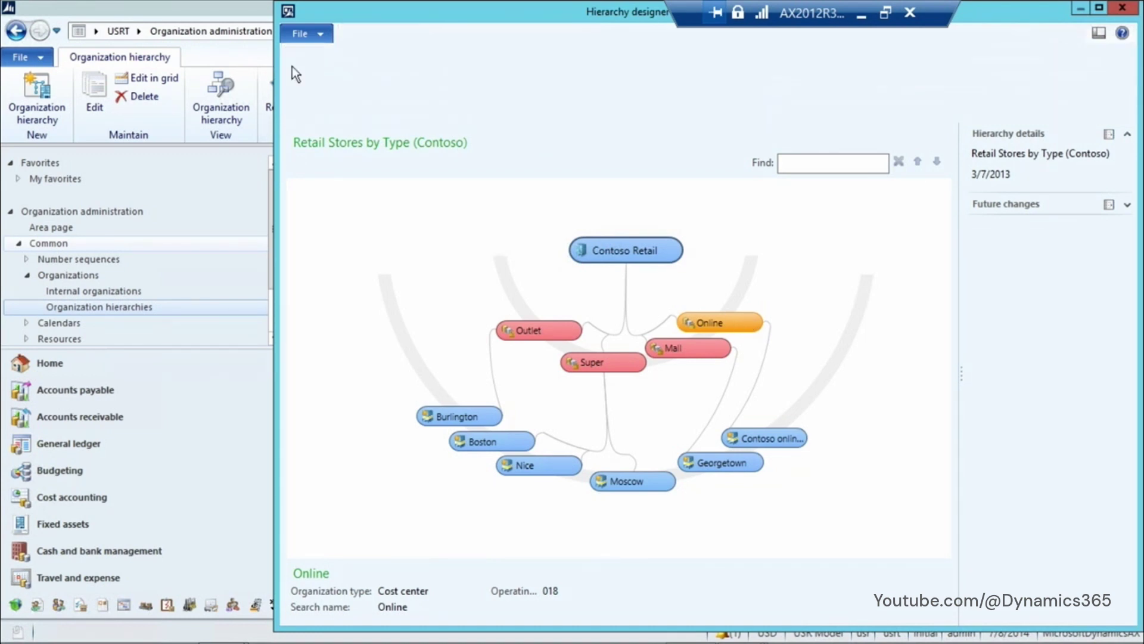
{"action": "left_click", "coordinate": [733, 327]}
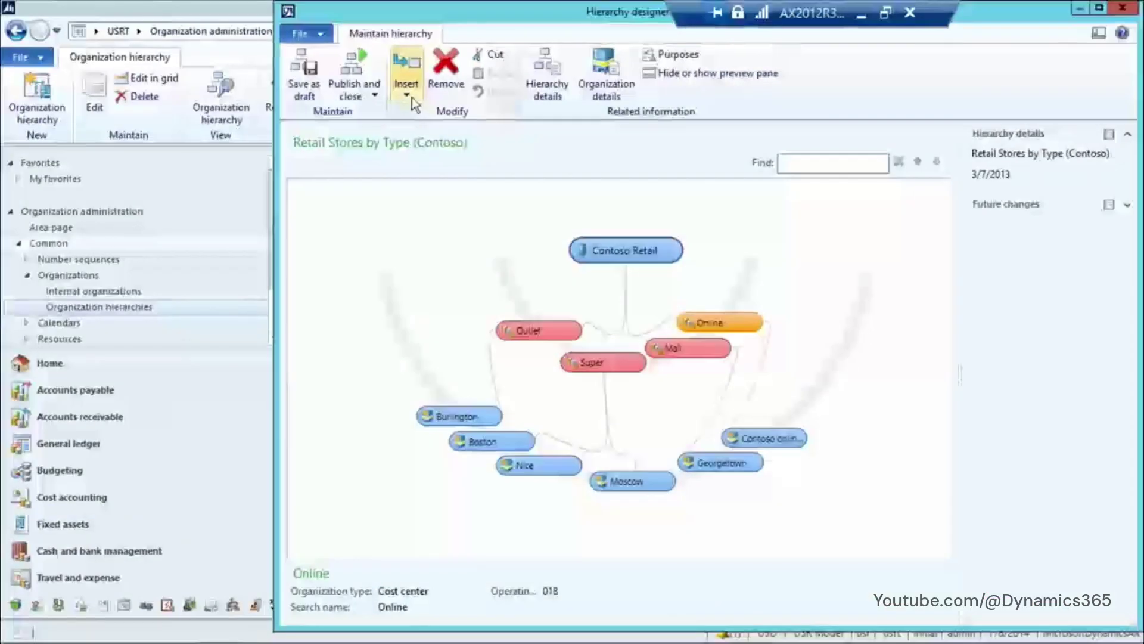
{"action": "left_click", "coordinate": [412, 97]}
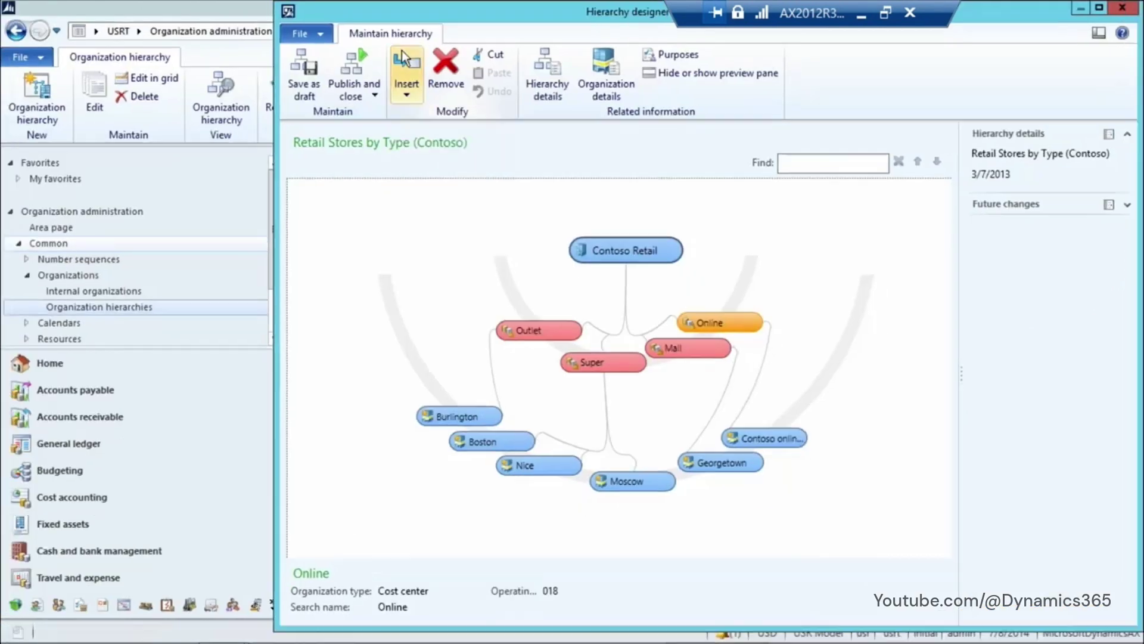
{"action": "left_click", "coordinate": [411, 139]}
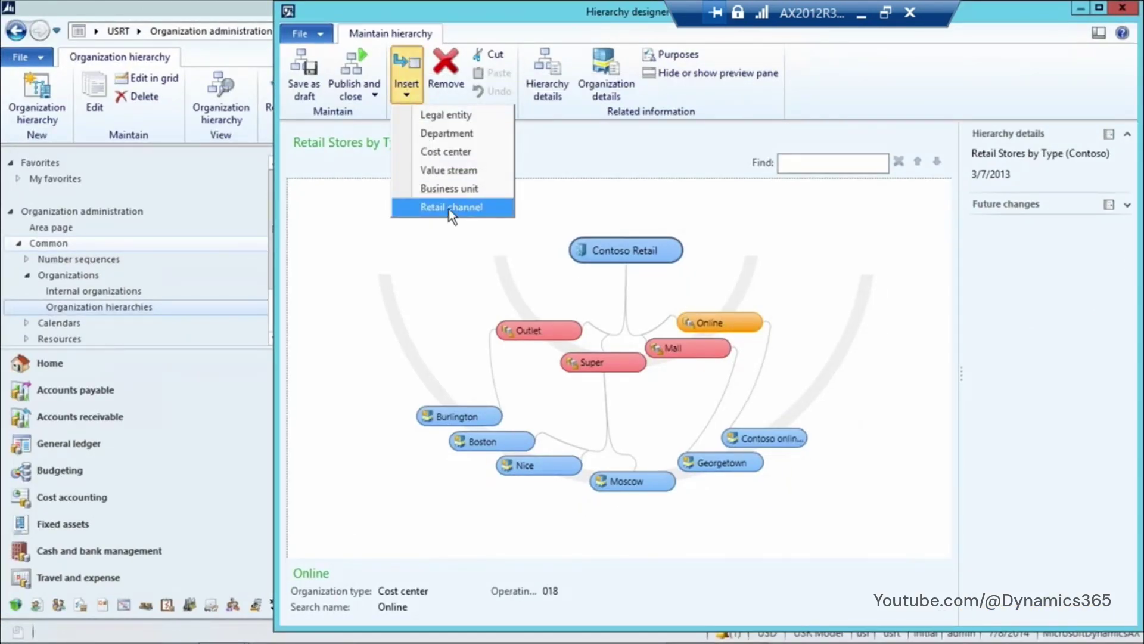
{"action": "left_click", "coordinate": [451, 209]}
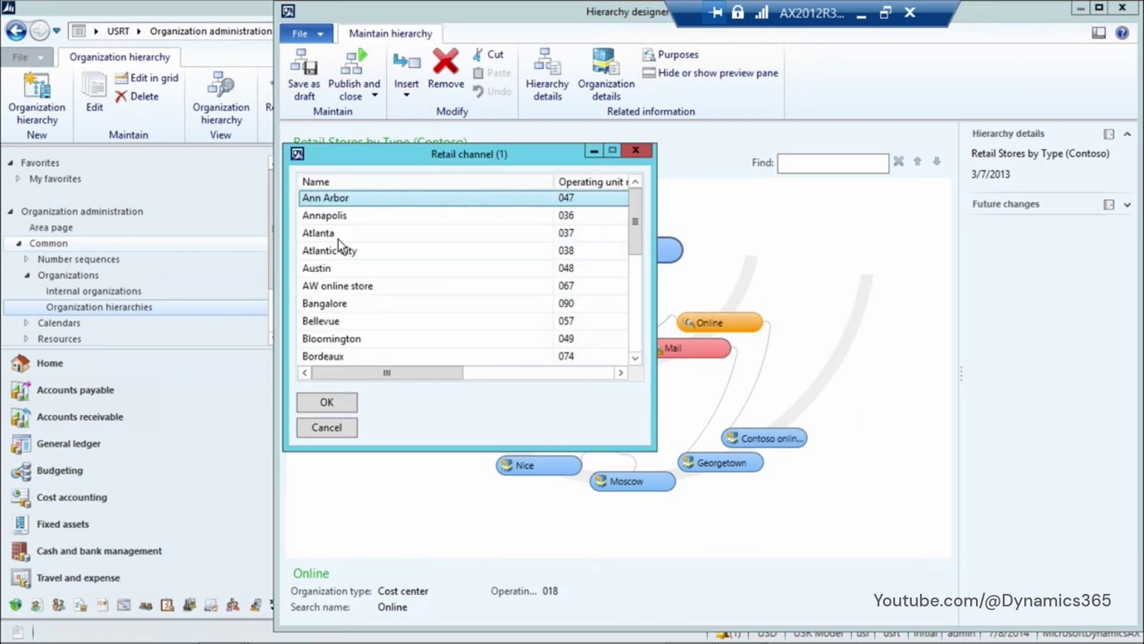
{"action": "scroll", "coordinate": [340, 244], "scroll_direction": "down", "scroll_amount": 10}
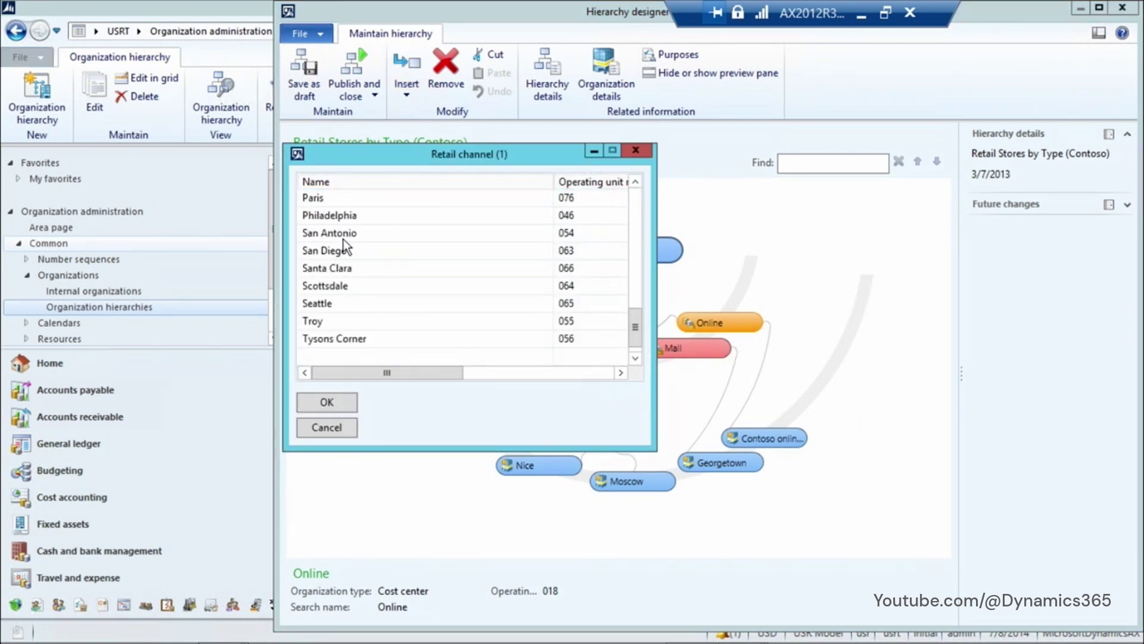
{"action": "scroll", "coordinate": [346, 248], "scroll_direction": "up", "scroll_amount": 4}
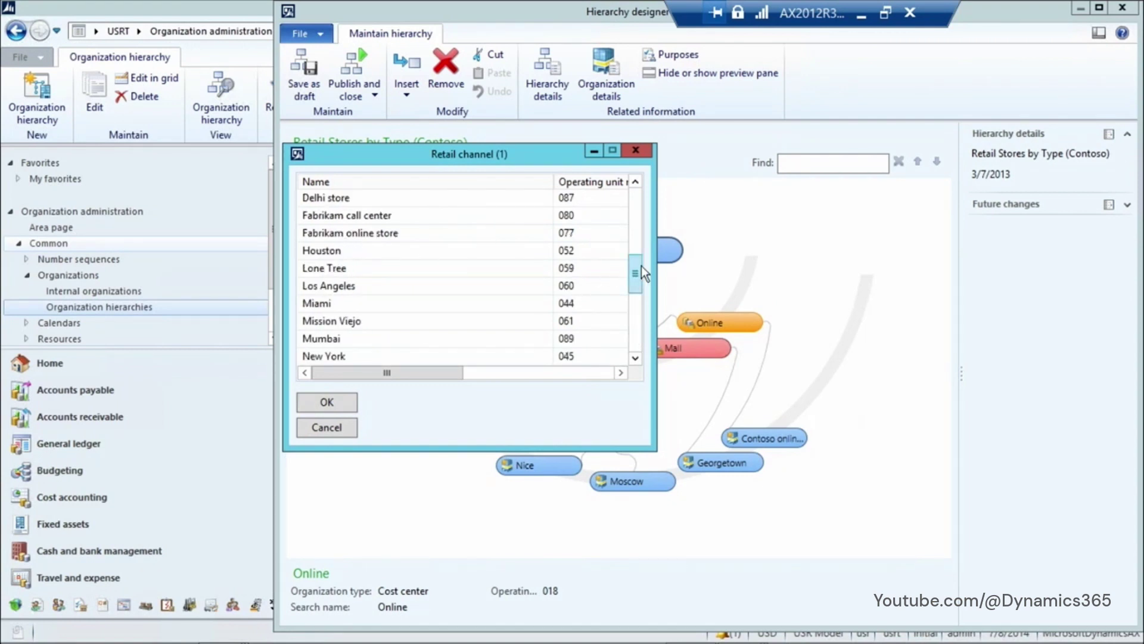
{"action": "left_click_drag", "start_coordinate": [636, 262], "coordinate": [649, 219]}
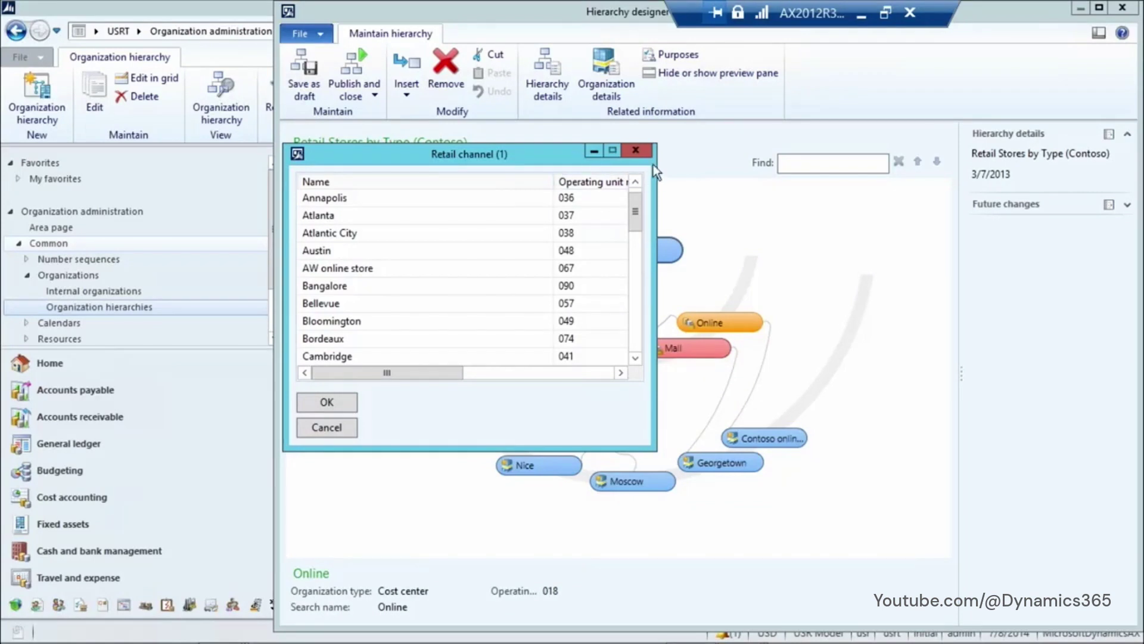
{"action": "left_click", "coordinate": [636, 151]}
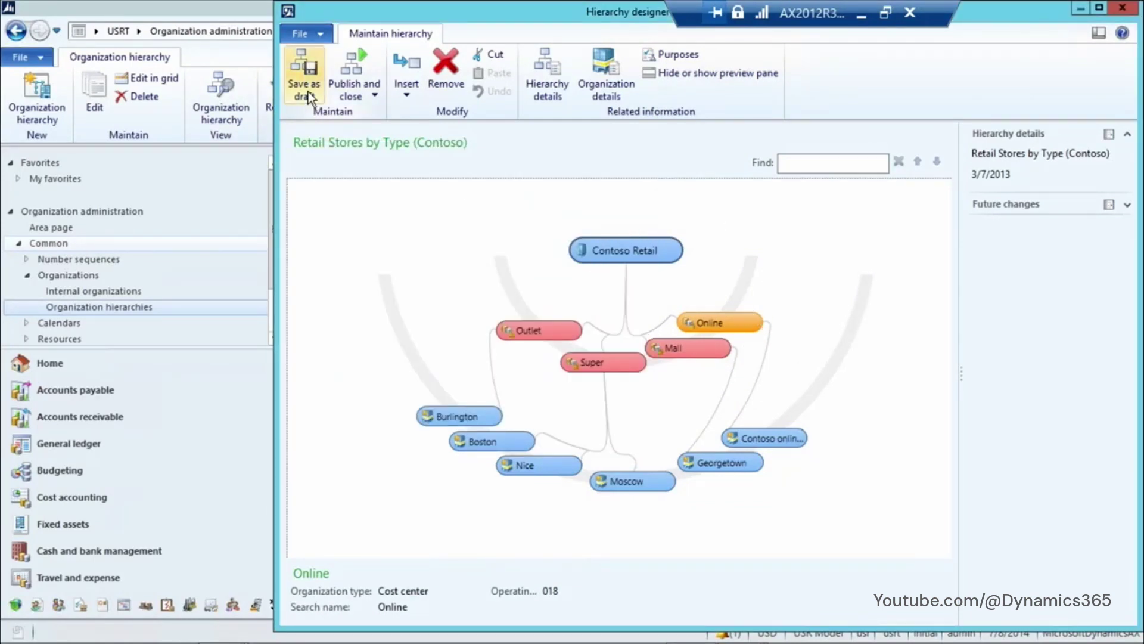
Check the effective date options for publishing the hierarchy and close the designer without publishing
{"action": "left_click", "coordinate": [371, 94]}
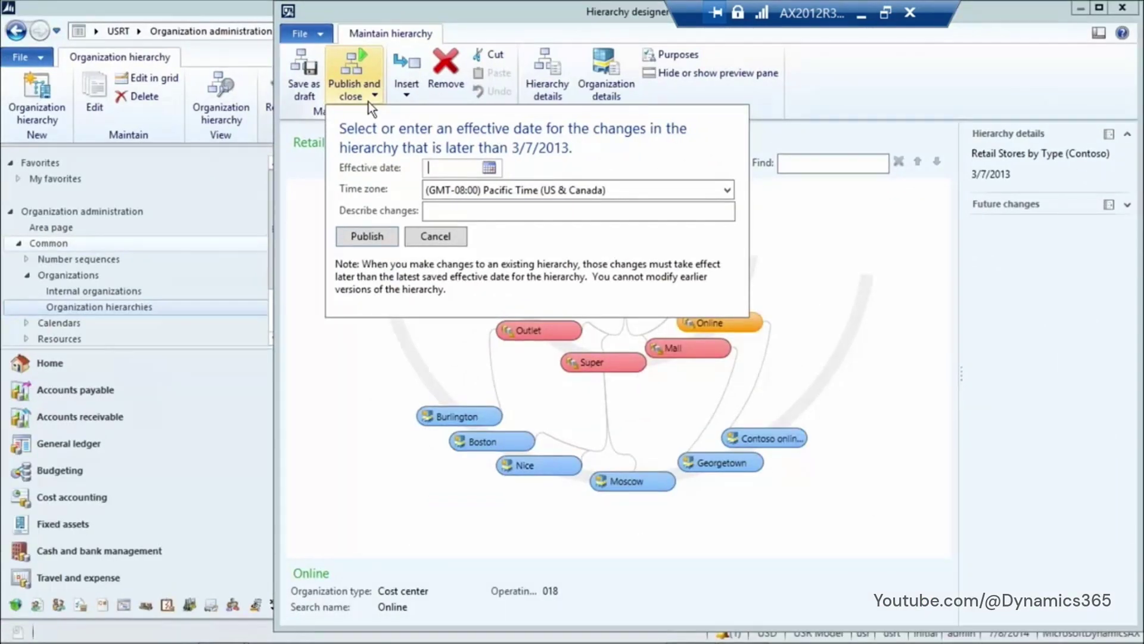
{"action": "left_click", "coordinate": [1131, 12]}
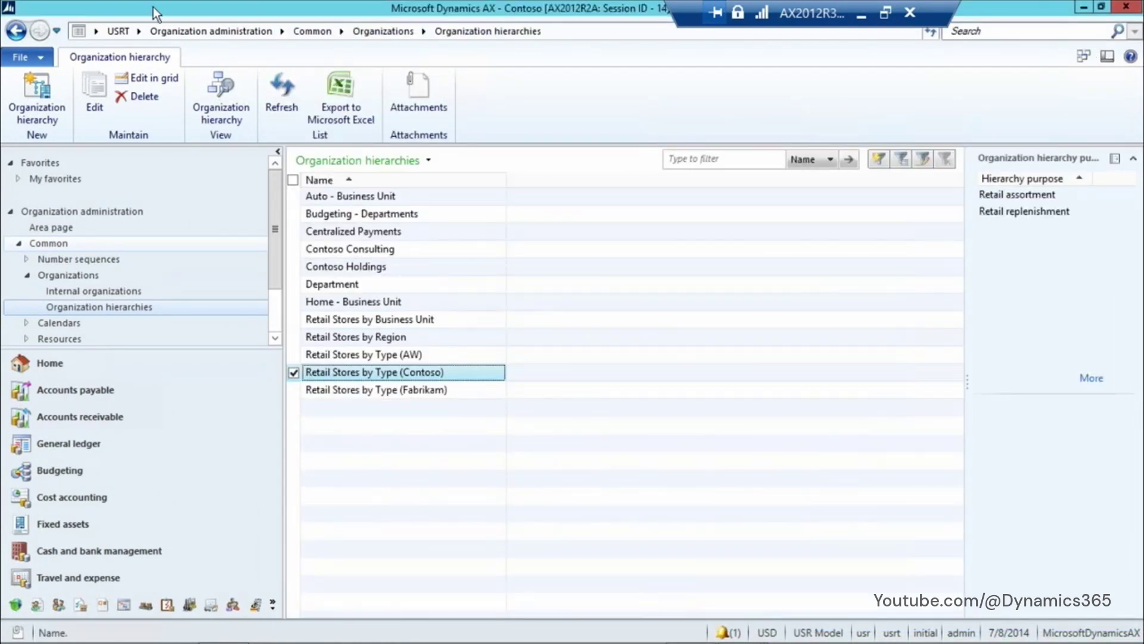
Open the Contoso online store record from the Retail module's online stores list and show its setup options
{"action": "left_click", "coordinate": [139, 32]}
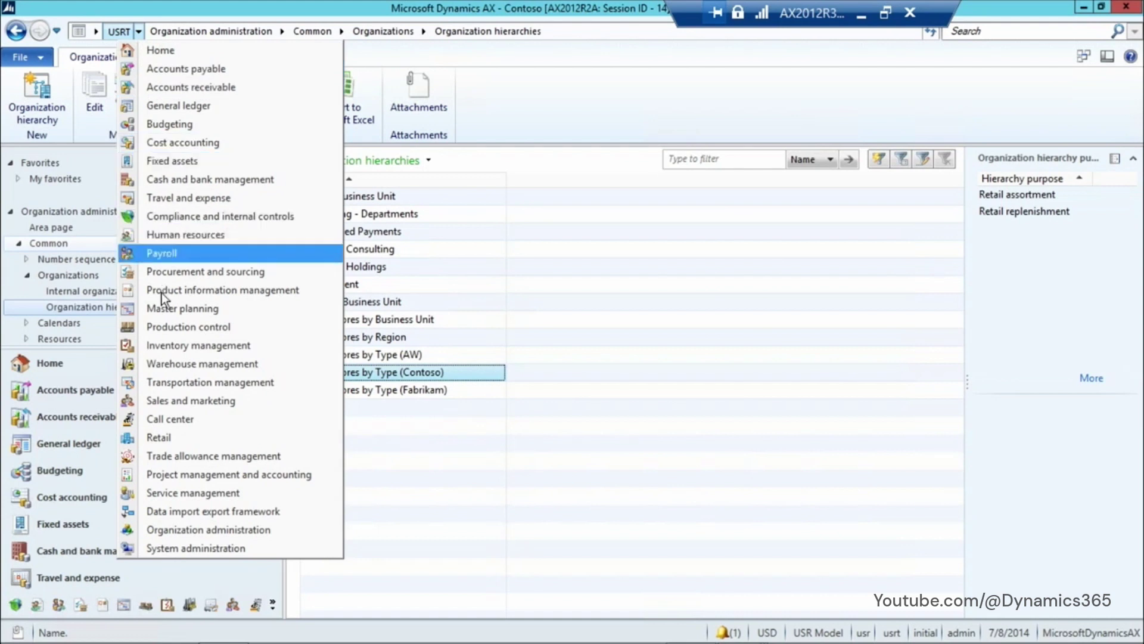
{"action": "left_click", "coordinate": [166, 438]}
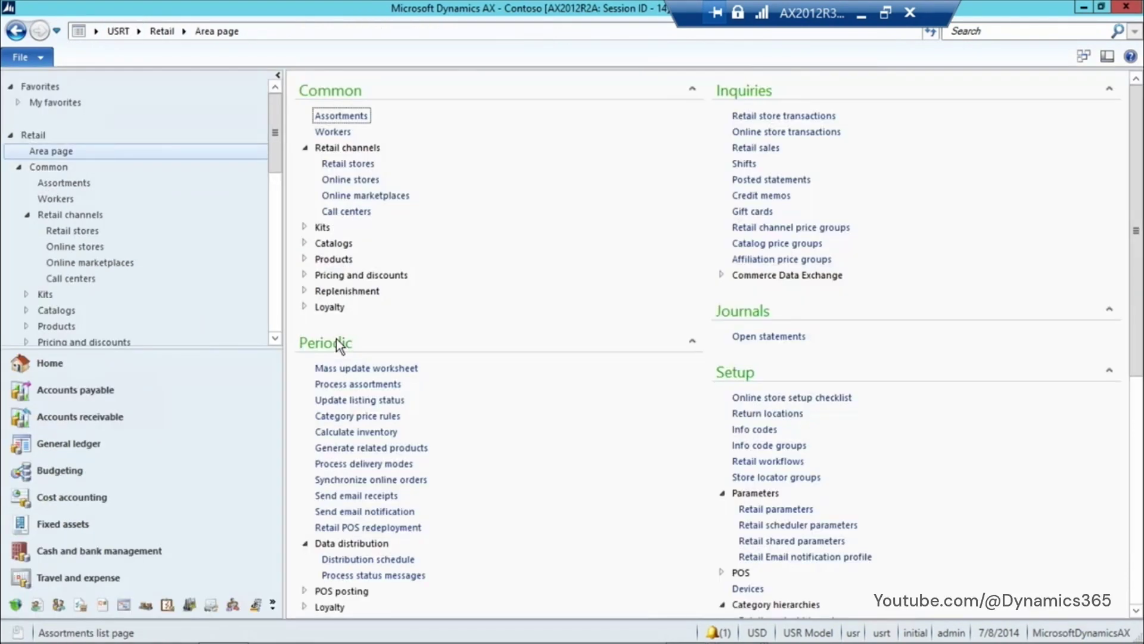
{"action": "left_click", "coordinate": [347, 181]}
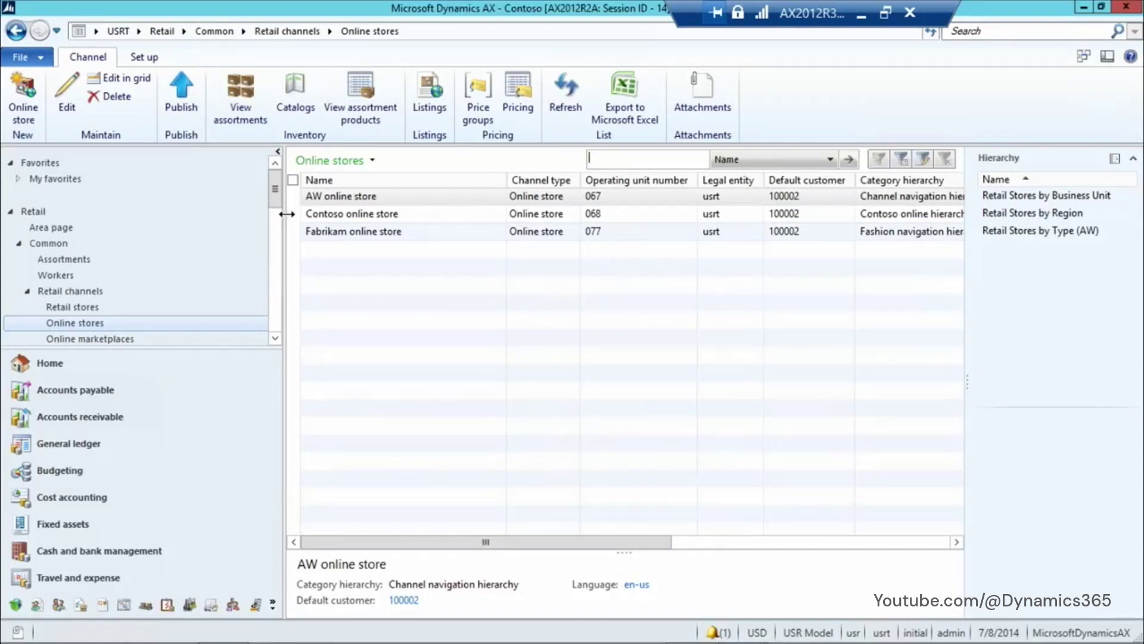
{"action": "left_click", "coordinate": [324, 215]}
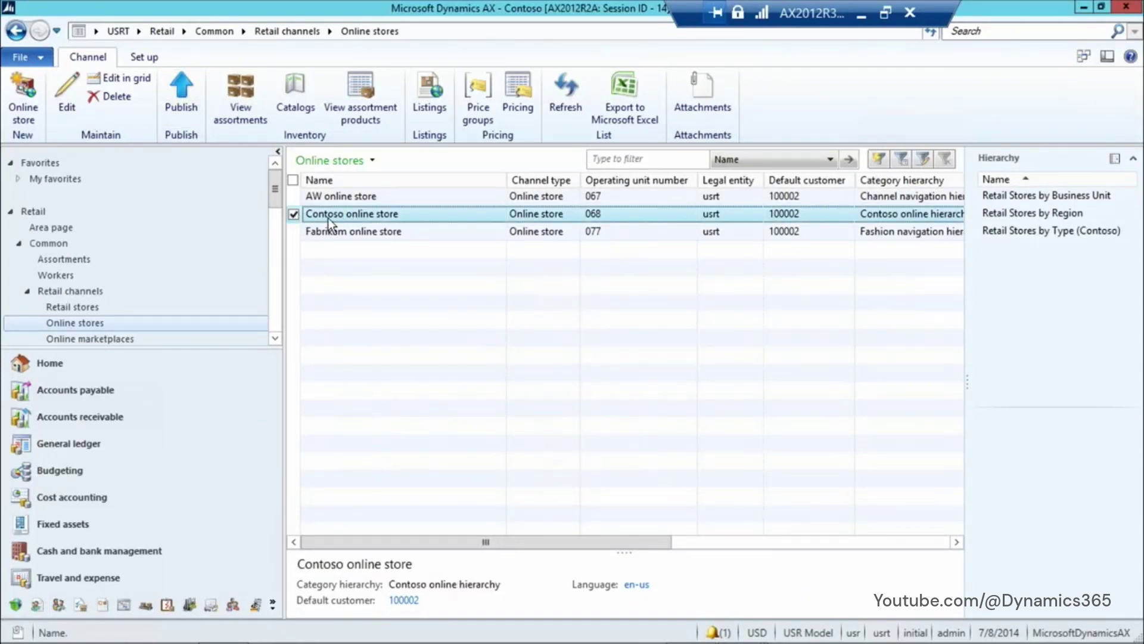
{"action": "left_click", "coordinate": [143, 58]}
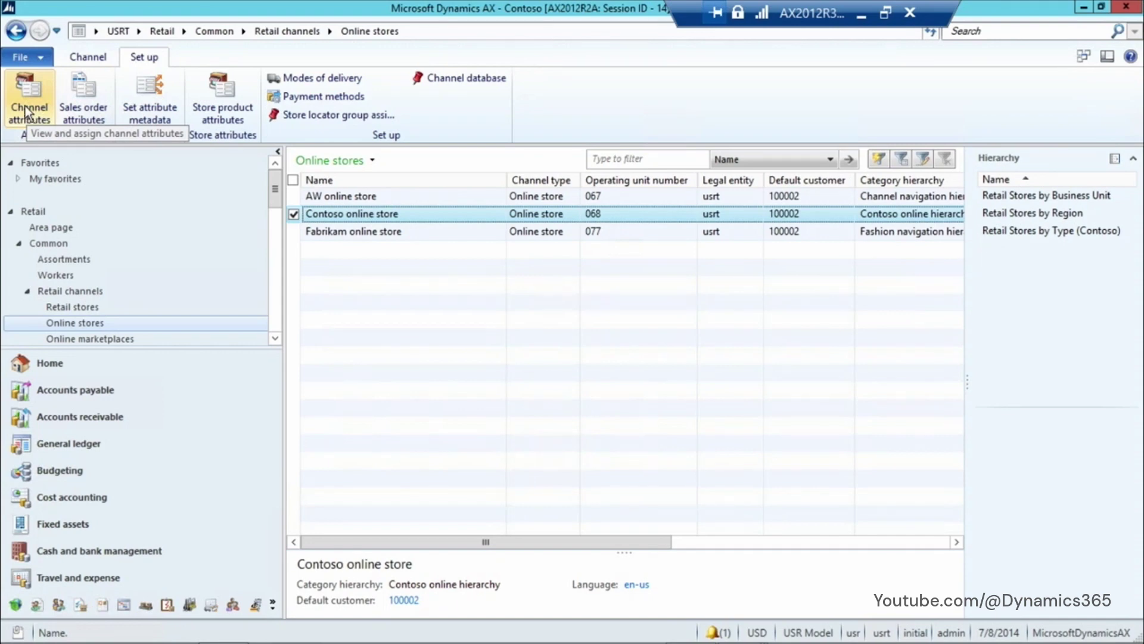
{"action": "left_click", "coordinate": [335, 215]}
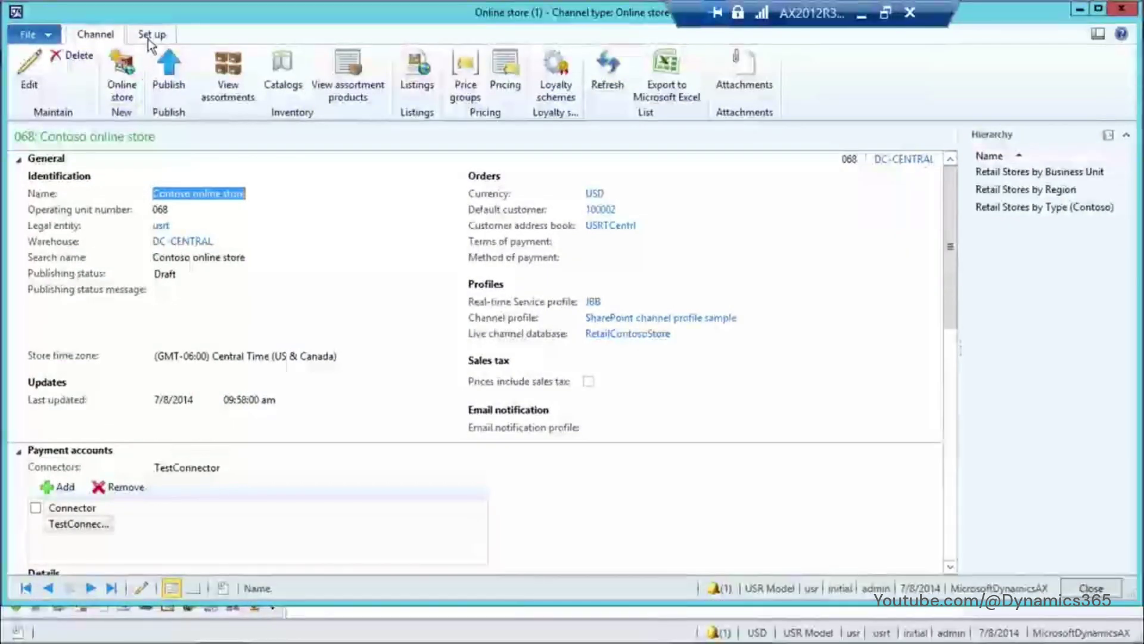
{"action": "left_click", "coordinate": [148, 38]}
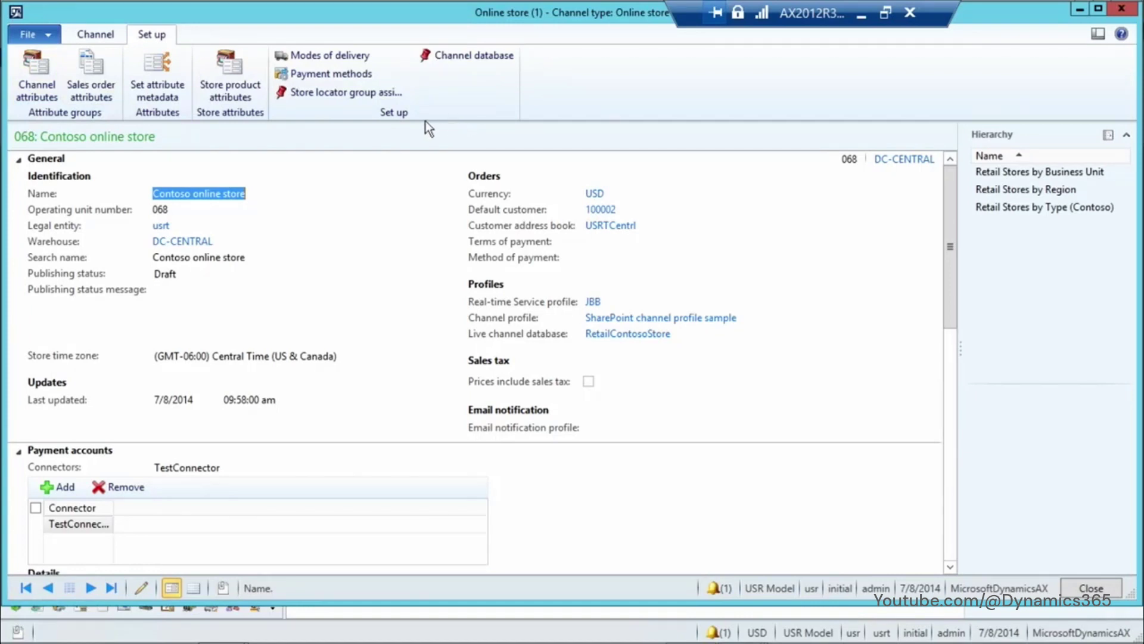
Browse the attribute groups available for a new channel attribute line of the Contoso online store, and close the form without assigning one
{"action": "left_click", "coordinate": [45, 86]}
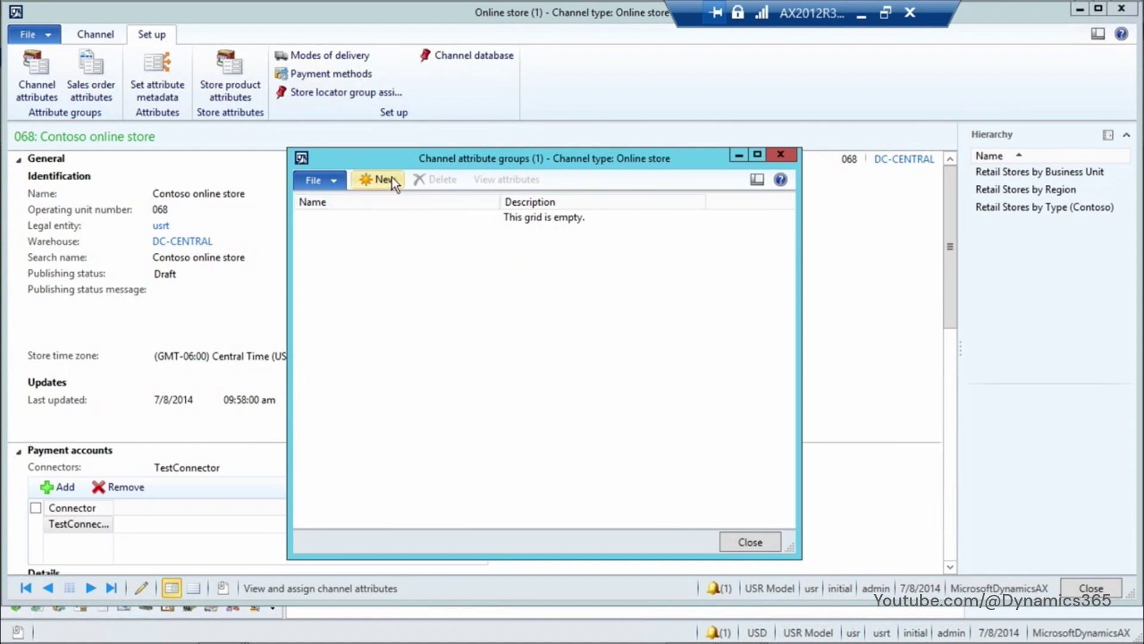
{"action": "left_click", "coordinate": [382, 179]}
{"action": "left_click", "coordinate": [490, 219]}
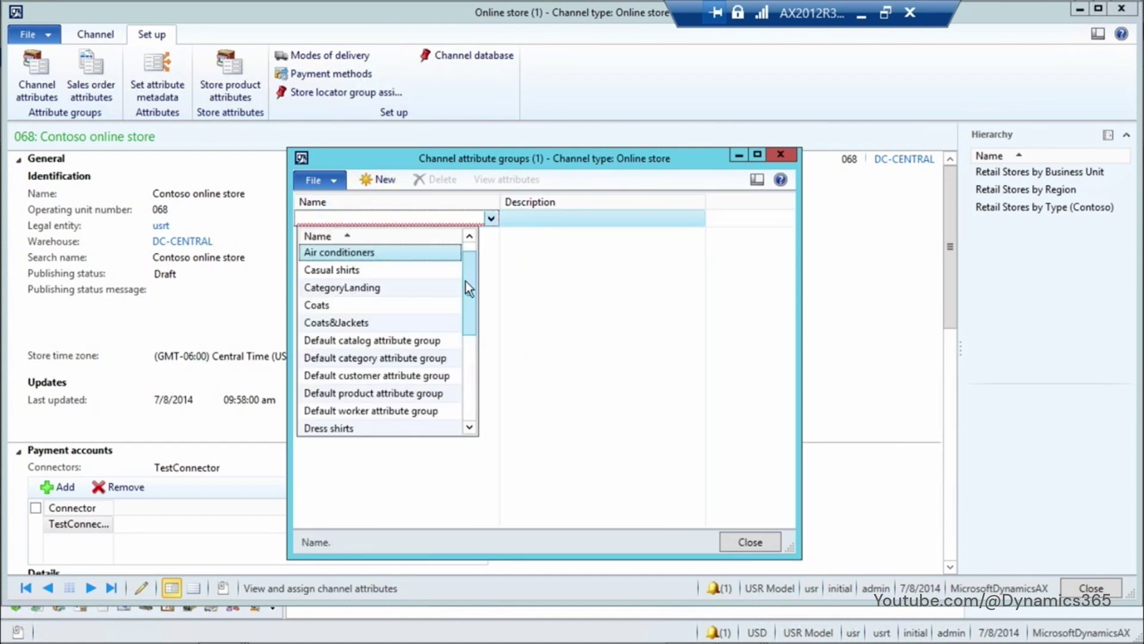
{"action": "left_click_drag", "start_coordinate": [466, 280], "coordinate": [473, 255]}
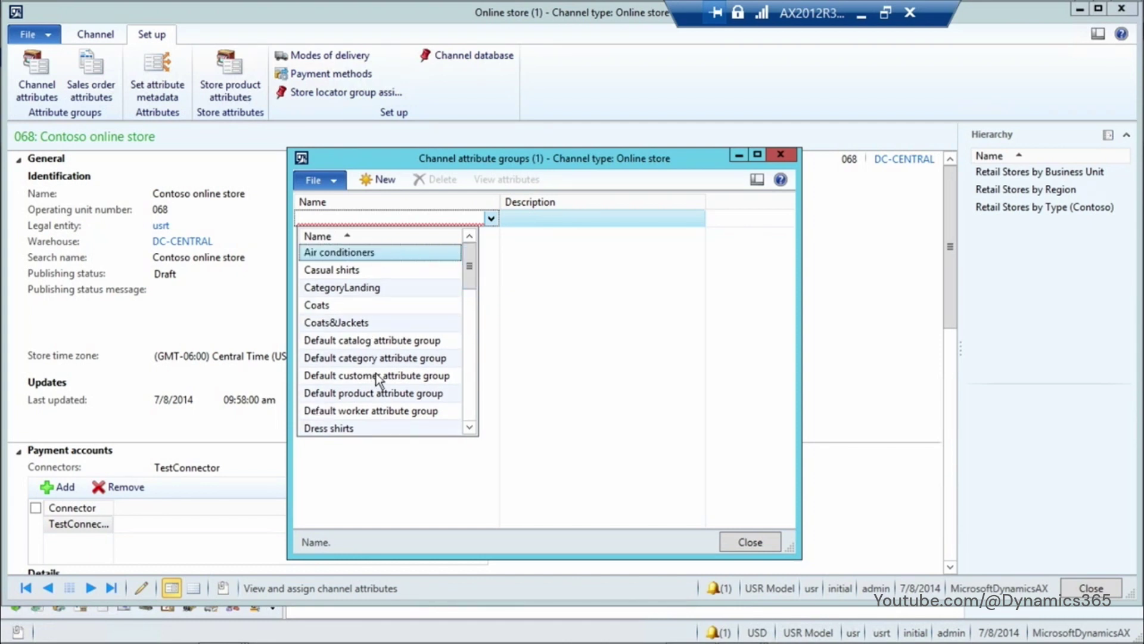
{"action": "left_click", "coordinate": [785, 161]}
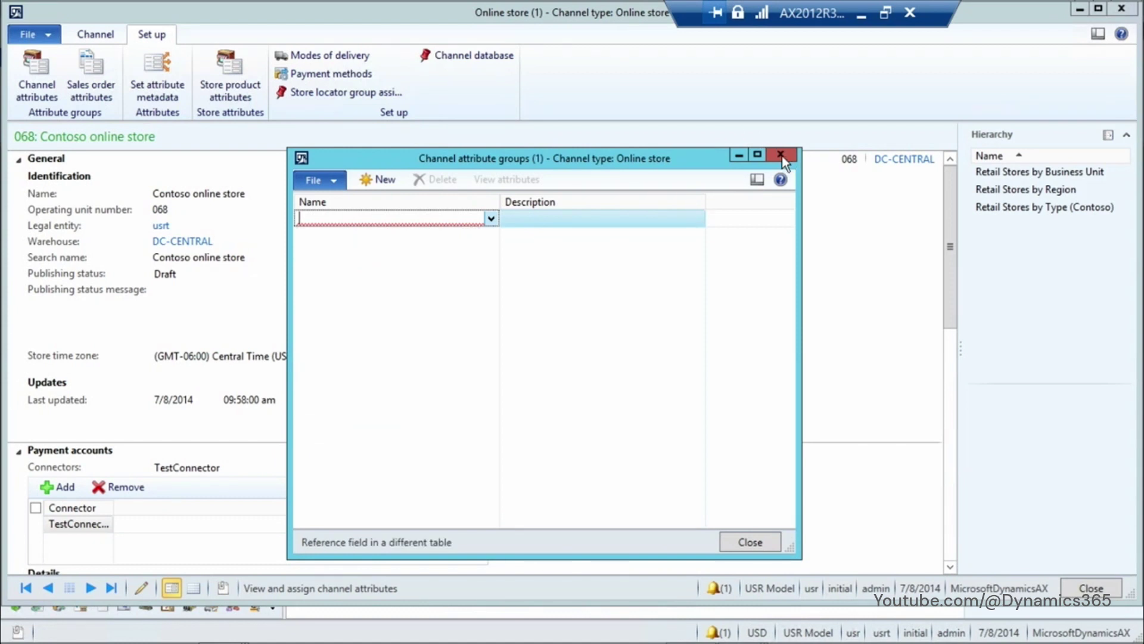
{"action": "left_click", "coordinate": [780, 155]}
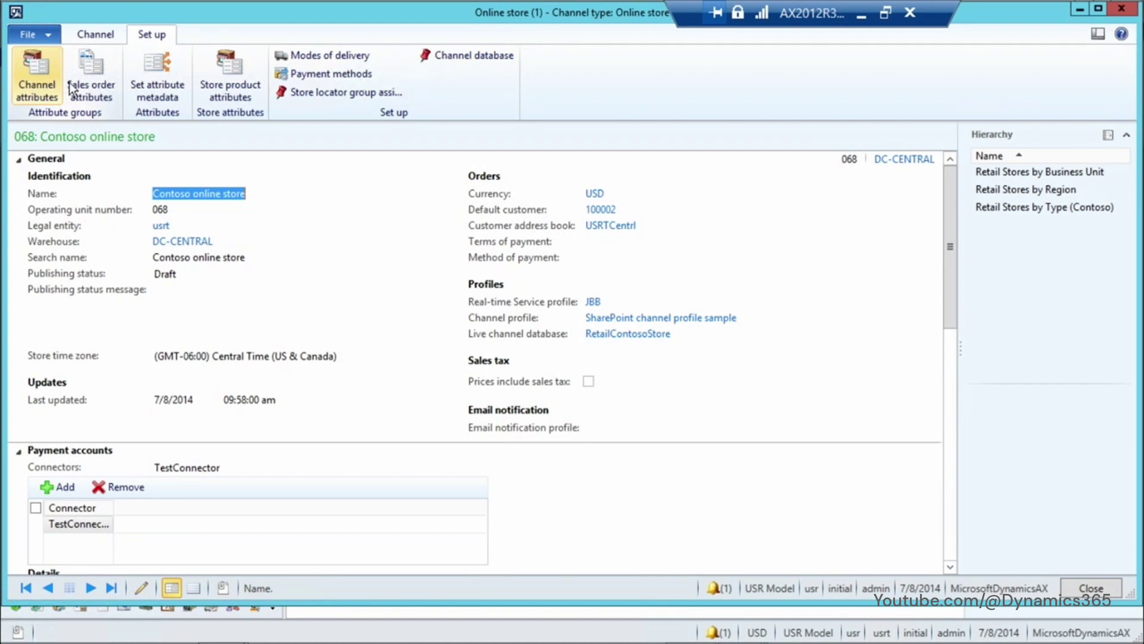
Open the Contoso online store's product attributes and examine the store's place in the Contoso Retail organization tree
{"action": "left_click", "coordinate": [253, 95]}
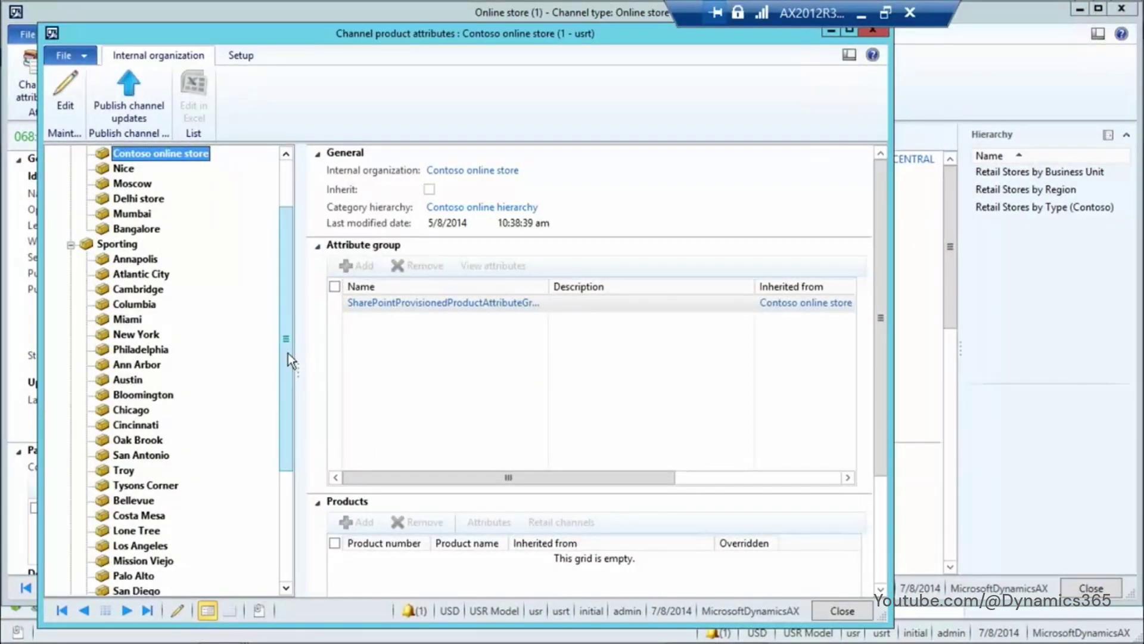
{"action": "left_click_drag", "start_coordinate": [290, 341], "coordinate": [290, 268]}
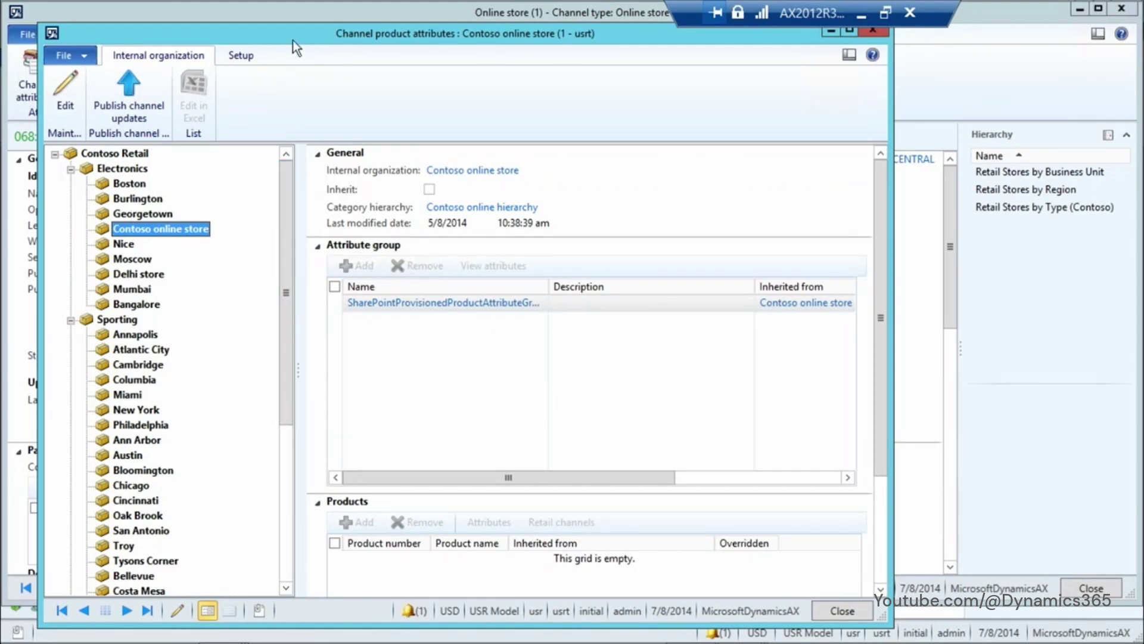
{"action": "left_click_drag", "start_coordinate": [296, 43], "coordinate": [323, 83]}
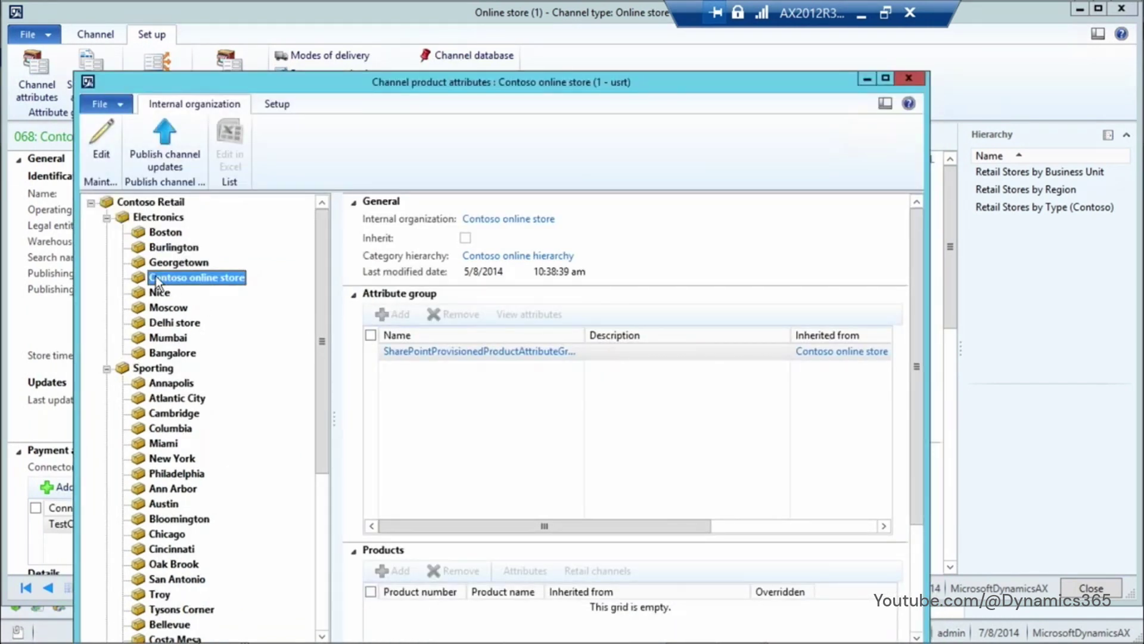
Open the SharePoint-provisioned product attribute group assigned to the Contoso online store, examine its attributes, and close the attribute forms
{"action": "left_click_drag", "start_coordinate": [376, 80], "coordinate": [381, 137]}
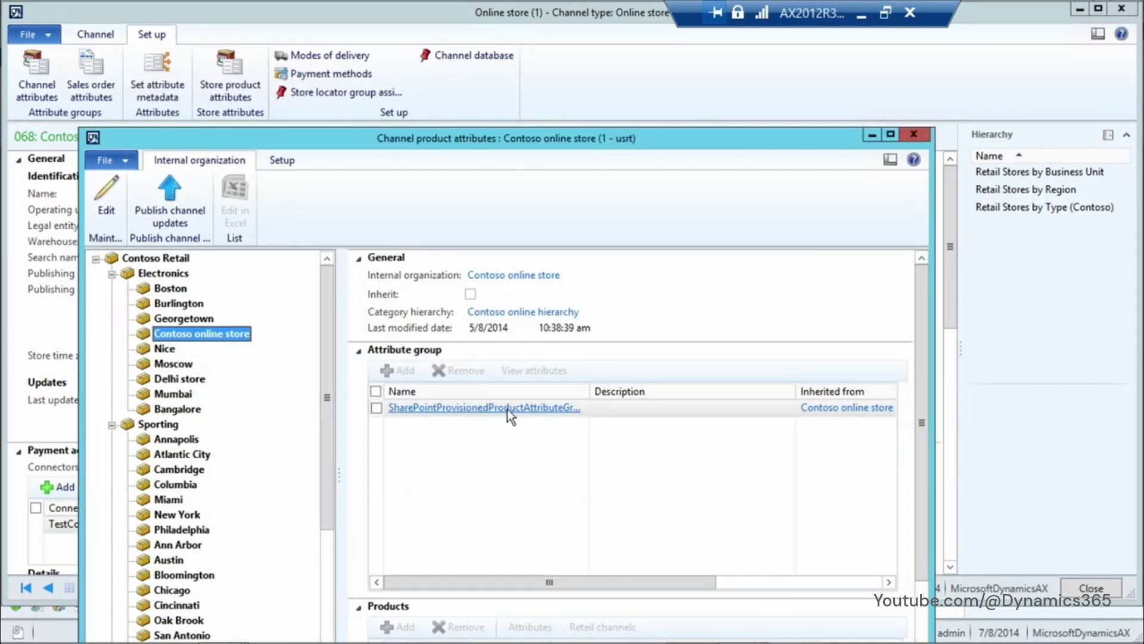
{"action": "left_click", "coordinate": [429, 407]}
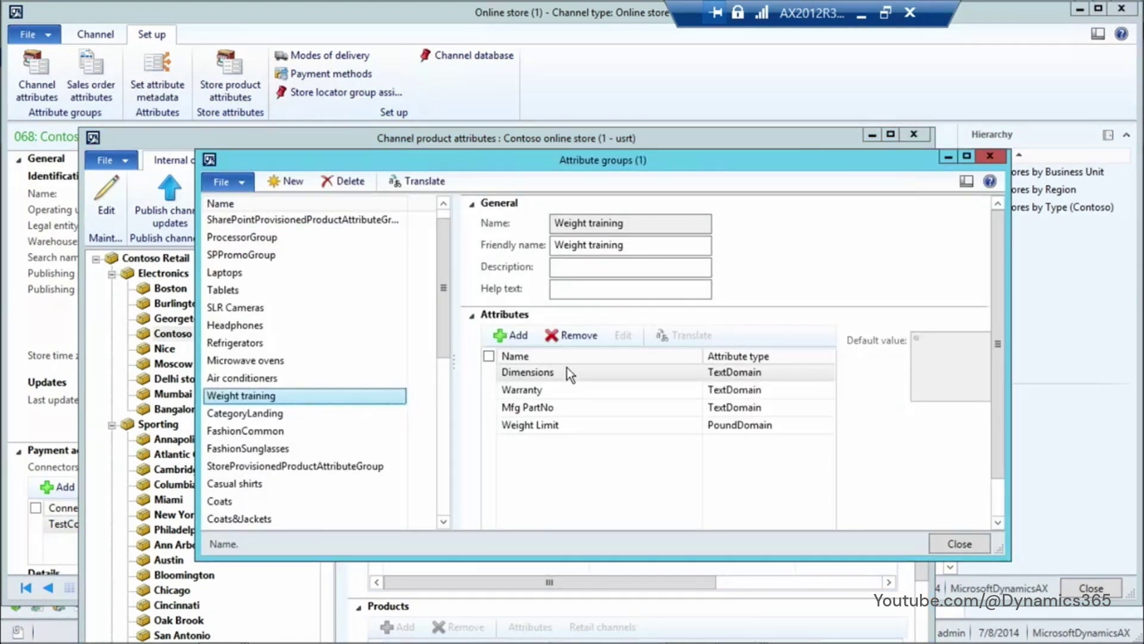
{"action": "left_click", "coordinate": [283, 220]}
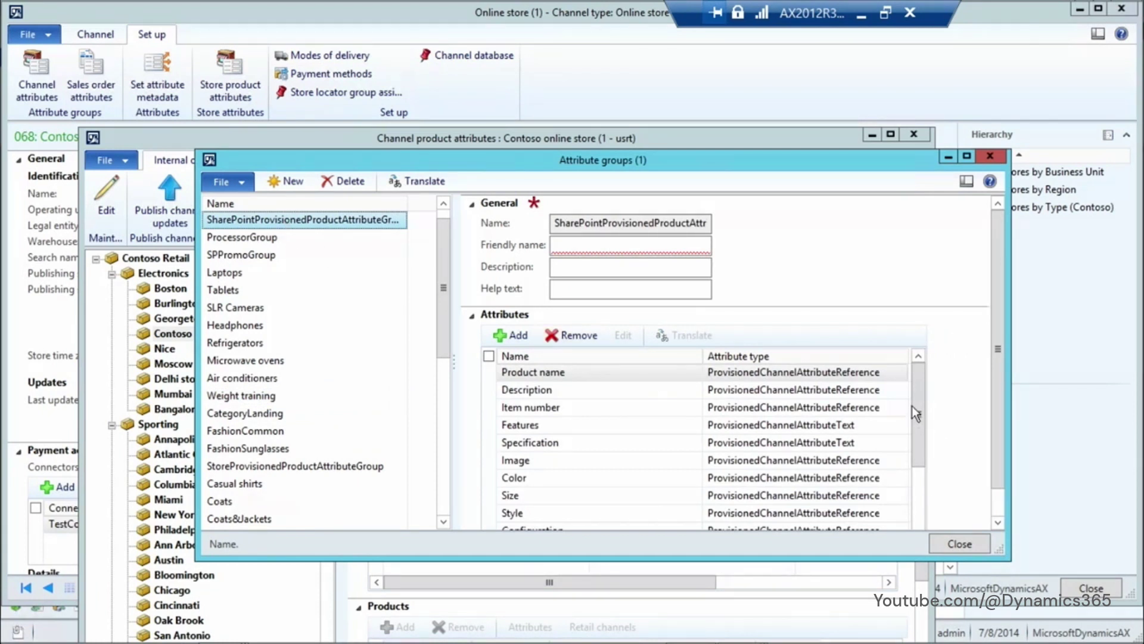
{"action": "left_click_drag", "start_coordinate": [917, 396], "coordinate": [918, 400]}
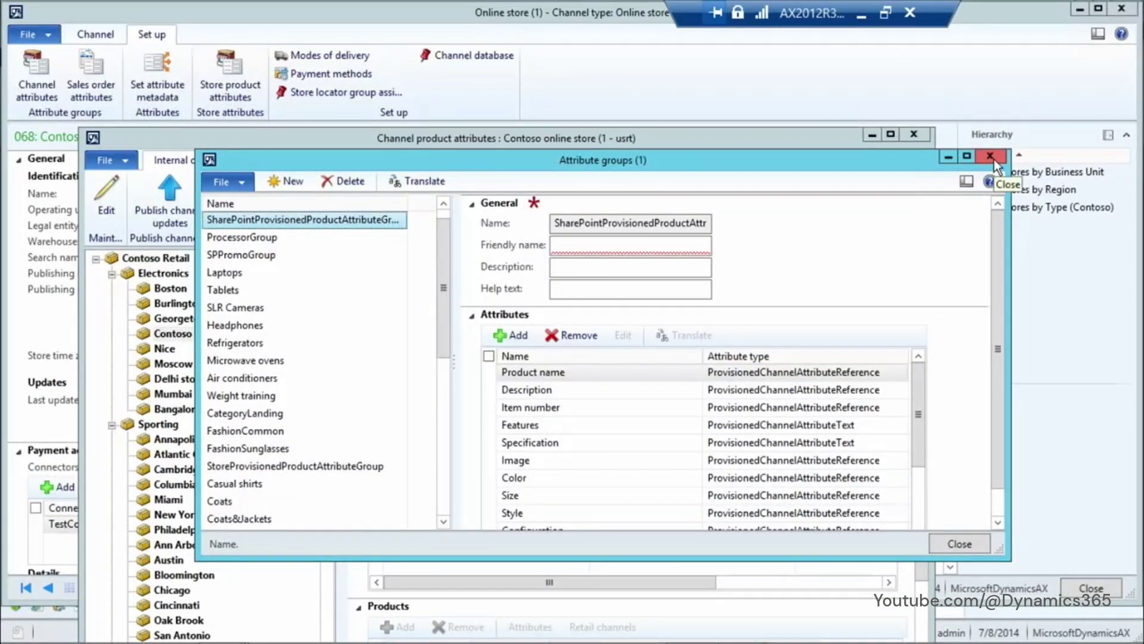
{"action": "left_click", "coordinate": [991, 157]}
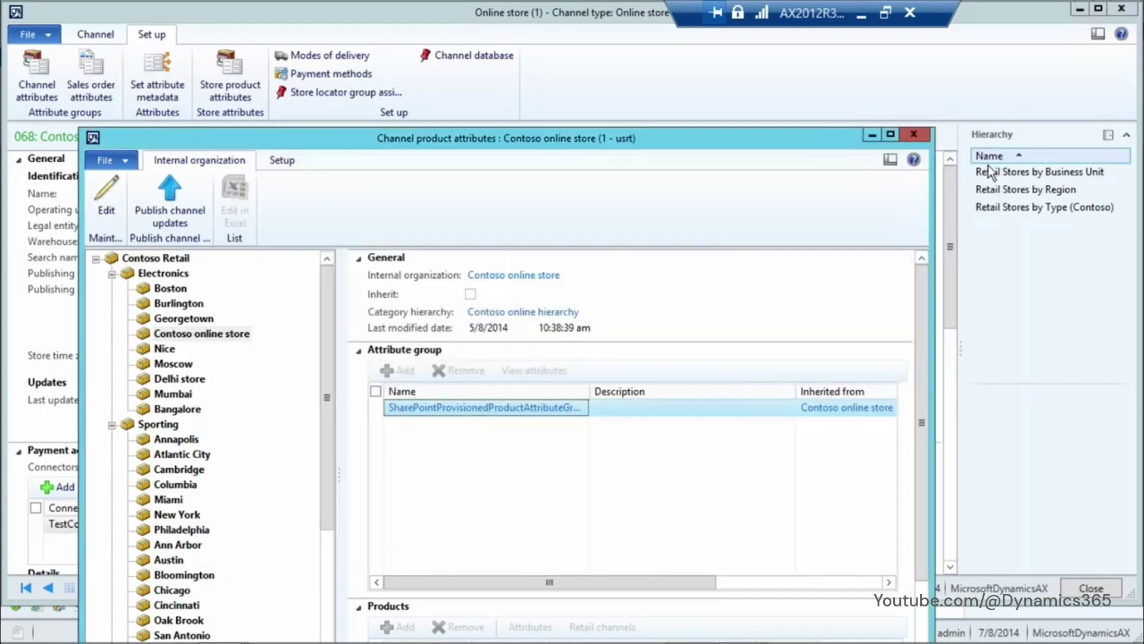
{"action": "left_click", "coordinate": [915, 137]}
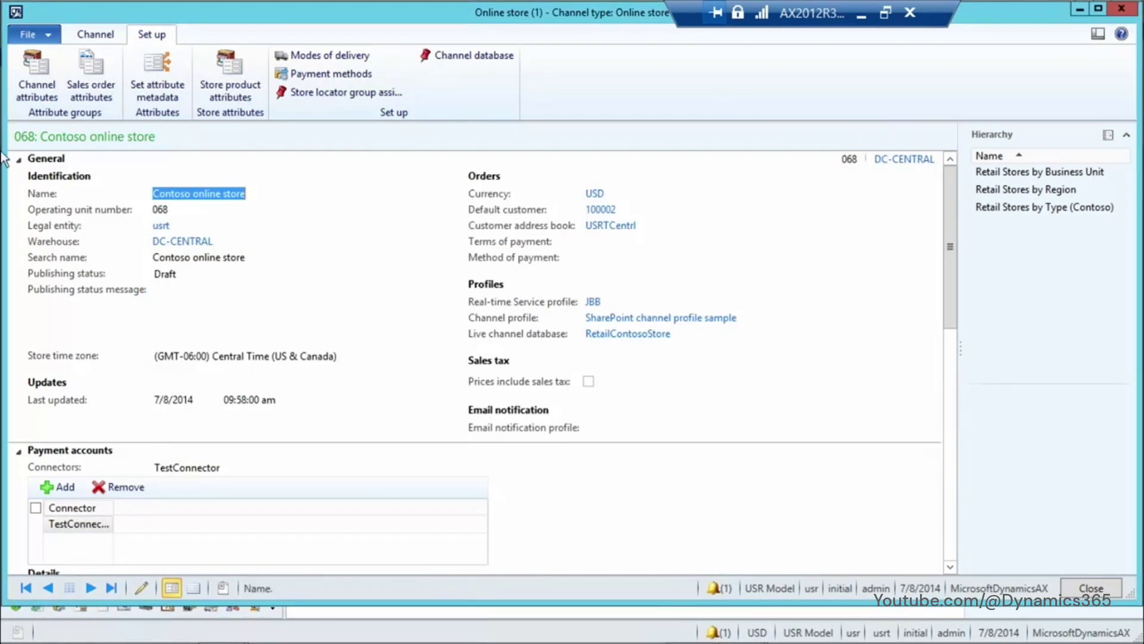
In the online store's attribute metadata, include the Campaign channel product attribute for the Car audio category and show its metadata options
{"action": "left_click", "coordinate": [159, 94]}
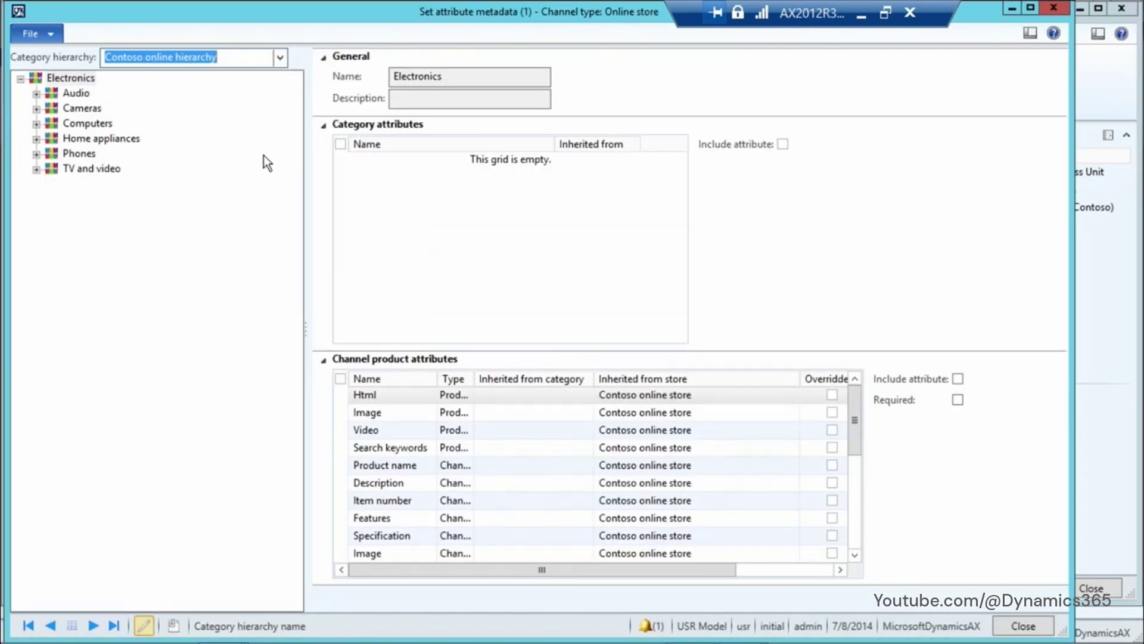
{"action": "left_click", "coordinate": [68, 94]}
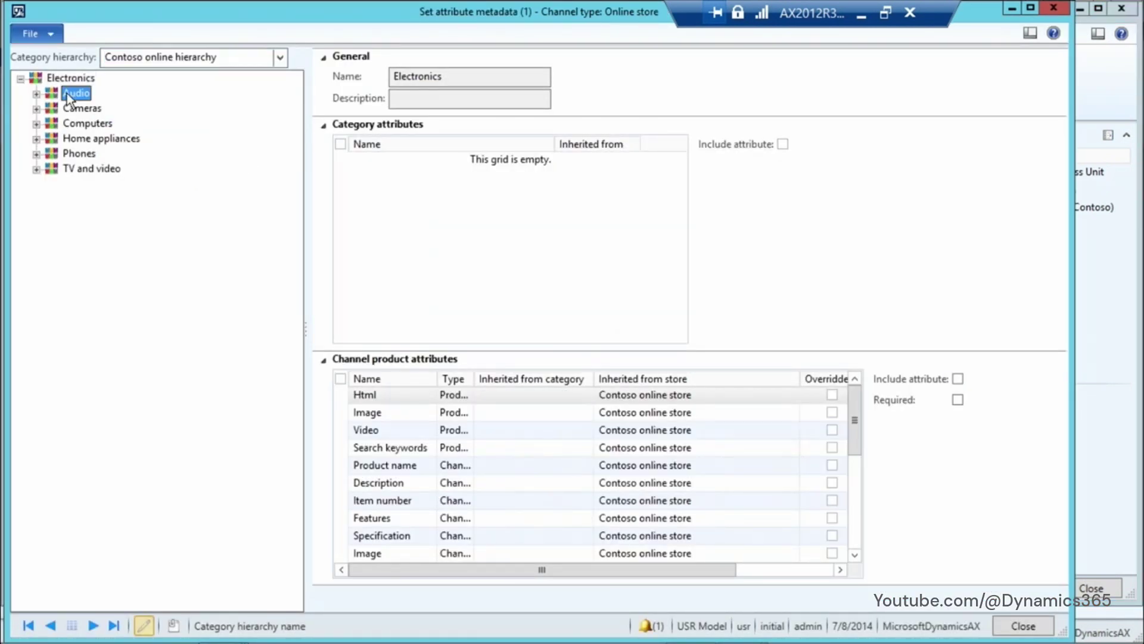
{"action": "left_click", "coordinate": [36, 94]}
{"action": "left_click", "coordinate": [98, 108]}
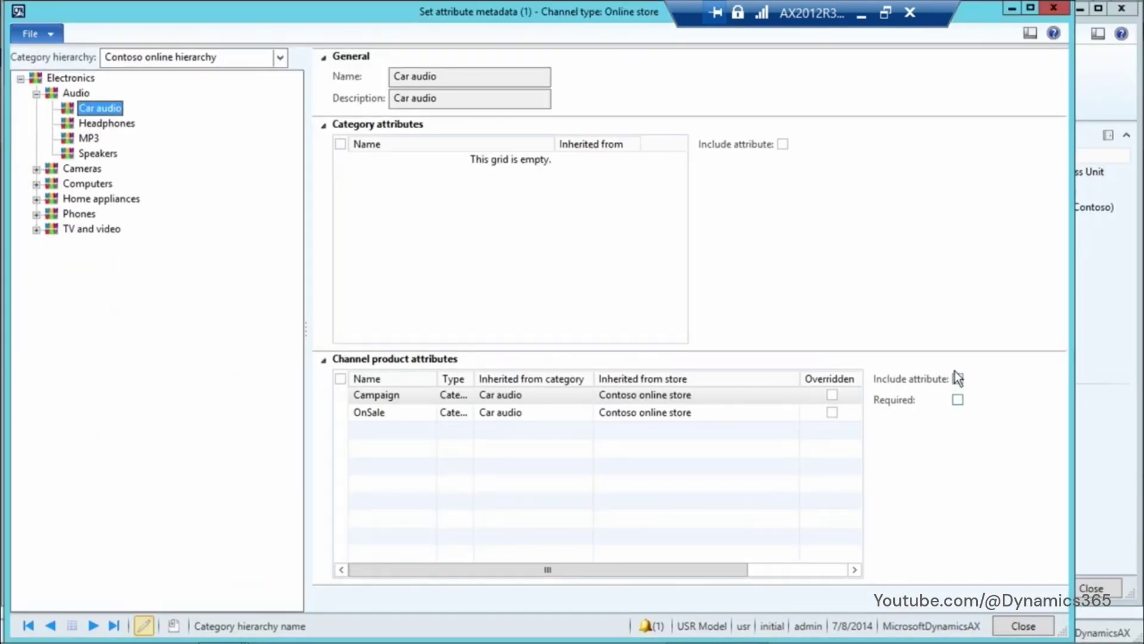
{"action": "left_click", "coordinate": [959, 378]}
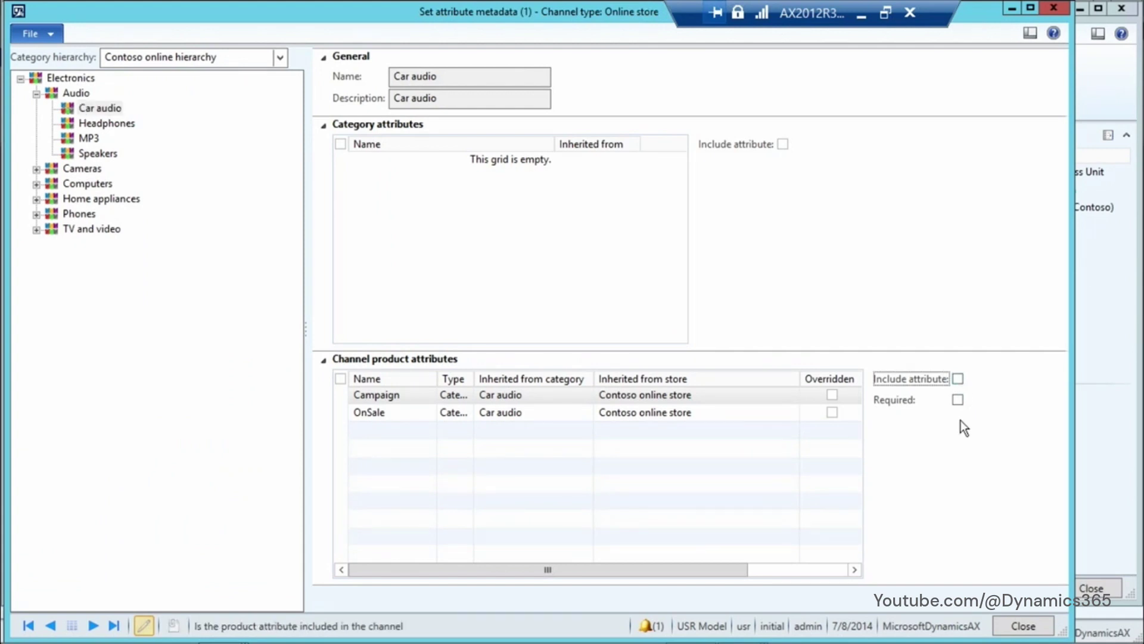
{"action": "key", "text": "space"}
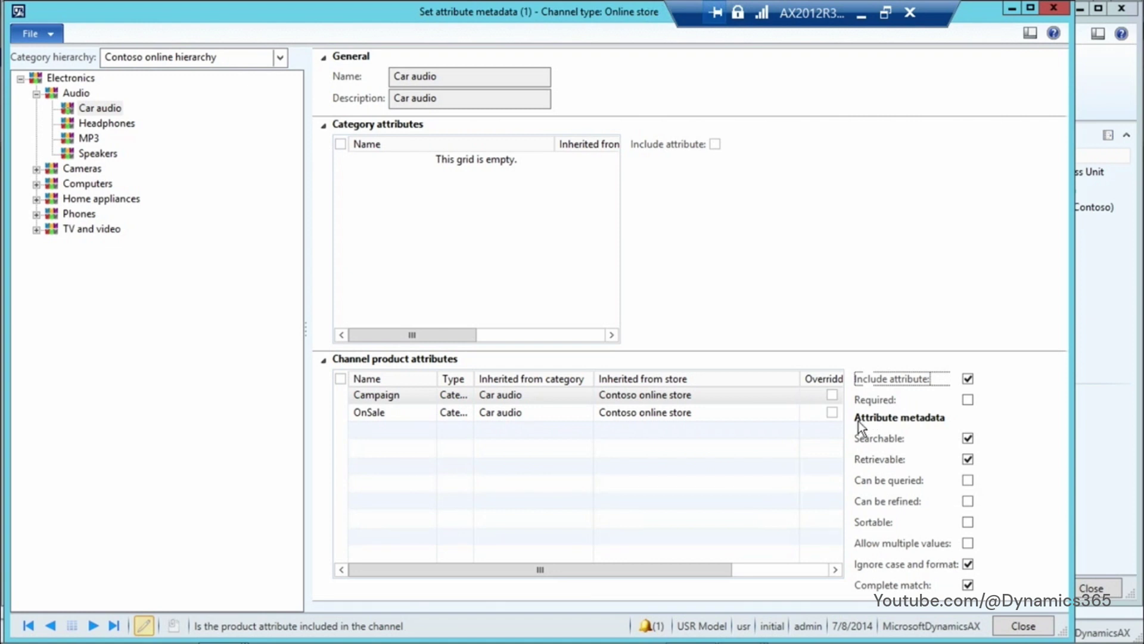
{"action": "key", "text": "ctrl+1"}
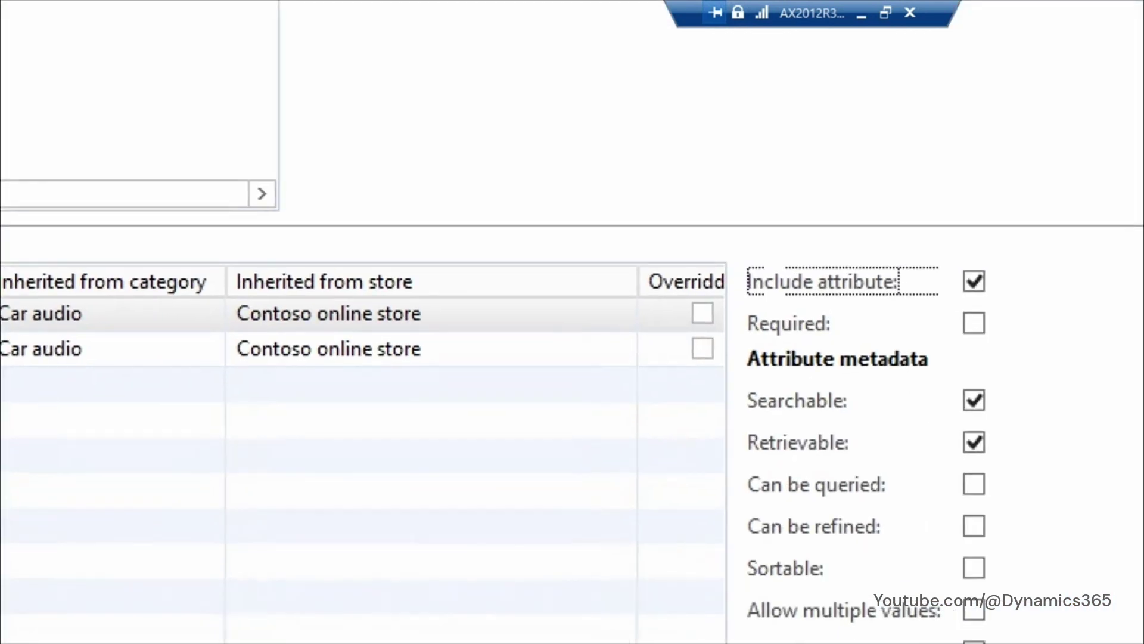
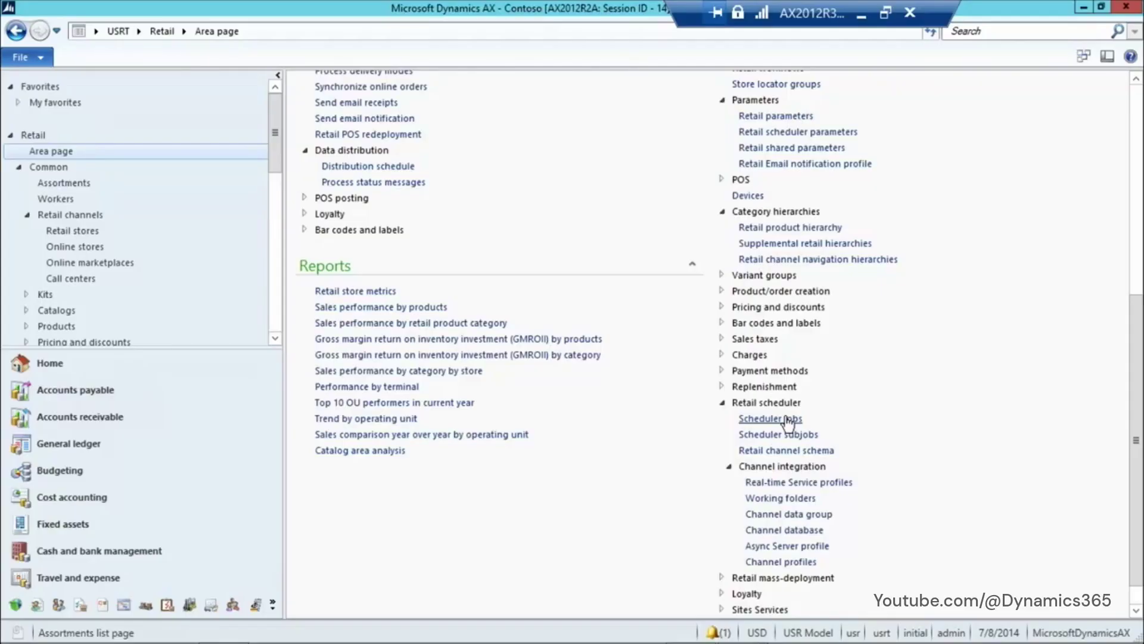
Examine the Parameters, Category hierarchies, Retail scheduler and Channel integration setup entries on the Retail area page
{"action": "scroll", "coordinate": [495, 463], "scroll_direction": "up", "scroll_amount": 5}
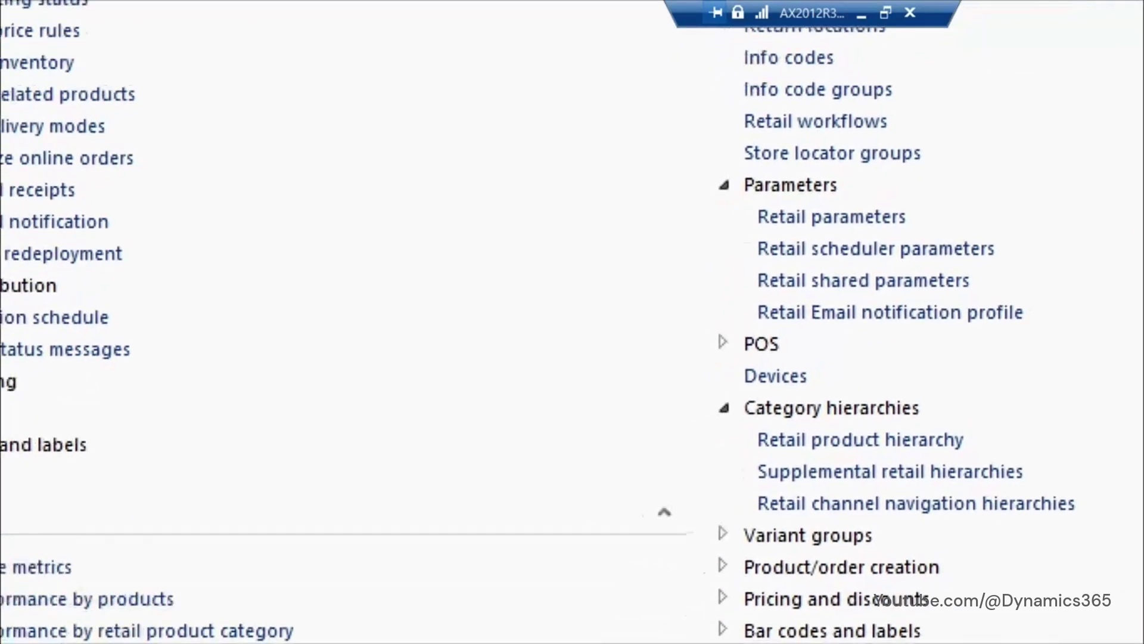
{"action": "scroll", "coordinate": [721, 501], "scroll_direction": "down", "scroll_amount": 5}
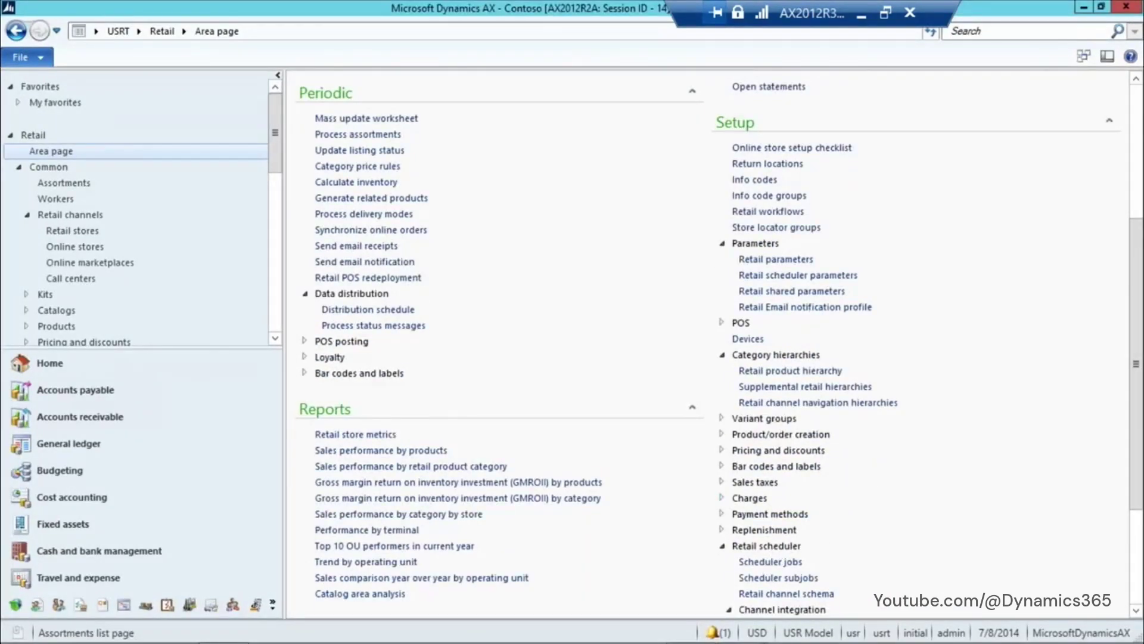
{"action": "key", "text": "ctrl+1"}
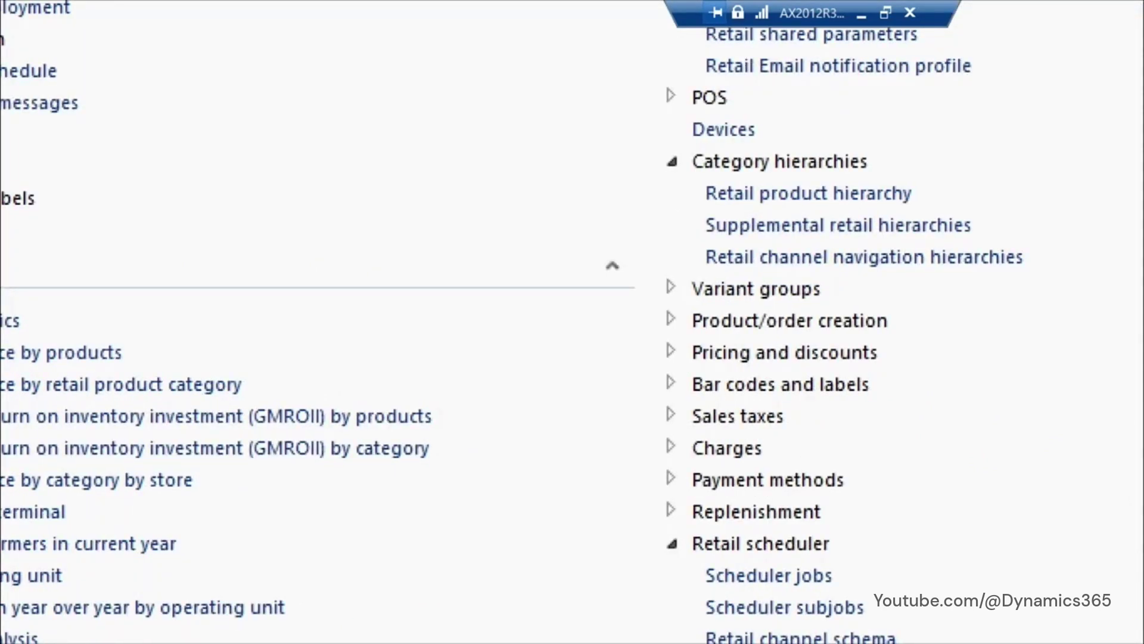
{"action": "key", "text": "Escape"}
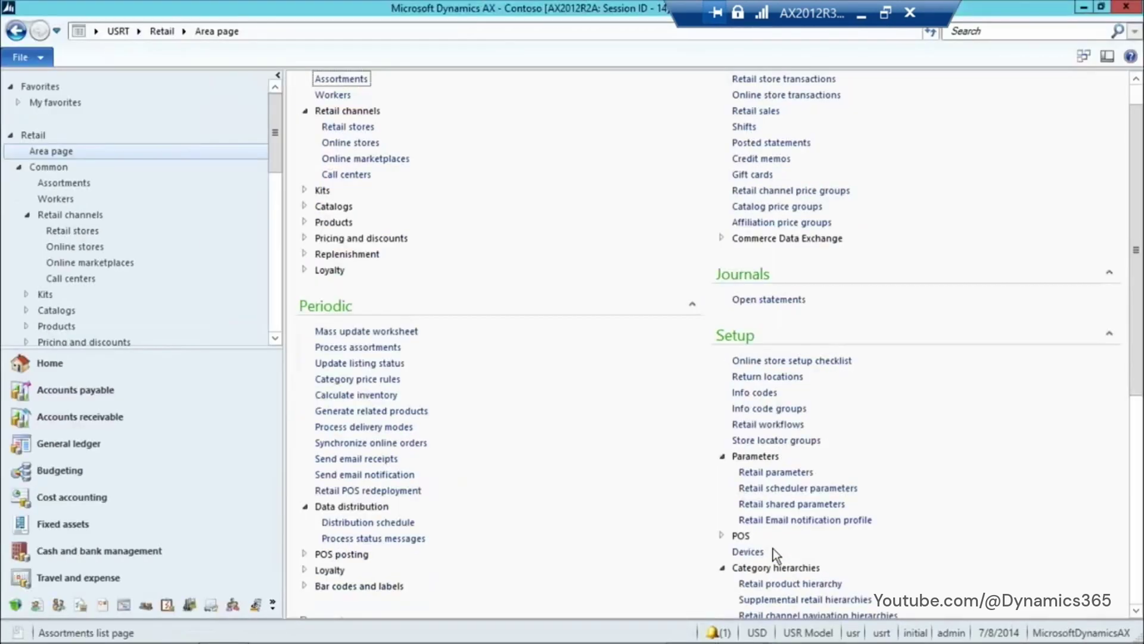
{"action": "scroll", "coordinate": [774, 549], "scroll_direction": "down", "scroll_amount": 5}
{"action": "scroll", "coordinate": [774, 550], "scroll_direction": "down", "scroll_amount": 3}
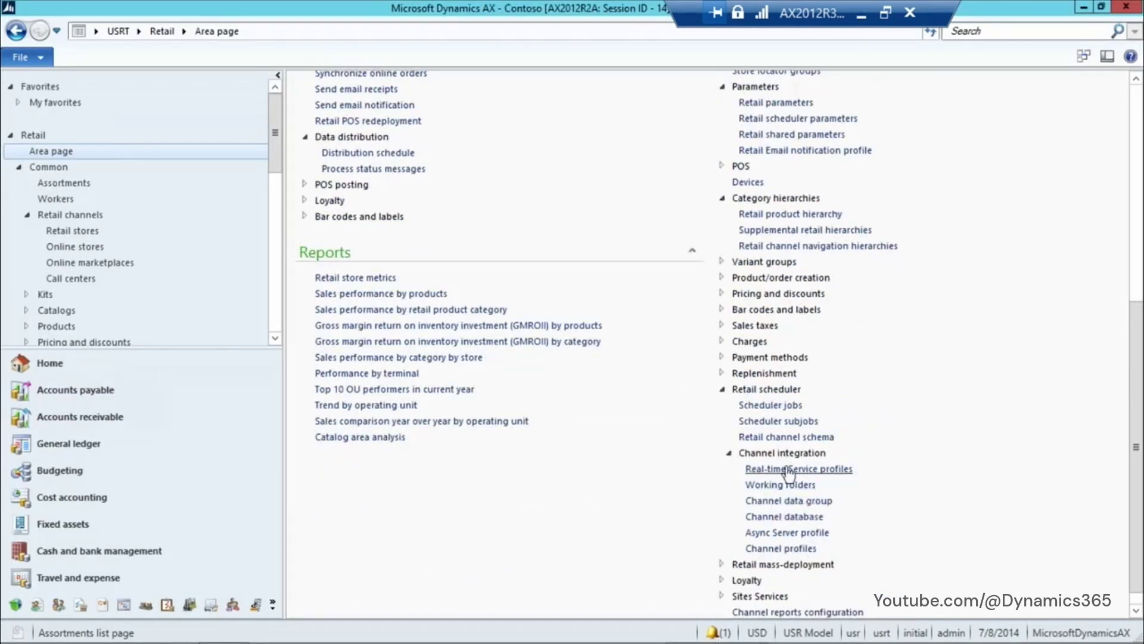
{"action": "key", "text": "ctrl+1"}
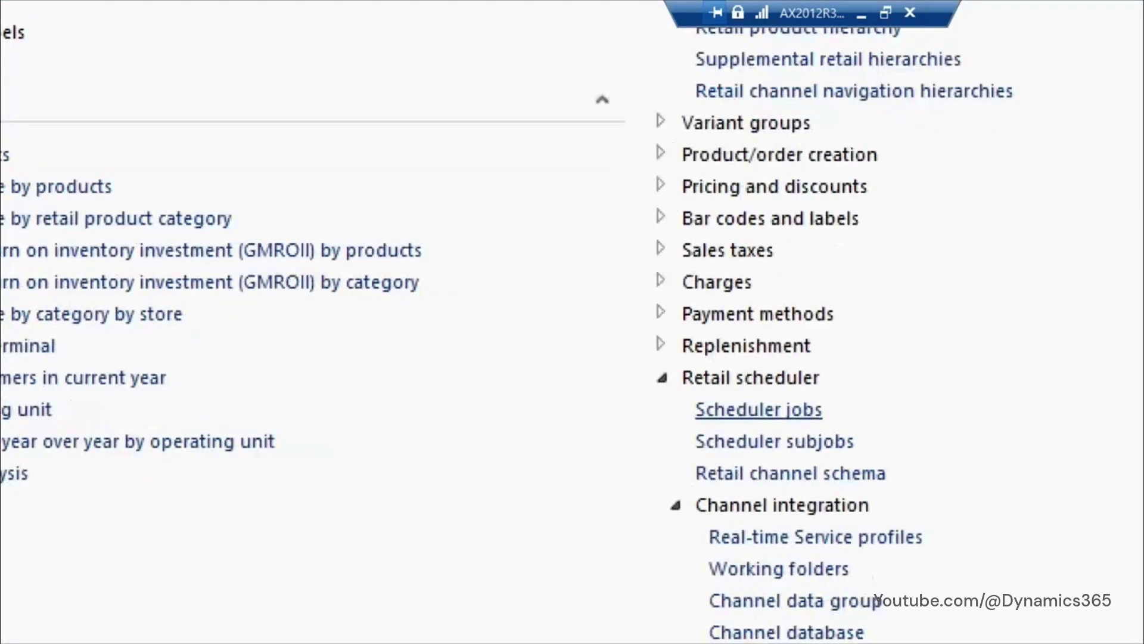
{"action": "key", "text": "Escape"}
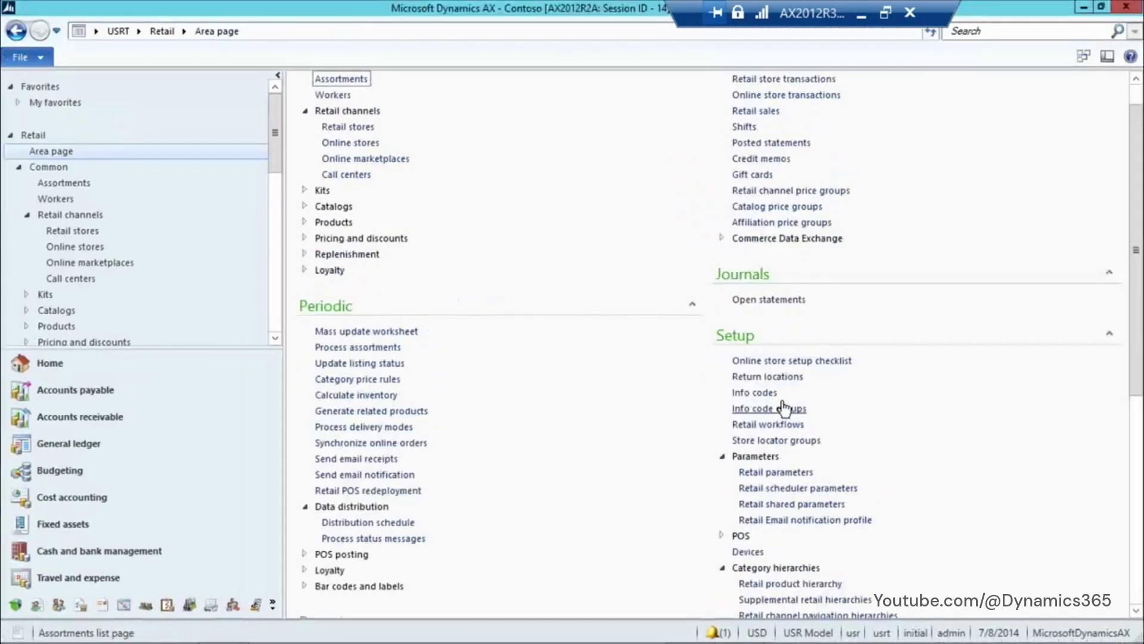
{"action": "scroll", "coordinate": [792, 469], "scroll_direction": "down", "scroll_amount": 10}
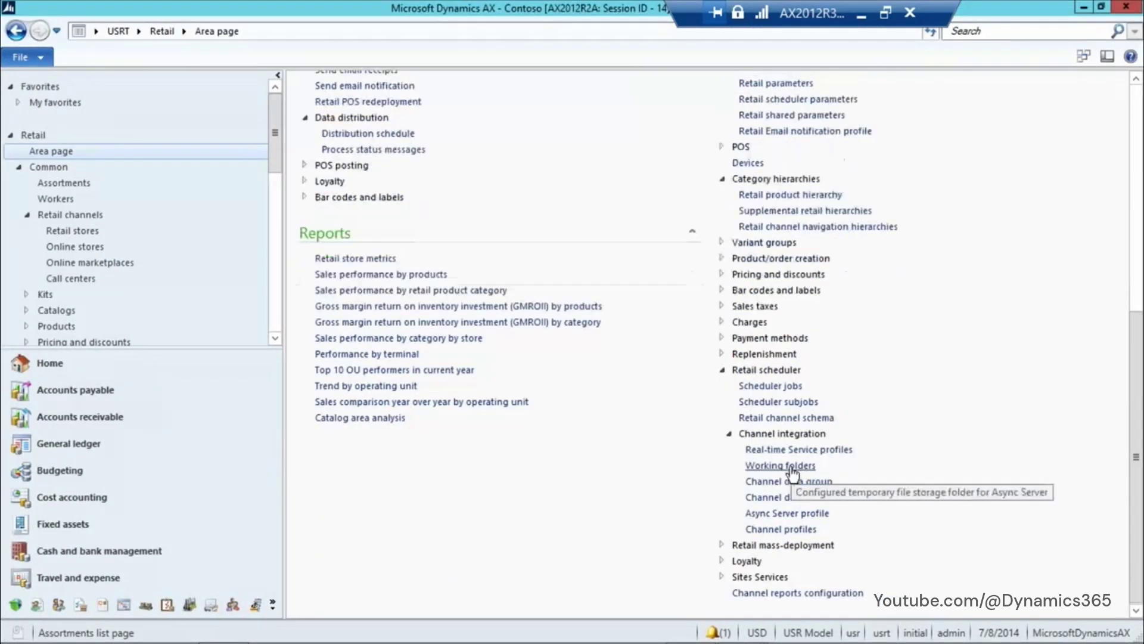
Open the retail scheduler jobs, check the retail channel schema choices for the Currency job, and look through the job list
{"action": "left_click", "coordinate": [770, 385]}
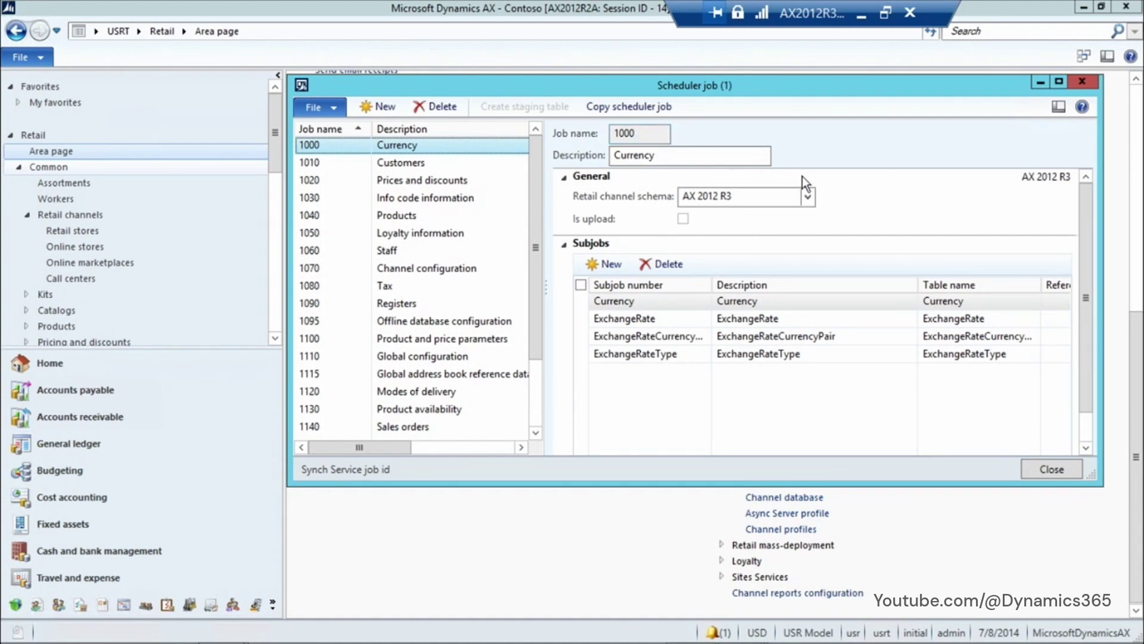
{"action": "left_click", "coordinate": [806, 197]}
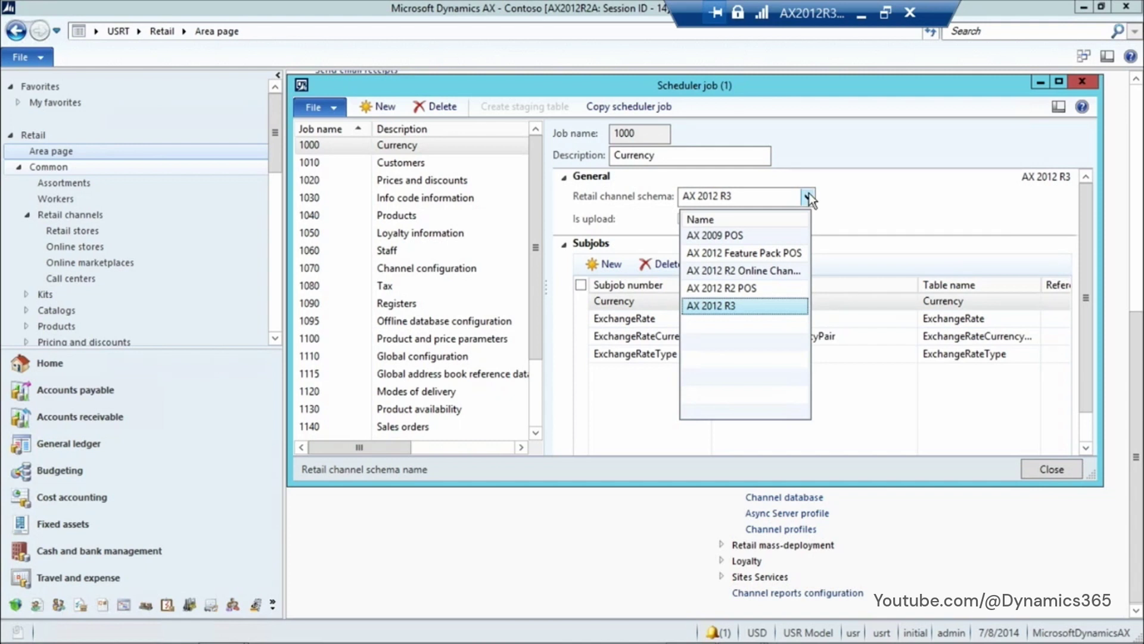
{"action": "left_click", "coordinate": [857, 202]}
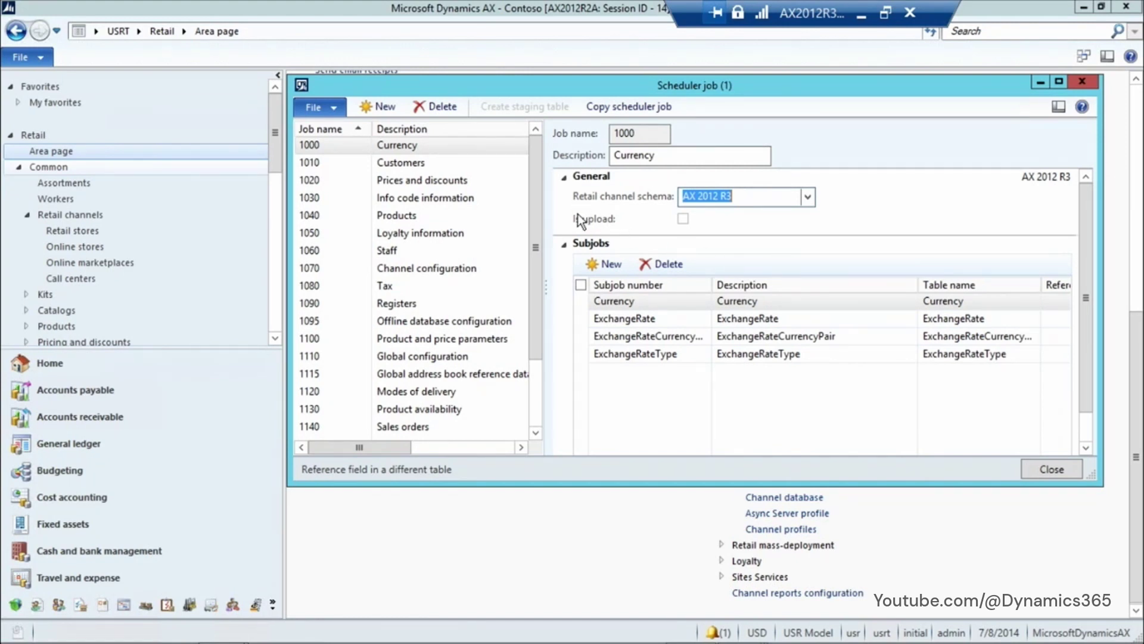
{"action": "left_click_drag", "start_coordinate": [541, 203], "coordinate": [549, 319]}
{"action": "left_click_drag", "start_coordinate": [534, 180], "coordinate": [539, 146]}
Browse the subjobs available for a new subjob line of the Currency job, delete the blank line, and close the form
{"action": "left_click", "coordinate": [595, 267]}
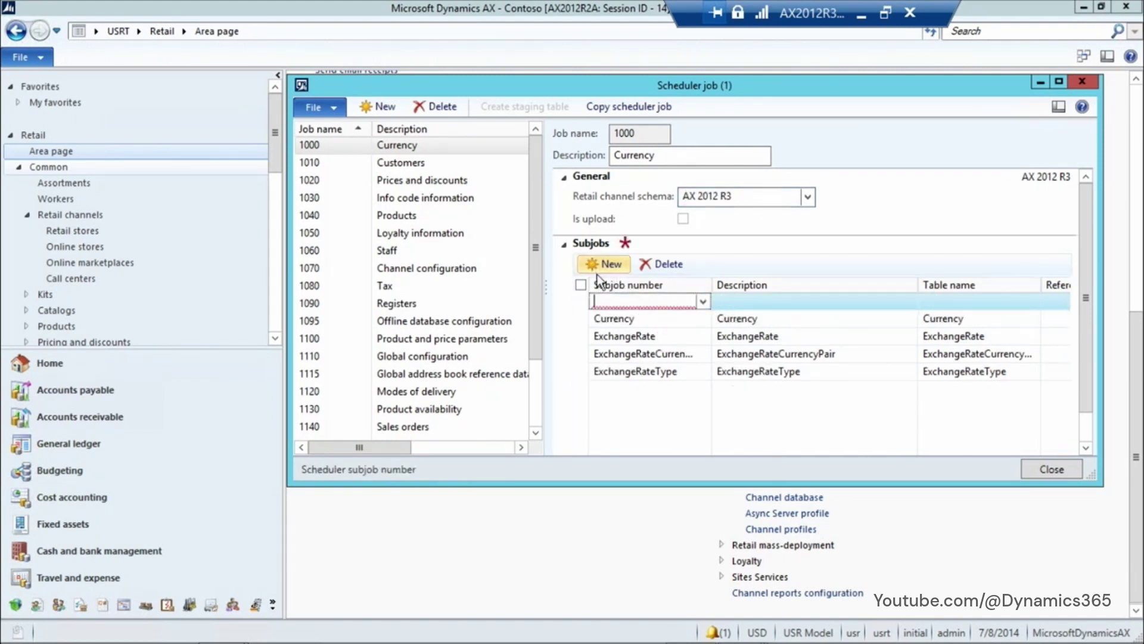
{"action": "left_click", "coordinate": [703, 302]}
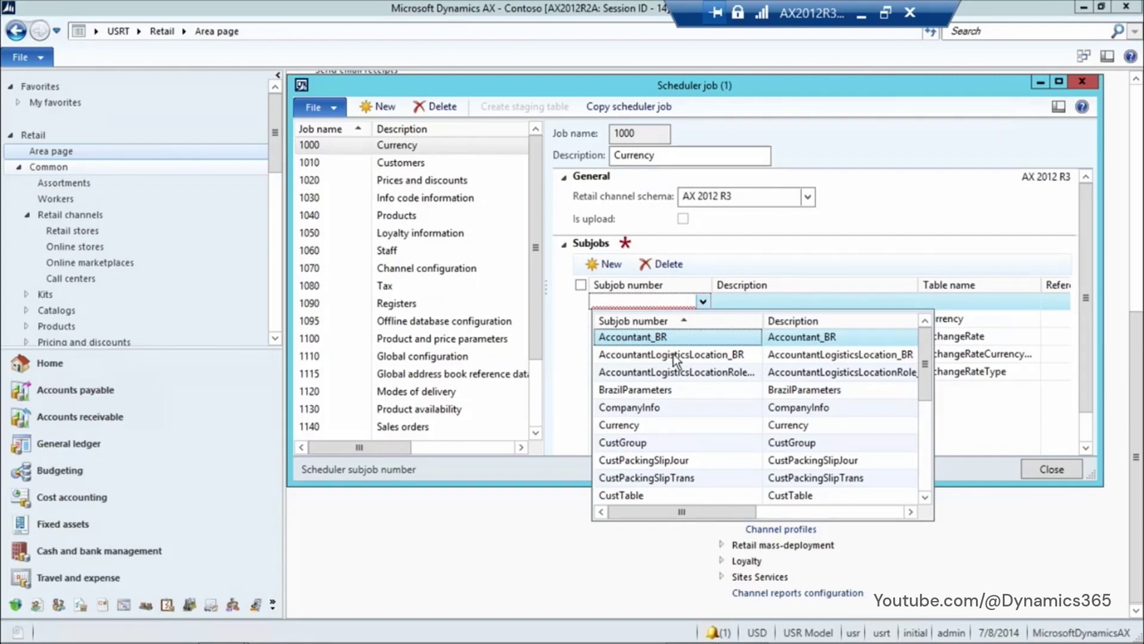
{"action": "scroll", "coordinate": [673, 354], "scroll_direction": "down", "scroll_amount": 3}
{"action": "scroll", "coordinate": [671, 353], "scroll_direction": "down", "scroll_amount": 15}
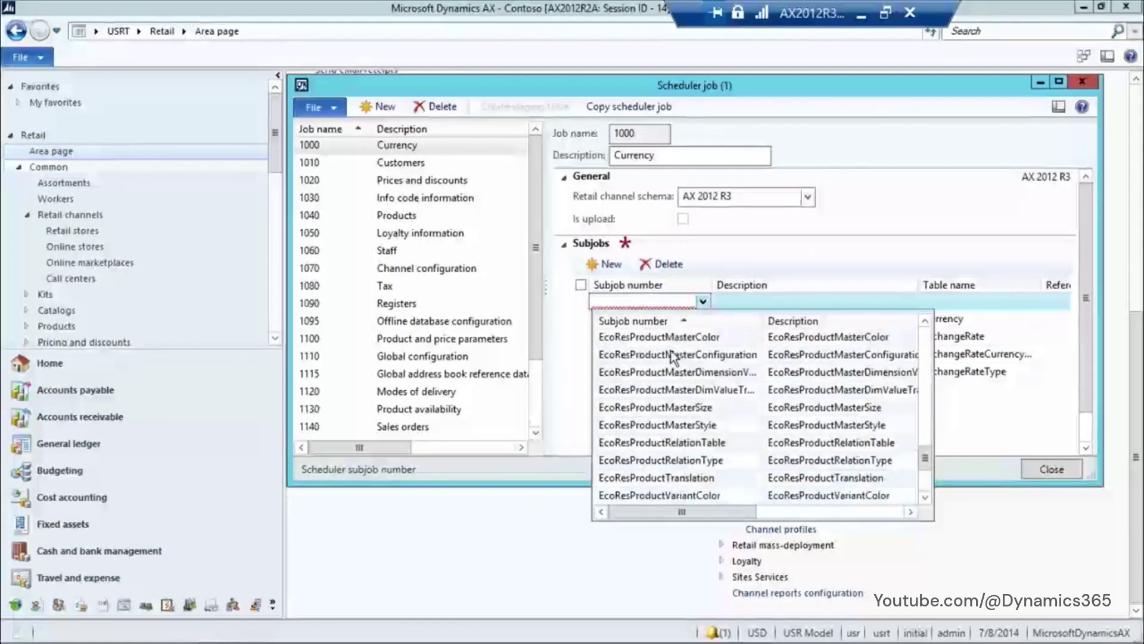
{"action": "scroll", "coordinate": [671, 353], "scroll_direction": "up", "scroll_amount": 5}
{"action": "scroll", "coordinate": [670, 354], "scroll_direction": "up", "scroll_amount": 5}
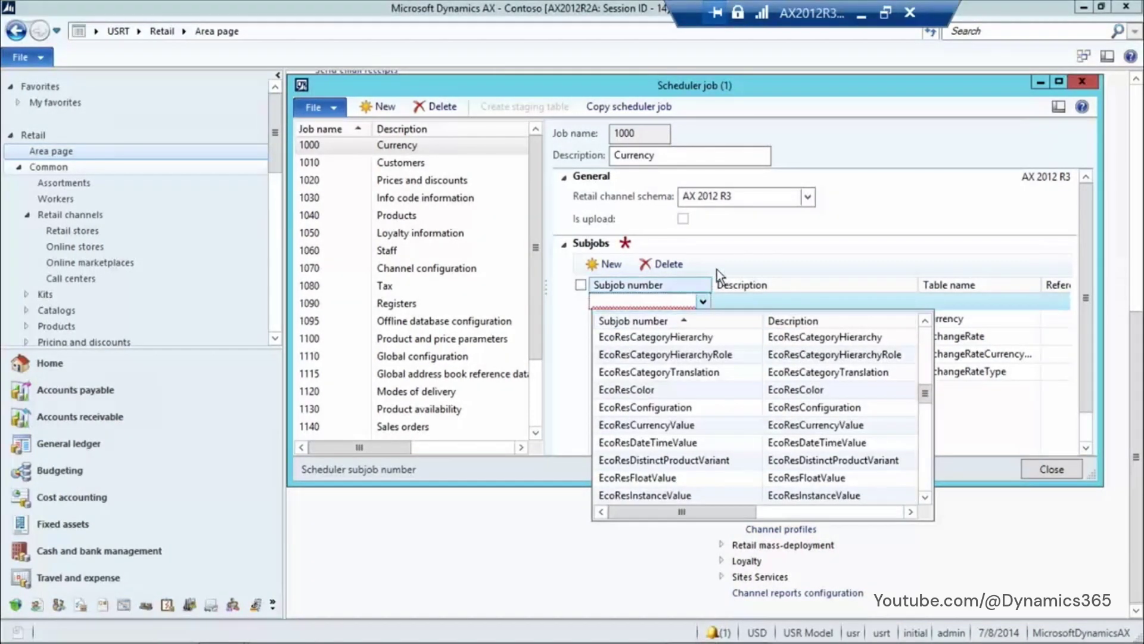
{"action": "left_click", "coordinate": [767, 264]}
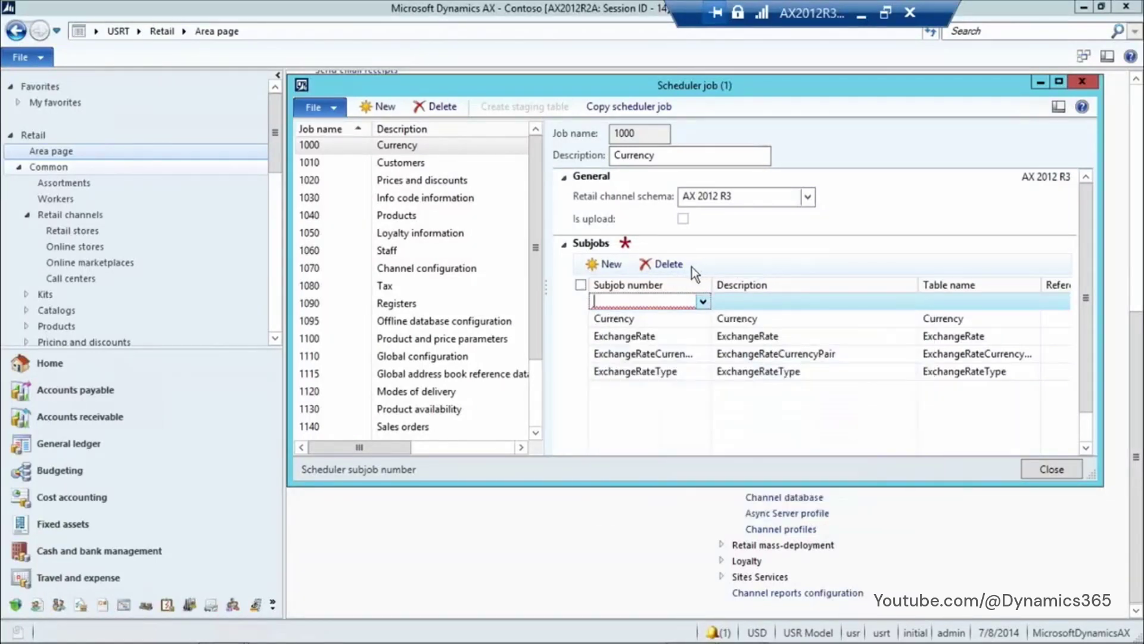
{"action": "left_click", "coordinate": [676, 266]}
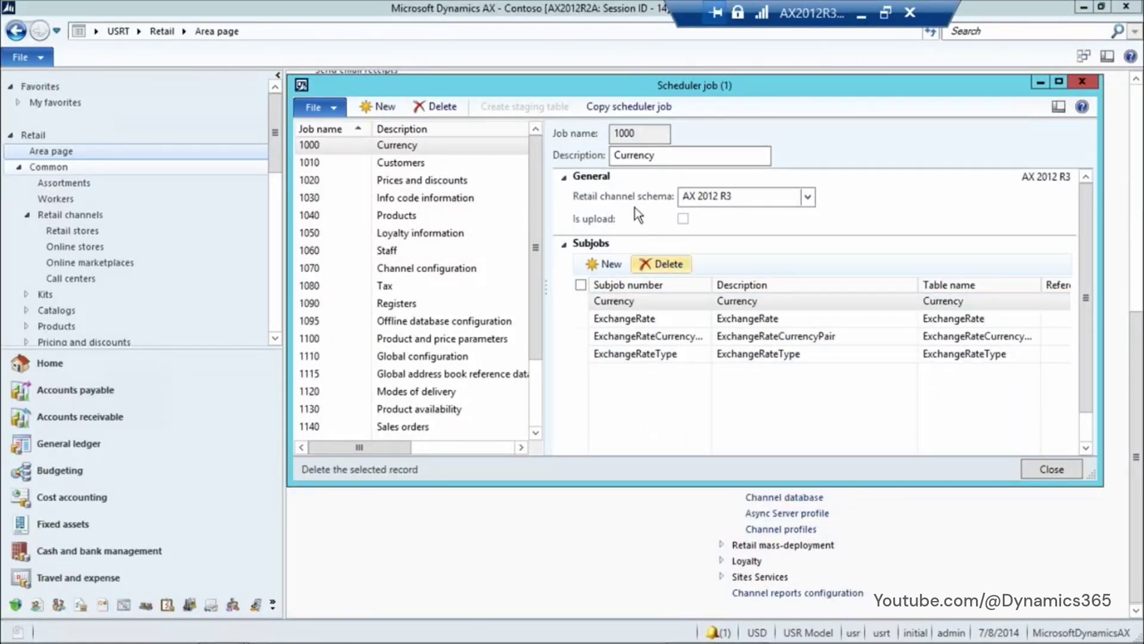
{"action": "left_click", "coordinate": [1082, 81]}
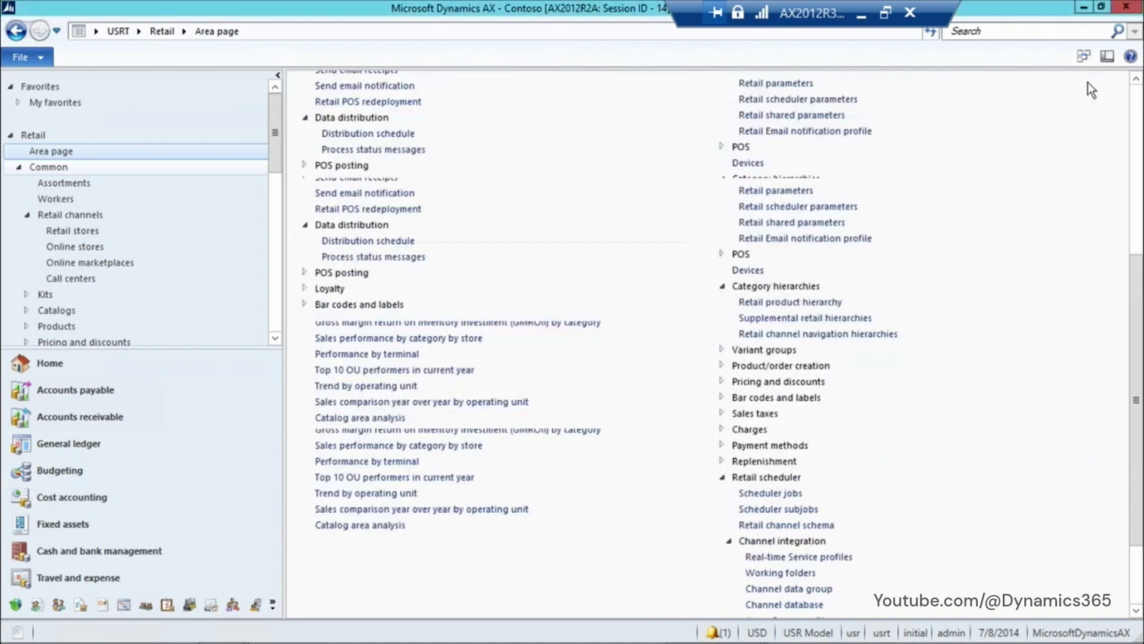
Open the scheduler subjobs and create a new subjob using the AX 2012 R3 retail channel schema
{"action": "scroll", "coordinate": [924, 315], "scroll_direction": "down", "scroll_amount": 2}
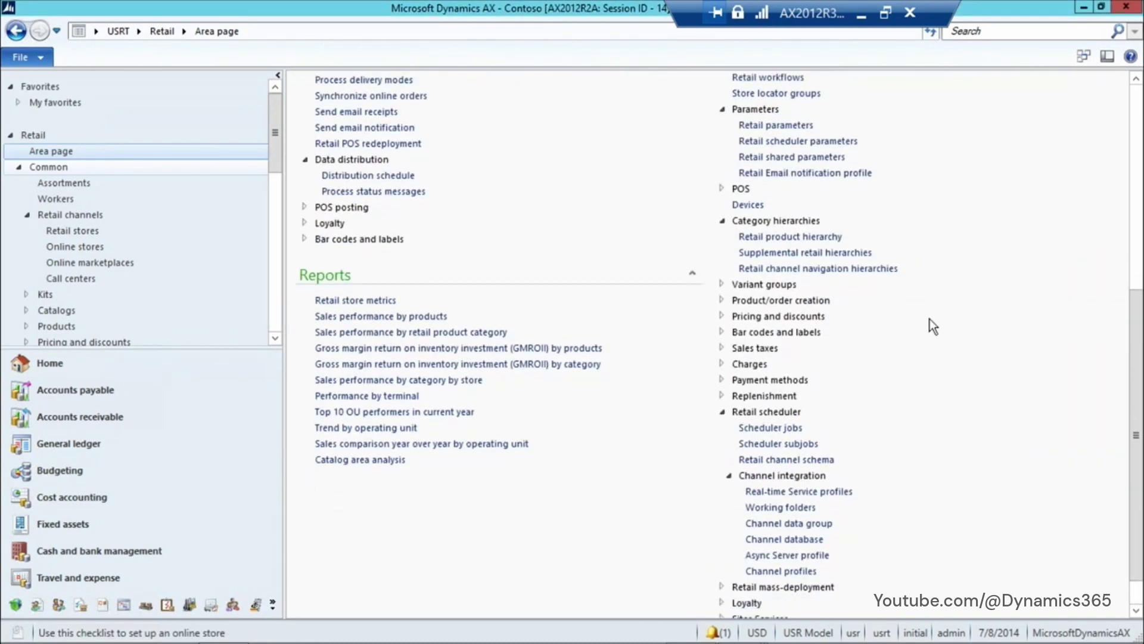
{"action": "left_click", "coordinate": [811, 447]}
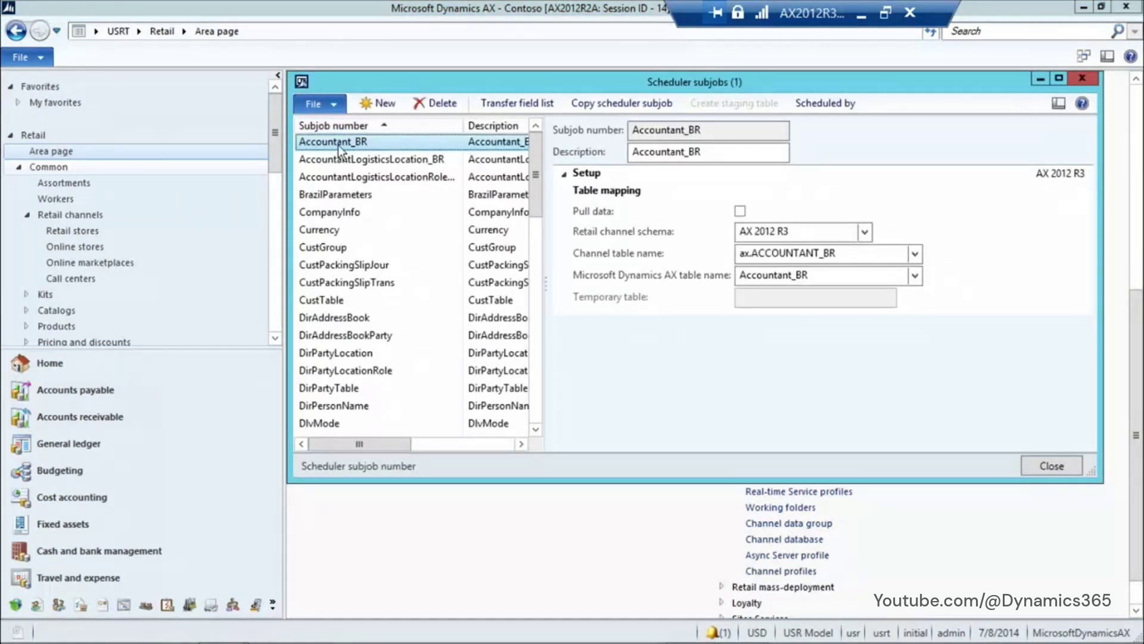
{"action": "left_click", "coordinate": [378, 105]}
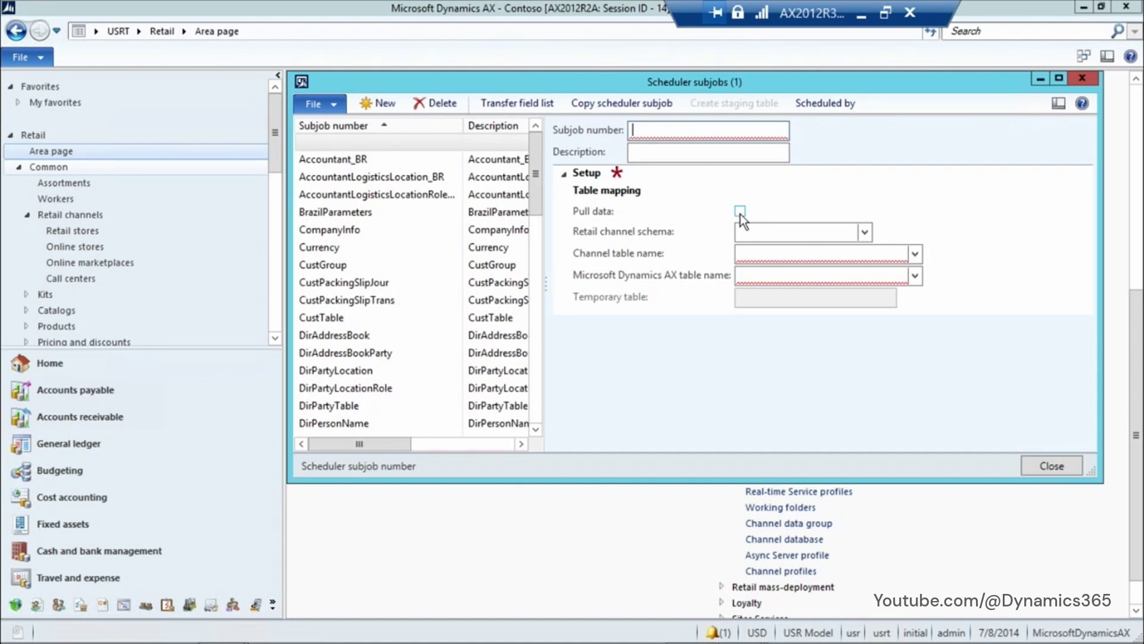
{"action": "left_click", "coordinate": [864, 233]}
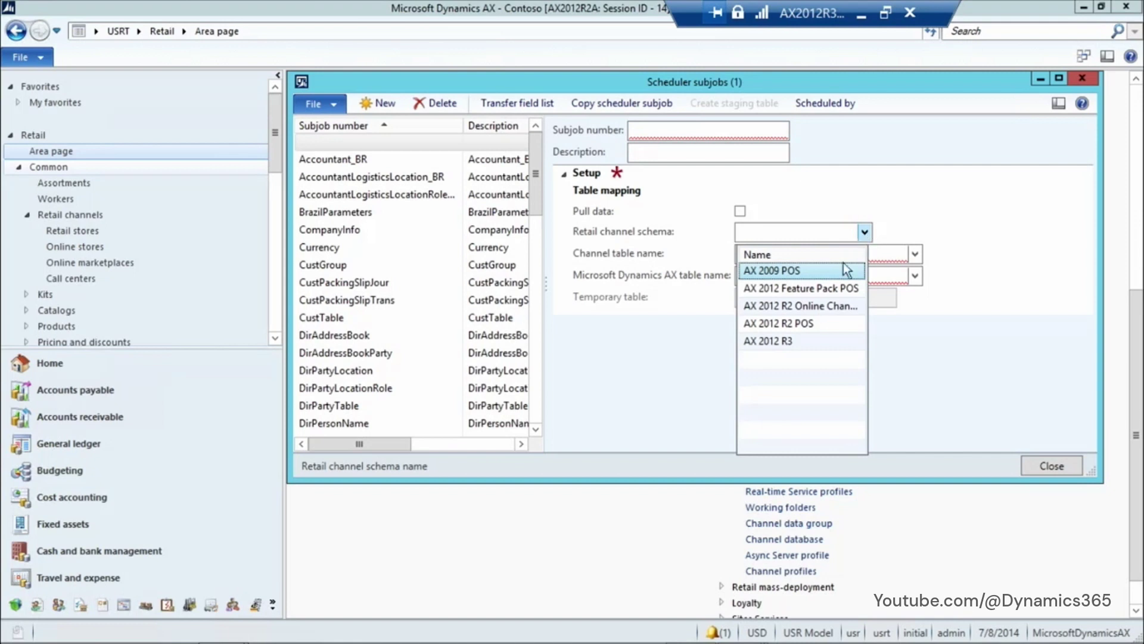
{"action": "left_click", "coordinate": [784, 342]}
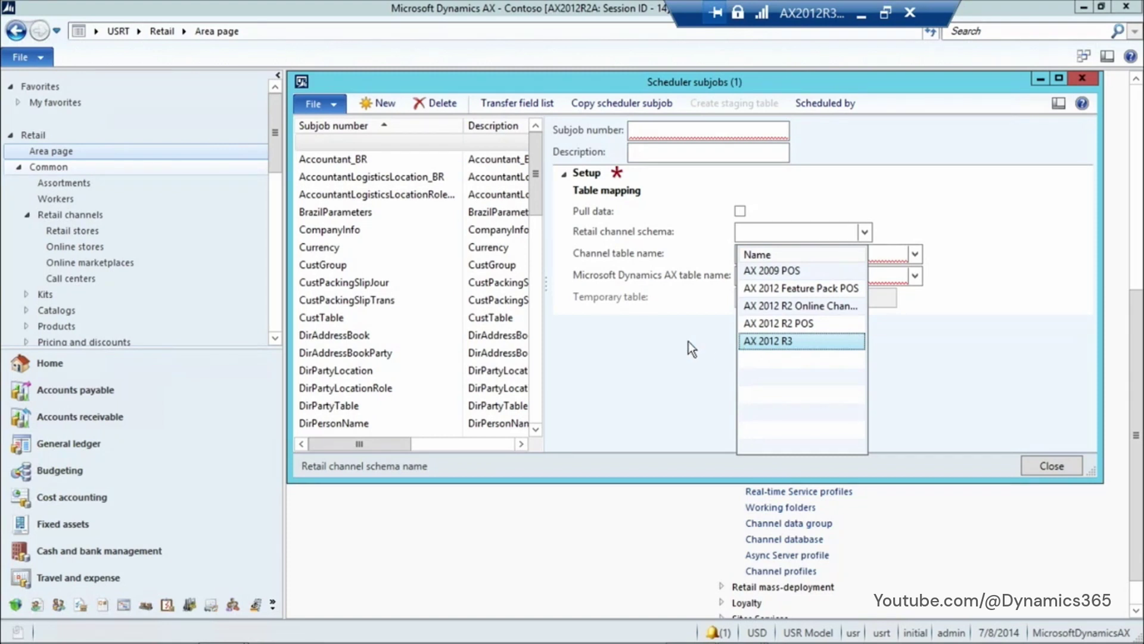
{"action": "key", "text": "Return"}
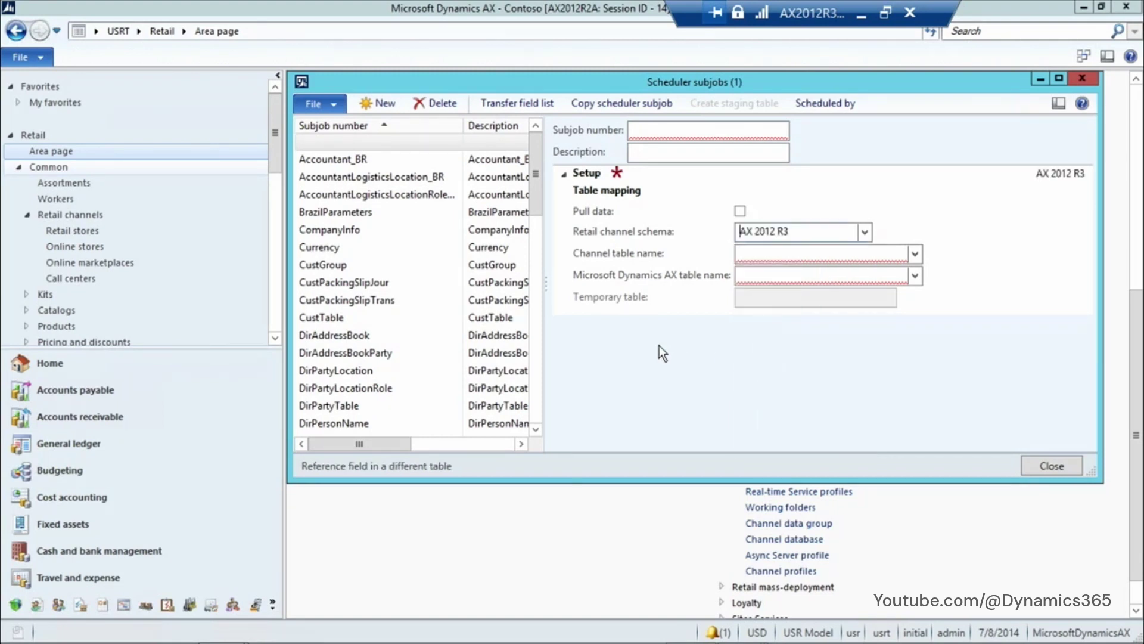
Set the new subjob's channel table name to ax.CURRENCY
{"action": "left_click", "coordinate": [914, 255]}
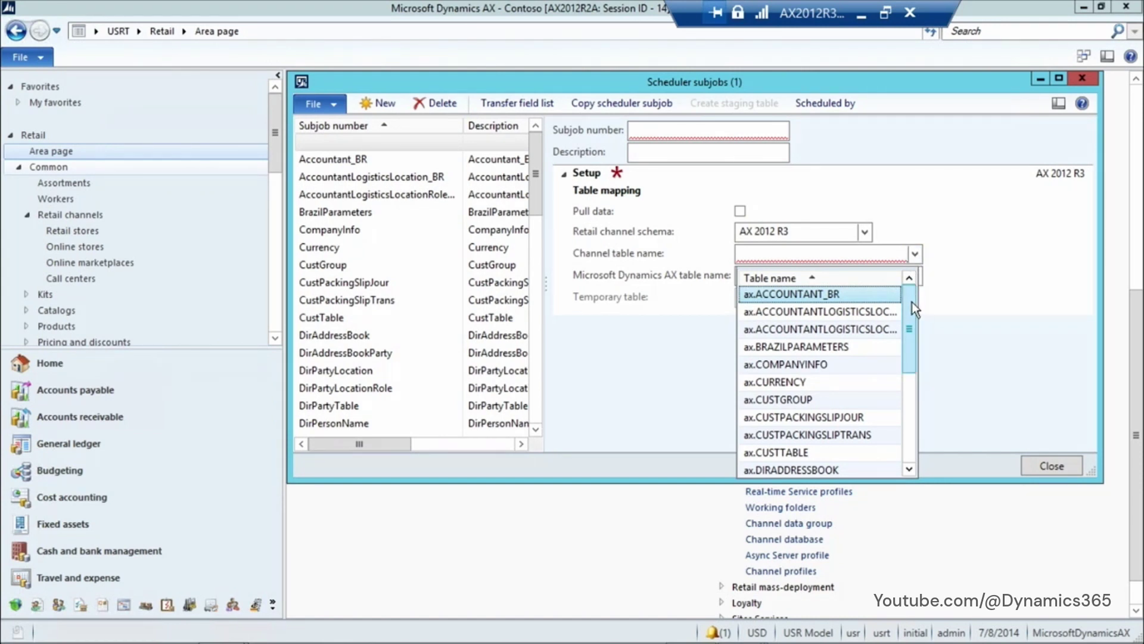
{"action": "mouse_move", "coordinate": [911, 302]}
{"action": "left_mouse_down"}
{"action": "mouse_move", "coordinate": [916, 328]}
{"action": "mouse_move", "coordinate": [912, 294]}
{"action": "mouse_move", "coordinate": [899, 287]}
{"action": "left_mouse_up"}
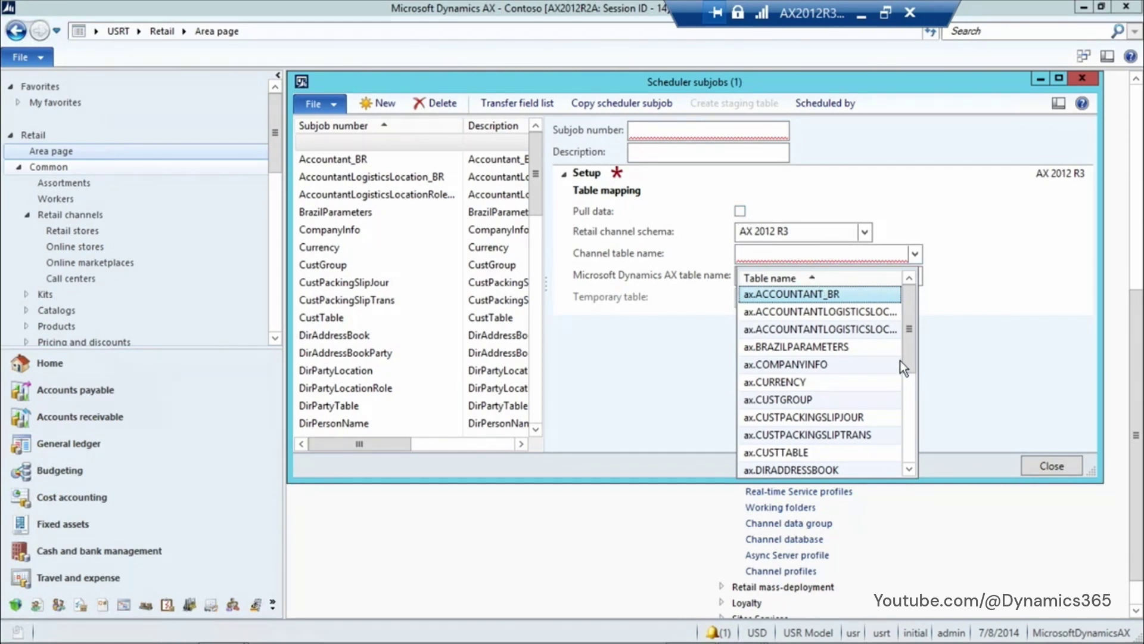
{"action": "left_click", "coordinate": [942, 357]}
{"action": "left_click", "coordinate": [915, 255]}
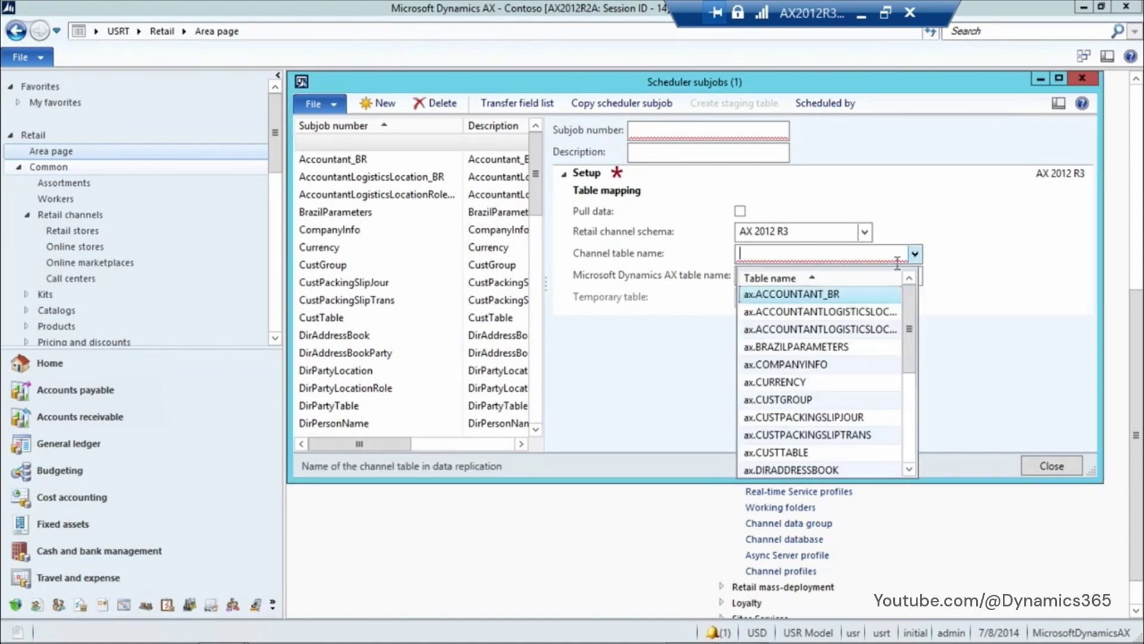
{"action": "left_click", "coordinate": [783, 383]}
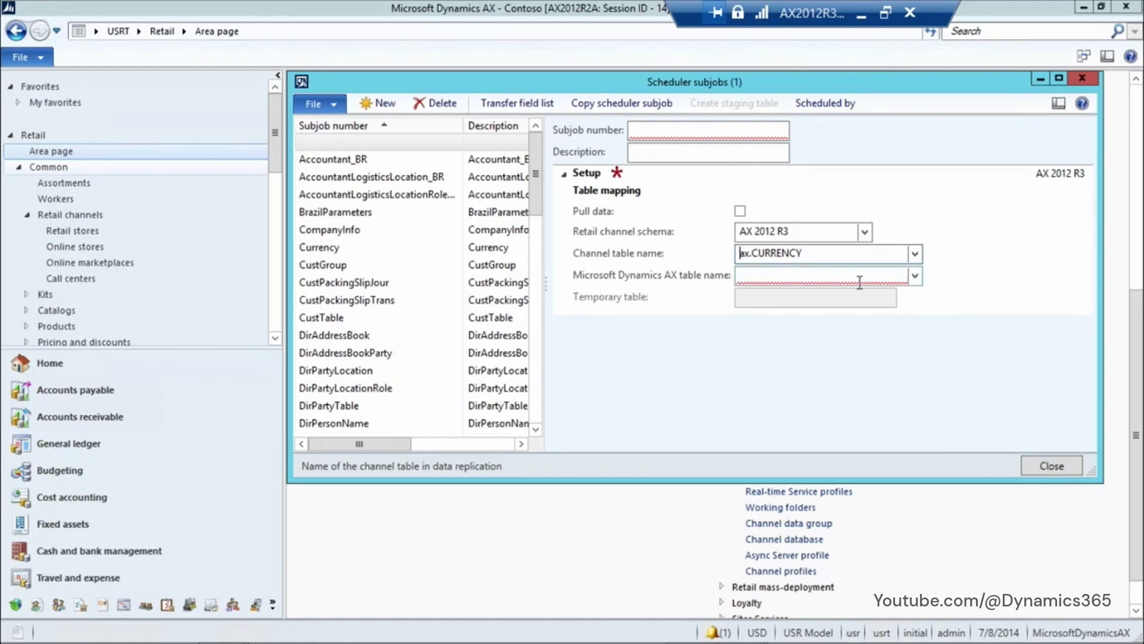
Filter the table lookup by "currency" and set the subjob's Microsoft Dynamics AX table name to Currency
{"action": "left_click", "coordinate": [916, 276]}
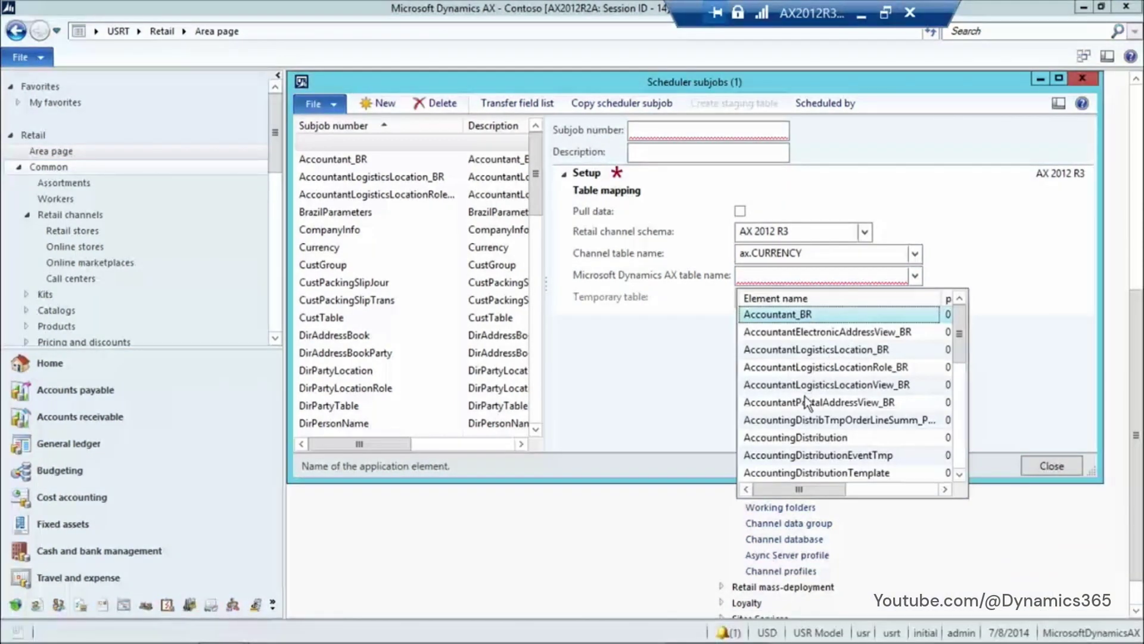
{"action": "left_click_drag", "start_coordinate": [961, 335], "coordinate": [955, 463]}
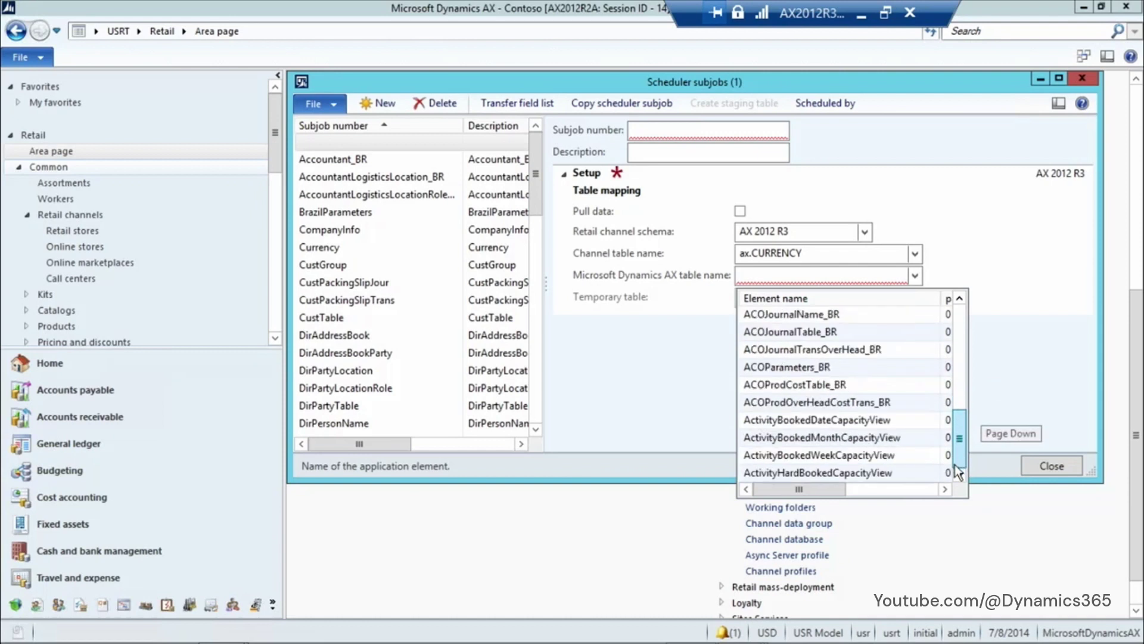
{"action": "key", "text": "ctrl+g"}
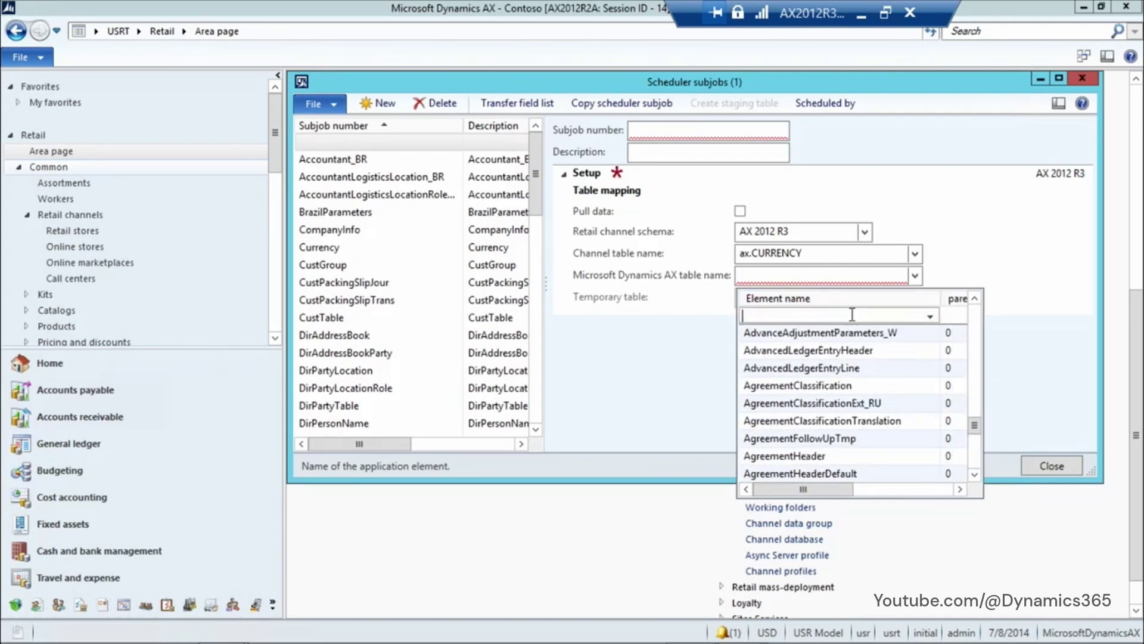
{"action": "type", "text": "currency"}
{"action": "key", "text": "Return"}
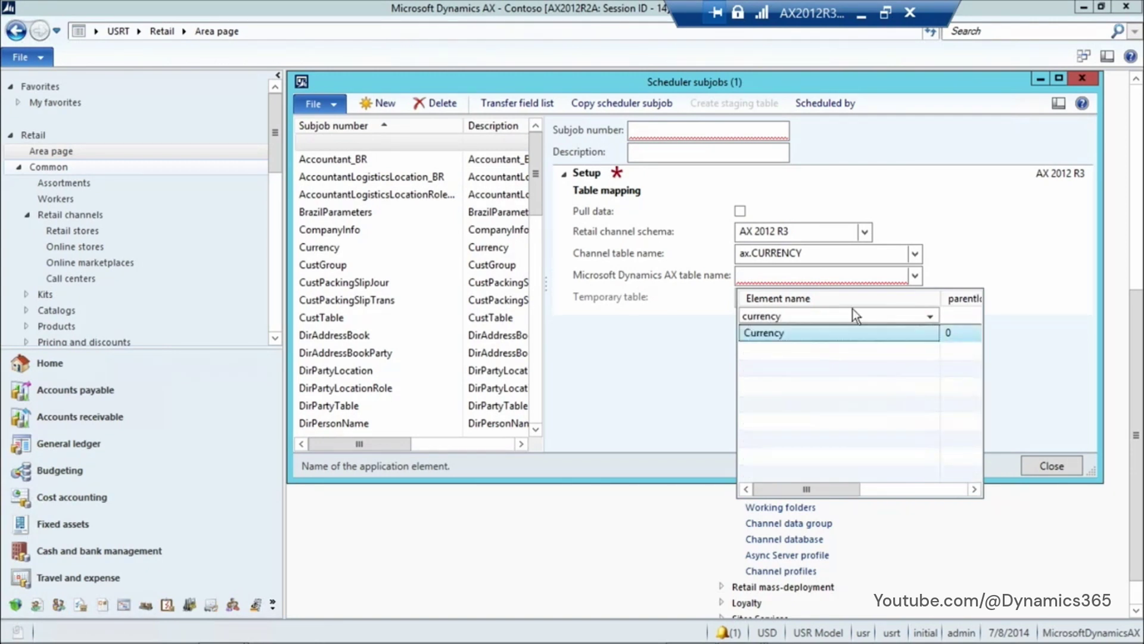
{"action": "left_click", "coordinate": [757, 338]}
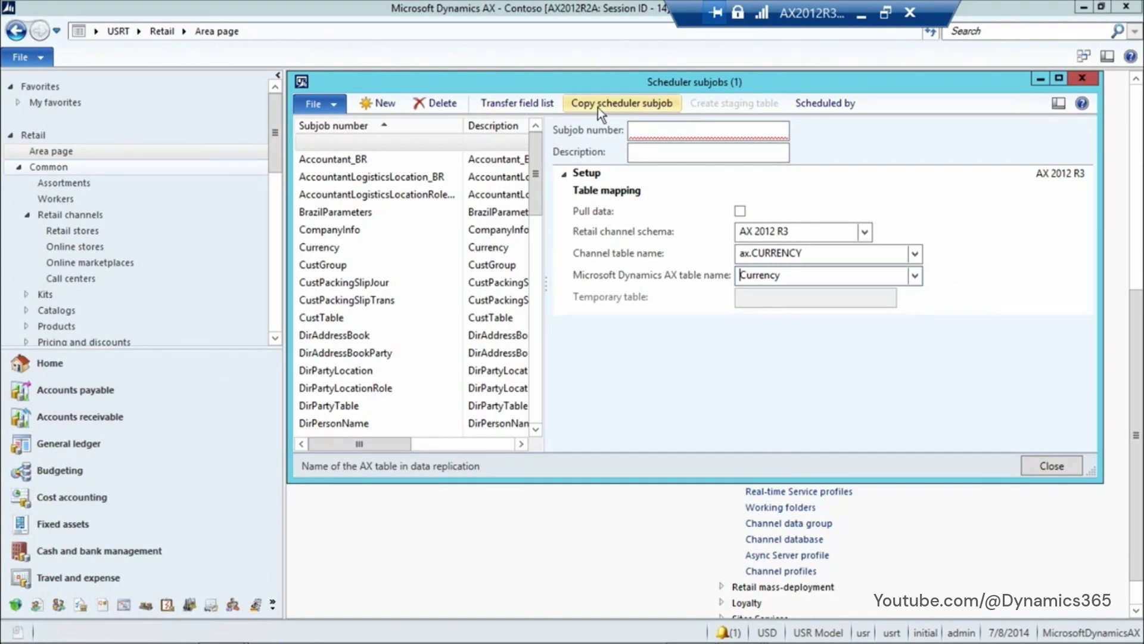
Enter 78SubJob as the subjob number and open its transfer field list
{"action": "left_click", "coordinate": [494, 103]}
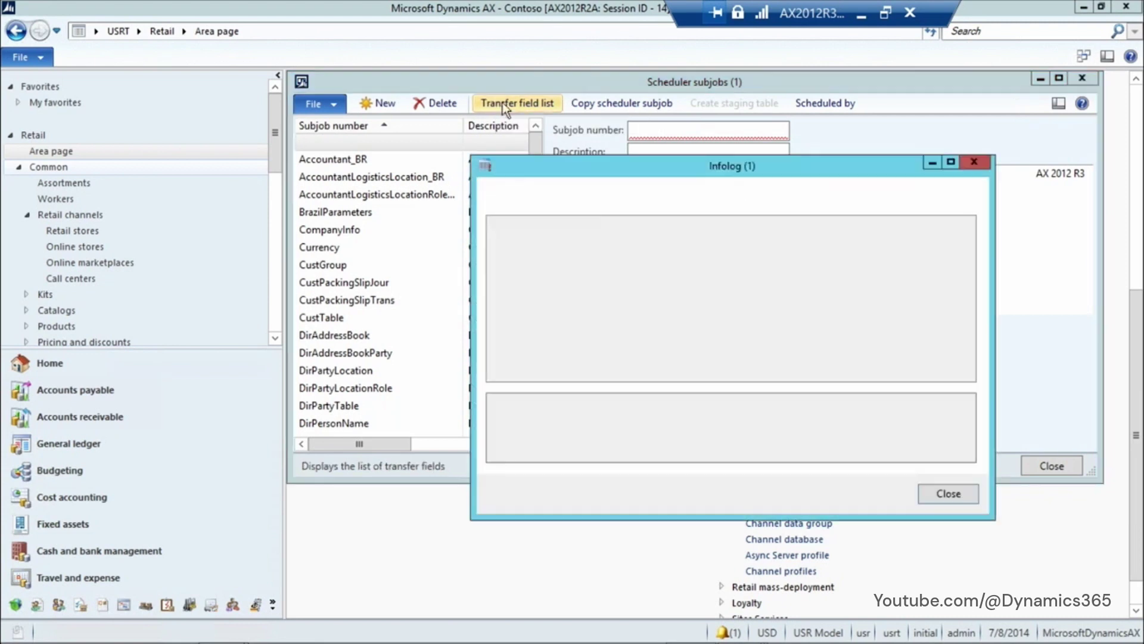
{"action": "left_click", "coordinate": [949, 501]}
{"action": "left_click", "coordinate": [650, 130]}
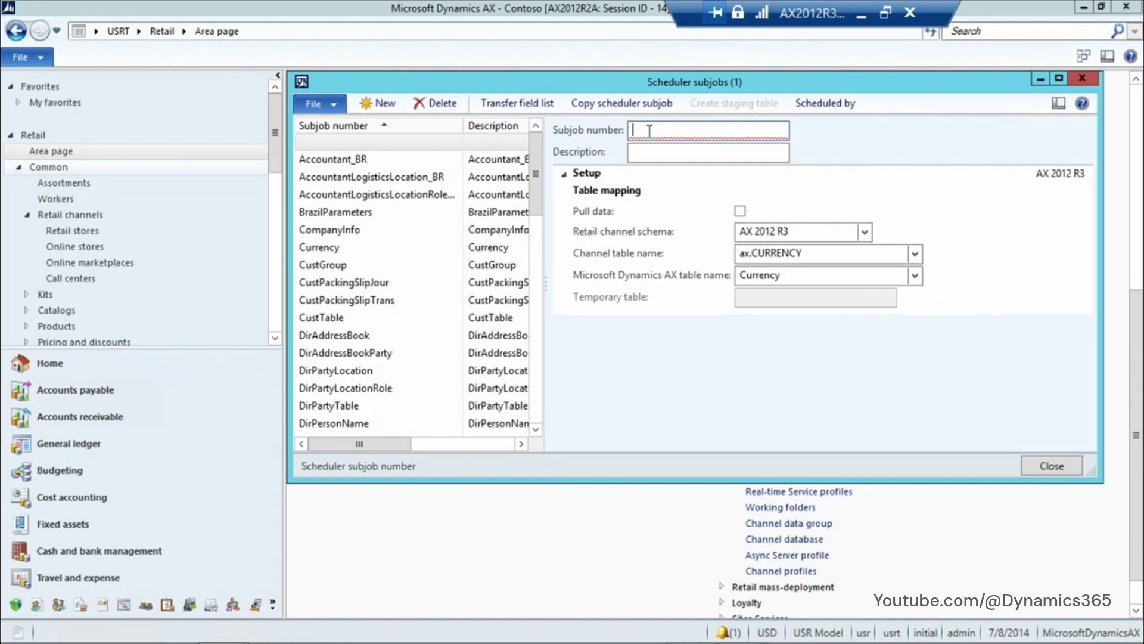
{"action": "type", "text": "78SubJob"}
{"action": "left_click", "coordinate": [549, 106]}
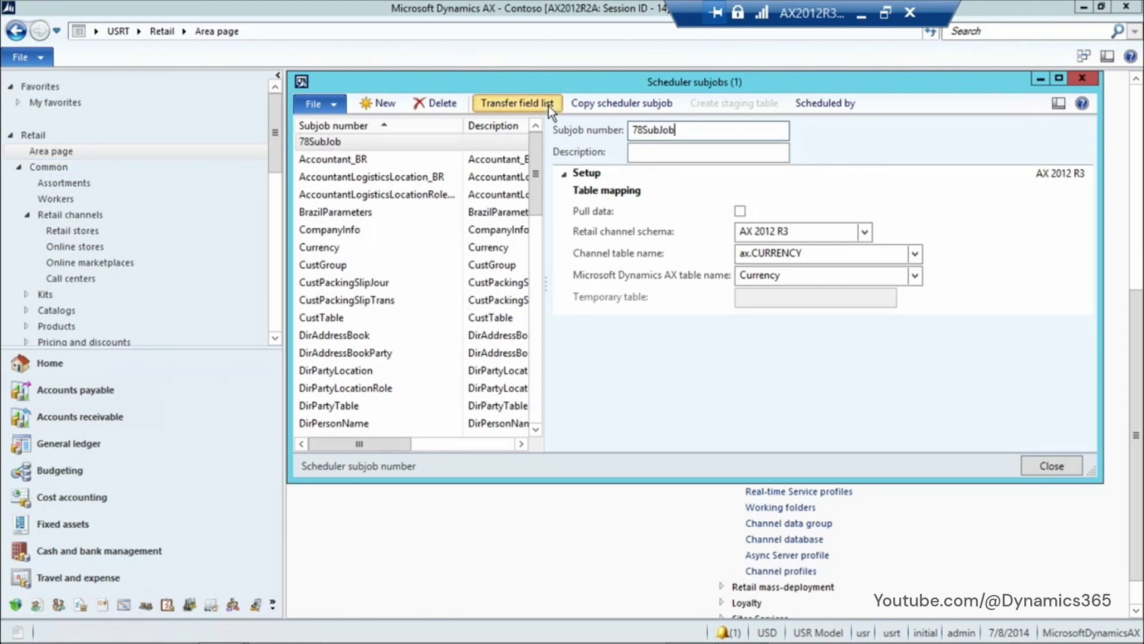
{"action": "left_click", "coordinate": [530, 106]}
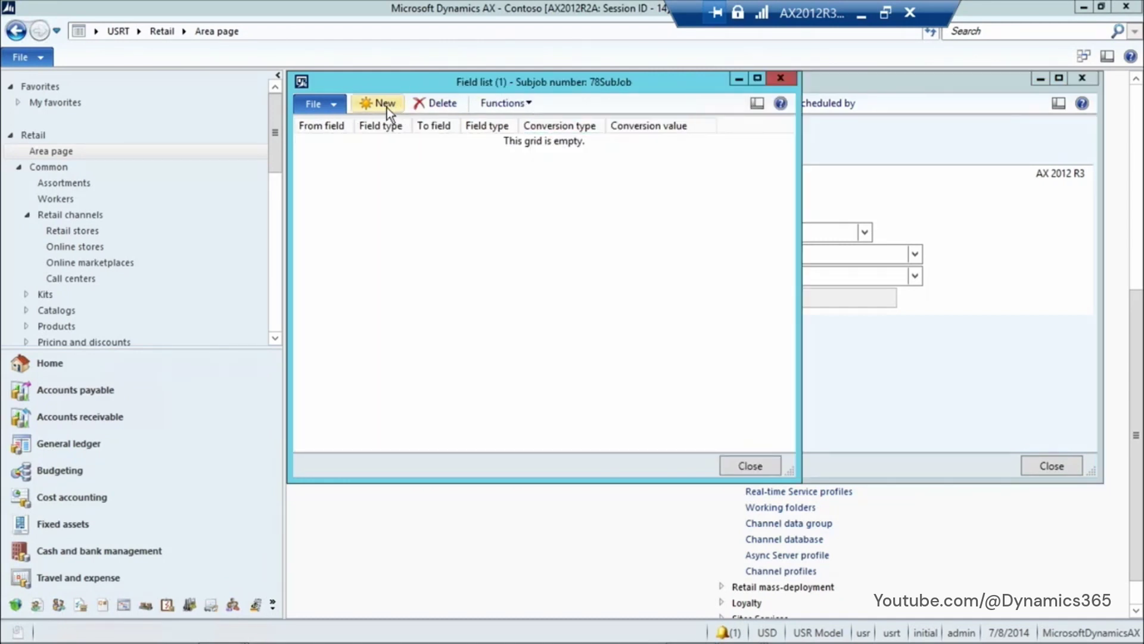
Add a line to the field list that maps the CurrencyCode from field to the CURRENCYCODE to field
{"action": "left_click", "coordinate": [387, 107]}
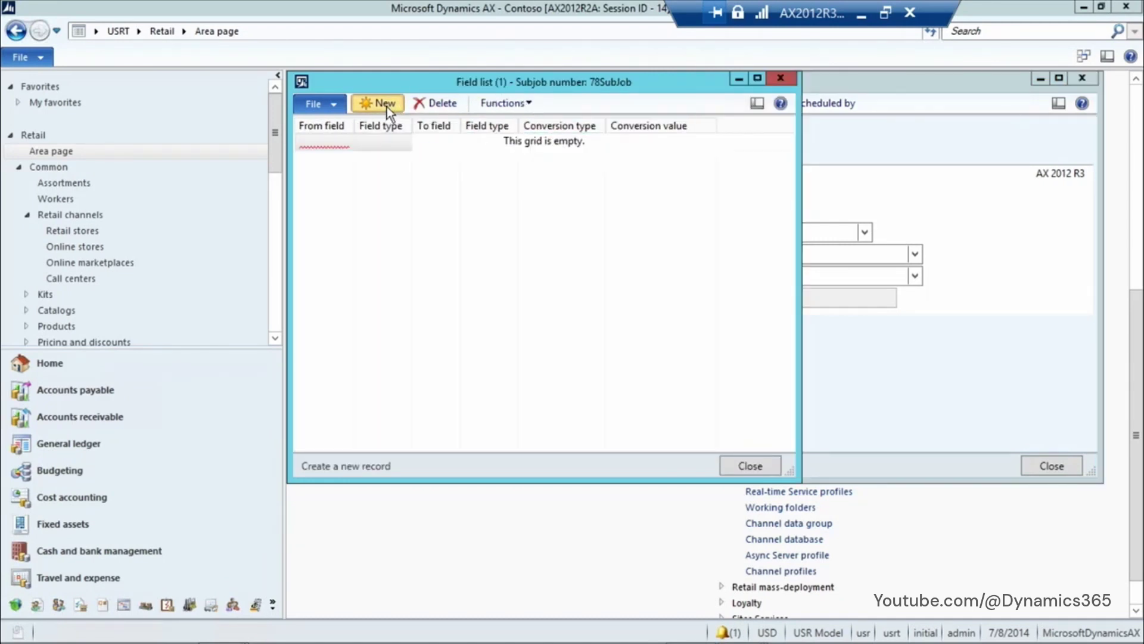
{"action": "left_click", "coordinate": [345, 141]}
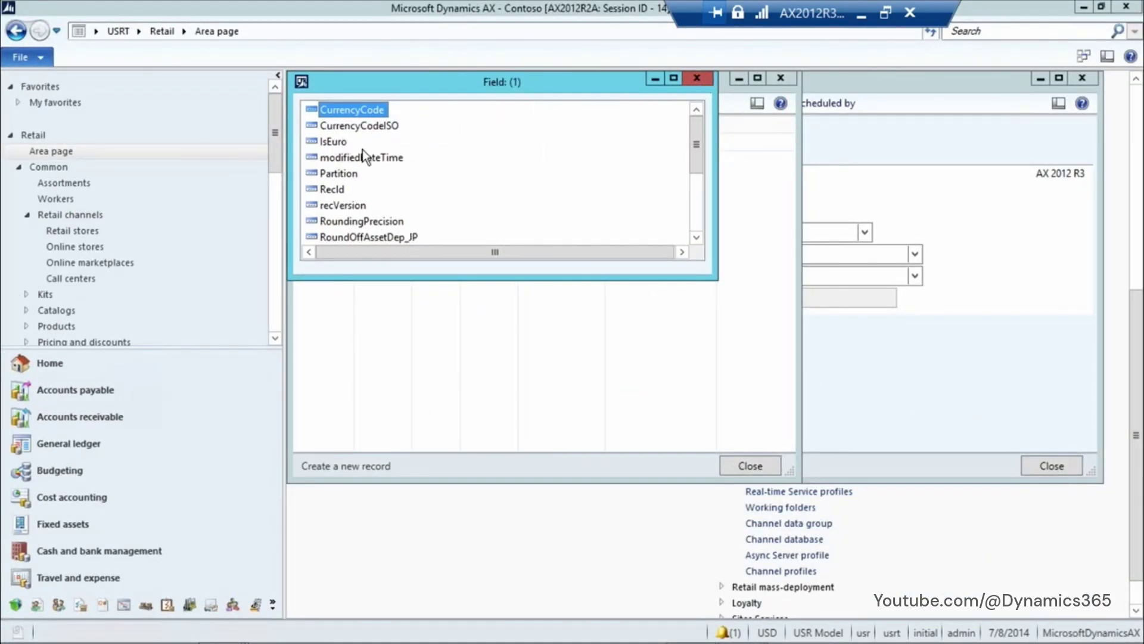
{"action": "left_click", "coordinate": [371, 110]}
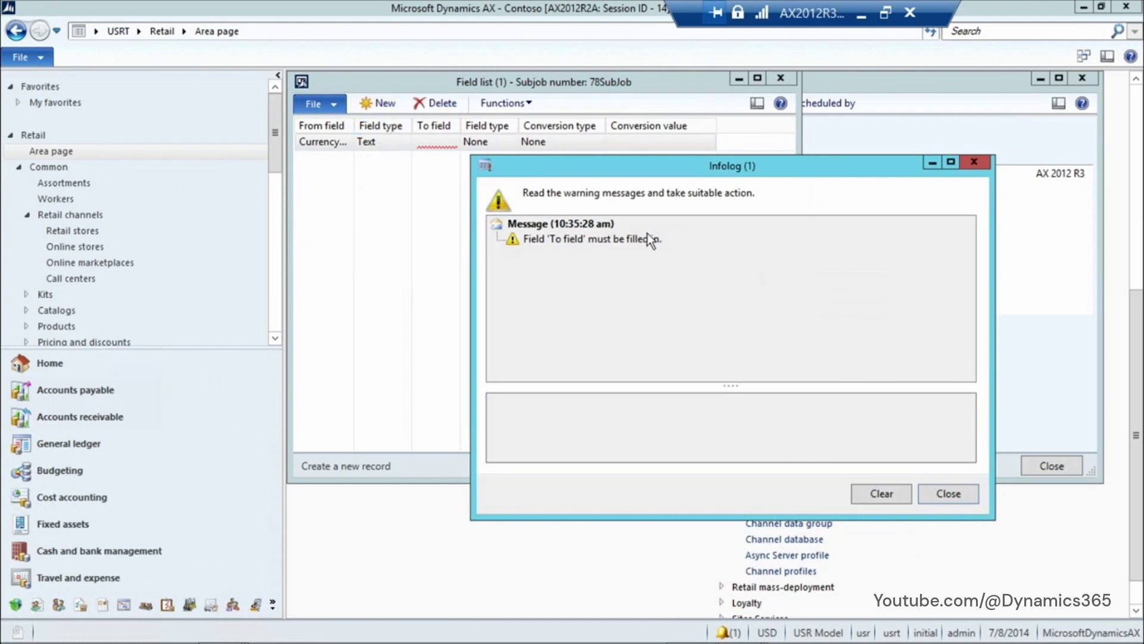
{"action": "left_click", "coordinate": [952, 497]}
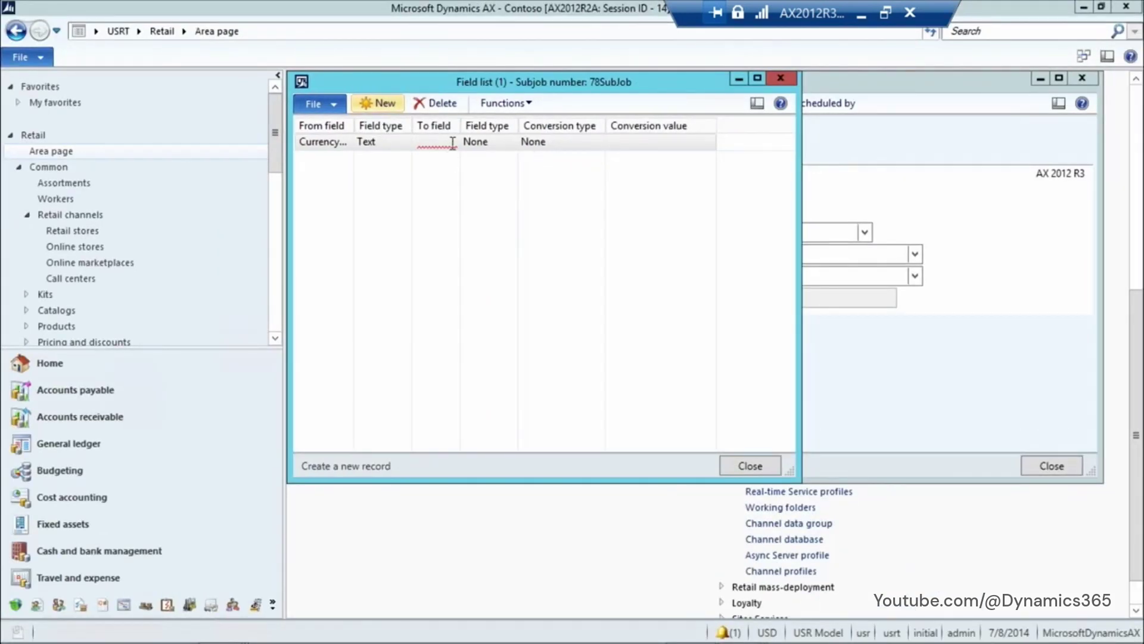
{"action": "left_click", "coordinate": [461, 143]}
{"action": "left_click", "coordinate": [461, 143]}
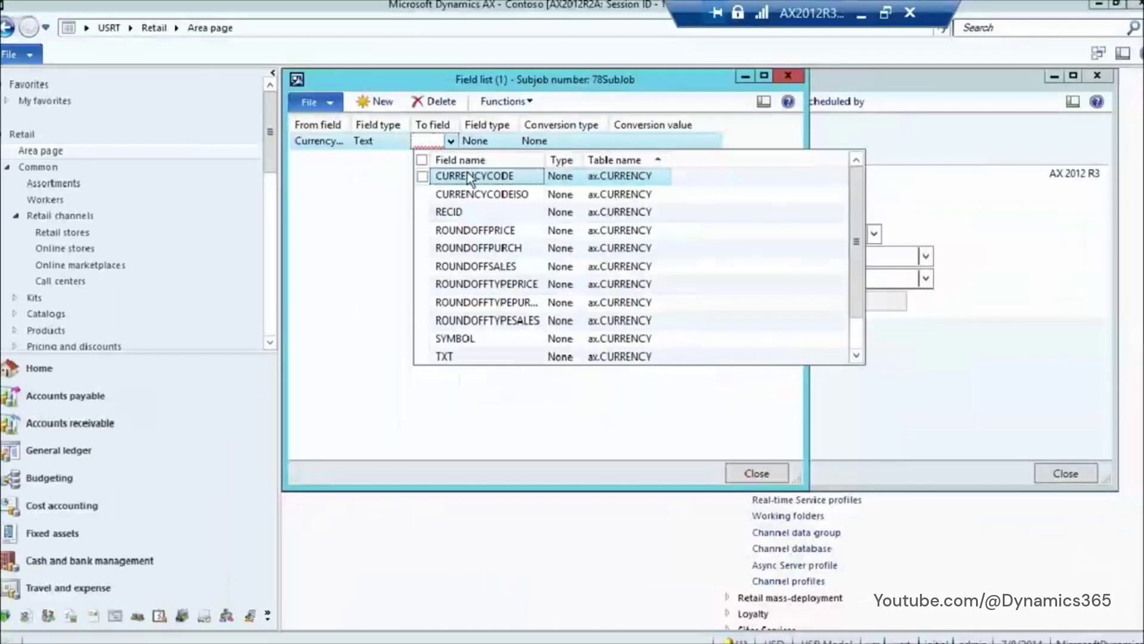
{"action": "left_click", "coordinate": [464, 181]}
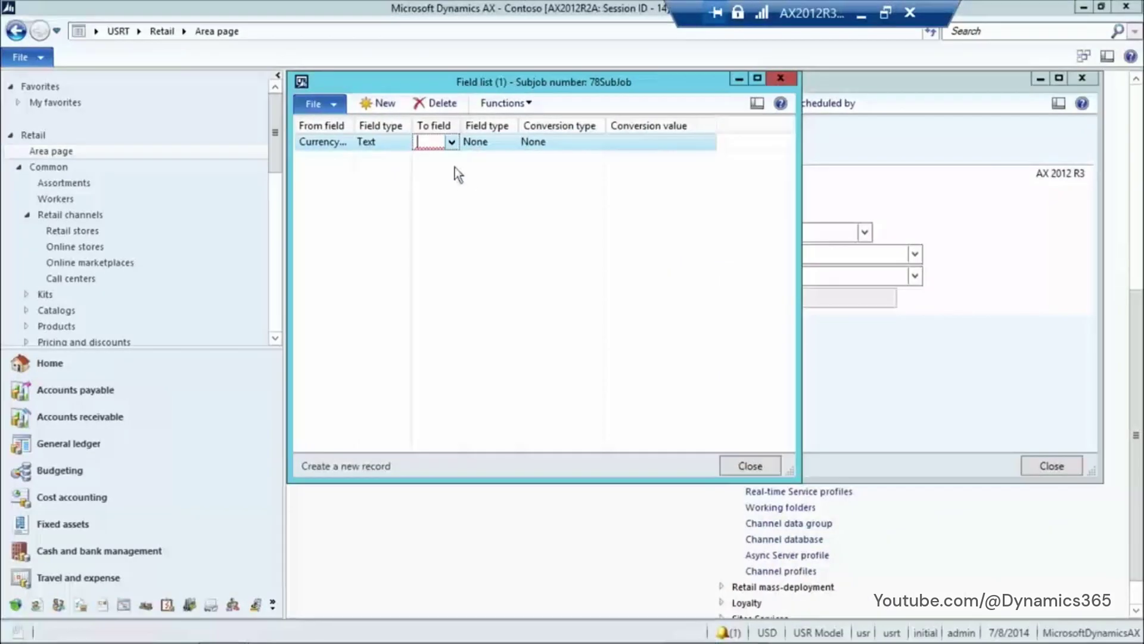
{"action": "left_click", "coordinate": [460, 174]}
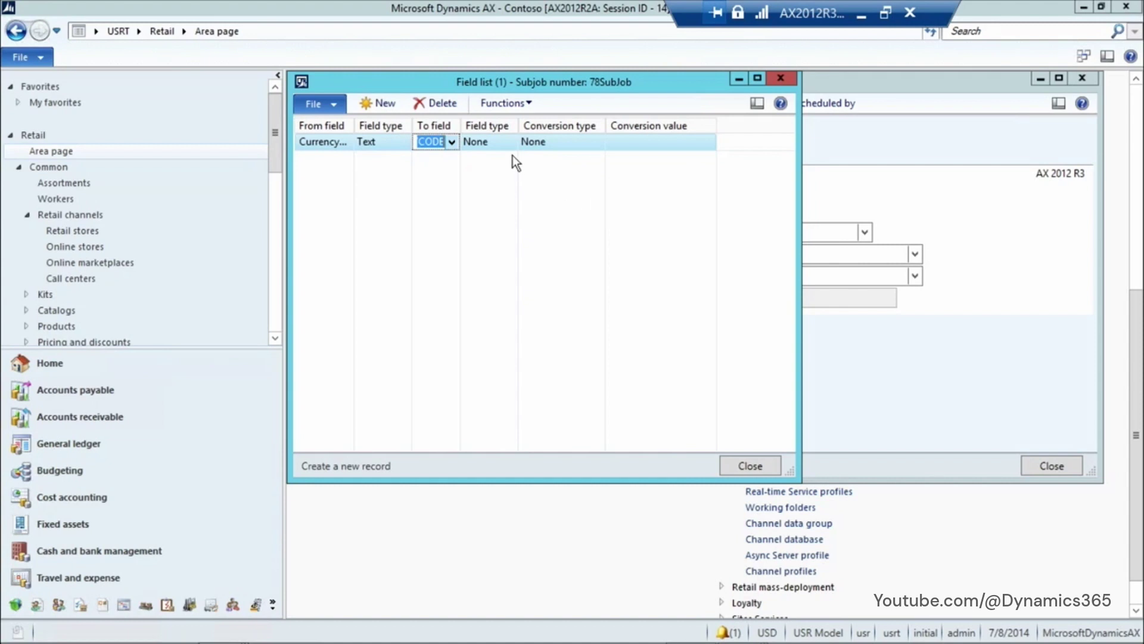
Set the conversion type of the currency code field line to =
{"action": "left_click", "coordinate": [501, 142]}
{"action": "left_click", "coordinate": [542, 147]}
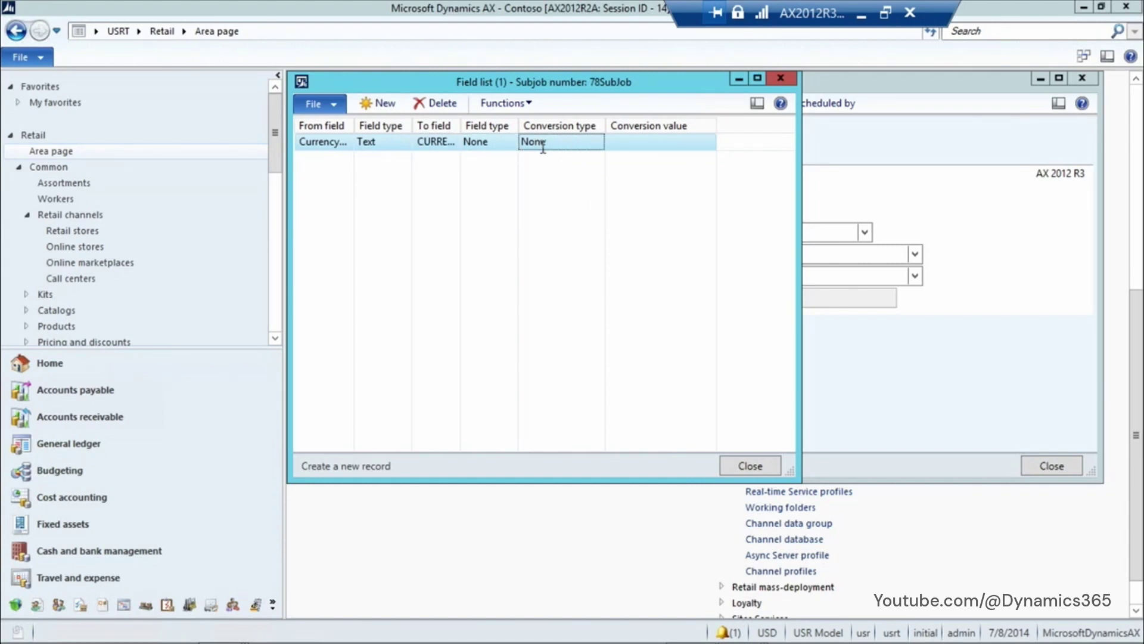
{"action": "left_click", "coordinate": [387, 142]}
{"action": "left_click", "coordinate": [586, 143]}
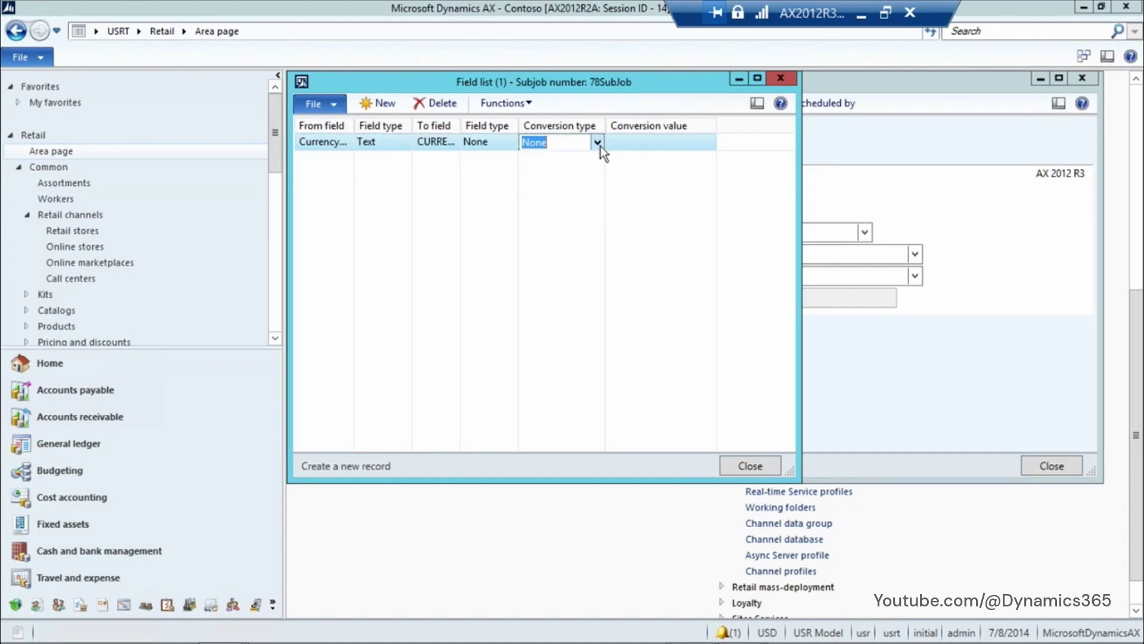
{"action": "left_click", "coordinate": [599, 146]}
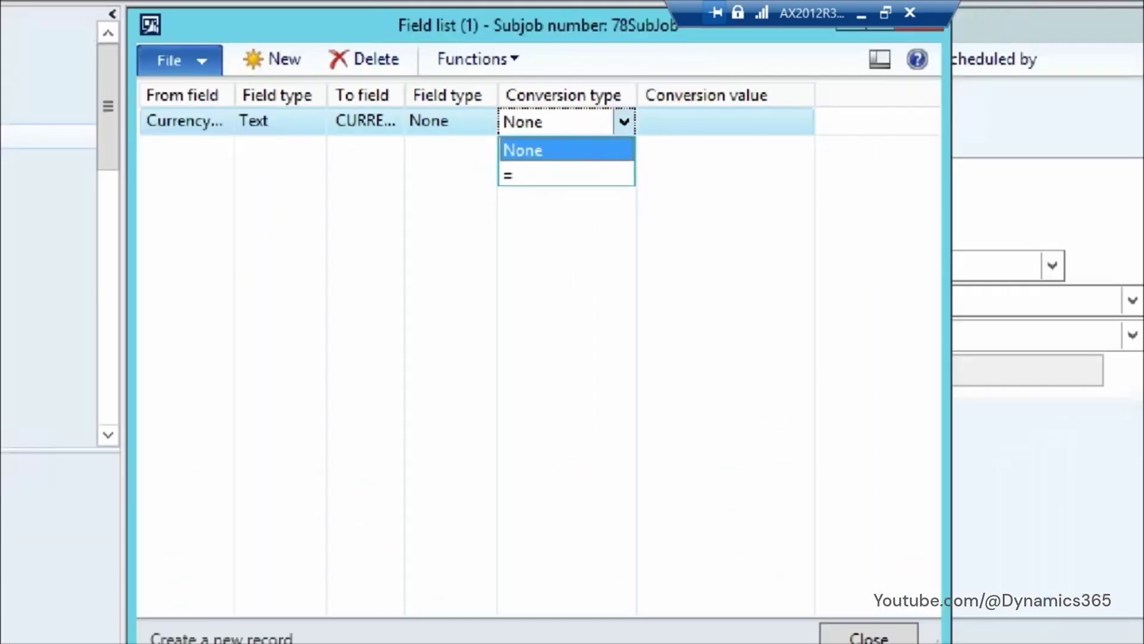
{"action": "left_click", "coordinate": [524, 150]}
{"action": "left_click", "coordinate": [597, 143]}
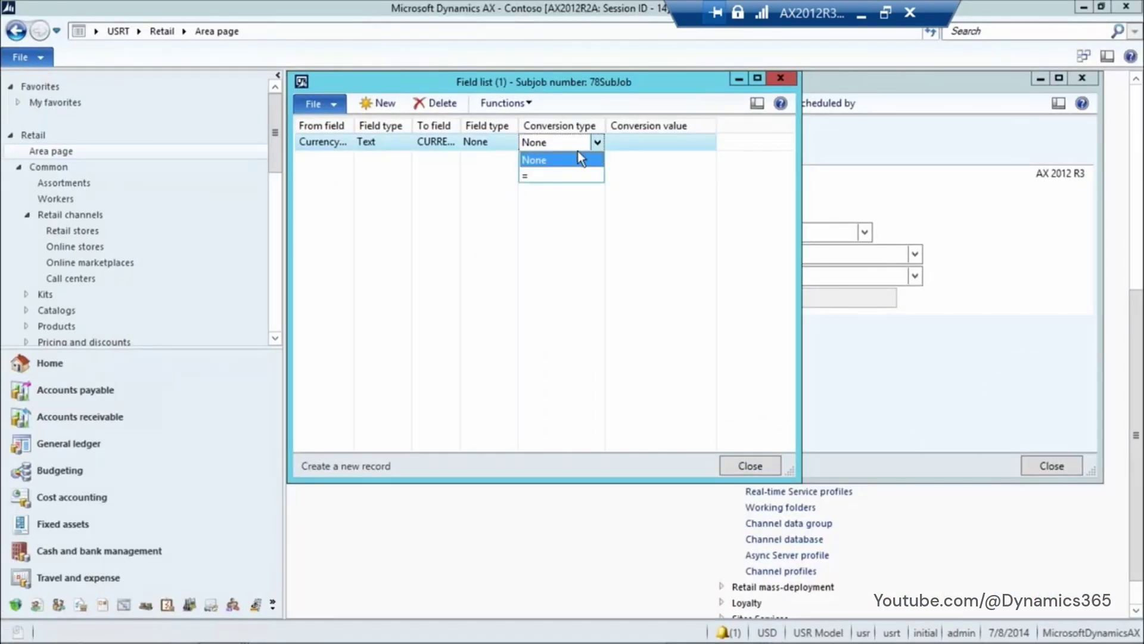
{"action": "left_click", "coordinate": [532, 175]}
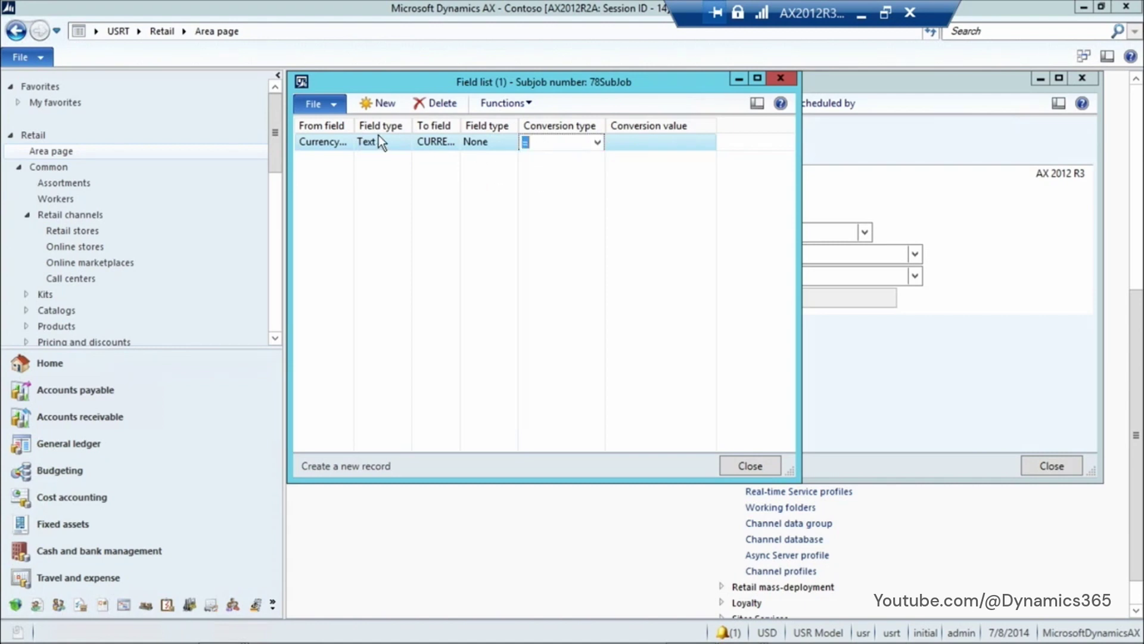
{"action": "left_click", "coordinate": [403, 143]}
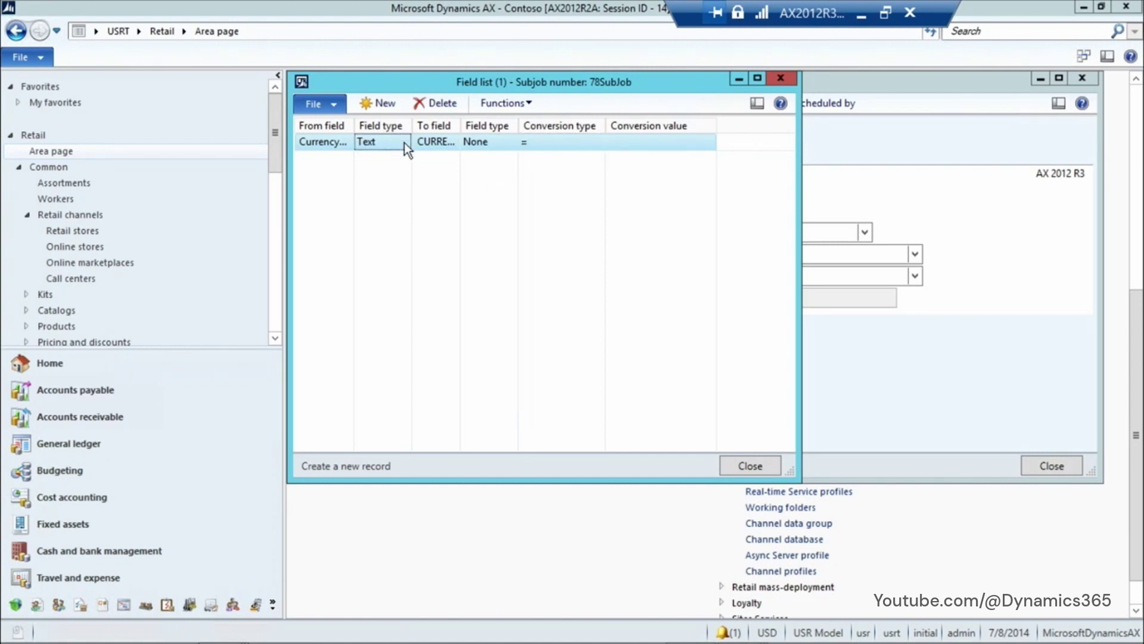
Check the conversion value entry of the field line and show its conversion type choices
{"action": "left_click", "coordinate": [687, 145]}
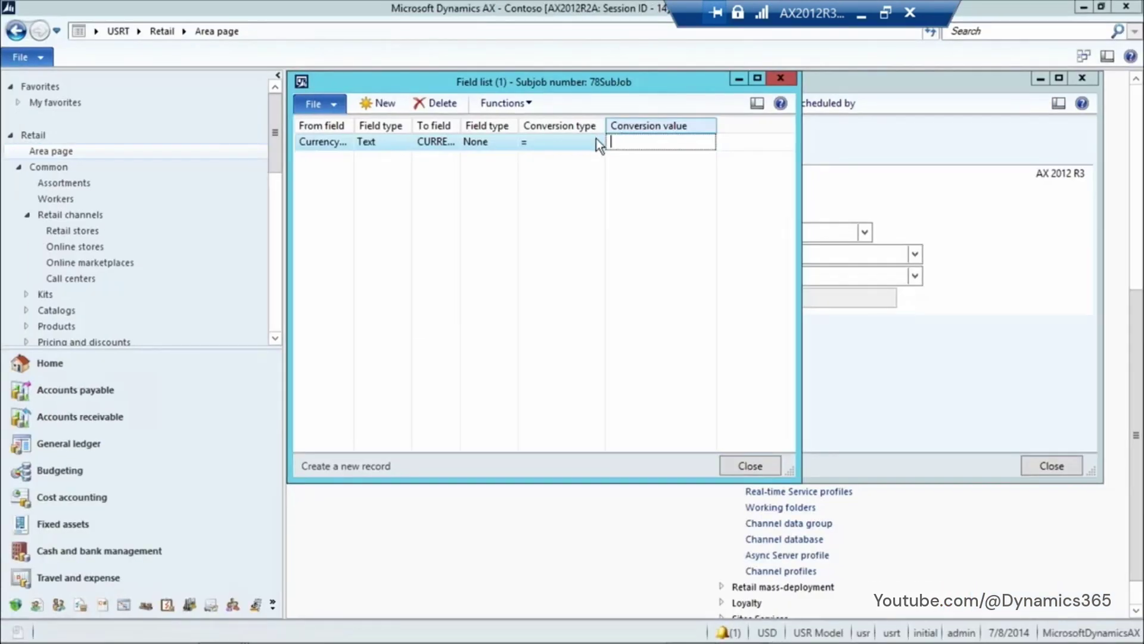
{"action": "left_click", "coordinate": [578, 149]}
{"action": "left_click", "coordinate": [597, 142]}
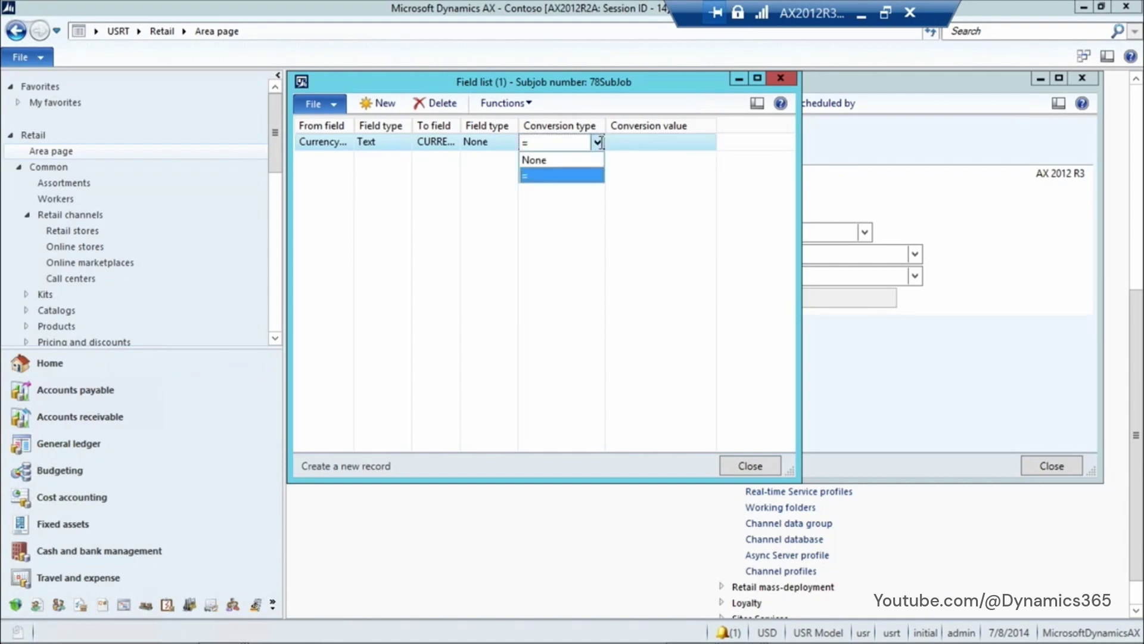
Set the currency field's conversion type to None, match the AX and channel database fields of subjob 78SubJob, and close its field list
{"action": "left_click", "coordinate": [565, 161]}
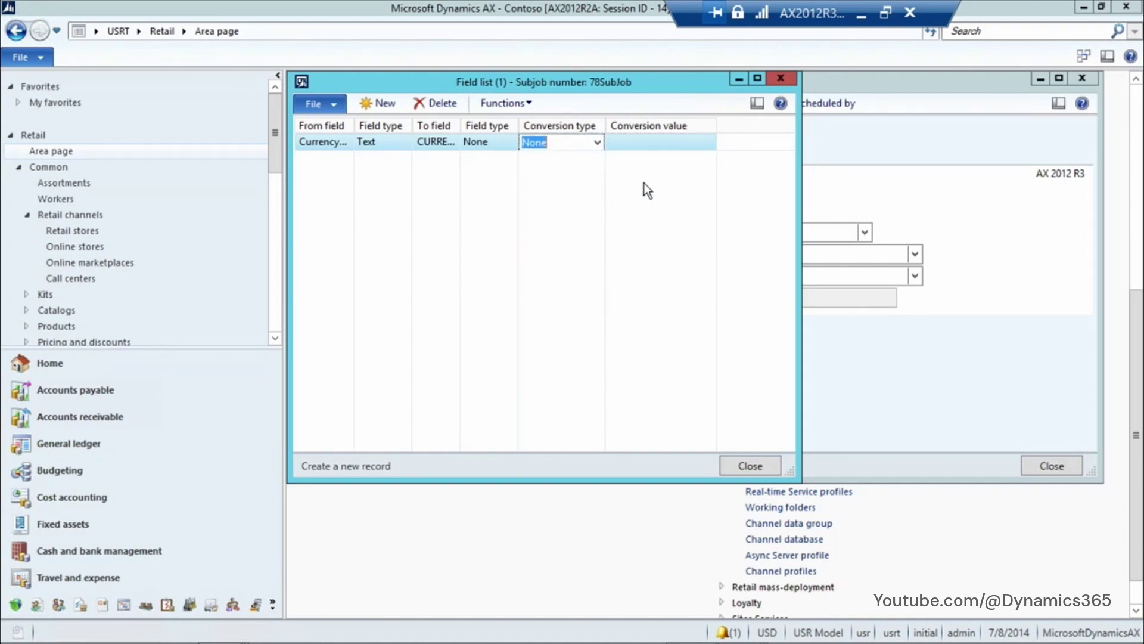
{"action": "left_click", "coordinate": [528, 105]}
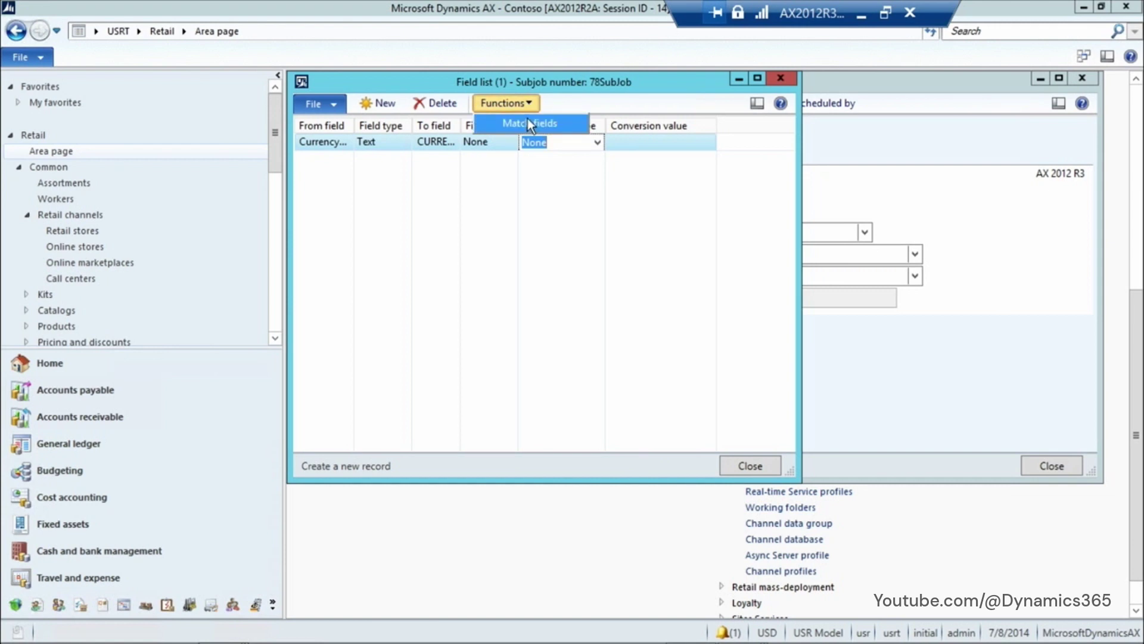
{"action": "left_click", "coordinate": [528, 122]}
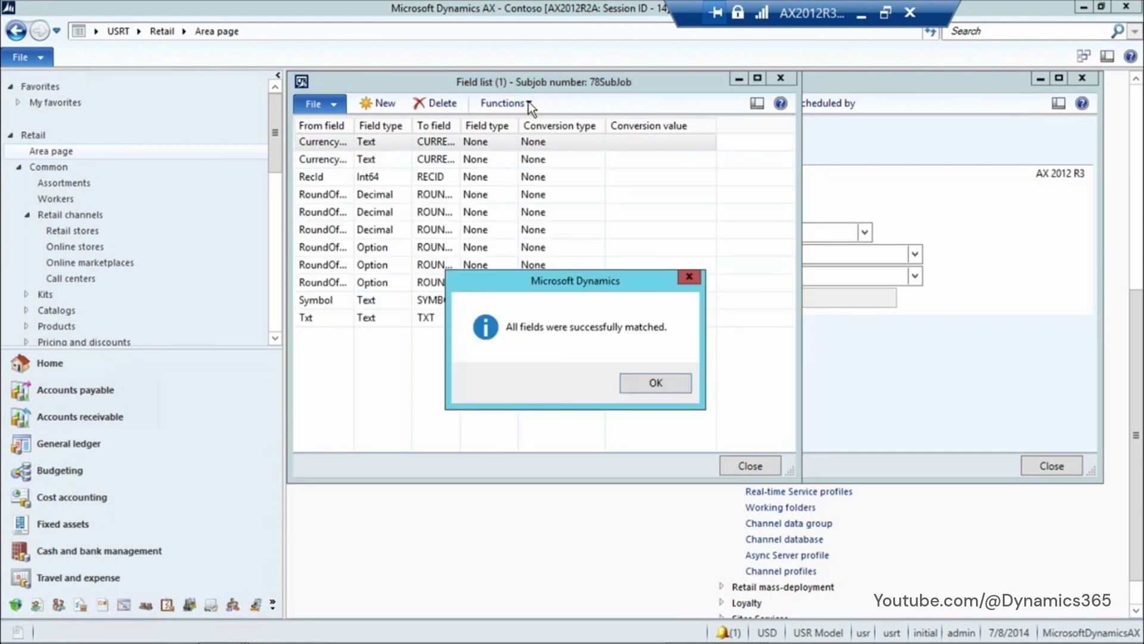
{"action": "left_click", "coordinate": [653, 384]}
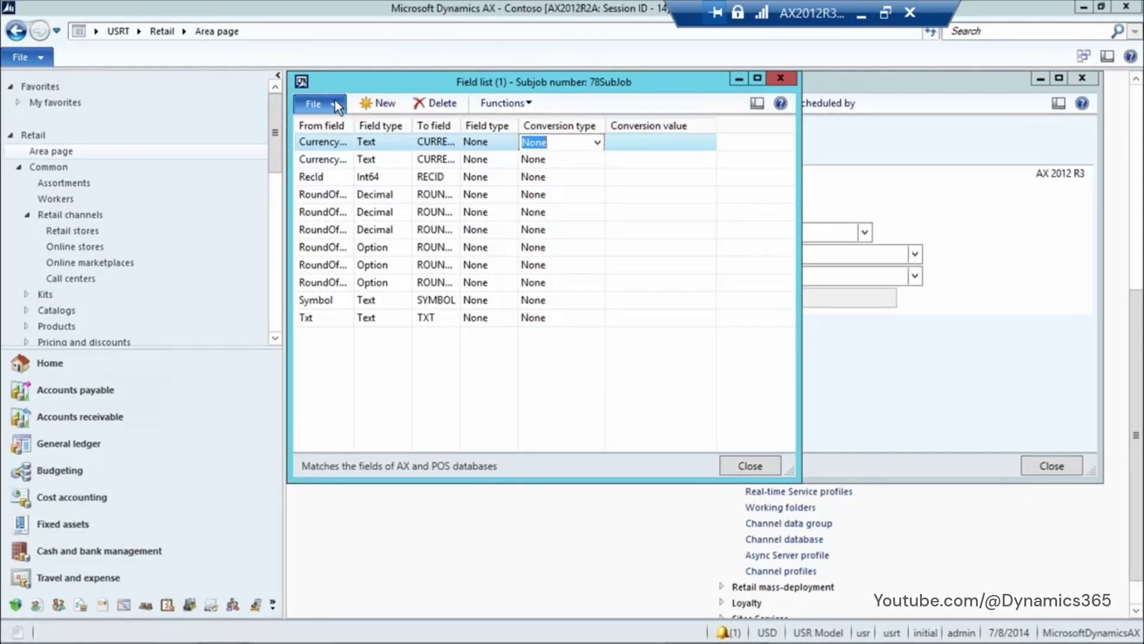
{"action": "left_click", "coordinate": [335, 104]}
{"action": "left_click", "coordinate": [714, 421]}
{"action": "left_click", "coordinate": [784, 81]}
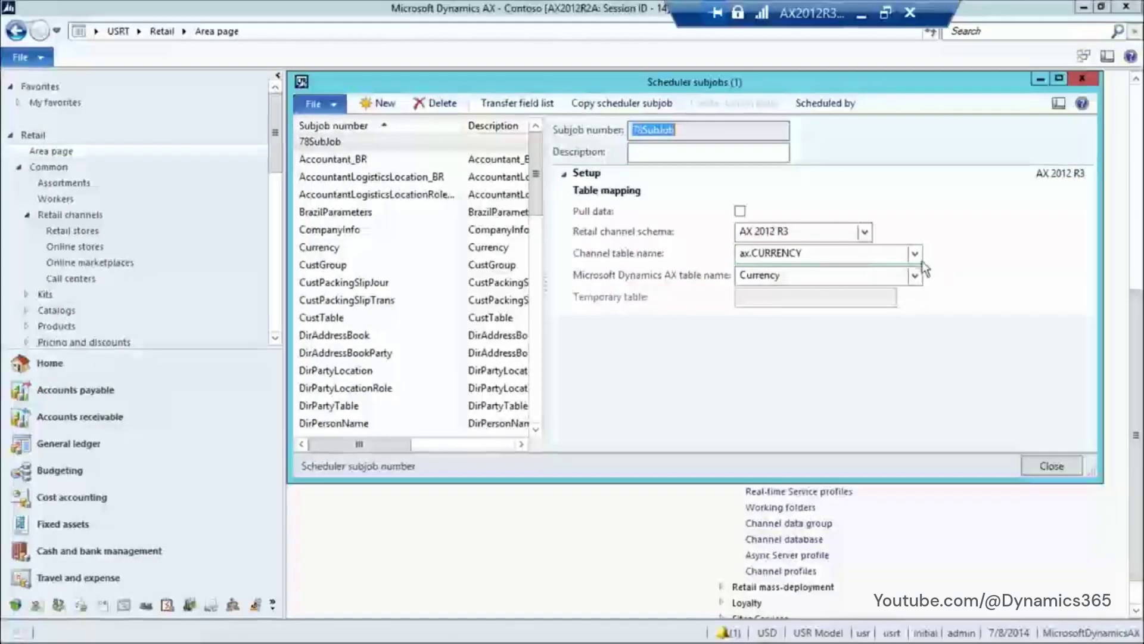
Look through the channel tables available for subjob 78SubJob without changing the selected table
{"action": "left_click", "coordinate": [914, 253]}
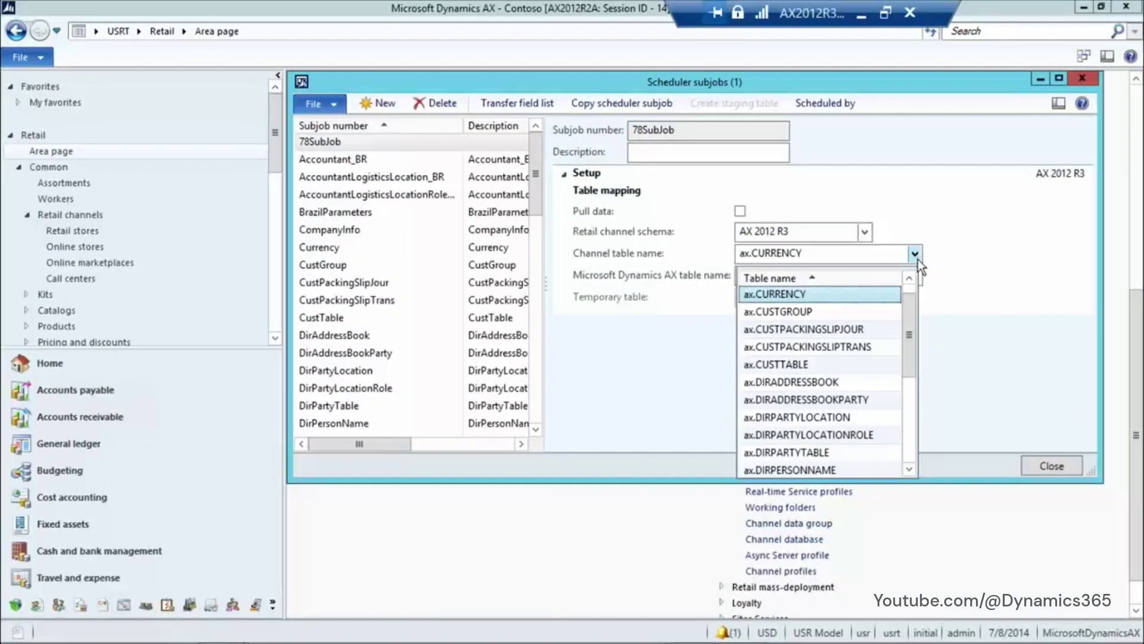
{"action": "left_click_drag", "start_coordinate": [910, 315], "coordinate": [999, 263]}
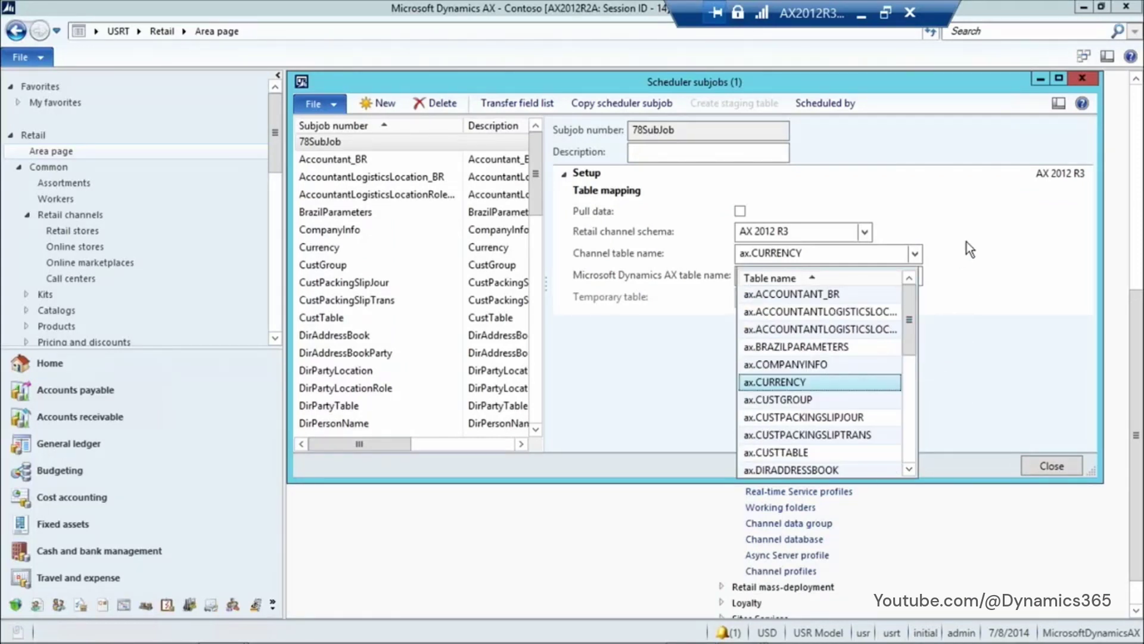
{"action": "left_click", "coordinate": [967, 242]}
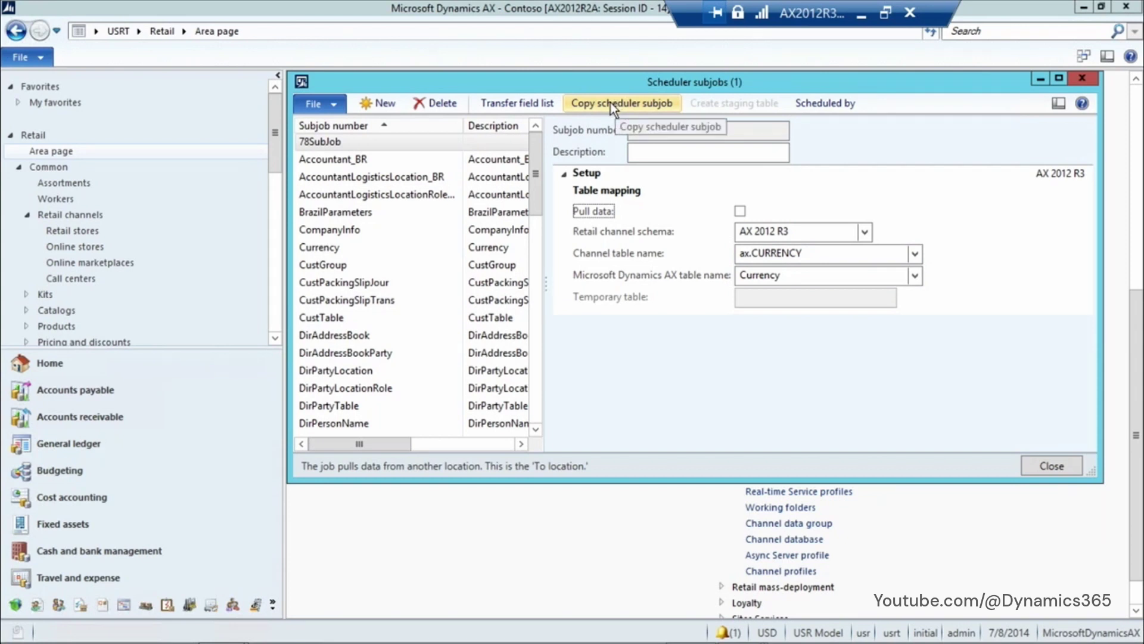
Check which scheduler job the Currency subjob is scheduled by
{"action": "left_click", "coordinate": [320, 253]}
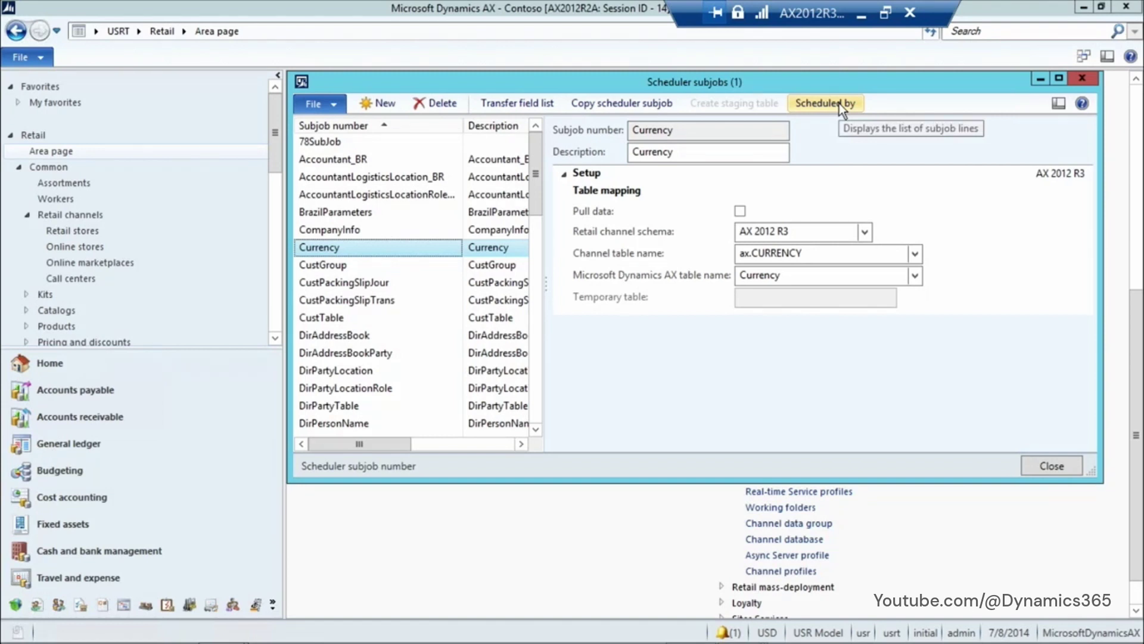
{"action": "left_click", "coordinate": [839, 103]}
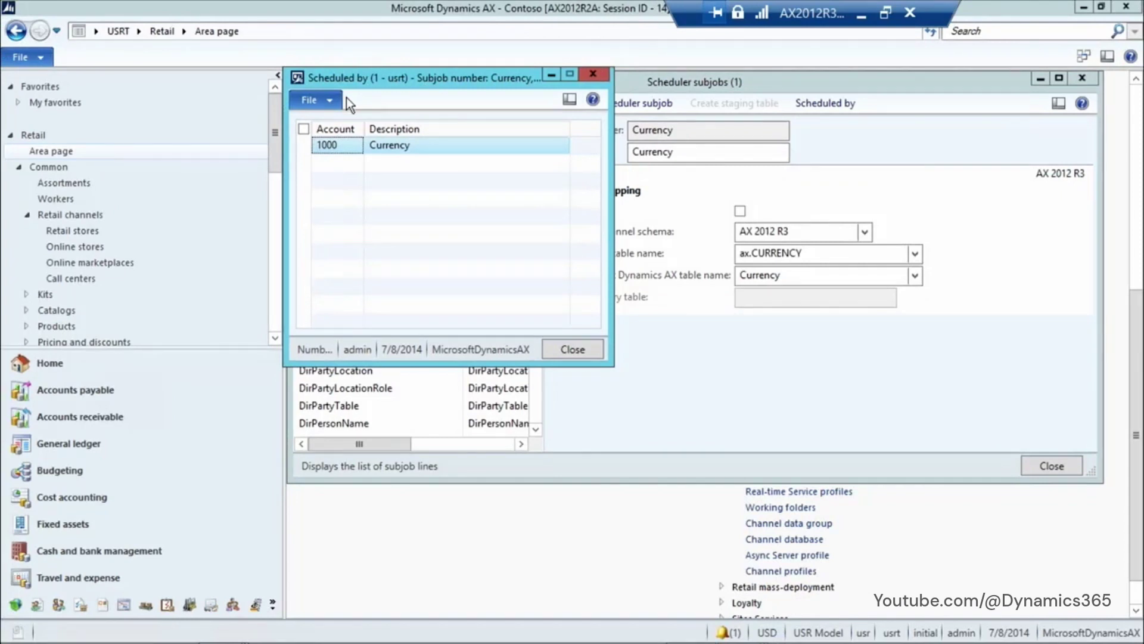
{"action": "left_click", "coordinate": [594, 75]}
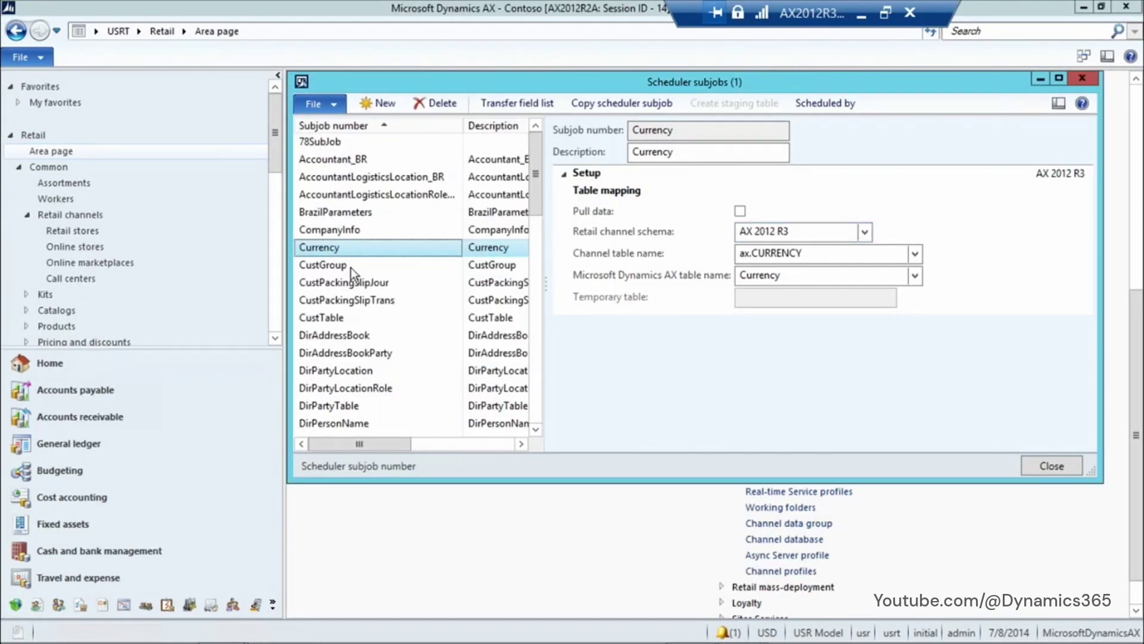
Delete the scheduler subjob 78SubJob and close the subjobs form
{"action": "left_click", "coordinate": [335, 140]}
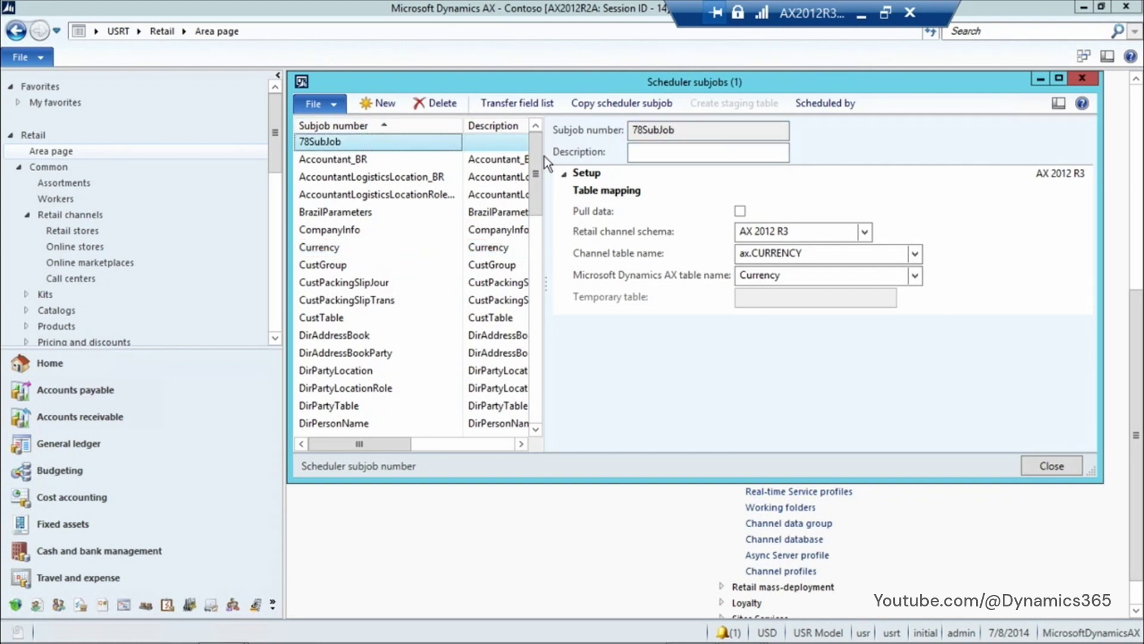
{"action": "left_click", "coordinate": [432, 105]}
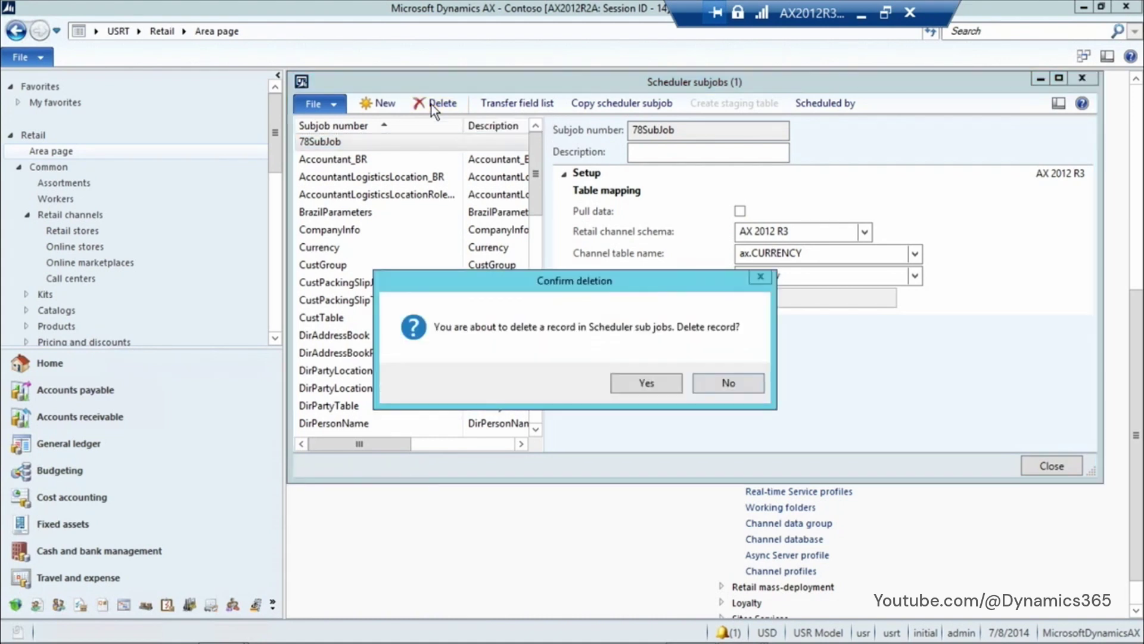
{"action": "left_click", "coordinate": [647, 383]}
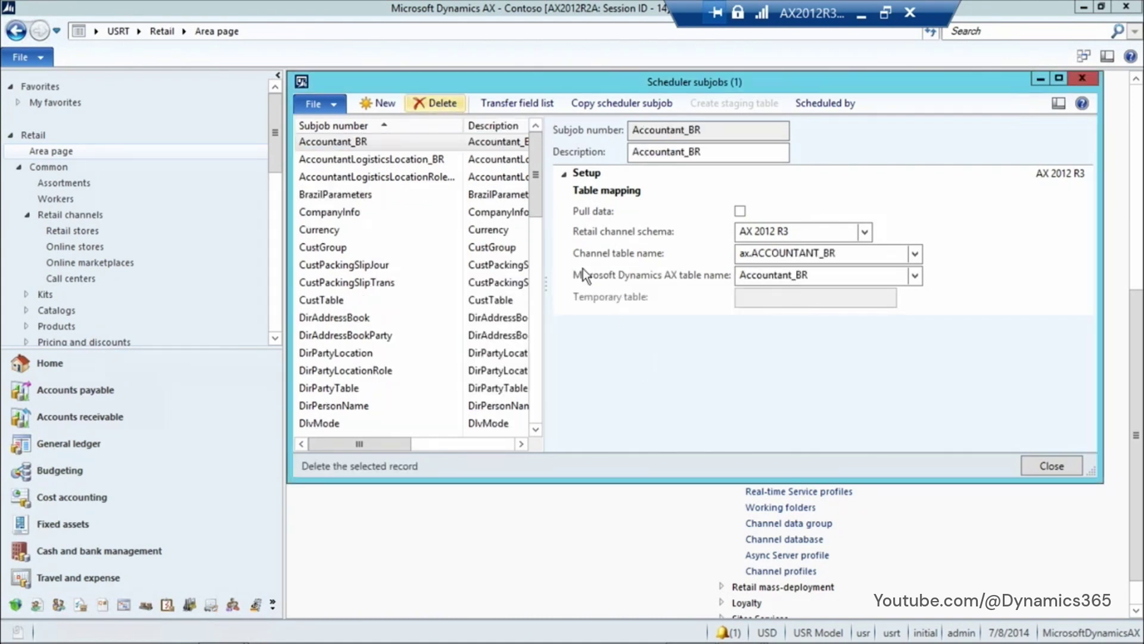
{"action": "left_click", "coordinate": [1083, 78]}
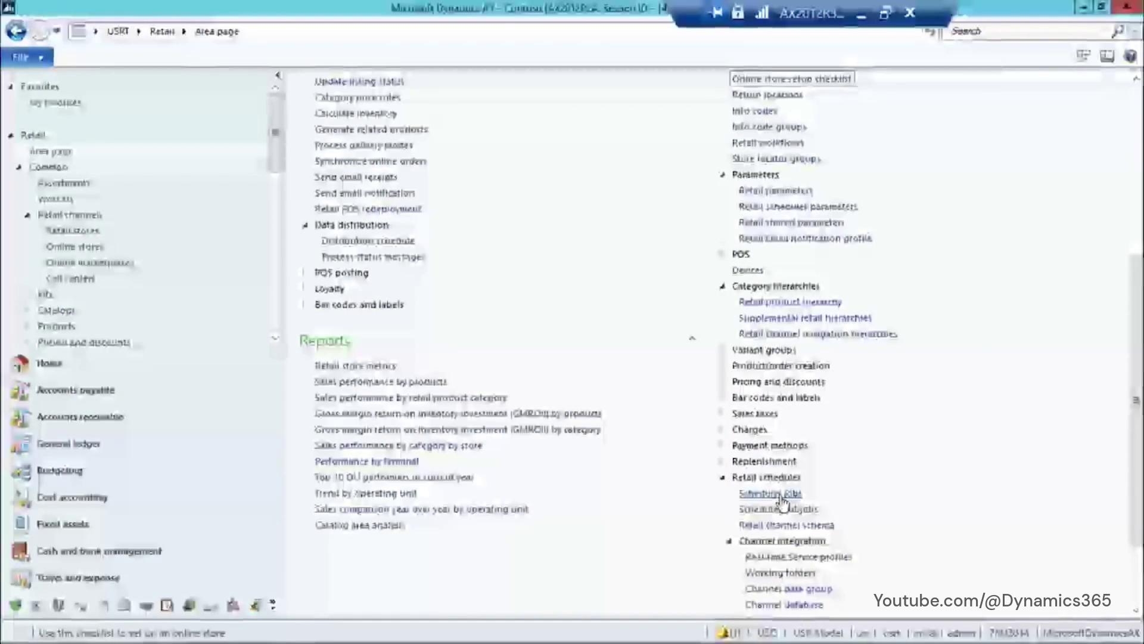
Open the scheduler jobs and review the subjobs assigned to the Currency job 1000
{"action": "left_click", "coordinate": [781, 496]}
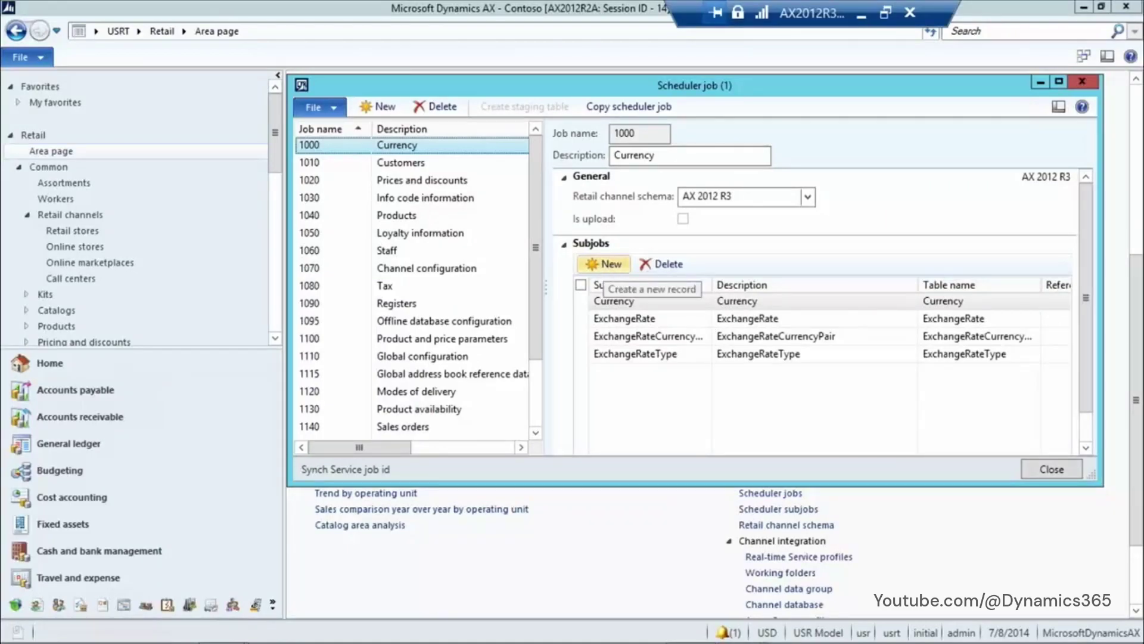
{"action": "key", "text": "ctrl+1"}
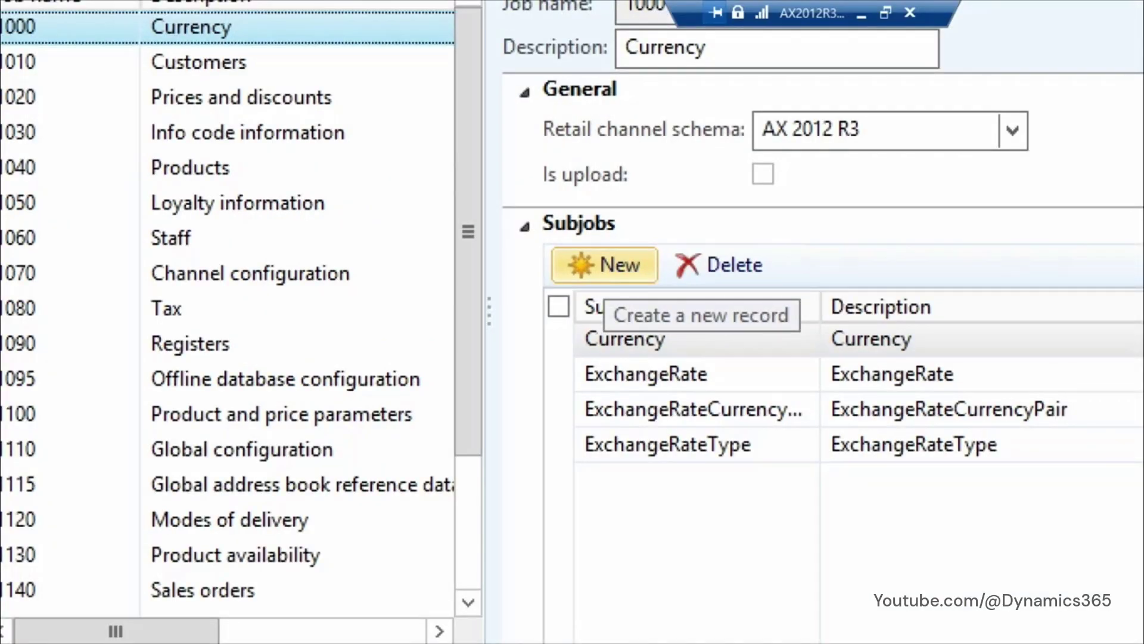
{"action": "key", "text": "Escape"}
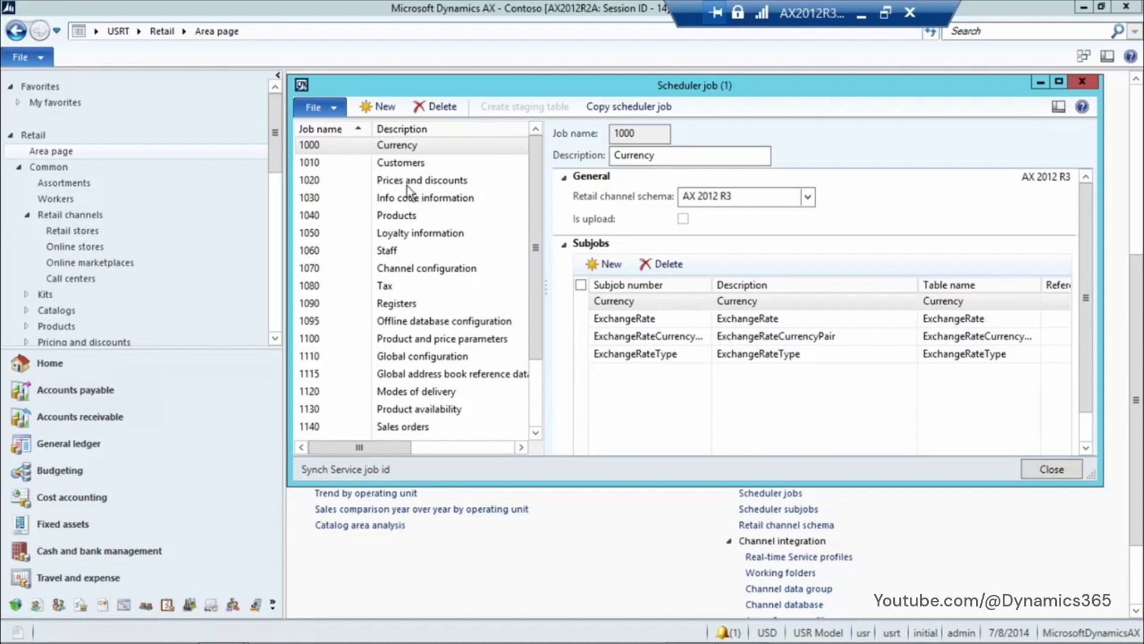
{"action": "left_click", "coordinate": [160, 31]}
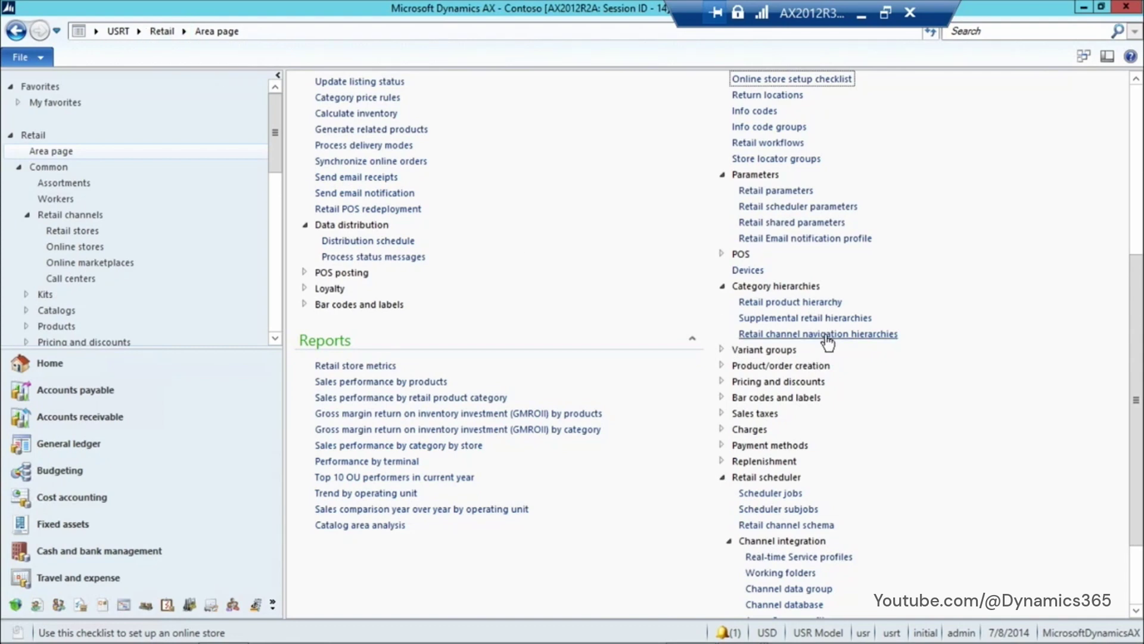
Open the retail parameters and view the prompt for initializing the base configuration data, declining the initialization
{"action": "scroll", "coordinate": [825, 330], "scroll_direction": "up", "scroll_amount": 5}
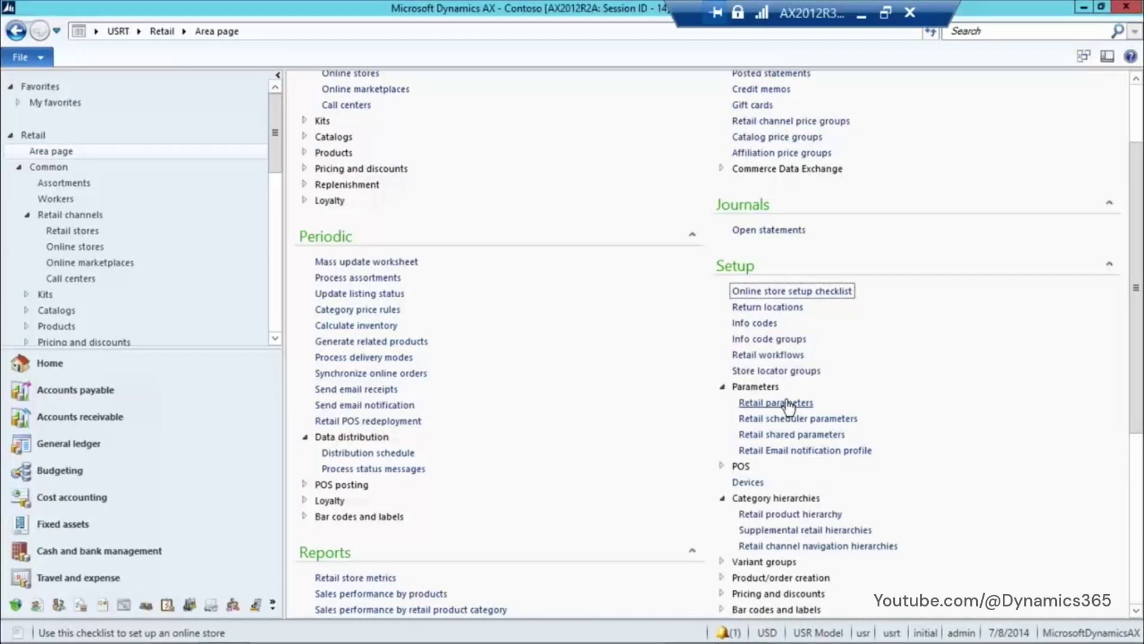
{"action": "left_click", "coordinate": [787, 406]}
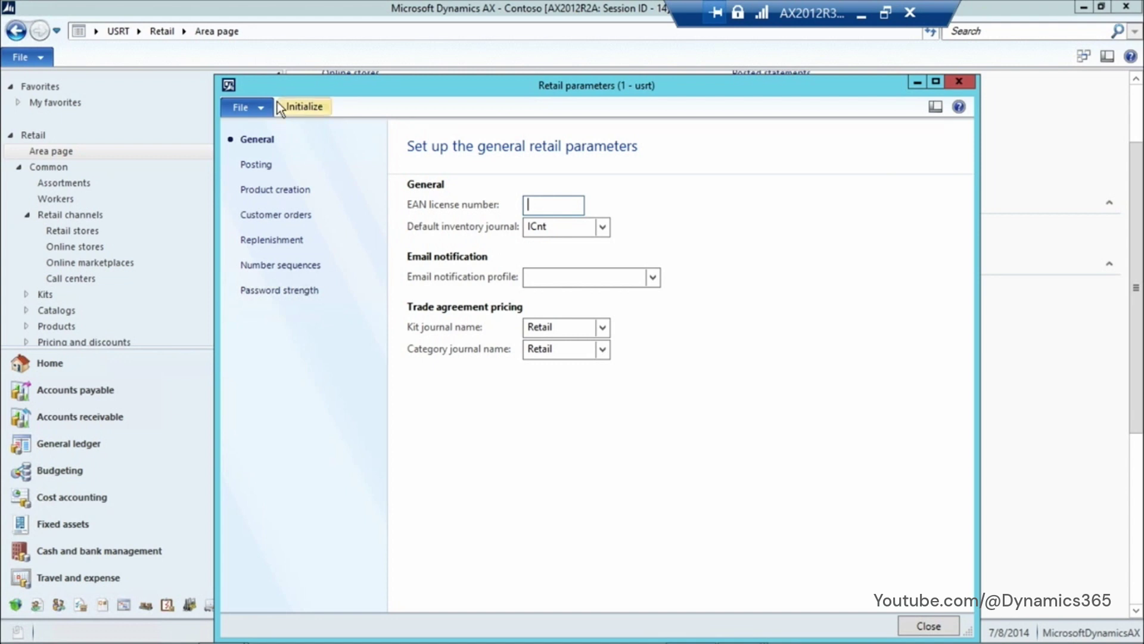
{"action": "left_click", "coordinate": [309, 106]}
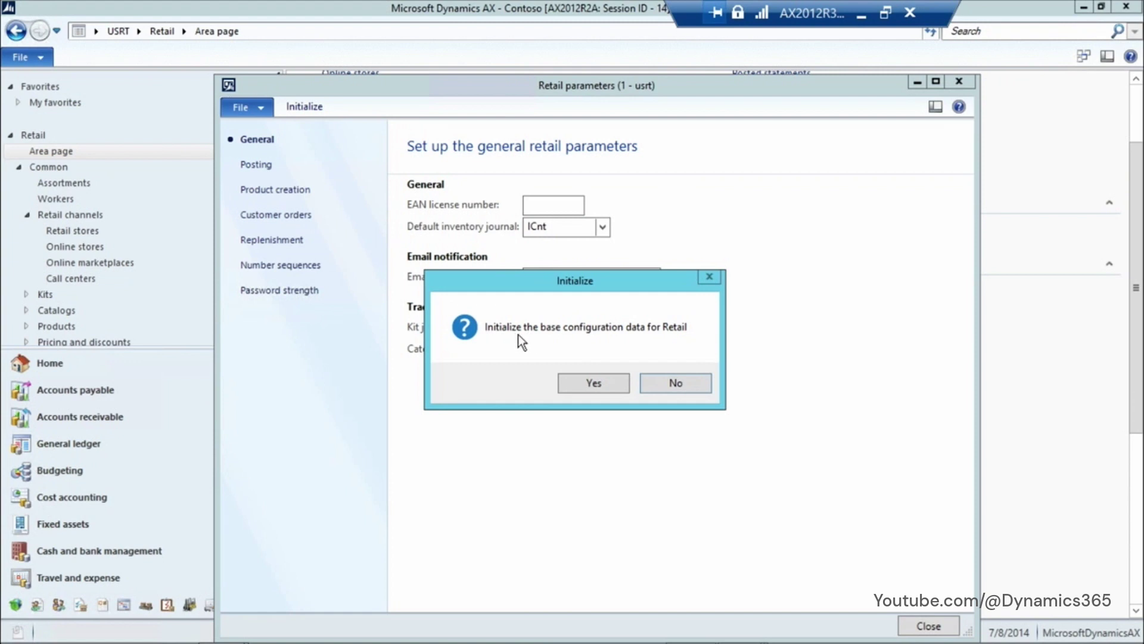
{"action": "left_click", "coordinate": [689, 386]}
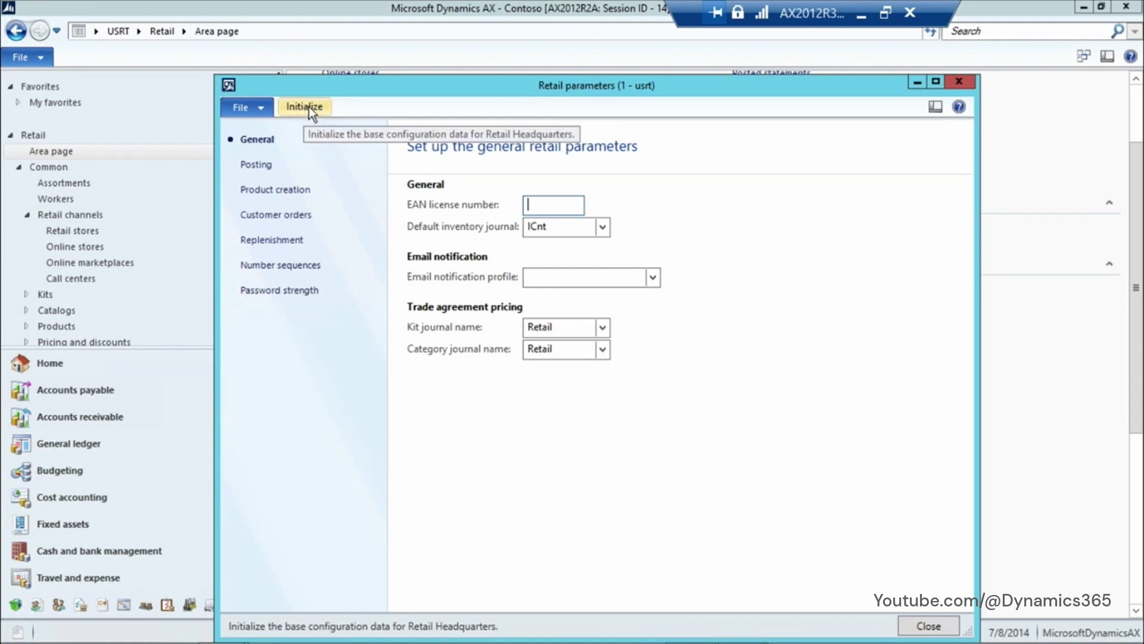
{"action": "left_click", "coordinate": [967, 82]}
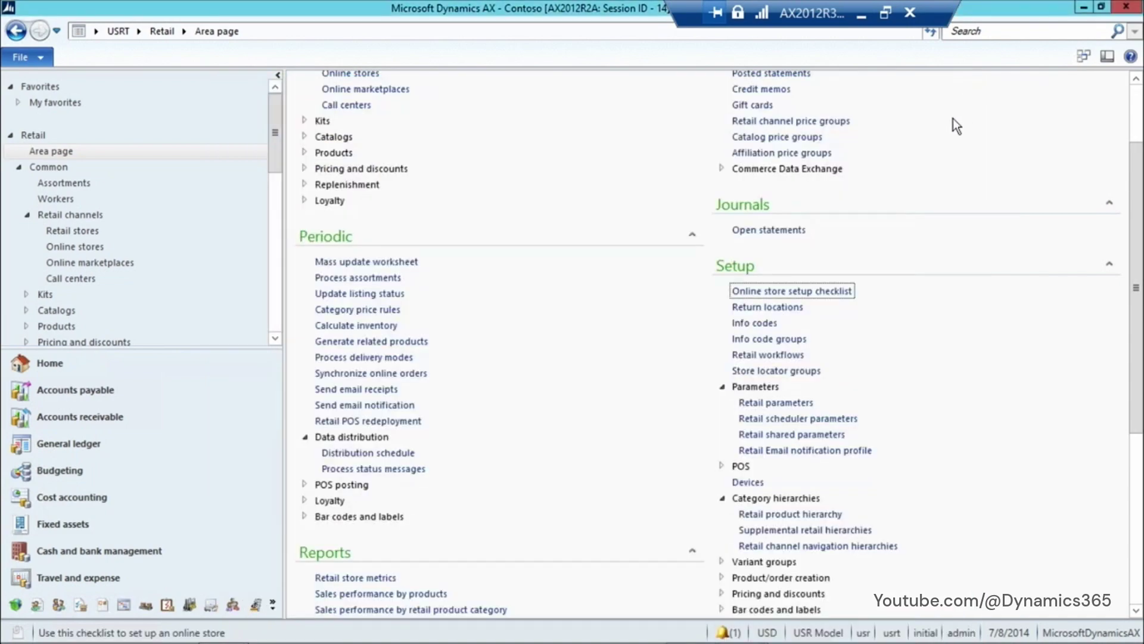
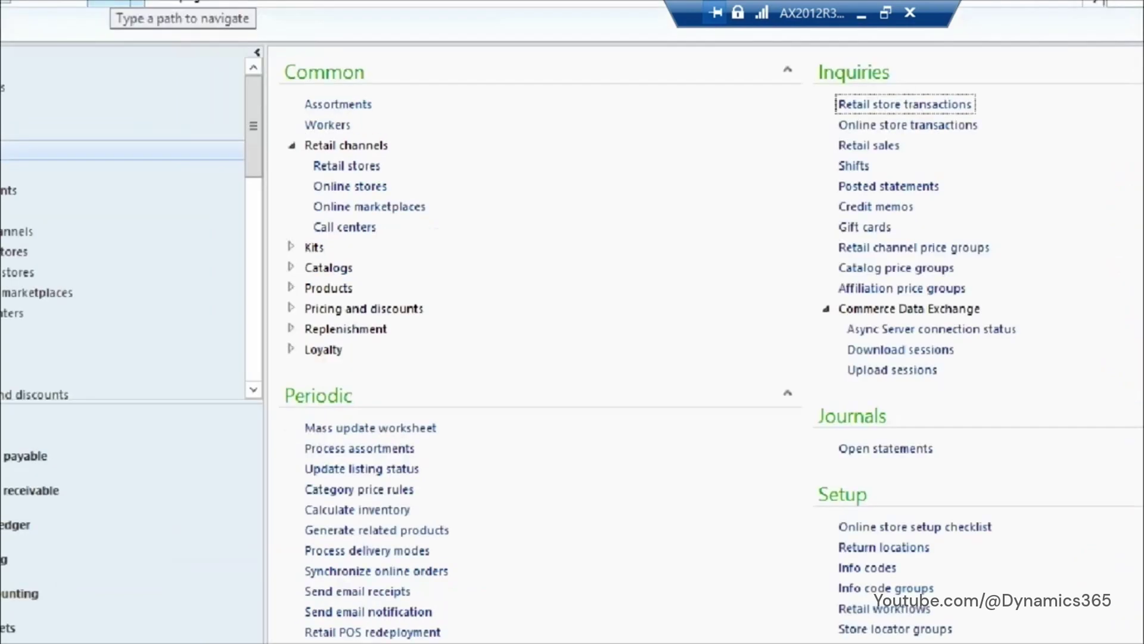
Open the Contoso online store record for editing, publish the channel, and close the record
{"action": "left_click", "coordinate": [366, 180]}
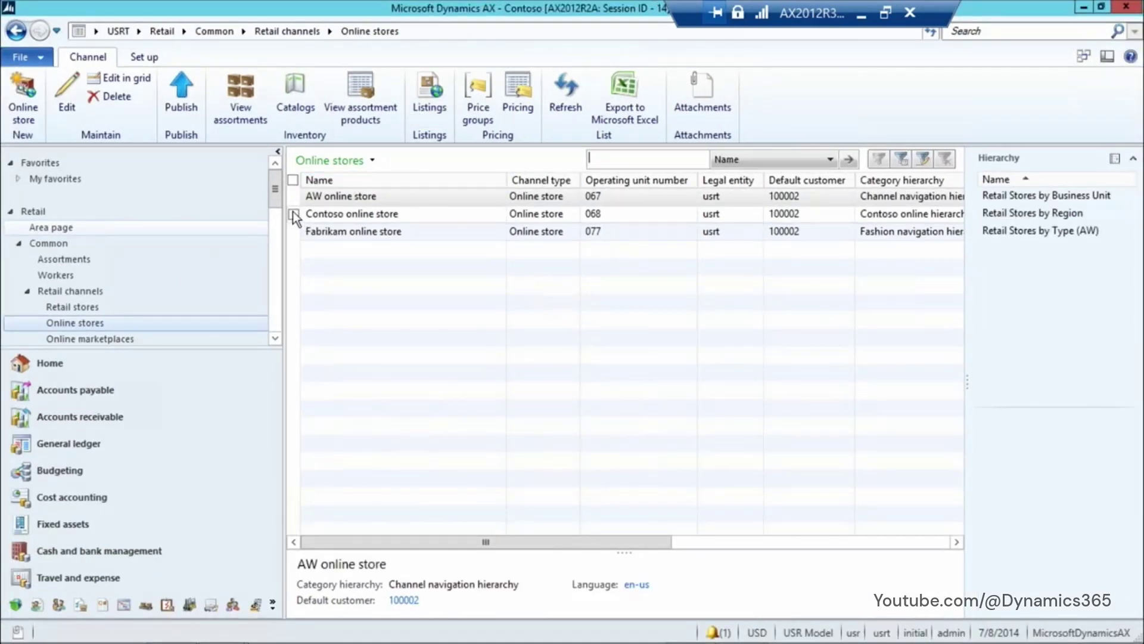
{"action": "left_click", "coordinate": [319, 215]}
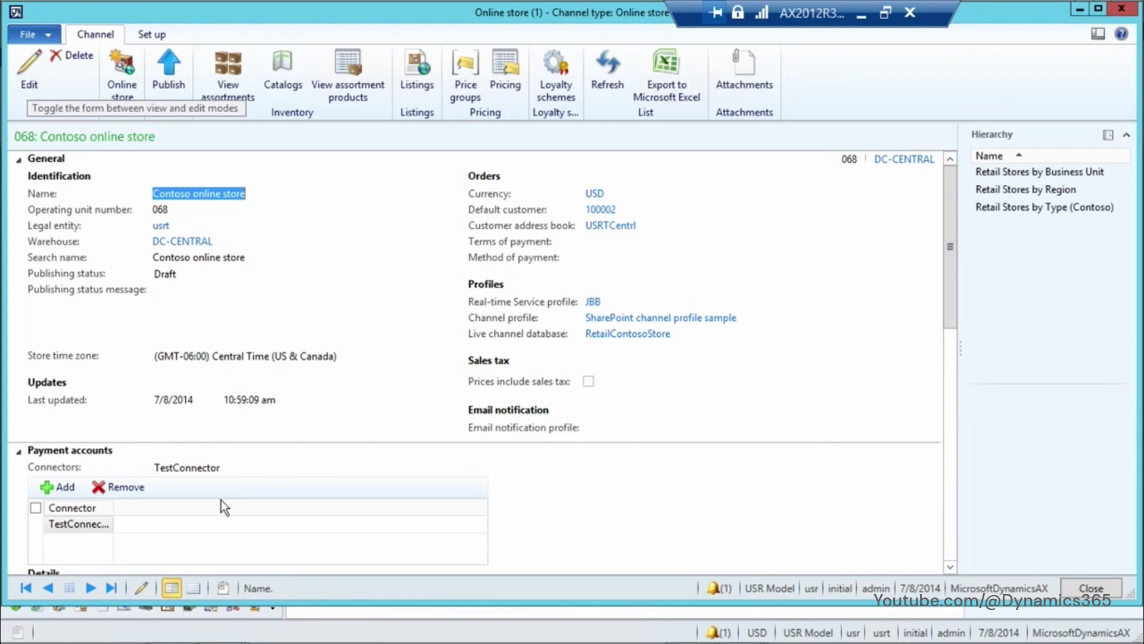
{"action": "left_click", "coordinate": [31, 89]}
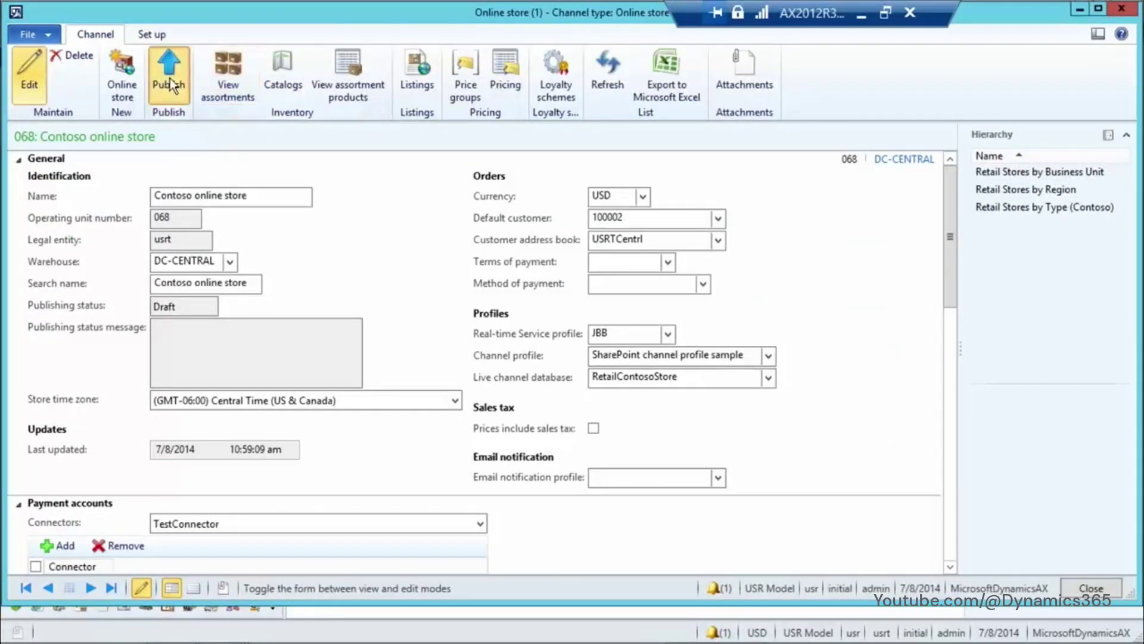
{"action": "left_click", "coordinate": [170, 84]}
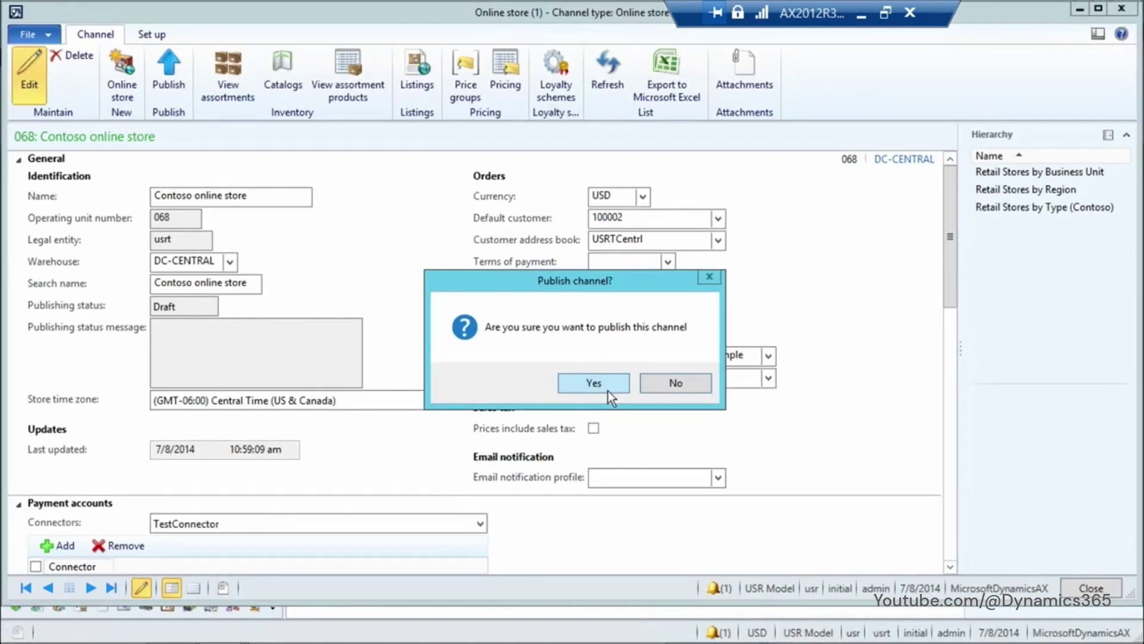
{"action": "left_click", "coordinate": [608, 391]}
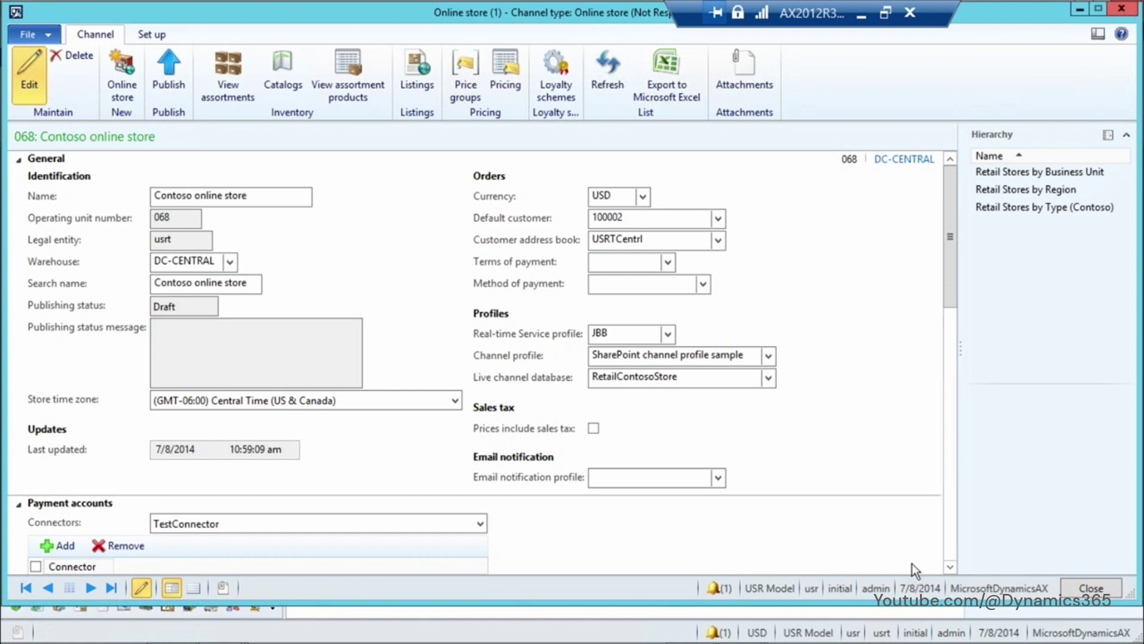
{"action": "left_click", "coordinate": [1122, 12]}
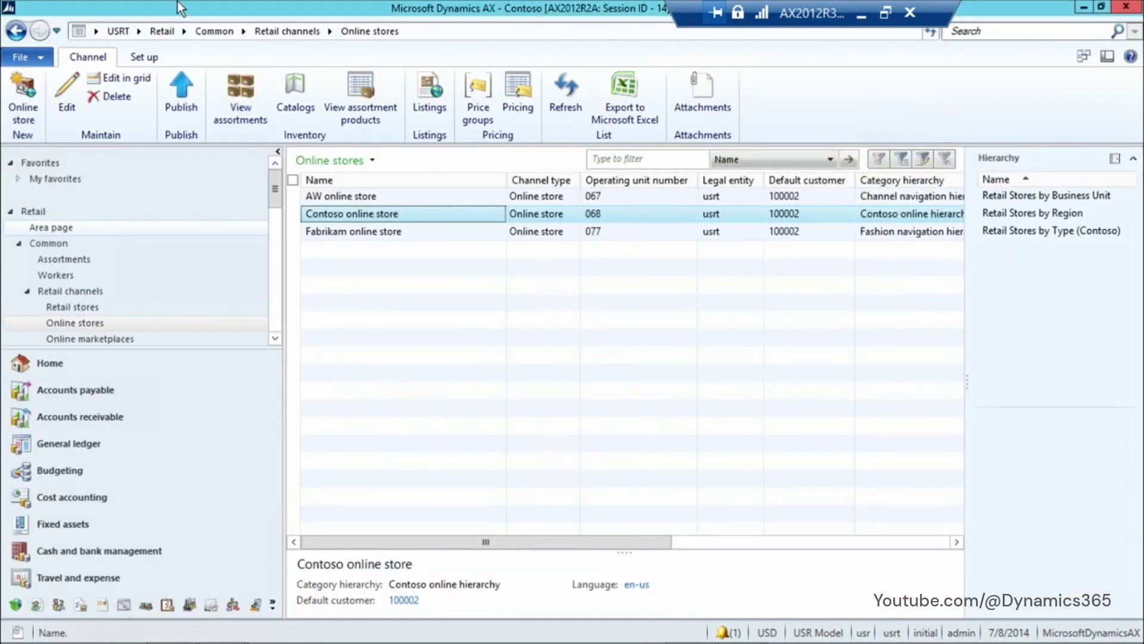
Return to the Retail area page and open the distribution schedule under periodic data distribution
{"action": "left_click", "coordinate": [159, 30]}
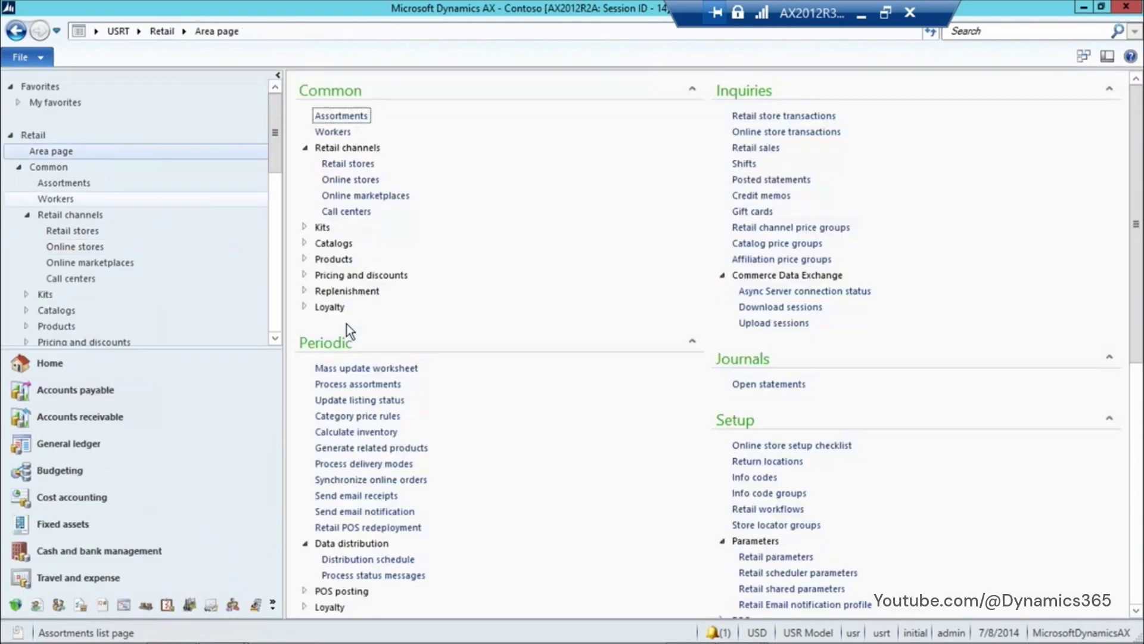
{"action": "scroll", "coordinate": [358, 364], "scroll_direction": "down", "scroll_amount": 2}
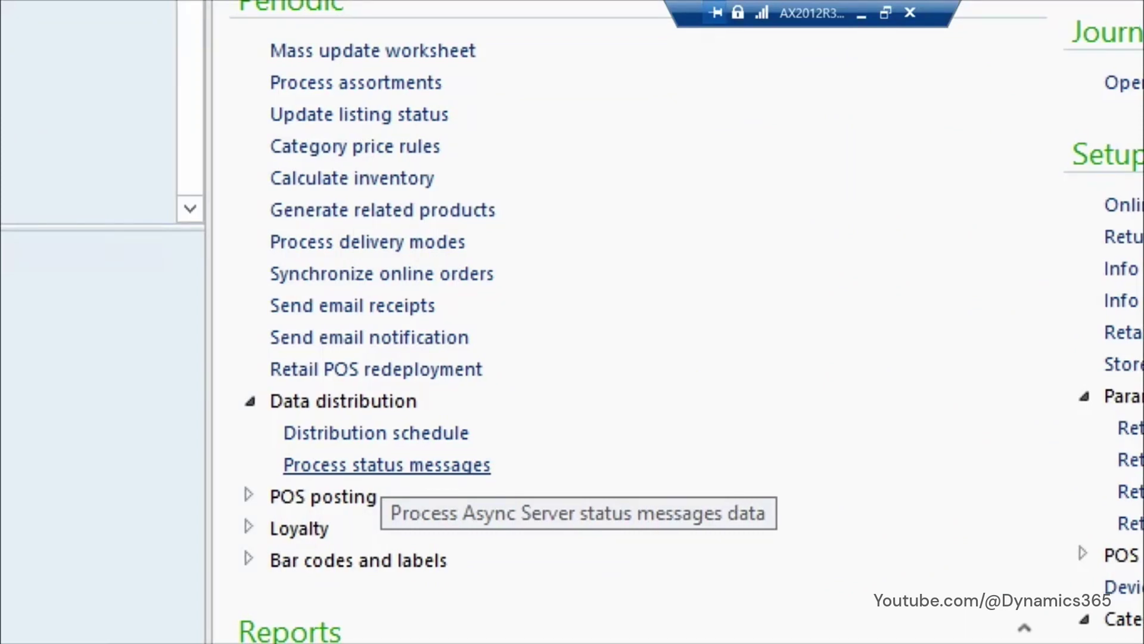
{"action": "scroll", "coordinate": [357, 471], "scroll_direction": "up", "scroll_amount": 3}
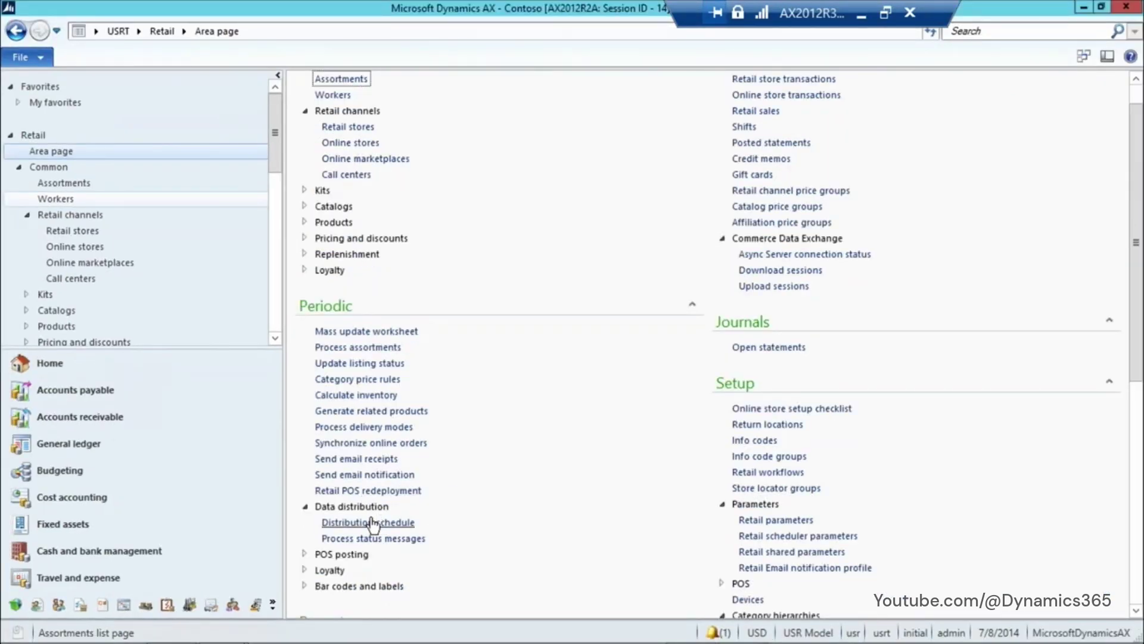
{"action": "left_click", "coordinate": [369, 522]}
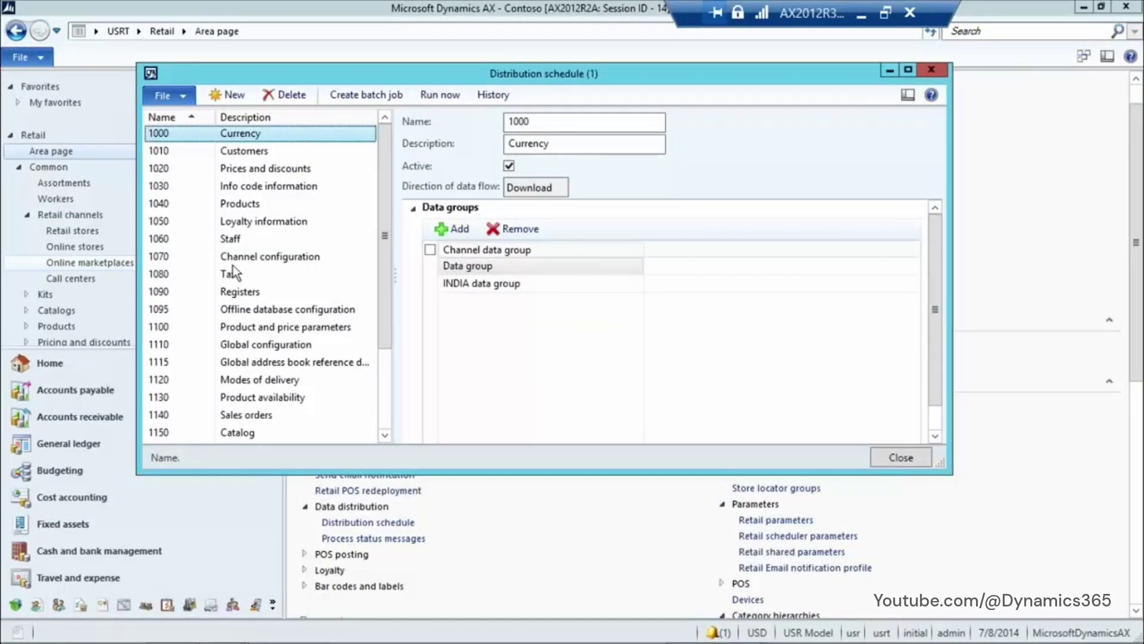
Run the Channel configuration job 1070 immediately, confirm the run, and close the distribution schedule
{"action": "left_click", "coordinate": [252, 257]}
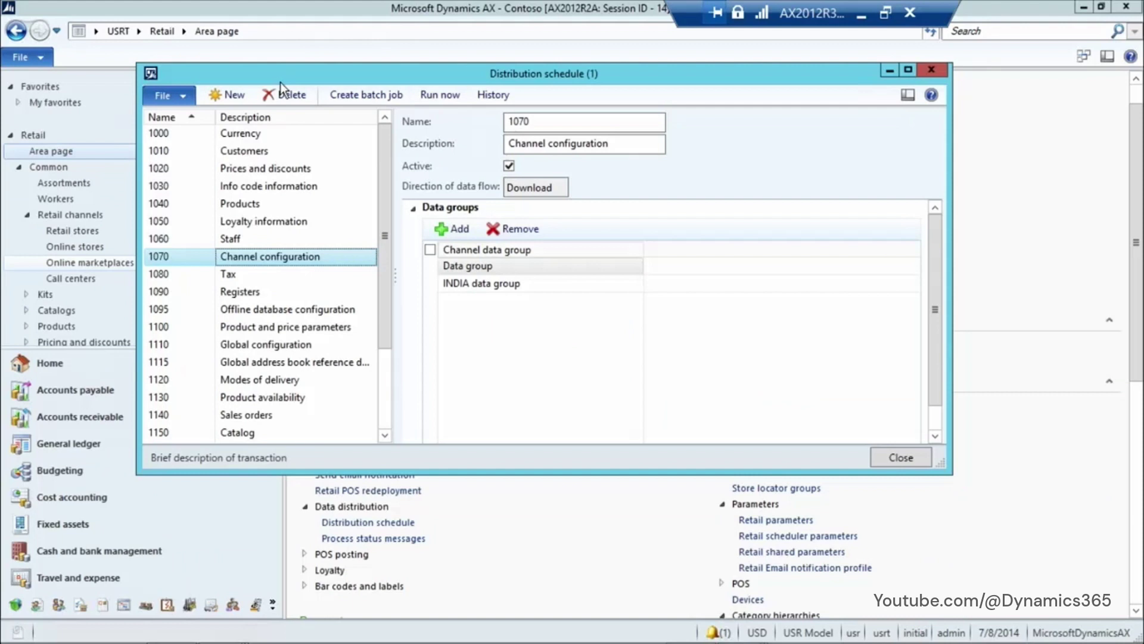
{"action": "left_click", "coordinate": [432, 97]}
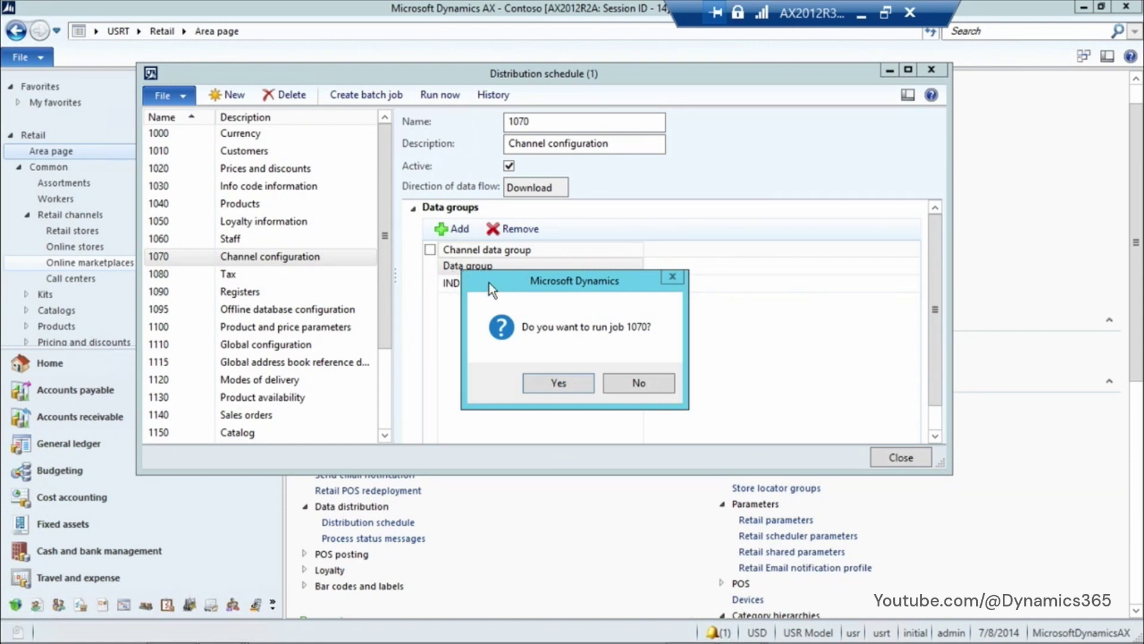
{"action": "left_click_drag", "start_coordinate": [488, 282], "coordinate": [676, 305]}
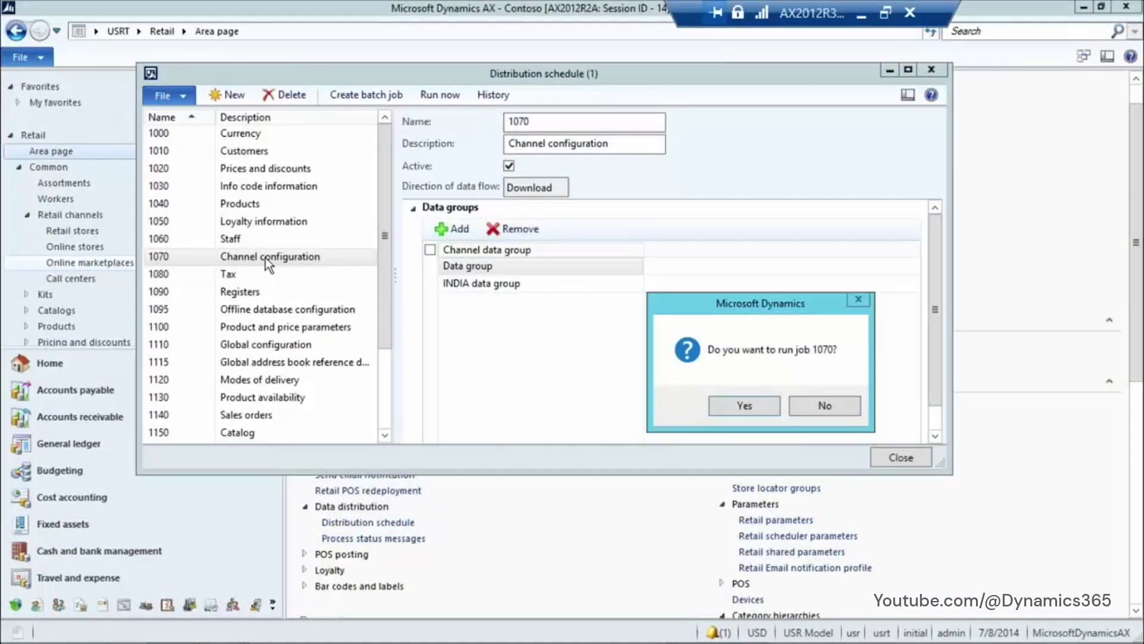
{"action": "left_click", "coordinate": [731, 409]}
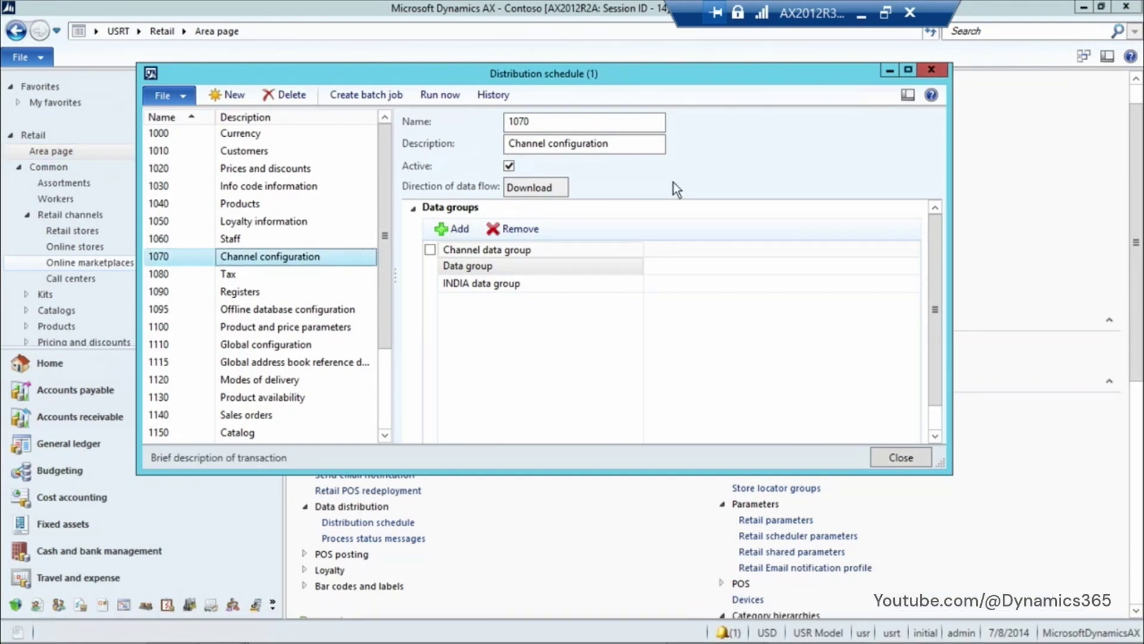
{"action": "left_click", "coordinate": [932, 70]}
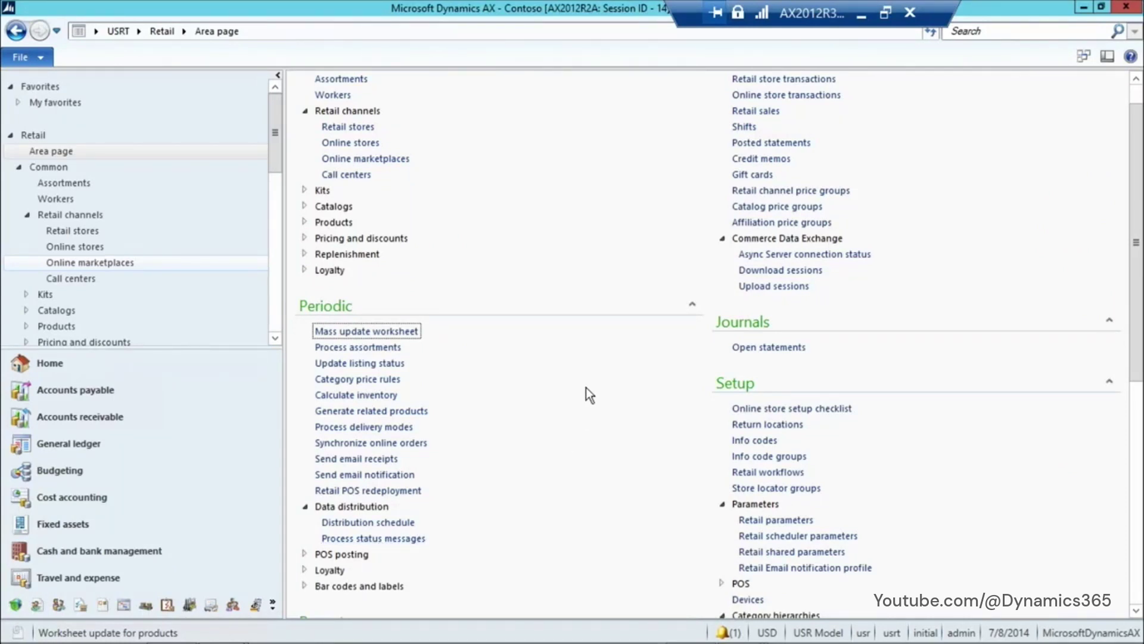
Open the Commerce Data Exchange download sessions and process the status messages with the default batch settings
{"action": "scroll", "coordinate": [624, 400], "scroll_direction": "up", "scroll_amount": 1}
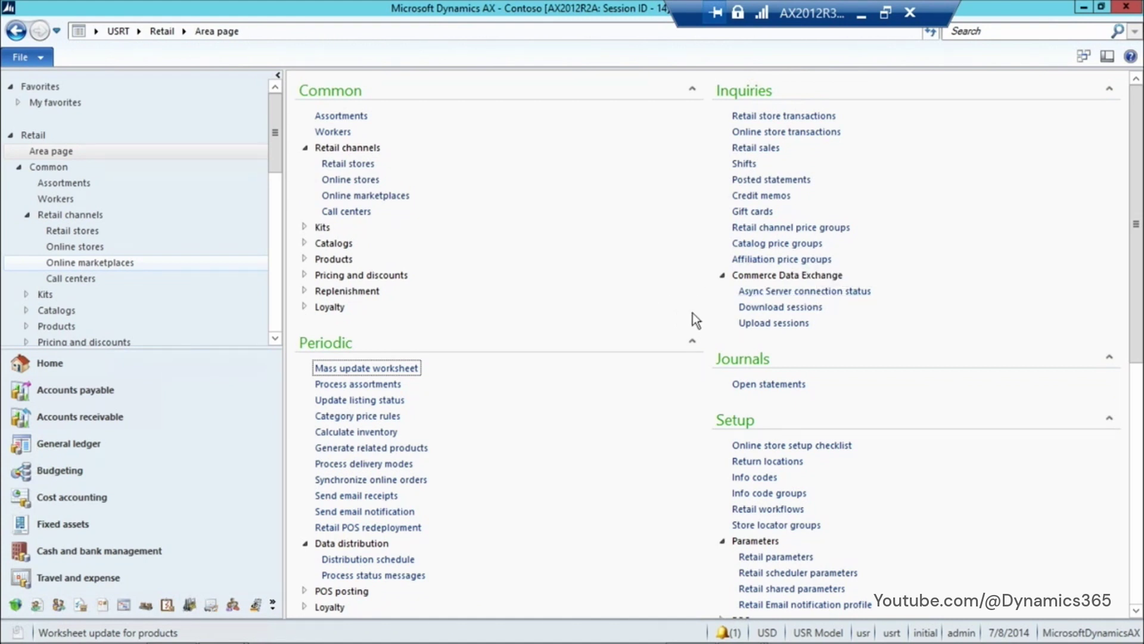
{"action": "left_click", "coordinate": [764, 309]}
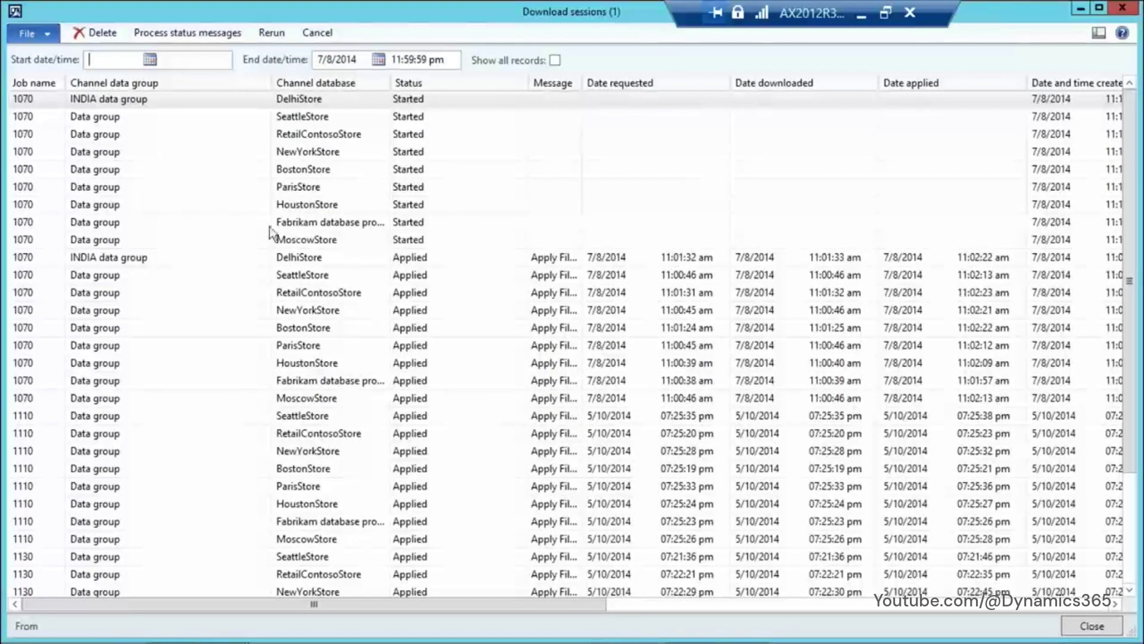
{"action": "left_click", "coordinate": [167, 34]}
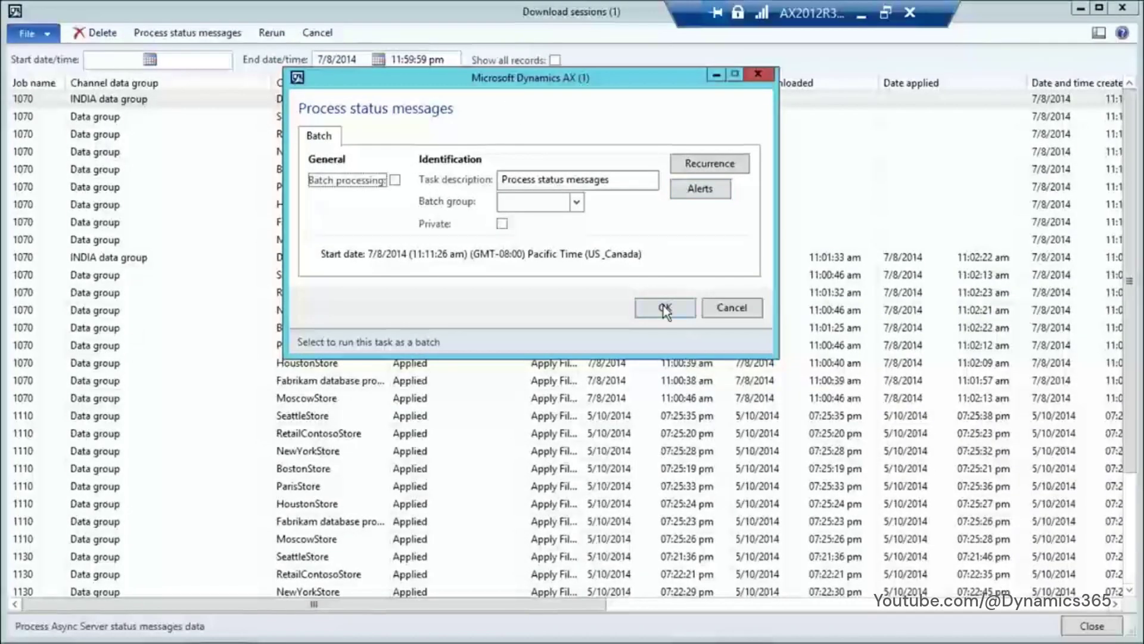
{"action": "left_click", "coordinate": [663, 305]}
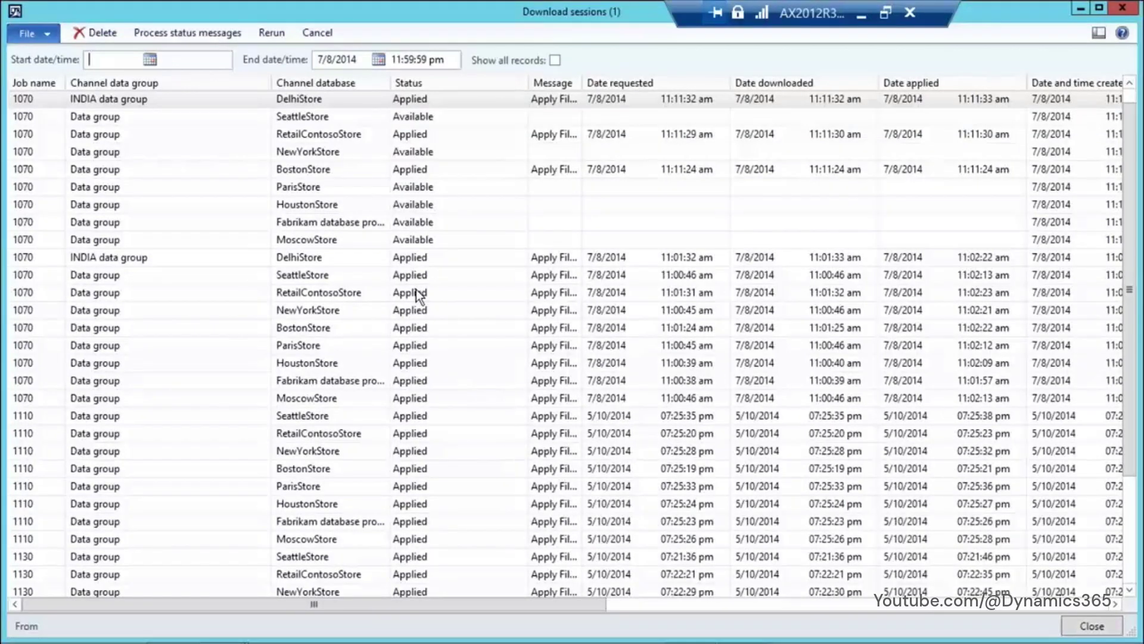
Examine the download sessions for job 1070, widening the Download path column and selecting the latest RetailContosoStore session's file path
{"action": "mouse_move", "coordinate": [1092, 641]}
{"action": "left_click_drag", "start_coordinate": [552, 602], "coordinate": [1032, 638]}
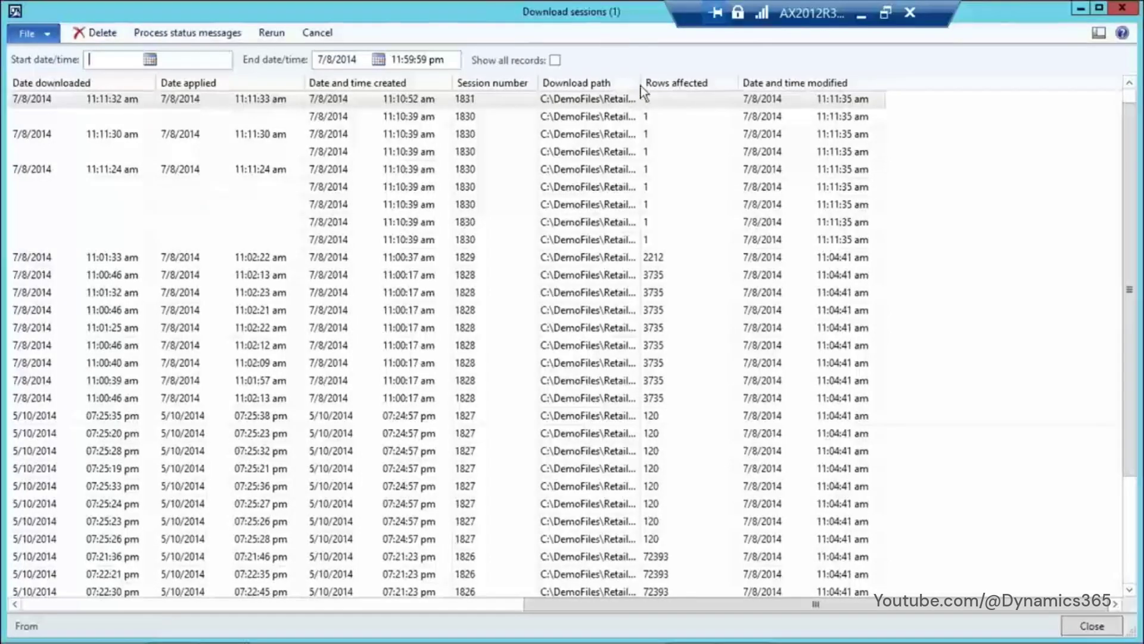
{"action": "left_click_drag", "start_coordinate": [641, 85], "coordinate": [927, 71]}
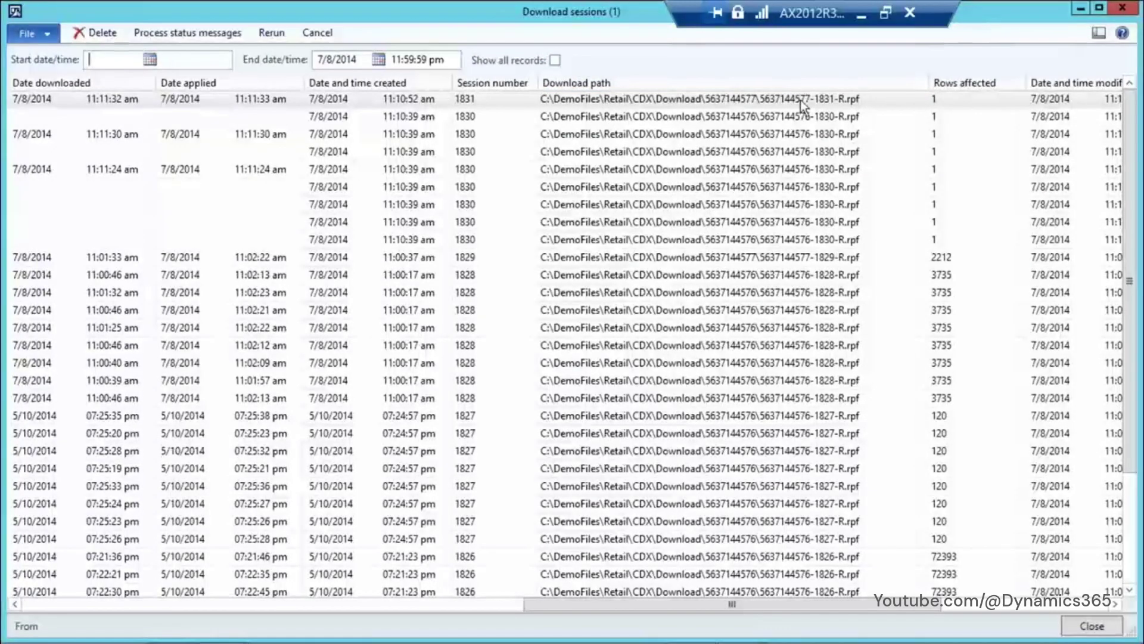
{"action": "left_click_drag", "start_coordinate": [678, 600], "coordinate": [267, 606]}
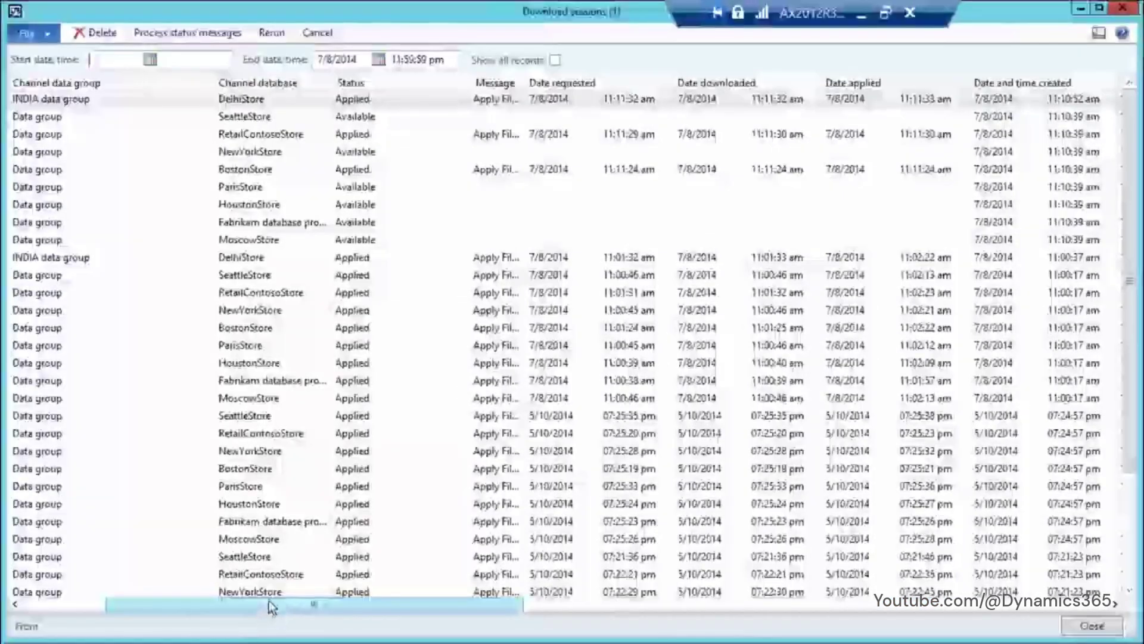
{"action": "mouse_move", "coordinate": [266, 603]}
{"action": "left_mouse_down"}
{"action": "mouse_move", "coordinate": [401, 636]}
{"action": "mouse_move", "coordinate": [269, 624]}
{"action": "left_mouse_up"}
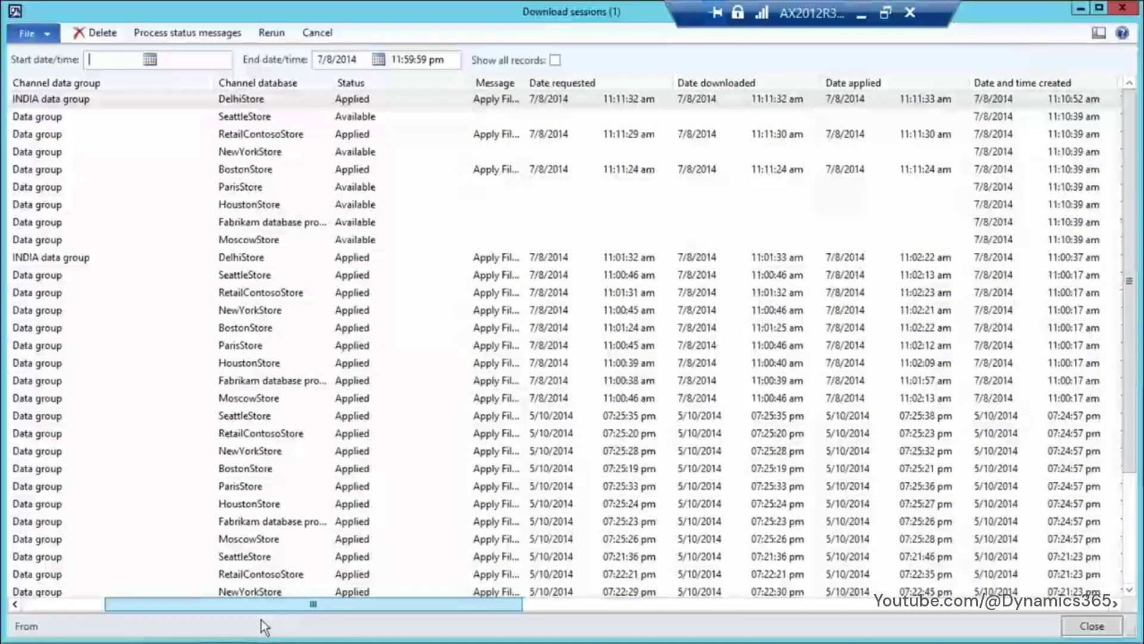
{"action": "left_click", "coordinate": [293, 136]}
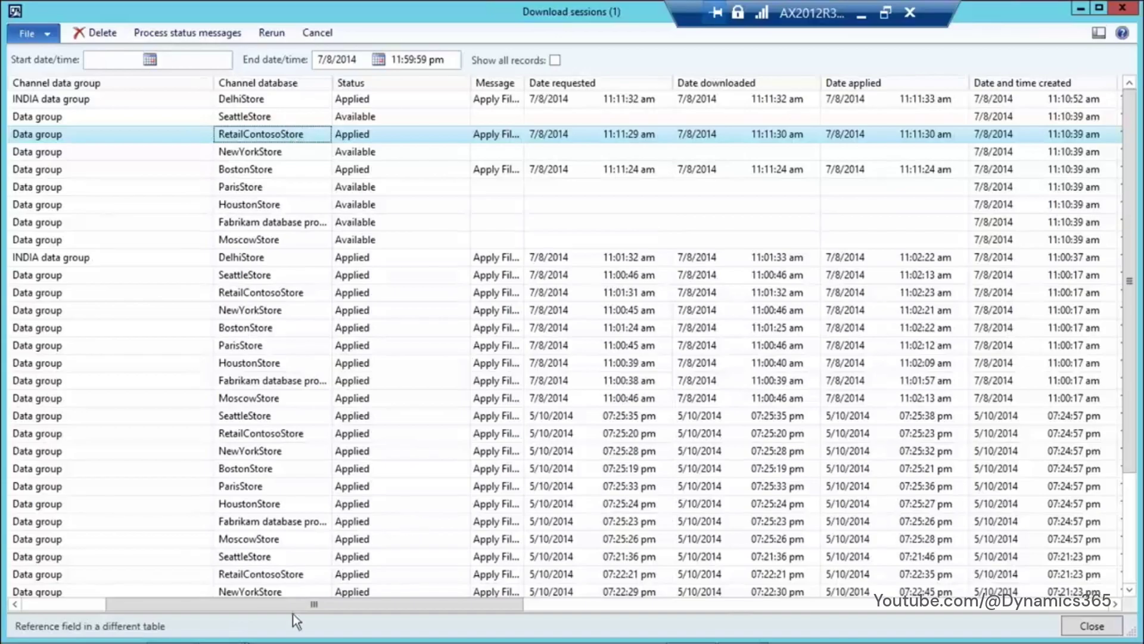
{"action": "left_click_drag", "start_coordinate": [294, 610], "coordinate": [655, 614]}
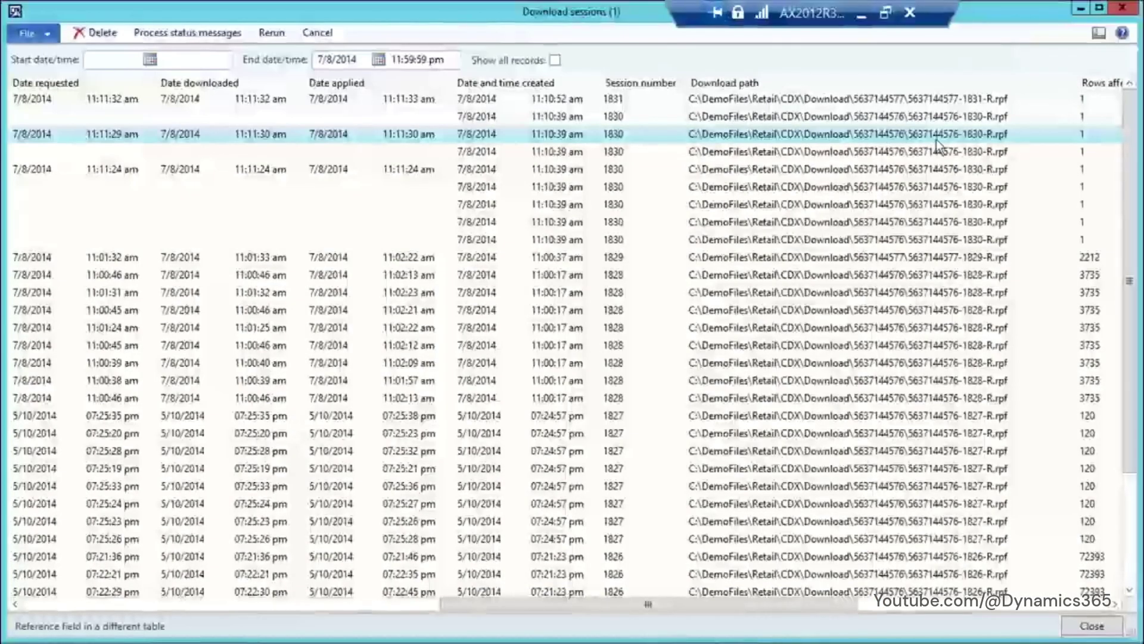
{"action": "left_click", "coordinate": [933, 139]}
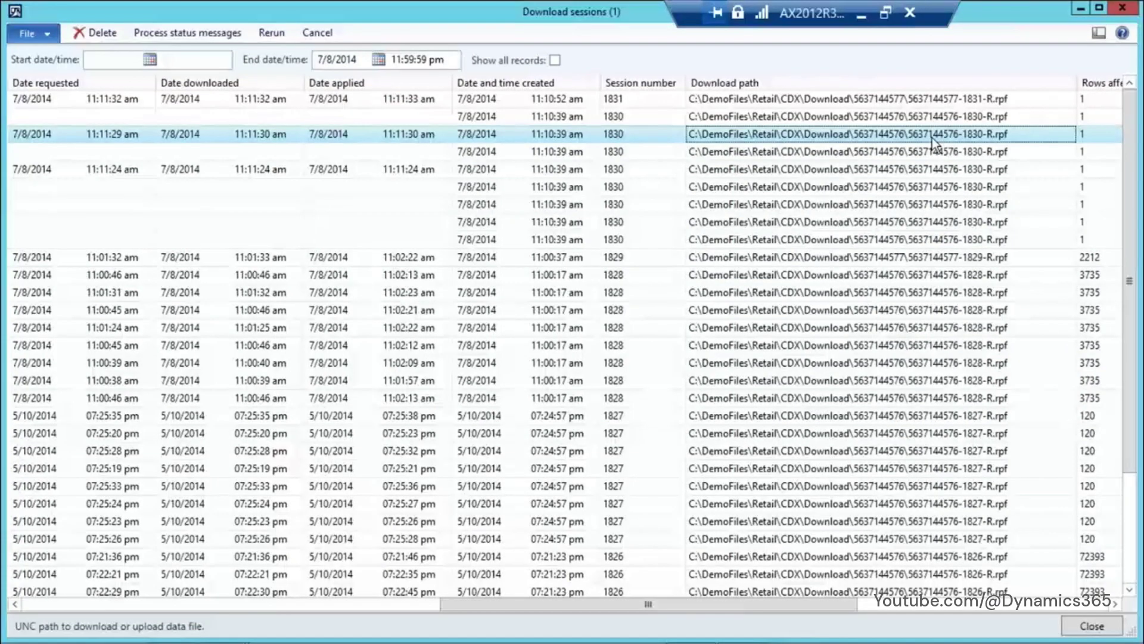
{"action": "key", "text": "alt+Tab"}
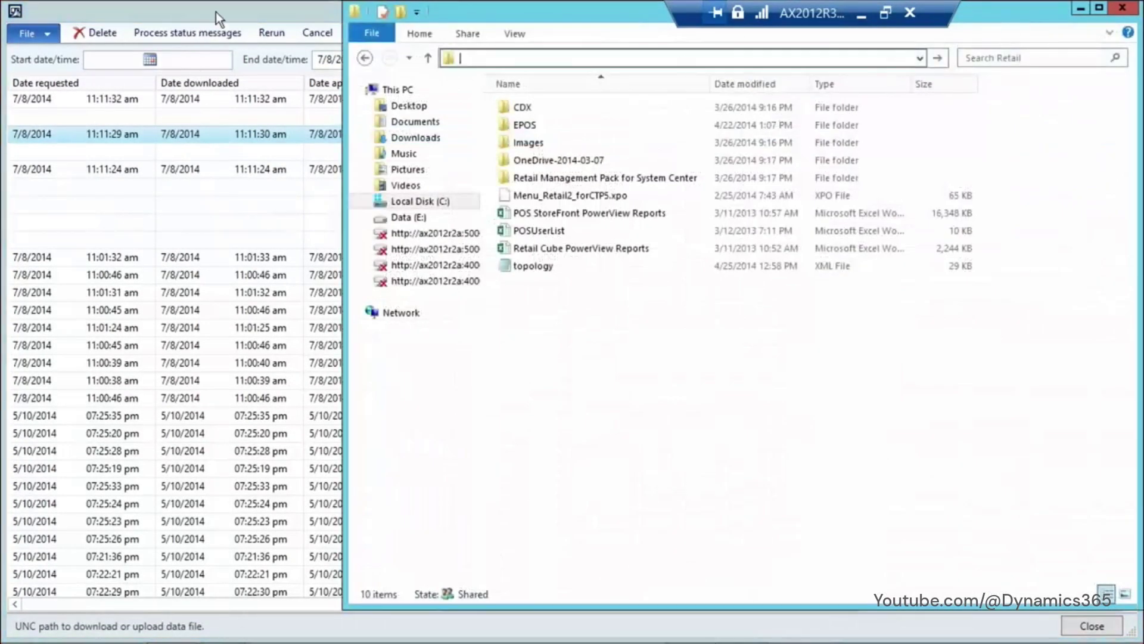
{"action": "left_click", "coordinate": [263, 15]}
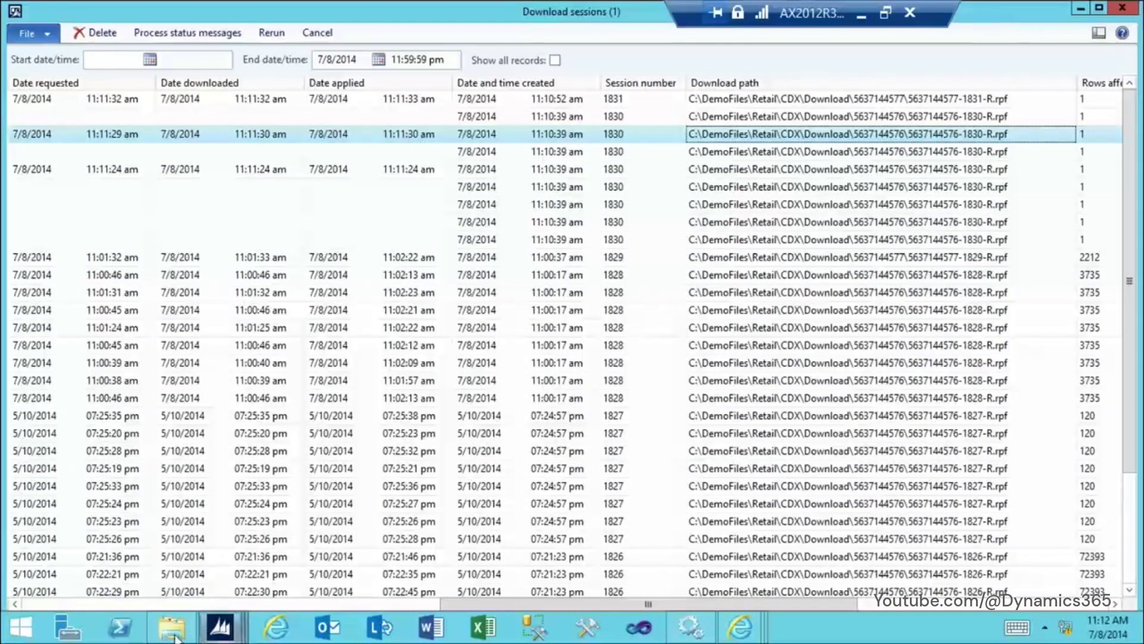
{"action": "left_click", "coordinate": [172, 626]}
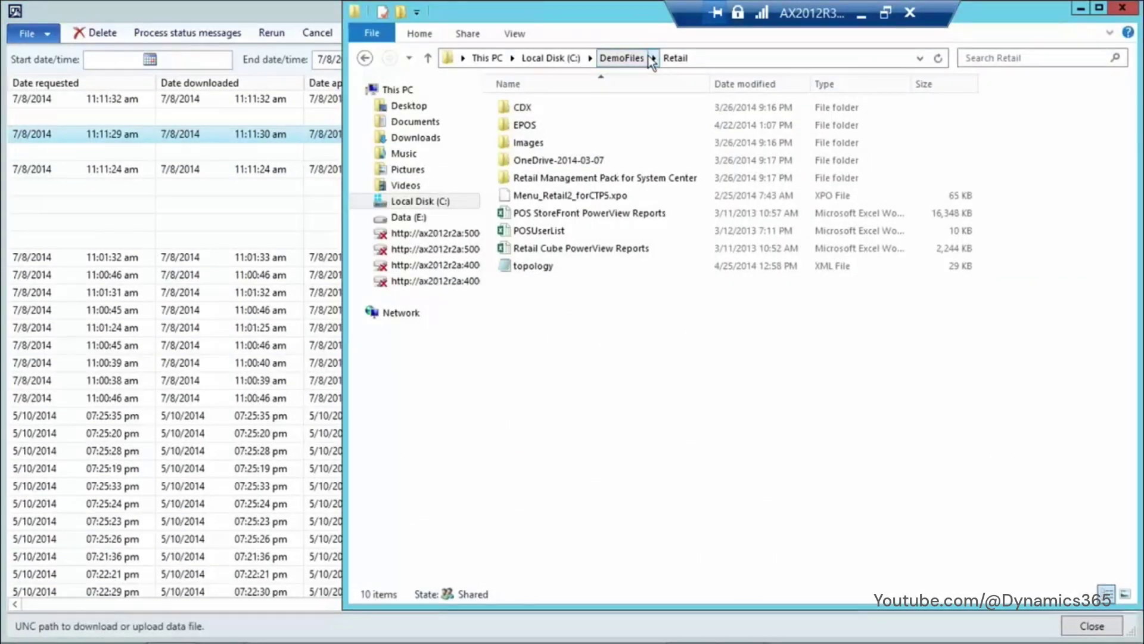
{"action": "left_click", "coordinate": [673, 57]}
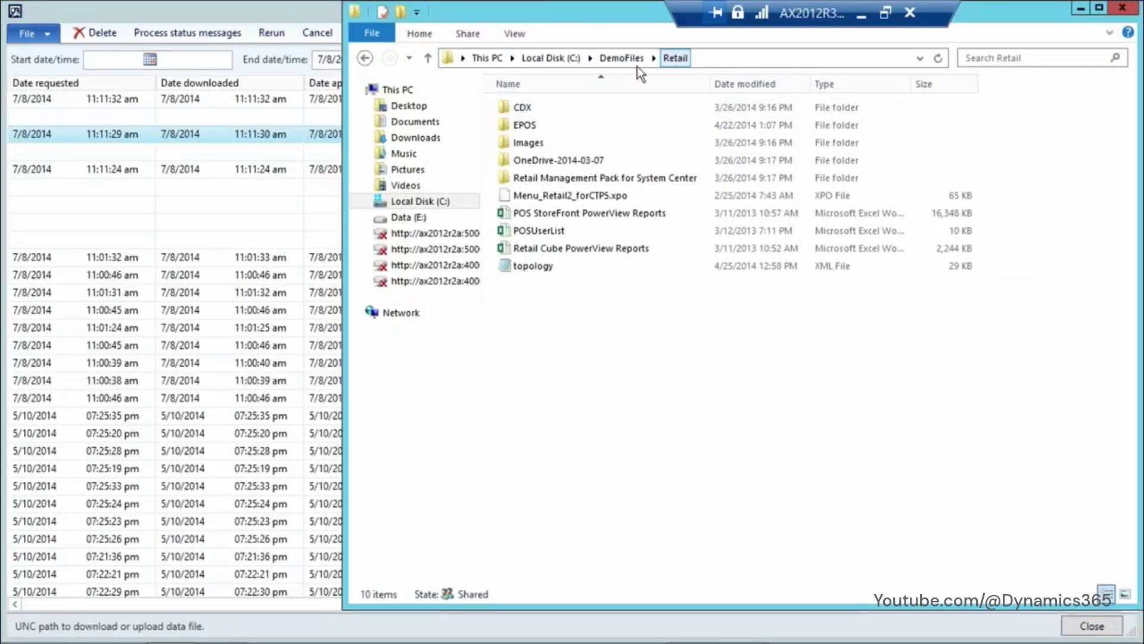
{"action": "double_click", "coordinate": [524, 108]}
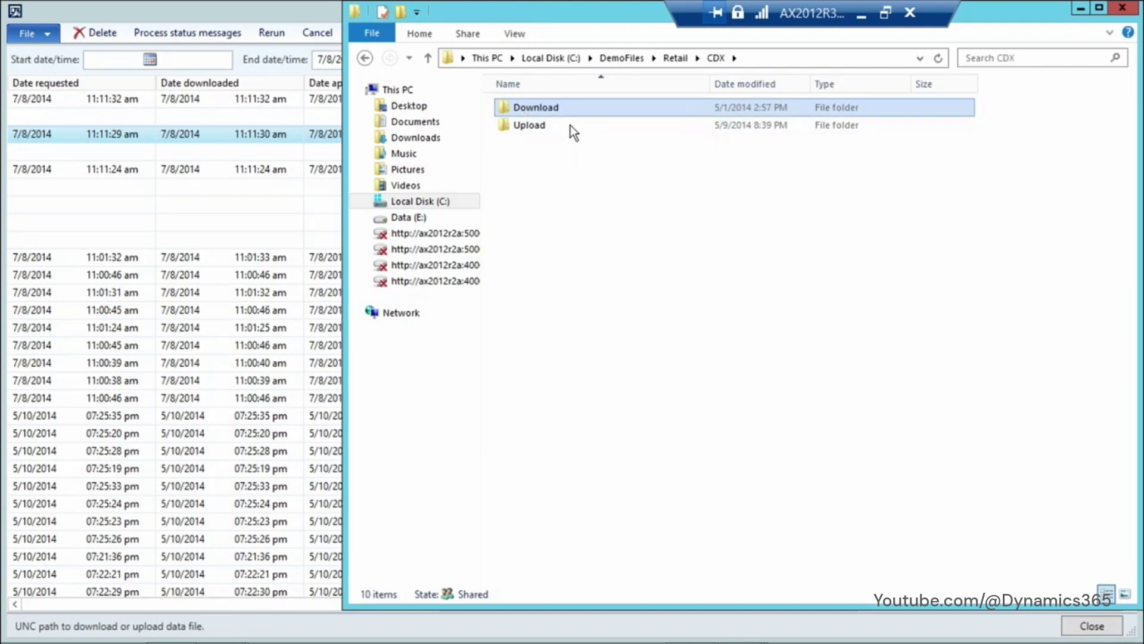
{"action": "double_click", "coordinate": [566, 109]}
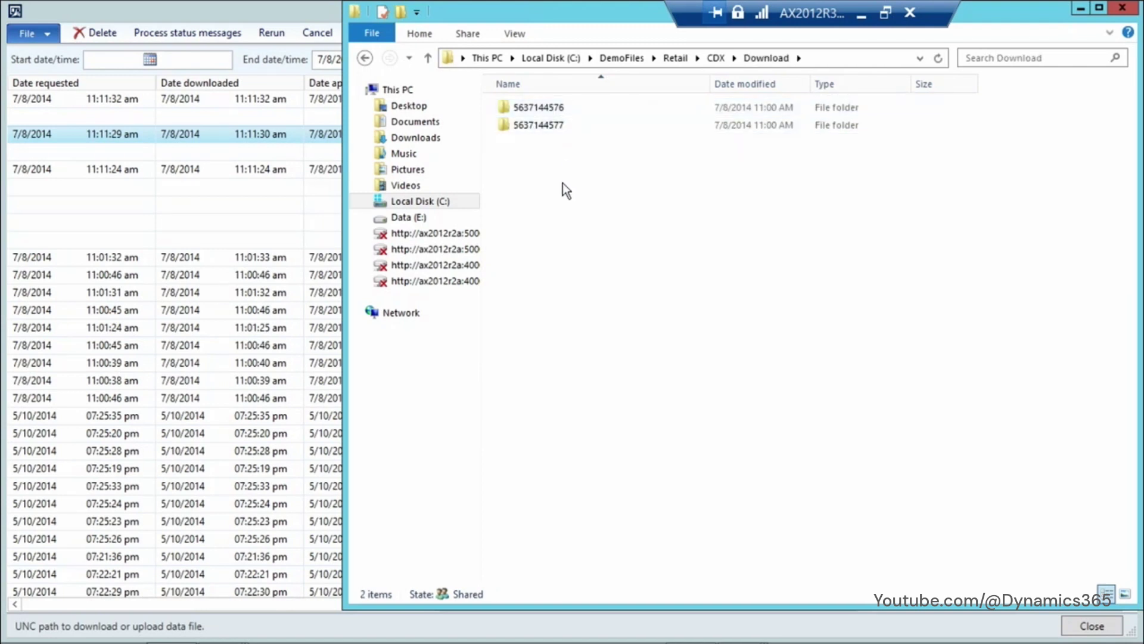
{"action": "double_click", "coordinate": [556, 111]}
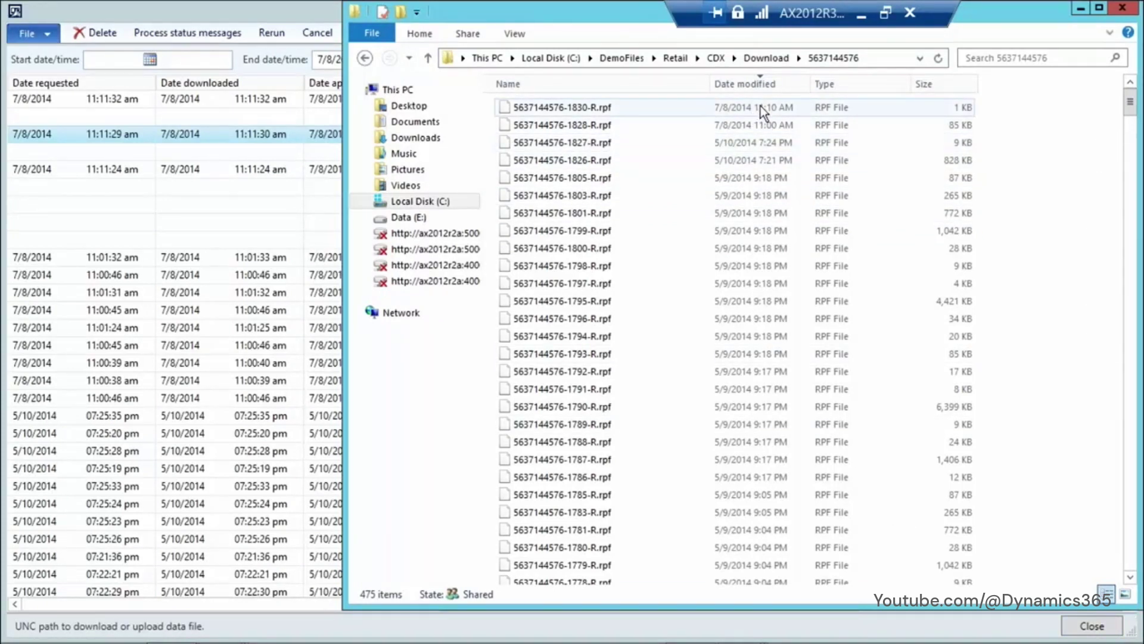
{"action": "left_click", "coordinate": [575, 112]}
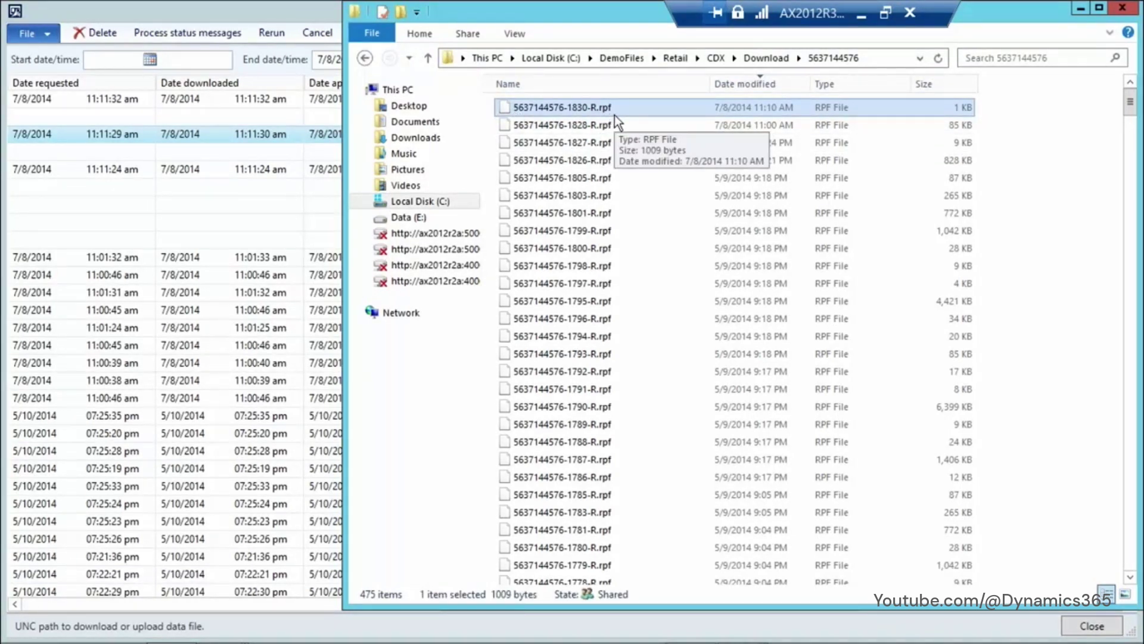
{"action": "left_click", "coordinate": [1124, 9]}
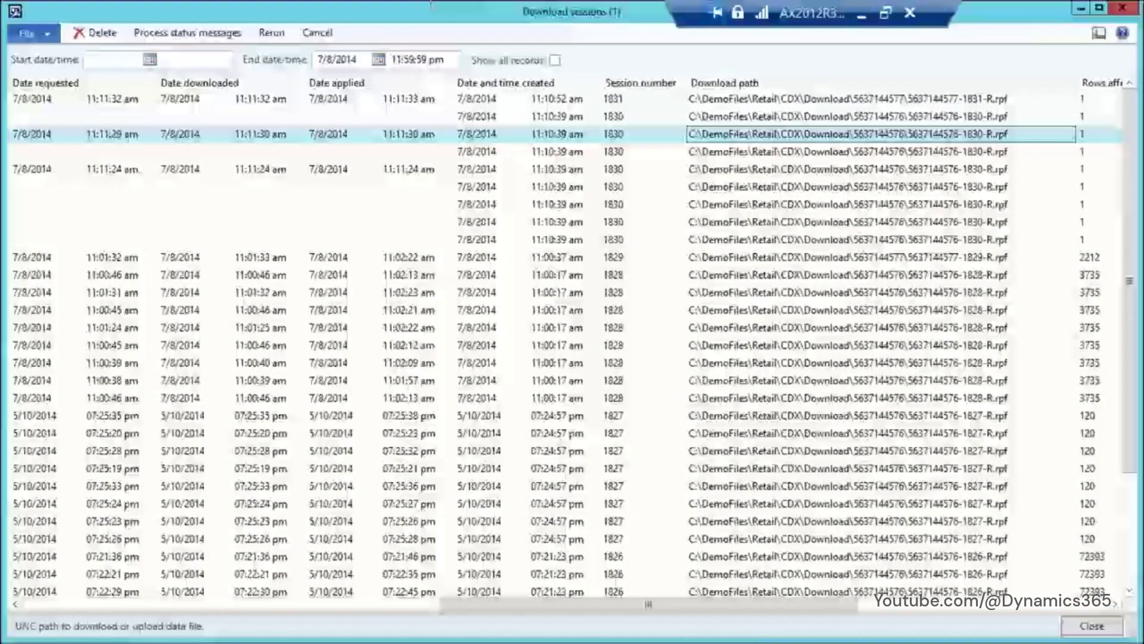
{"action": "left_click", "coordinate": [1080, 8]}
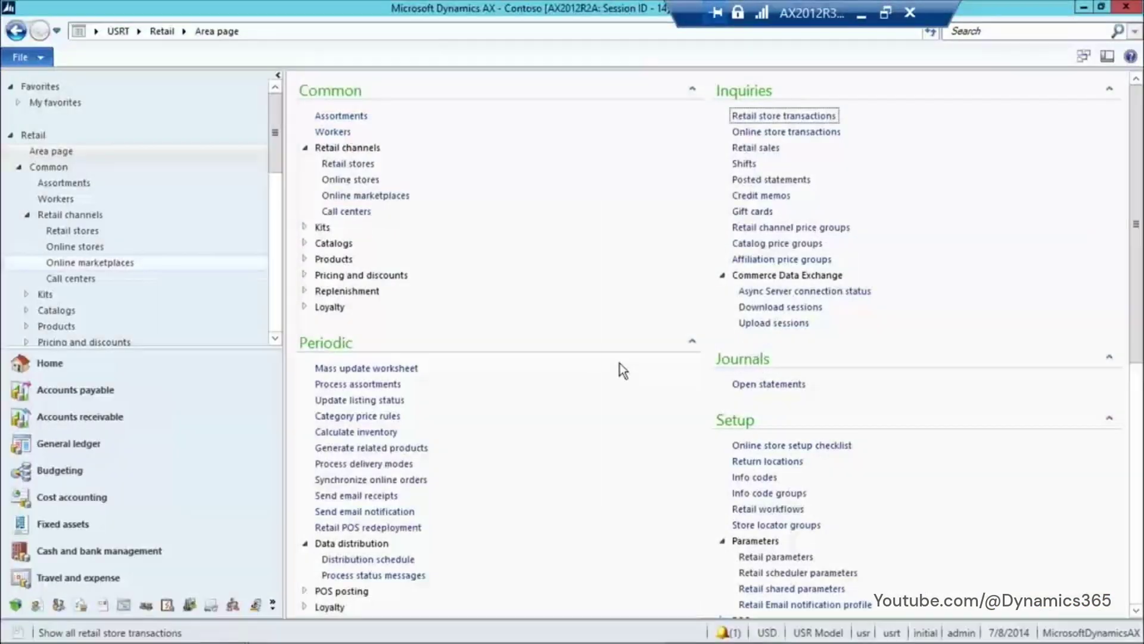
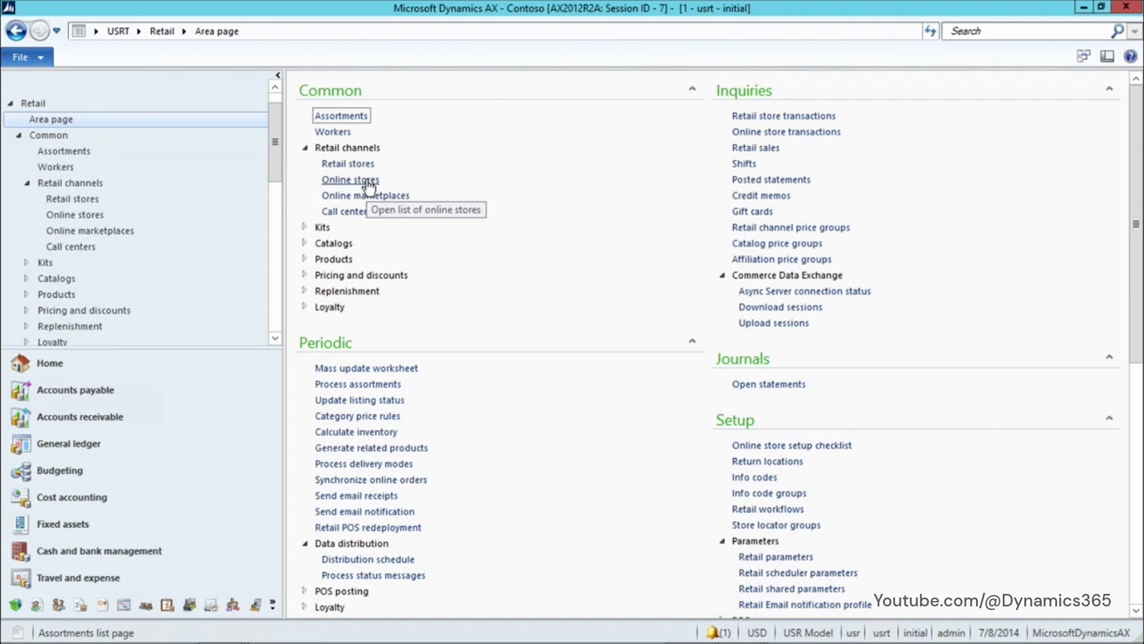
Open the Contoso online store record from the online stores list and view its assortments
{"action": "left_click", "coordinate": [367, 181]}
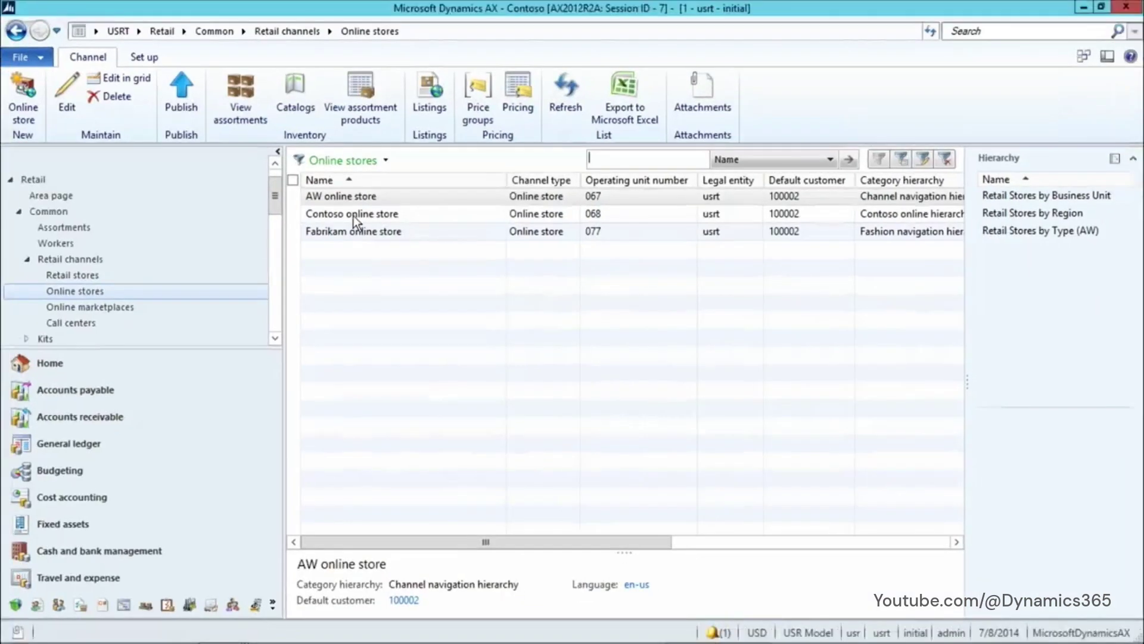
{"action": "left_click", "coordinate": [350, 218]}
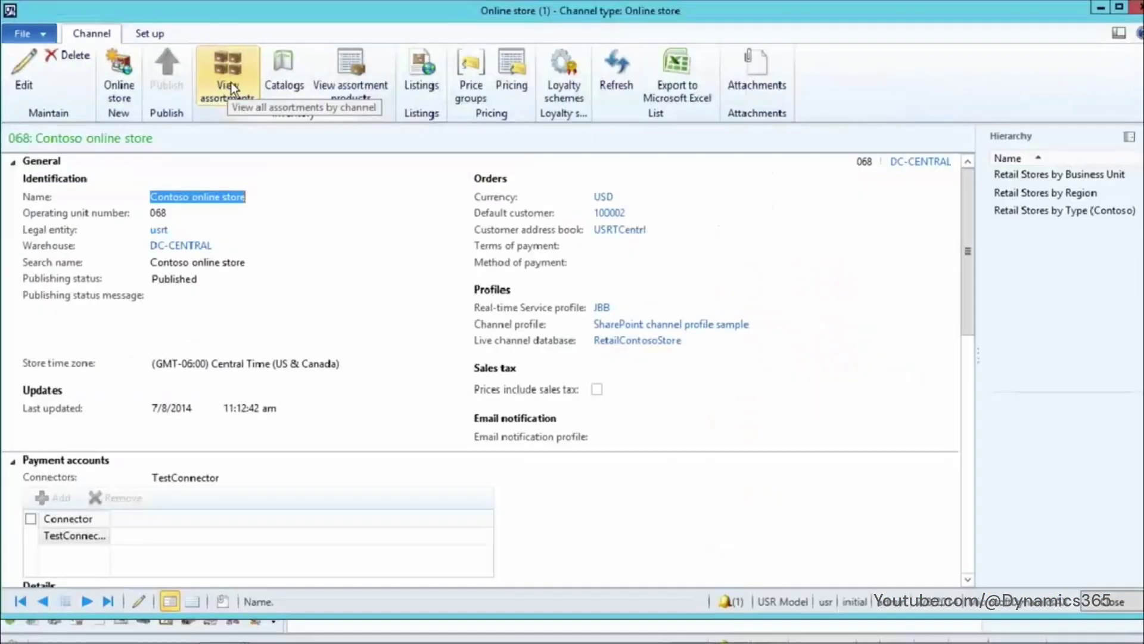
{"action": "left_click", "coordinate": [229, 76]}
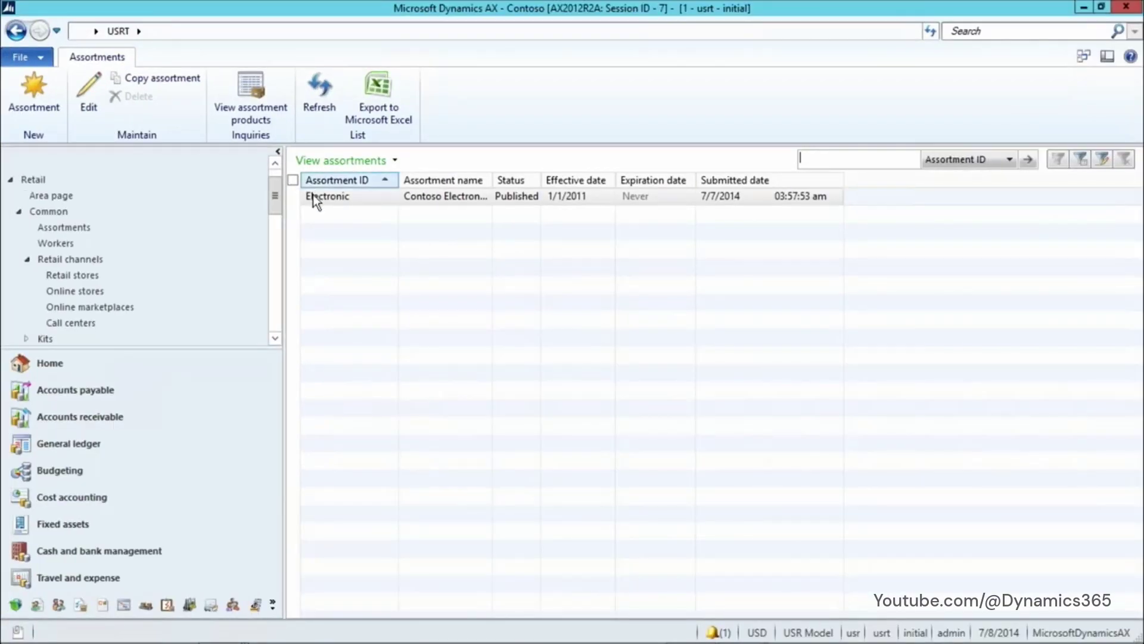
View the products in the Electronic assortment, close the product dimensions window, and look through the product list
{"action": "left_click", "coordinate": [285, 187]}
{"action": "left_click", "coordinate": [294, 196]}
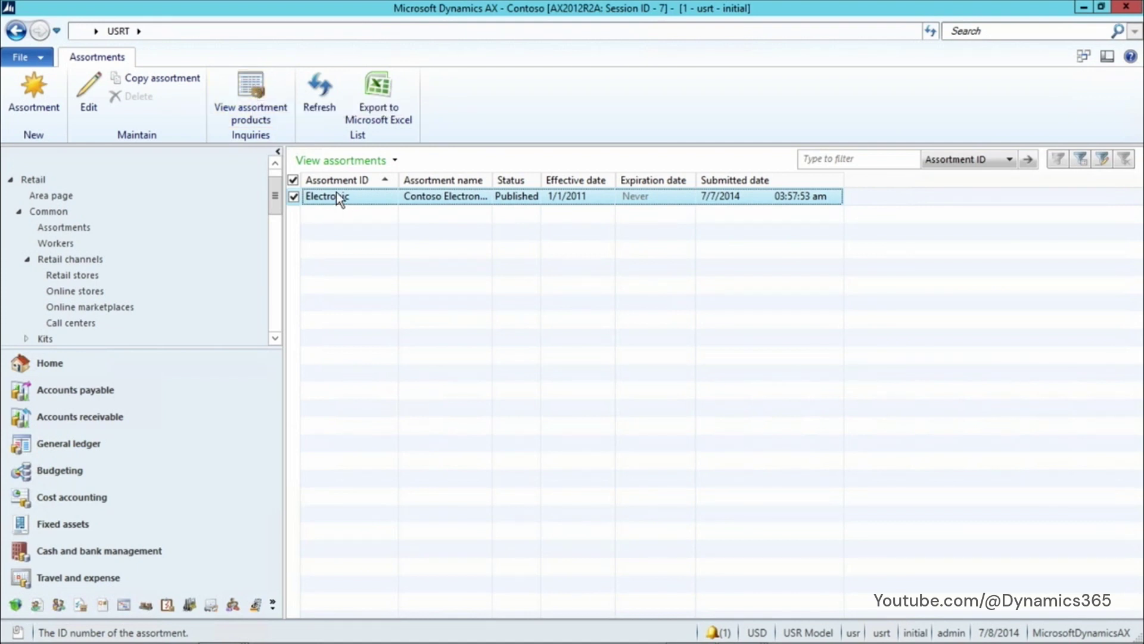
{"action": "left_click", "coordinate": [263, 85]}
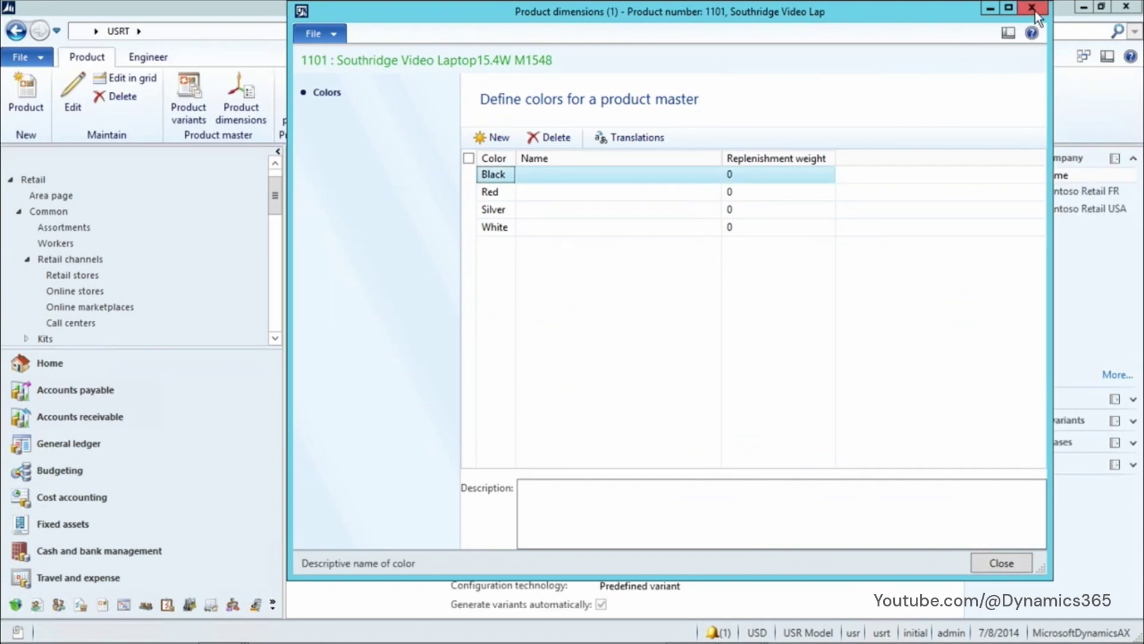
{"action": "key", "text": "Escape"}
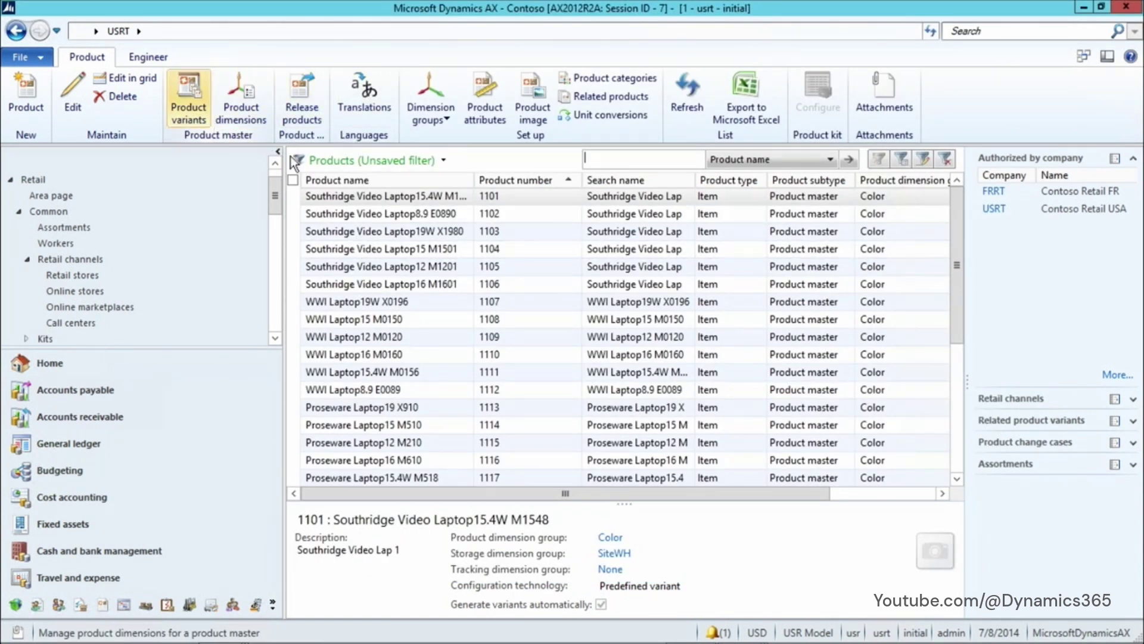
{"action": "scroll", "coordinate": [437, 299], "scroll_direction": "down", "scroll_amount": 3}
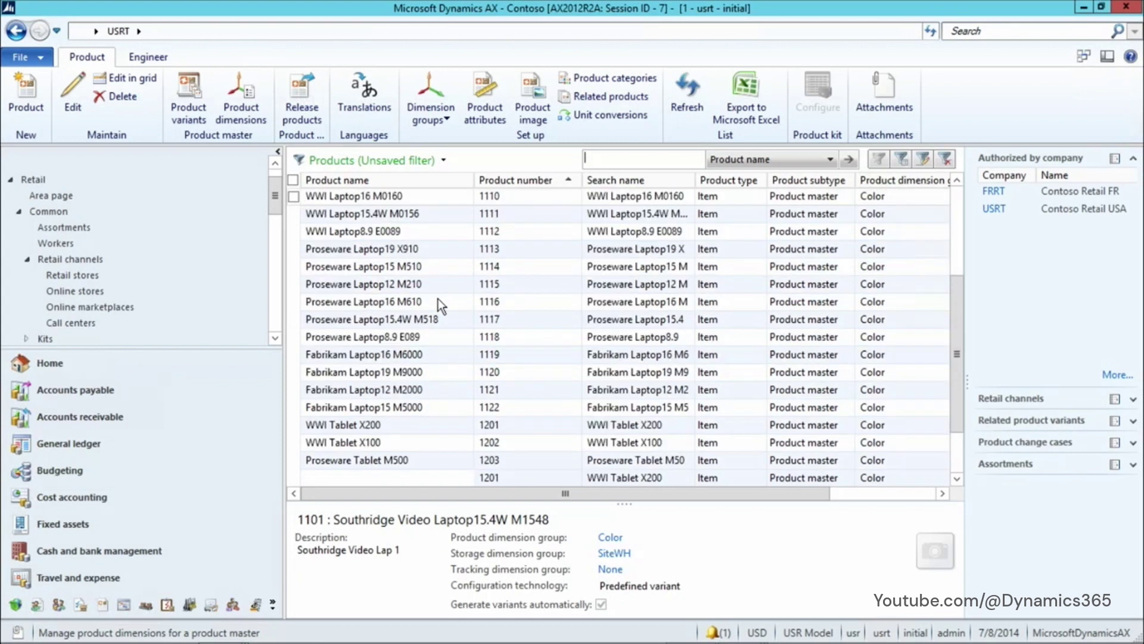
{"action": "scroll", "coordinate": [441, 300], "scroll_direction": "up", "scroll_amount": 3}
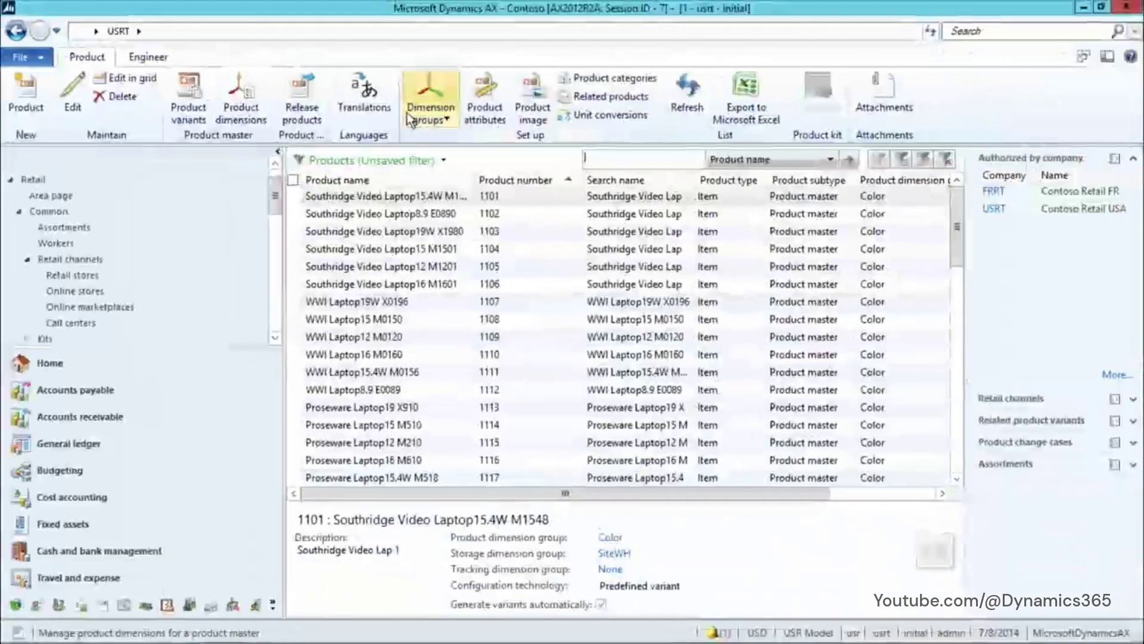
Change the description of product 1101 to "Southridge Video Lap 156" and close its details
{"action": "scroll", "coordinate": [395, 289], "scroll_direction": "down", "scroll_amount": 14}
{"action": "scroll", "coordinate": [400, 280], "scroll_direction": "up", "scroll_amount": 14}
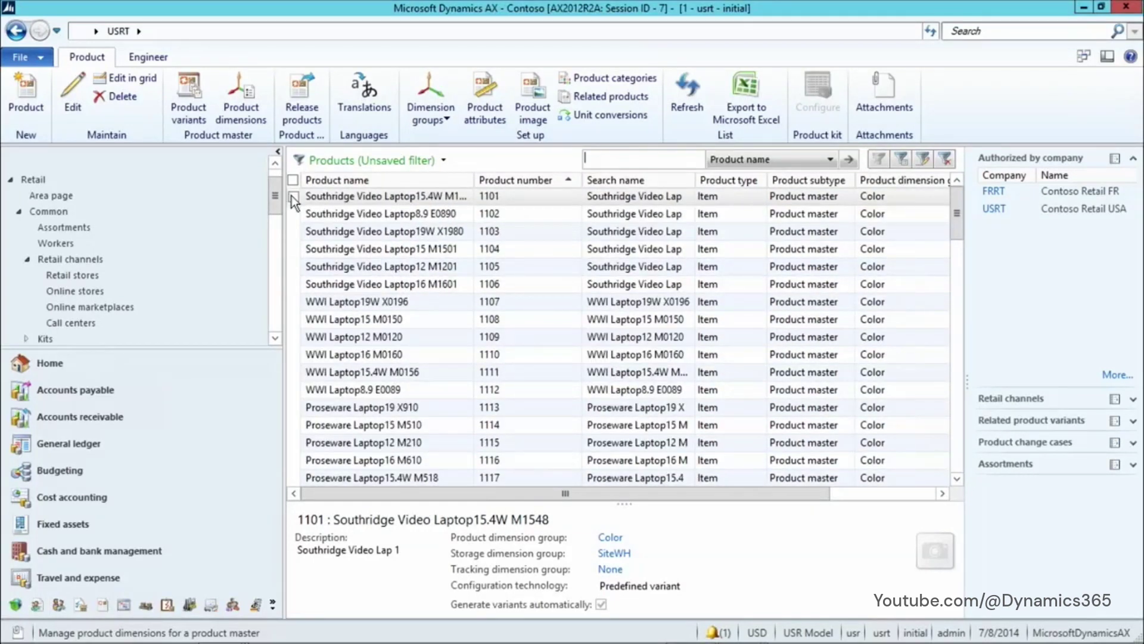
{"action": "left_click", "coordinate": [327, 200]}
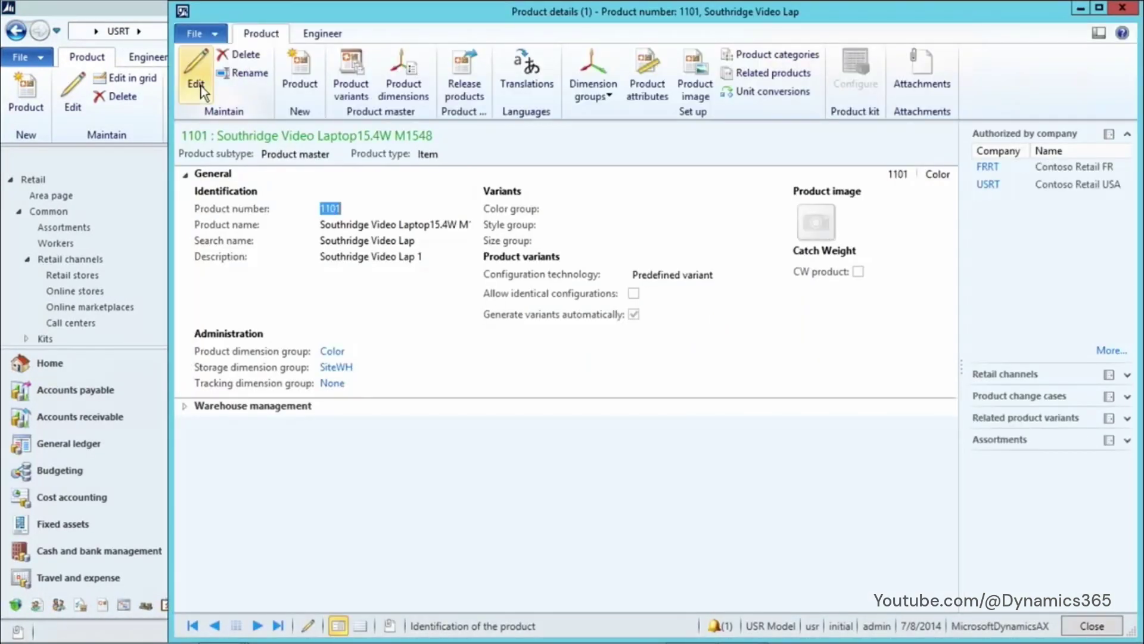
{"action": "left_click", "coordinate": [201, 86]}
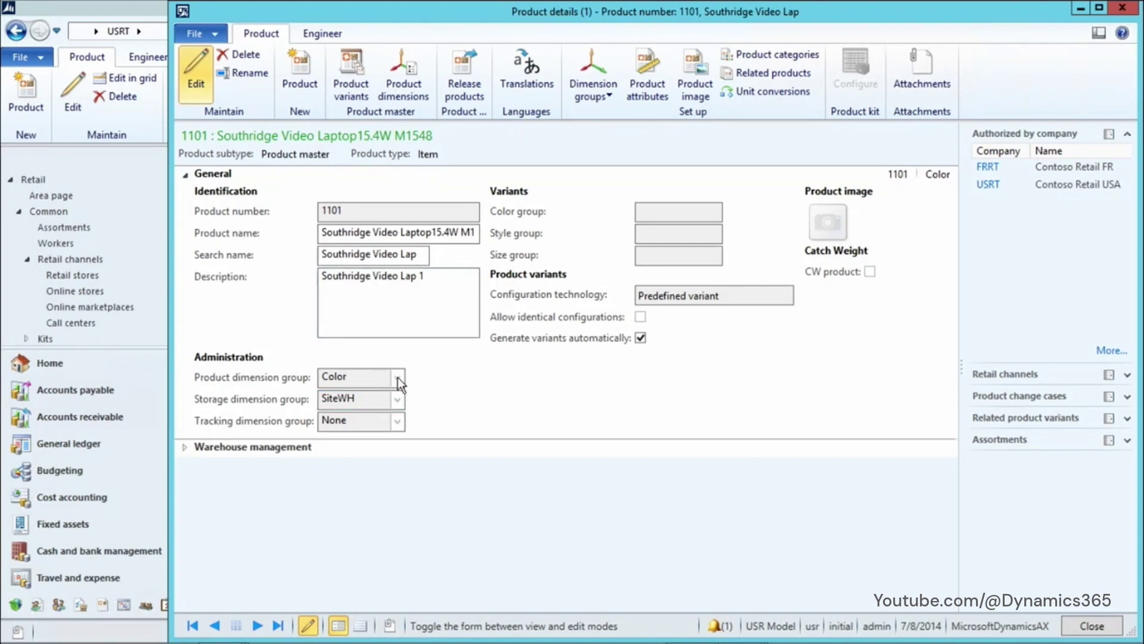
{"action": "left_click", "coordinate": [435, 276]}
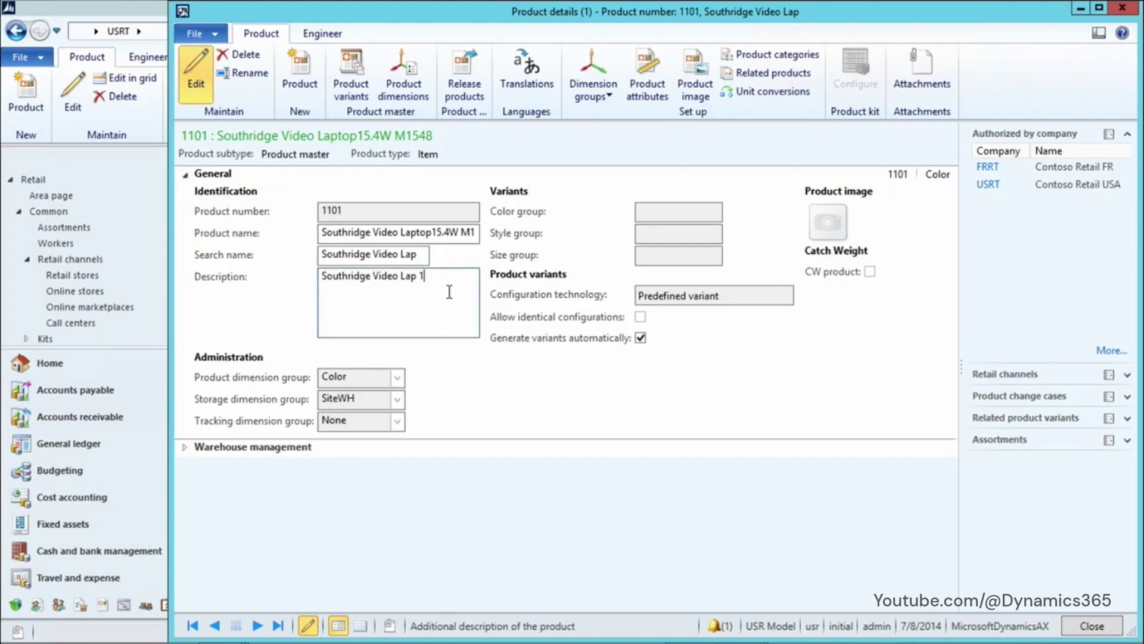
{"action": "type", "text": "56"}
{"action": "left_click", "coordinate": [496, 359]}
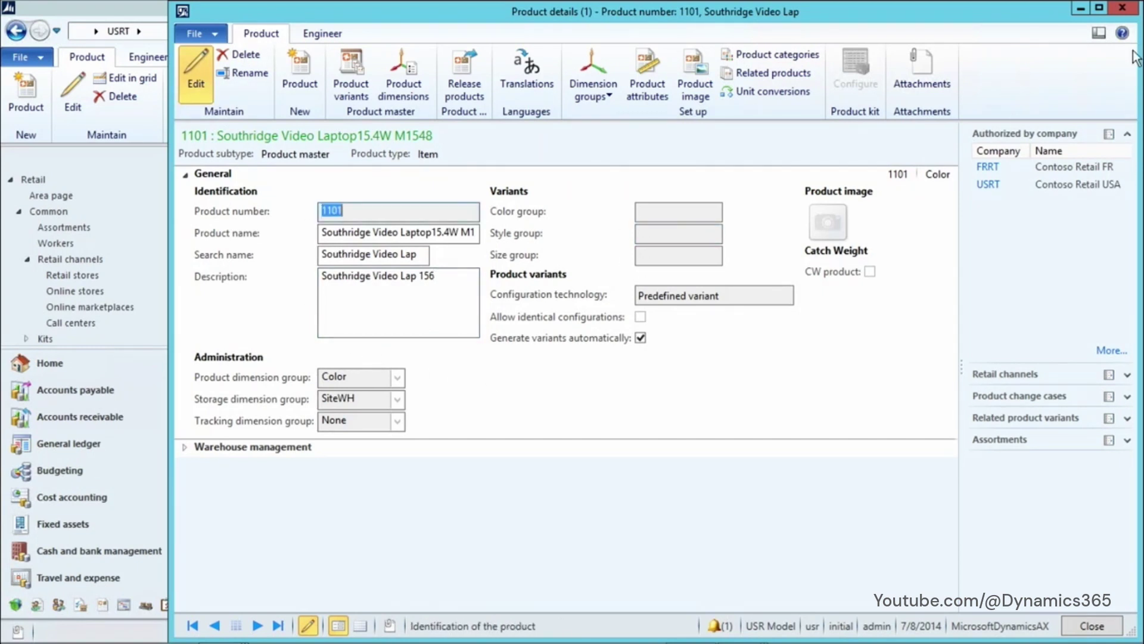
{"action": "left_click", "coordinate": [1120, 8]}
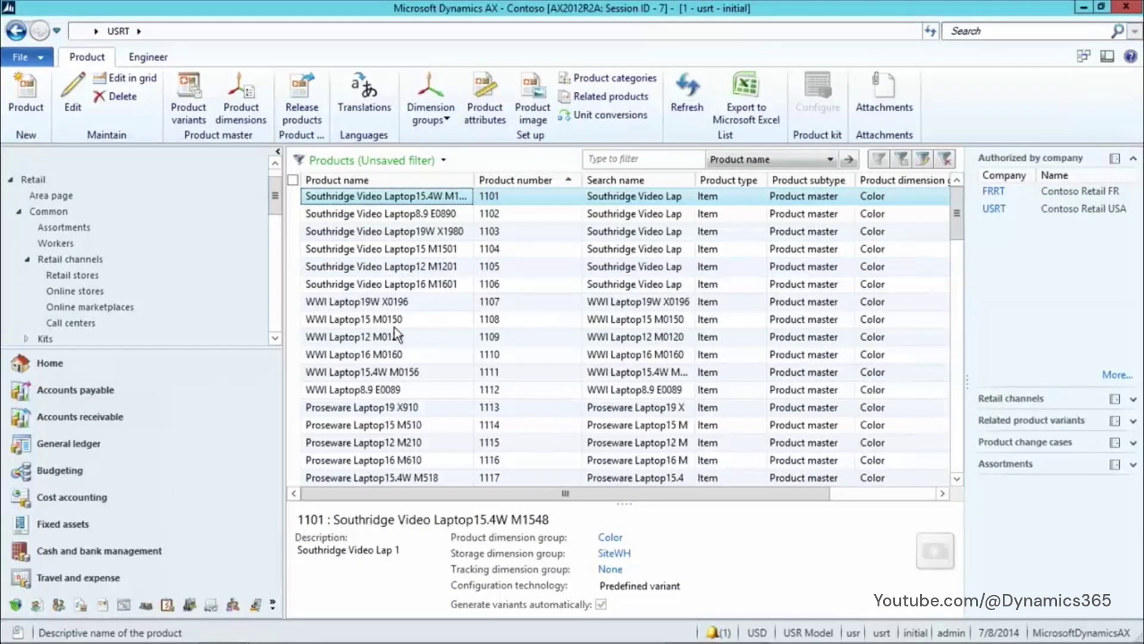
Return to the online stores list and open the Contoso online store record
{"action": "left_click", "coordinate": [20, 33]}
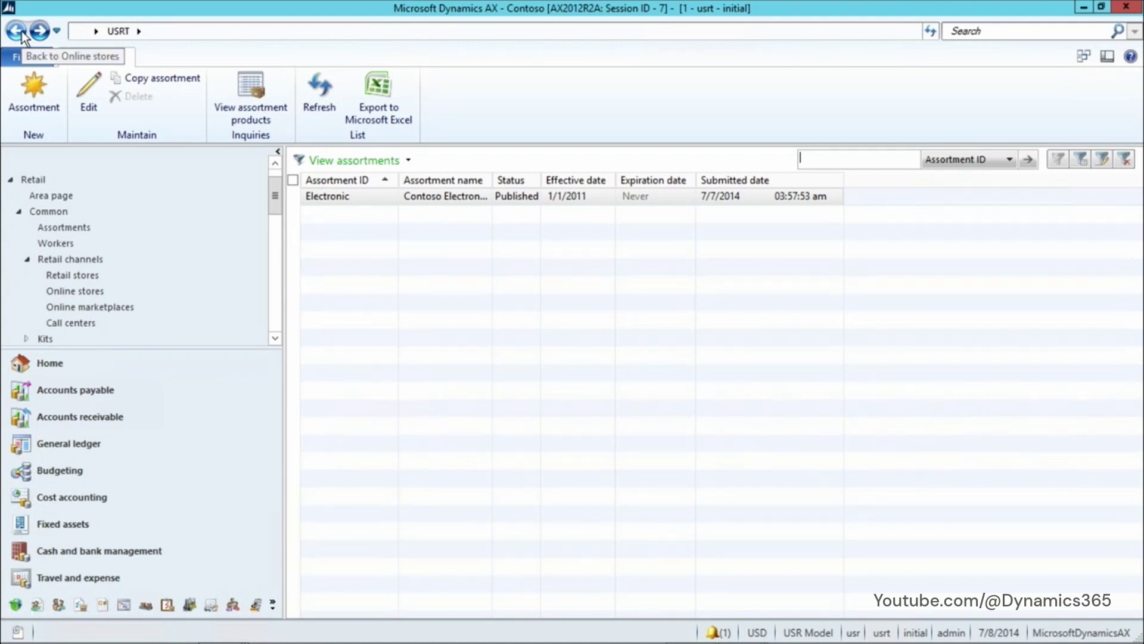
{"action": "left_click", "coordinate": [22, 31]}
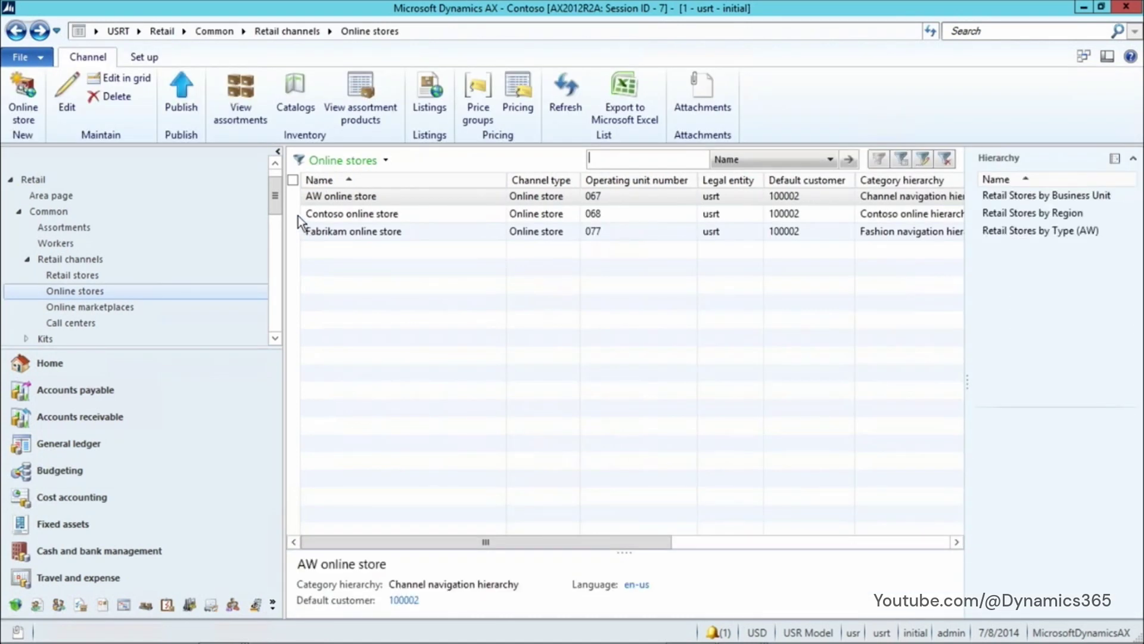
{"action": "left_click", "coordinate": [324, 212]}
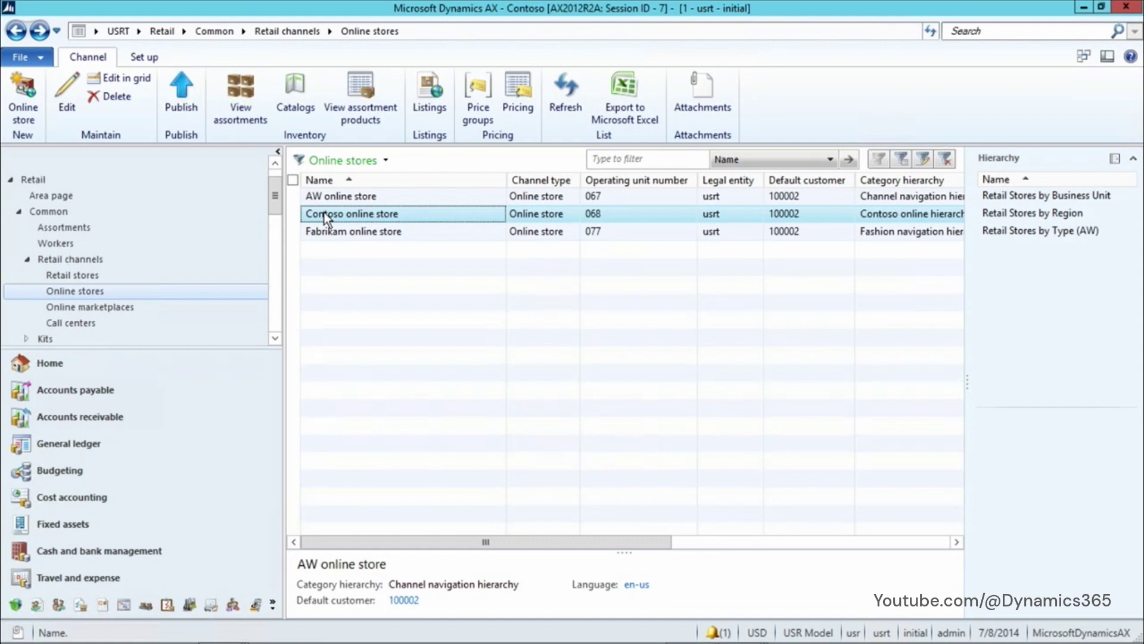
{"action": "double_click", "coordinate": [324, 212]}
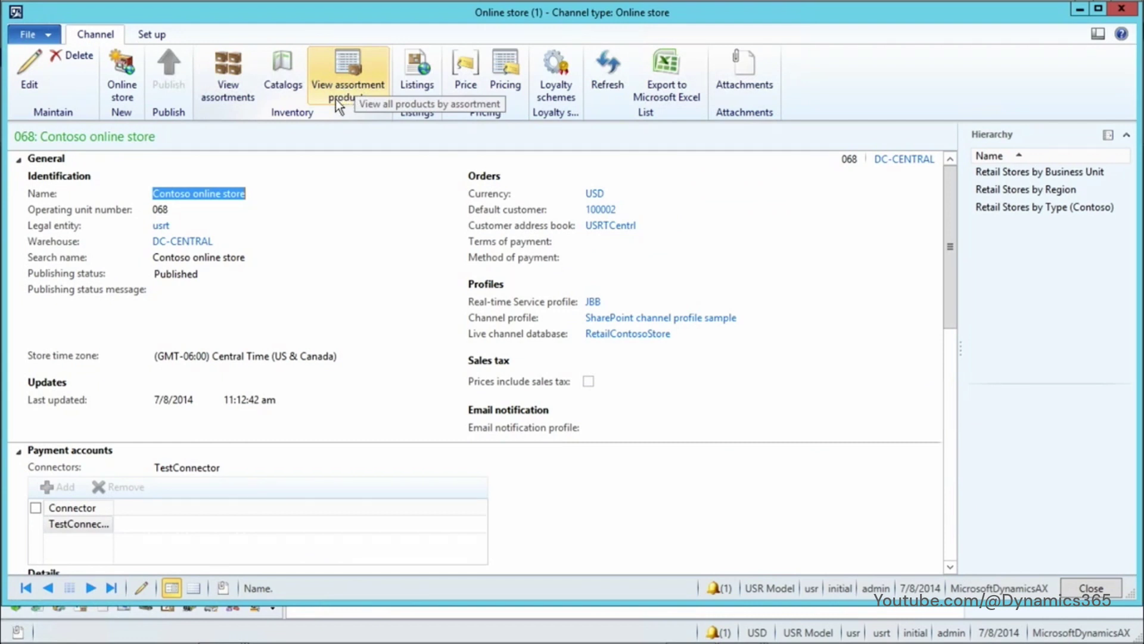
Put the Contoso online store back into draft for editing and publish the channel again
{"action": "left_click", "coordinate": [26, 81]}
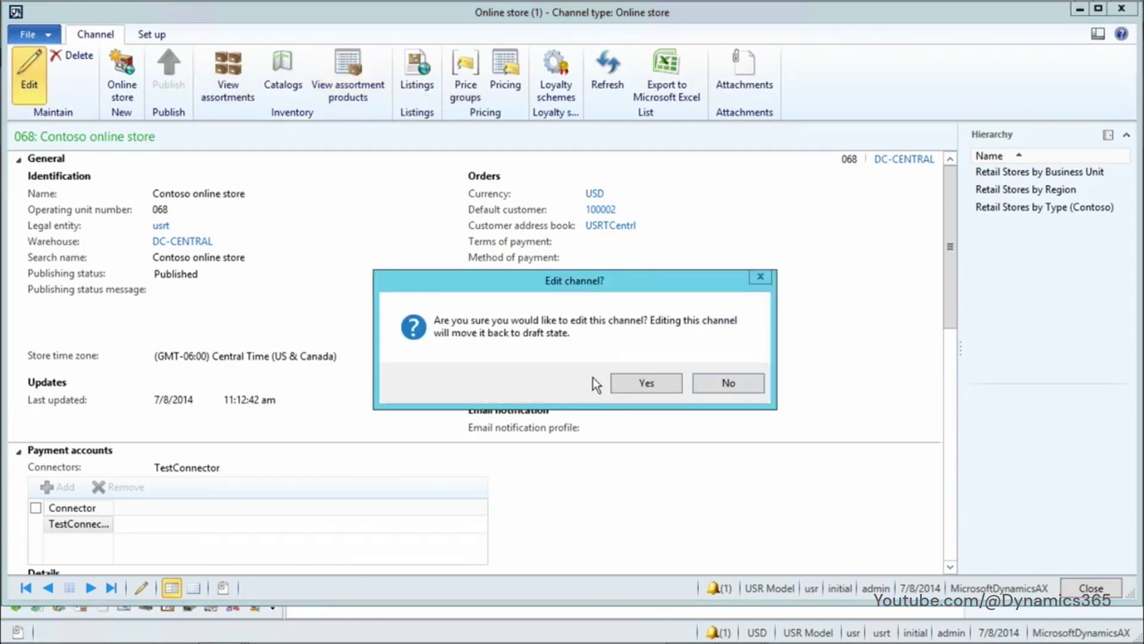
{"action": "left_click", "coordinate": [617, 381]}
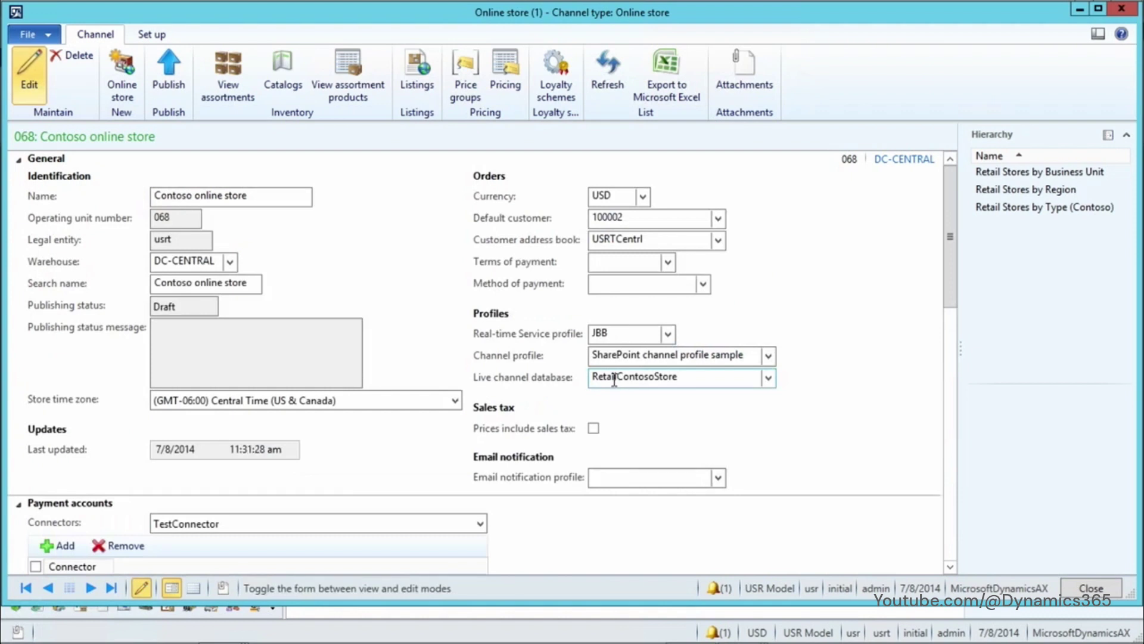
{"action": "left_click", "coordinate": [172, 70]}
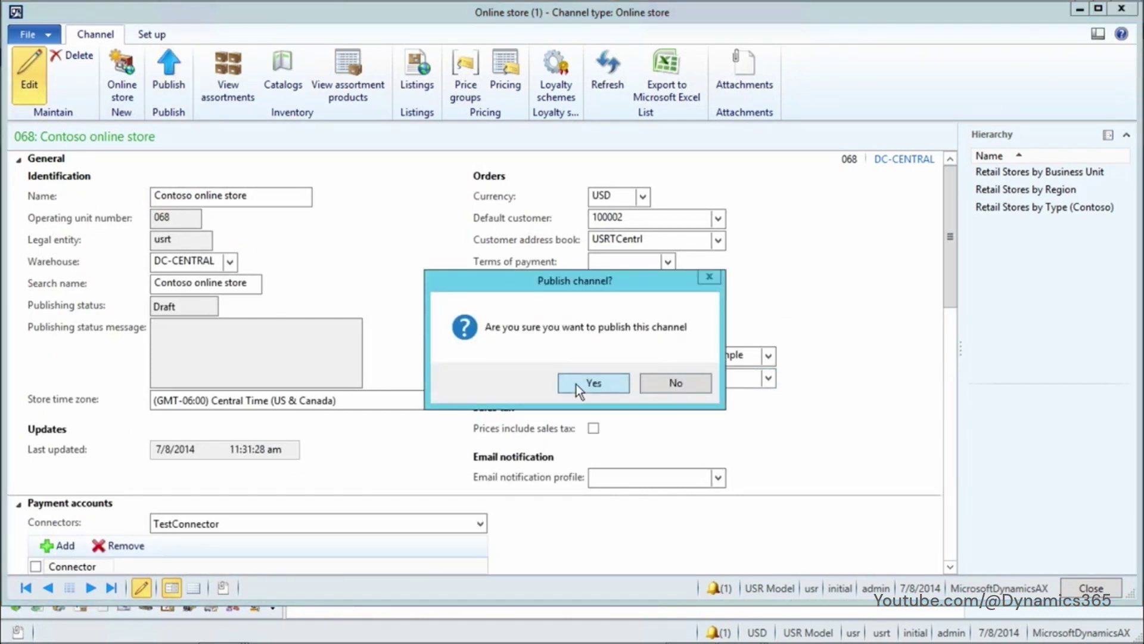
{"action": "left_click", "coordinate": [577, 384]}
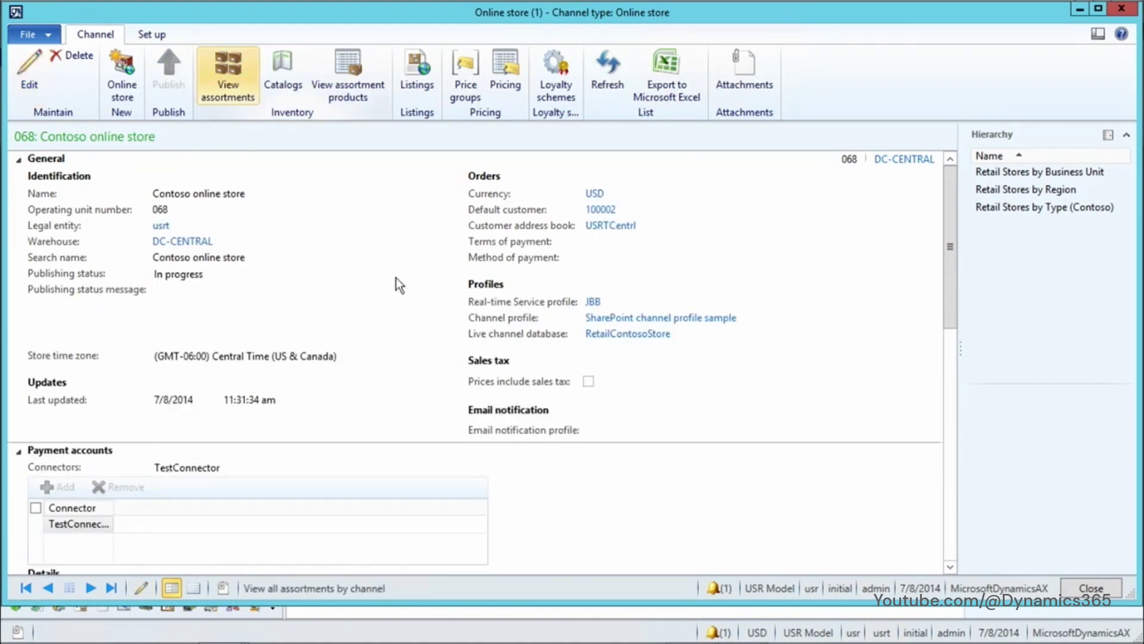
View the price groups assigned to the Contoso online store and close the price groups window
{"action": "left_click", "coordinate": [1119, 12]}
{"action": "left_click", "coordinate": [468, 93]}
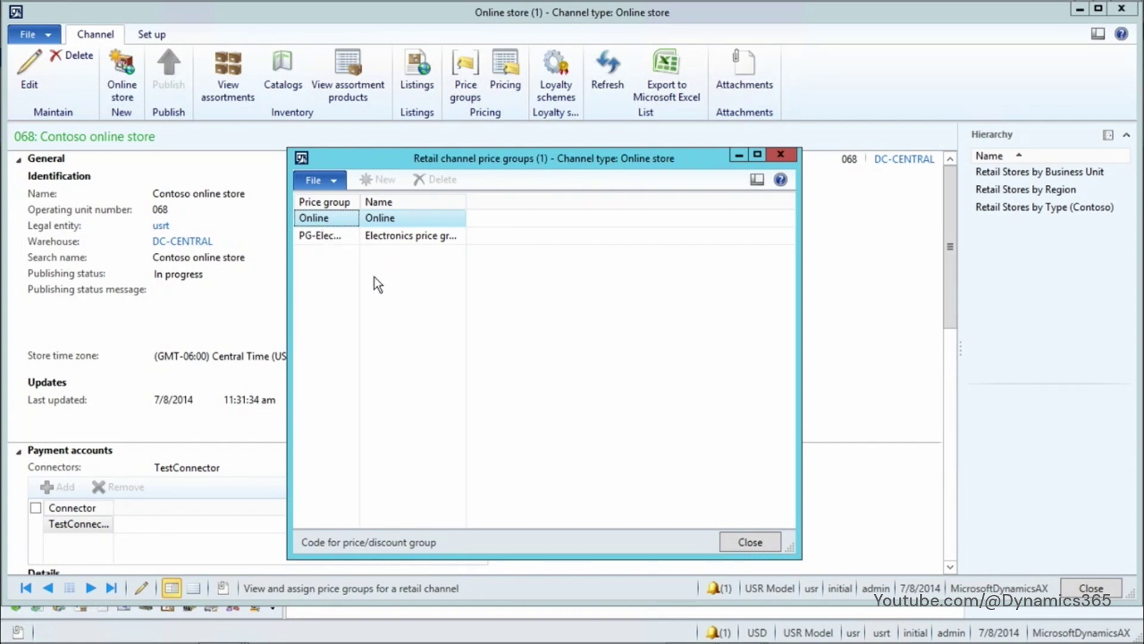
{"action": "left_click", "coordinate": [782, 155]}
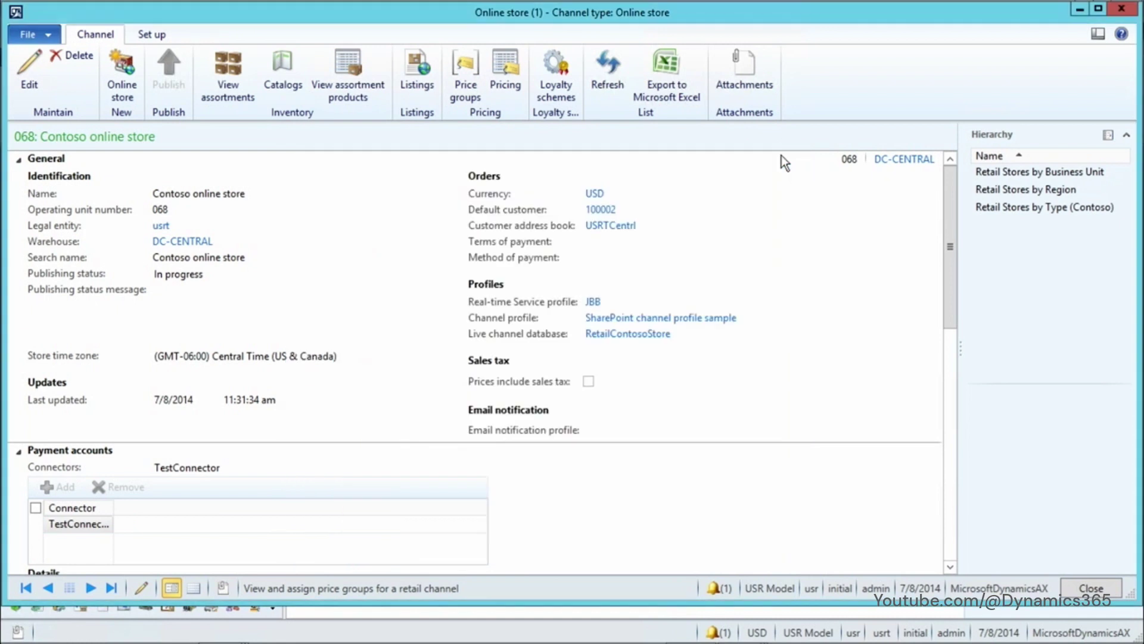
Reopen the Contoso online store for editing and display its price groups with a widened Price group column
{"action": "left_click", "coordinate": [40, 83]}
{"action": "left_click", "coordinate": [654, 385]}
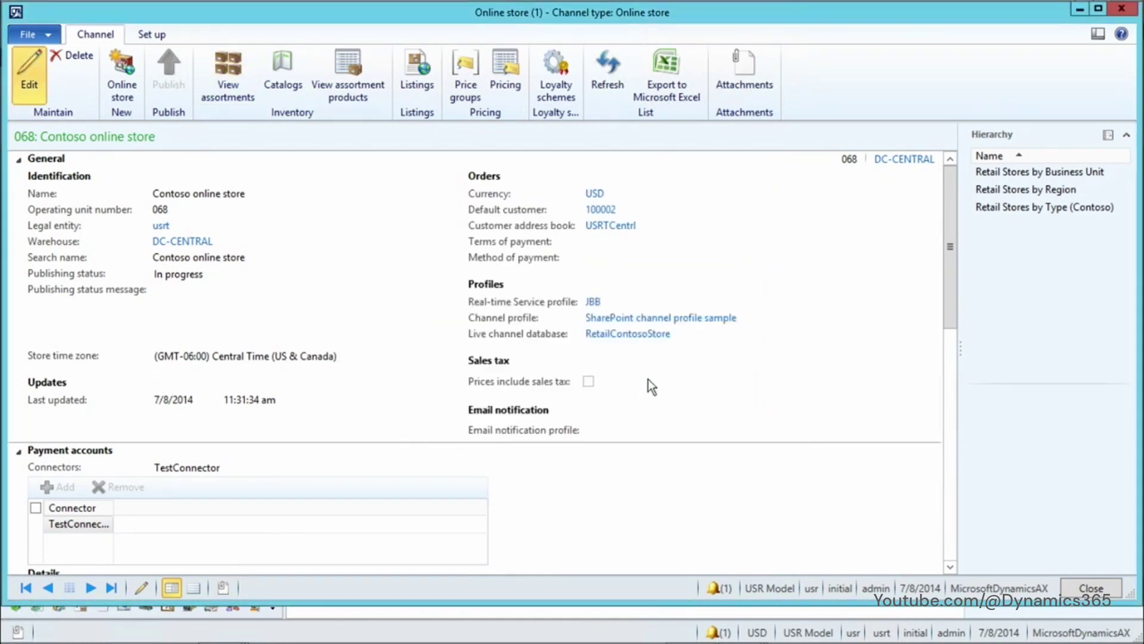
{"action": "left_click", "coordinate": [471, 88]}
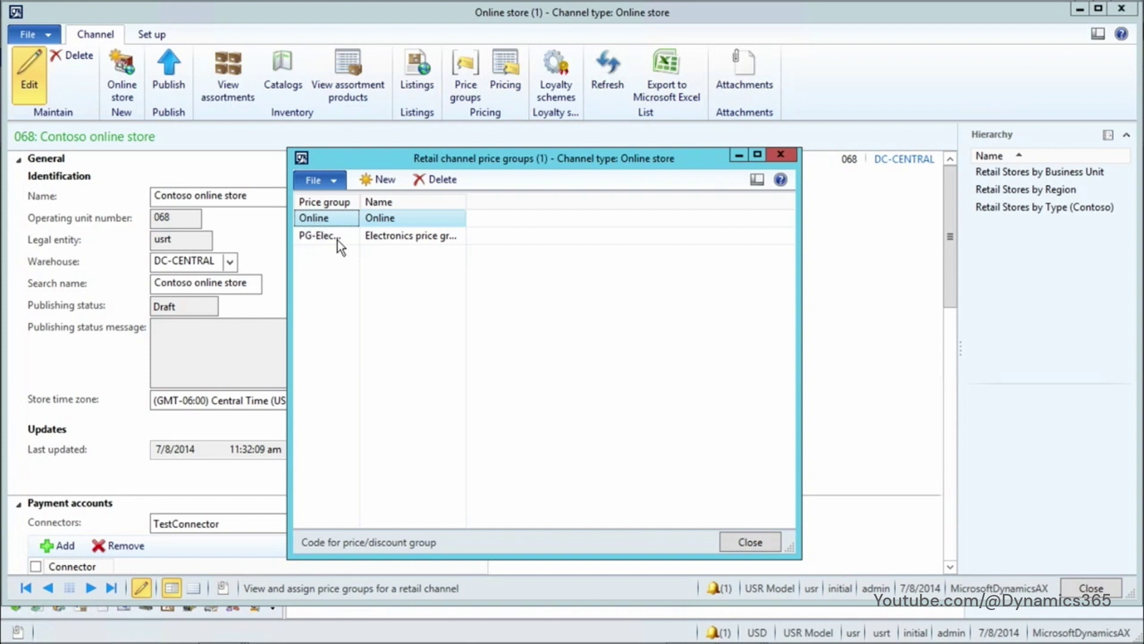
{"action": "left_click_drag", "start_coordinate": [360, 201], "coordinate": [510, 202]}
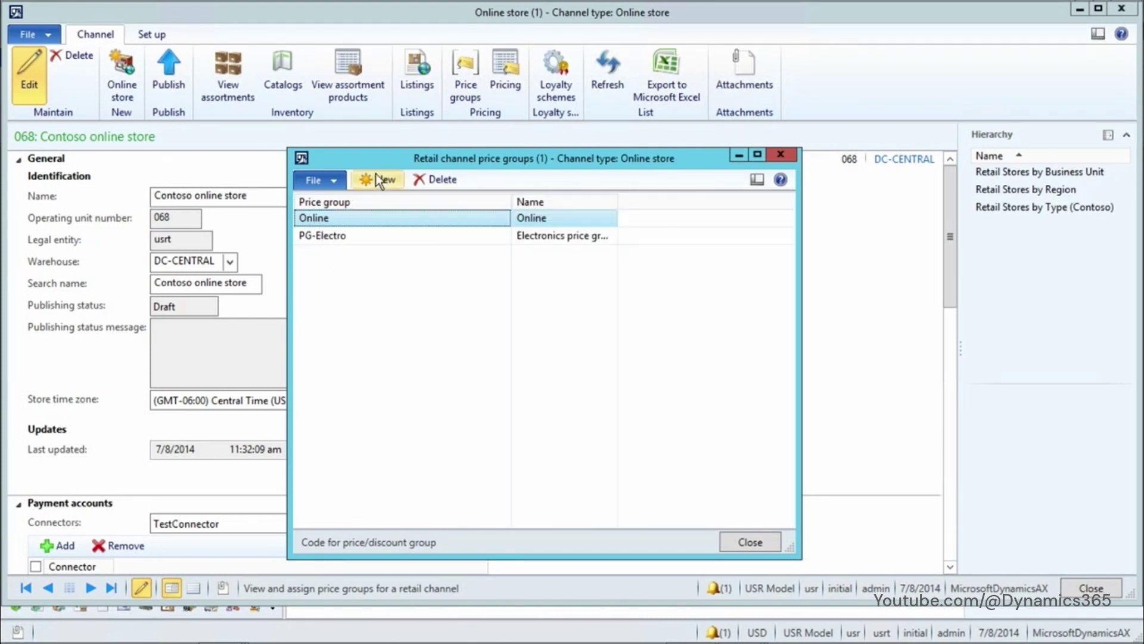
Add the PG-Fabrika price group to the Contoso online store, closing the price groups window and the store record
{"action": "left_click", "coordinate": [376, 178]}
{"action": "left_click", "coordinate": [504, 219]}
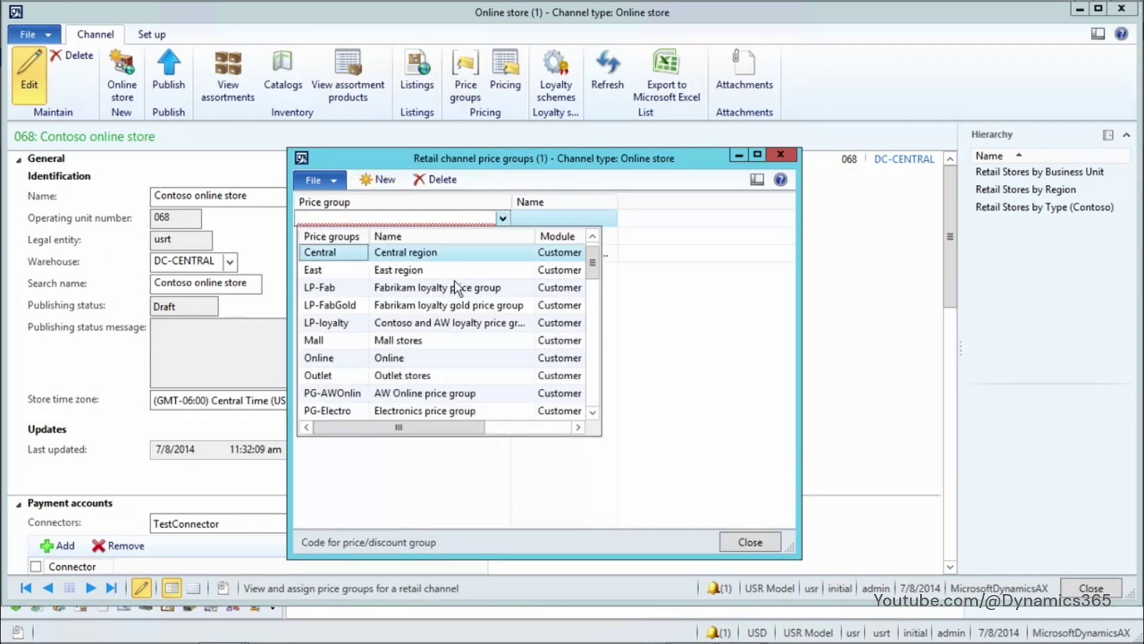
{"action": "scroll", "coordinate": [451, 287], "scroll_direction": "down", "scroll_amount": 10}
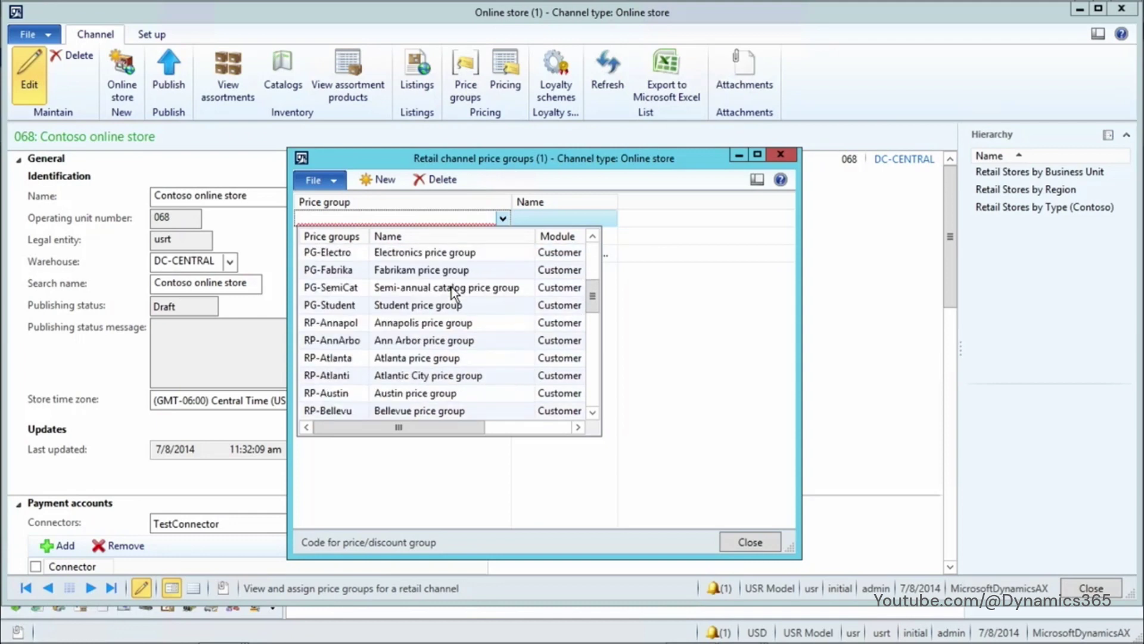
{"action": "scroll", "coordinate": [455, 291], "scroll_direction": "up", "scroll_amount": 10}
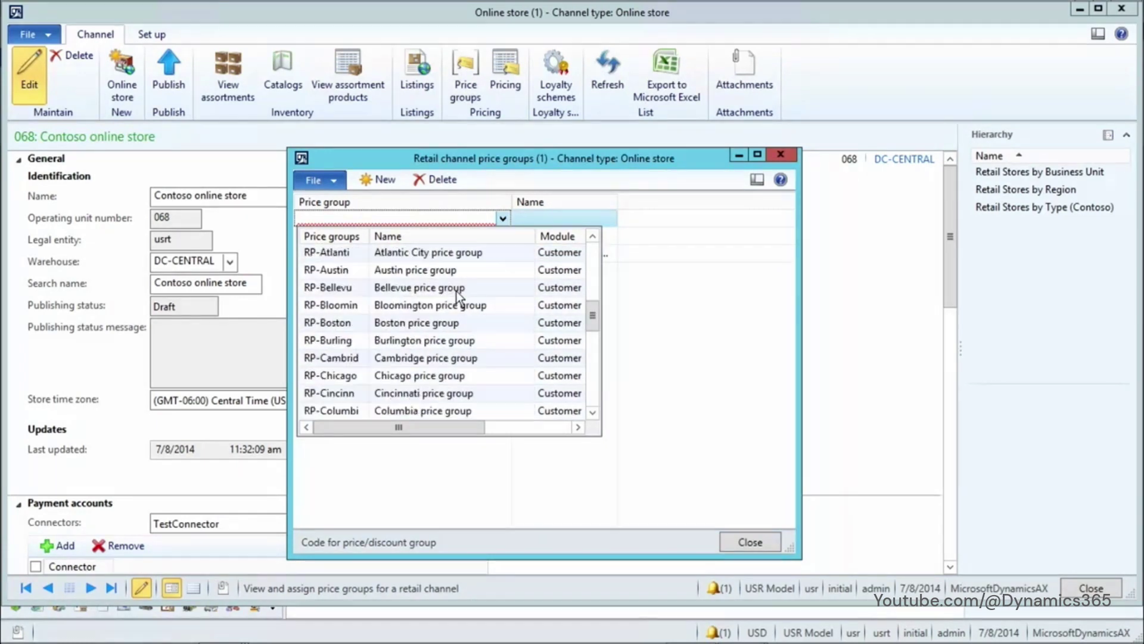
{"action": "scroll", "coordinate": [379, 282], "scroll_direction": "up", "scroll_amount": 2}
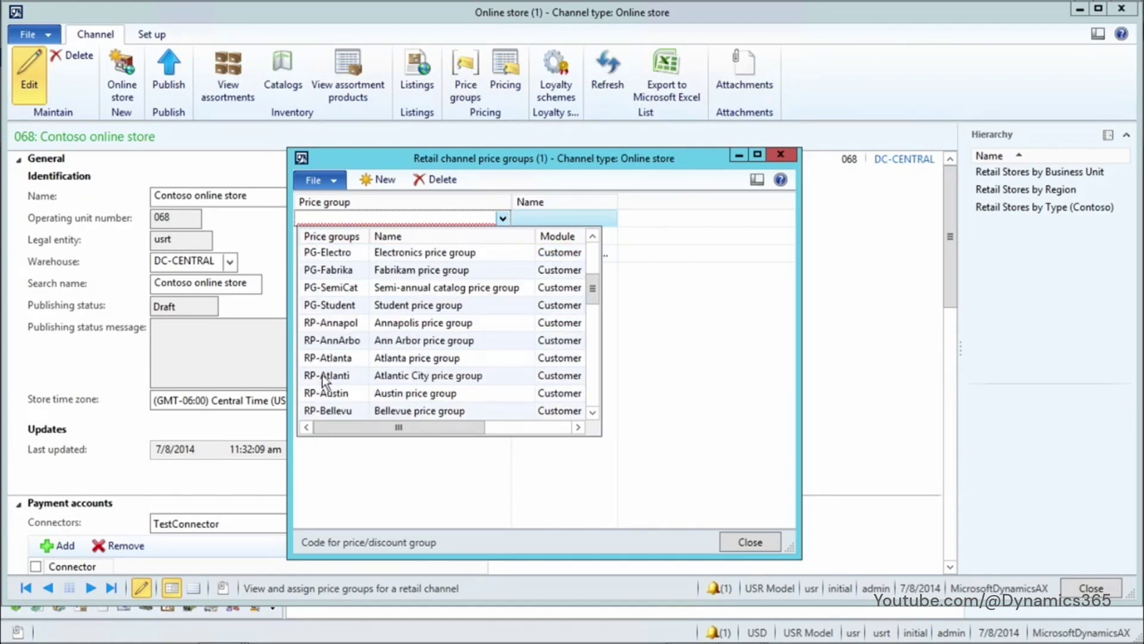
{"action": "left_click", "coordinate": [331, 271]}
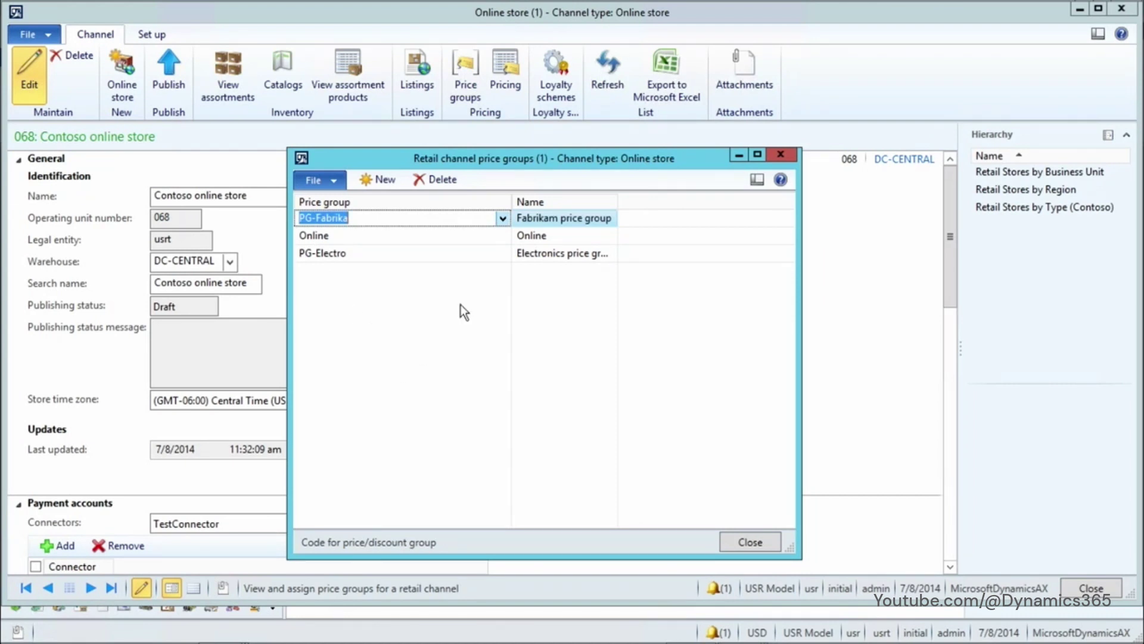
{"action": "left_click", "coordinate": [778, 158]}
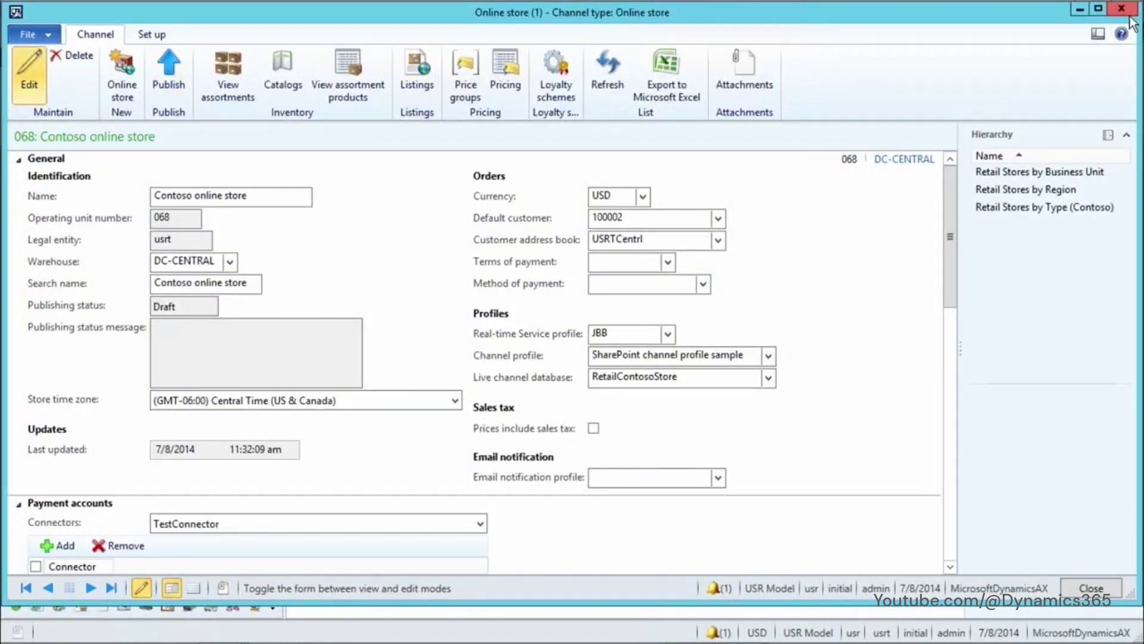
{"action": "mouse_move", "coordinate": [1130, 24]}
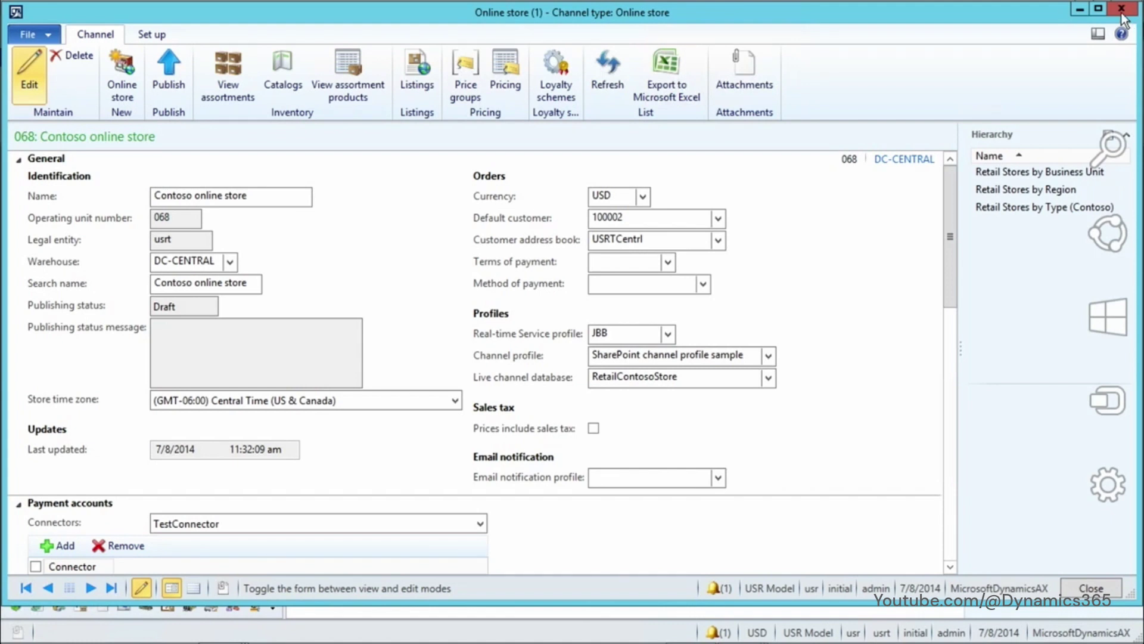
{"action": "left_click", "coordinate": [1123, 10]}
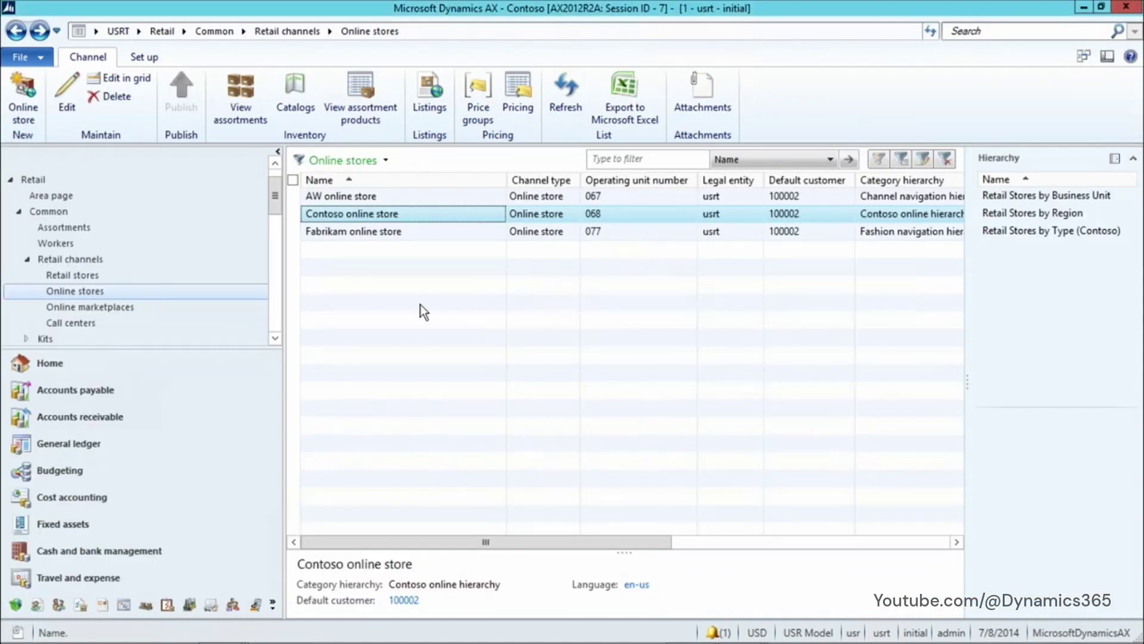
Open the distribution schedule from the Retail area page, select job 1070 Channel configuration, and look through the job list
{"action": "left_click", "coordinate": [162, 32]}
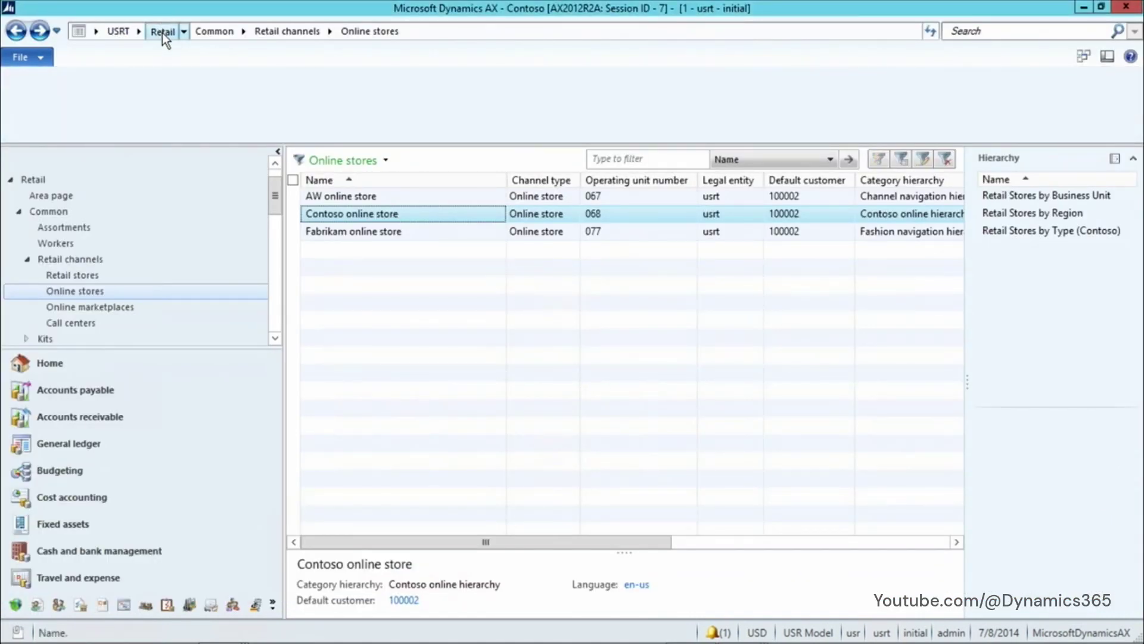
{"action": "scroll", "coordinate": [374, 330], "scroll_direction": "down", "scroll_amount": 5}
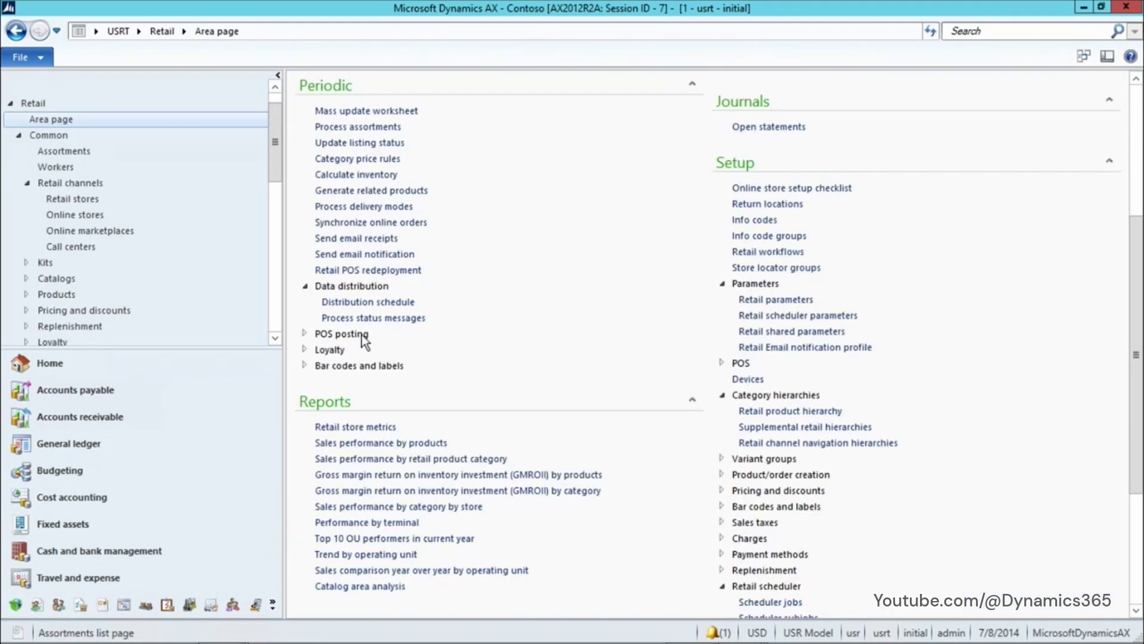
{"action": "left_click", "coordinate": [343, 304]}
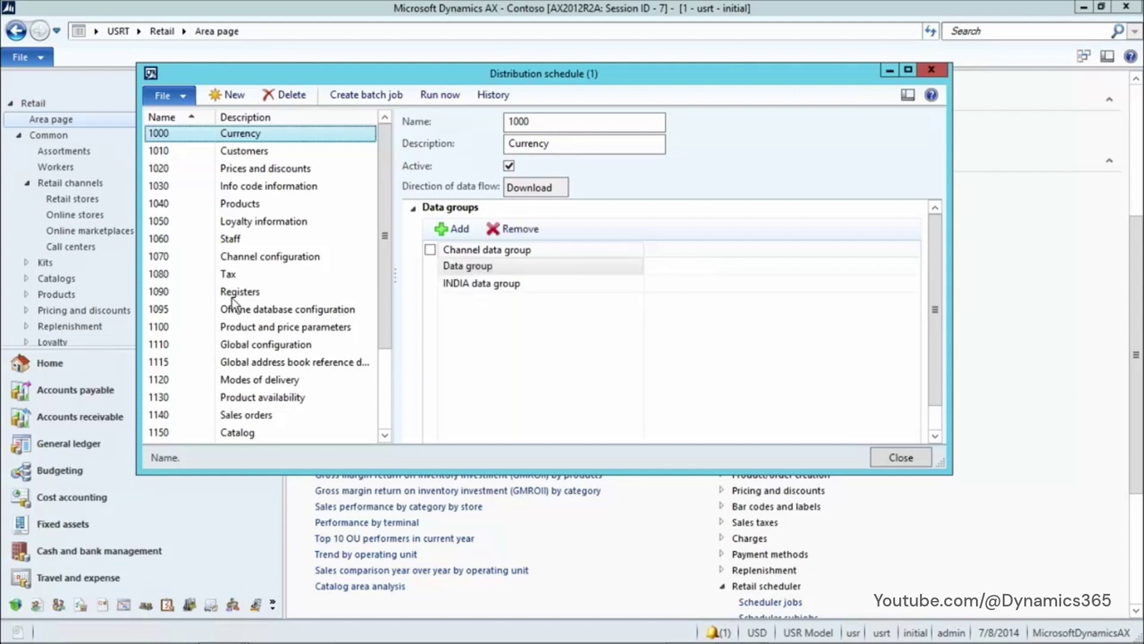
{"action": "left_click", "coordinate": [267, 257]}
{"action": "scroll", "coordinate": [352, 272], "scroll_direction": "down", "scroll_amount": 2}
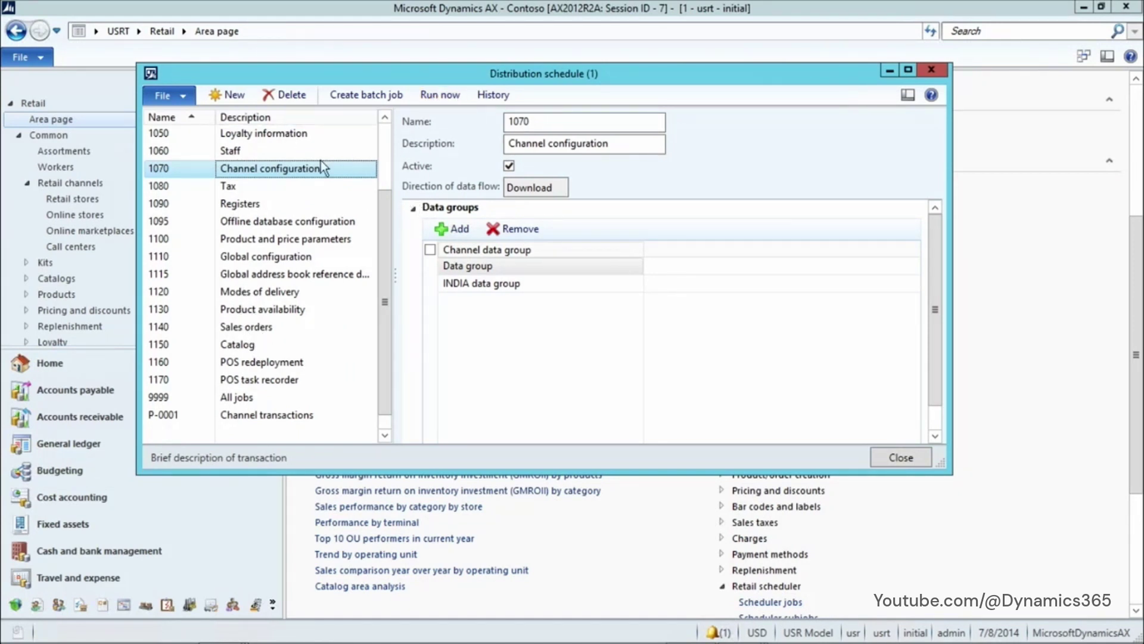
{"action": "scroll", "coordinate": [323, 287], "scroll_direction": "up", "scroll_amount": 2}
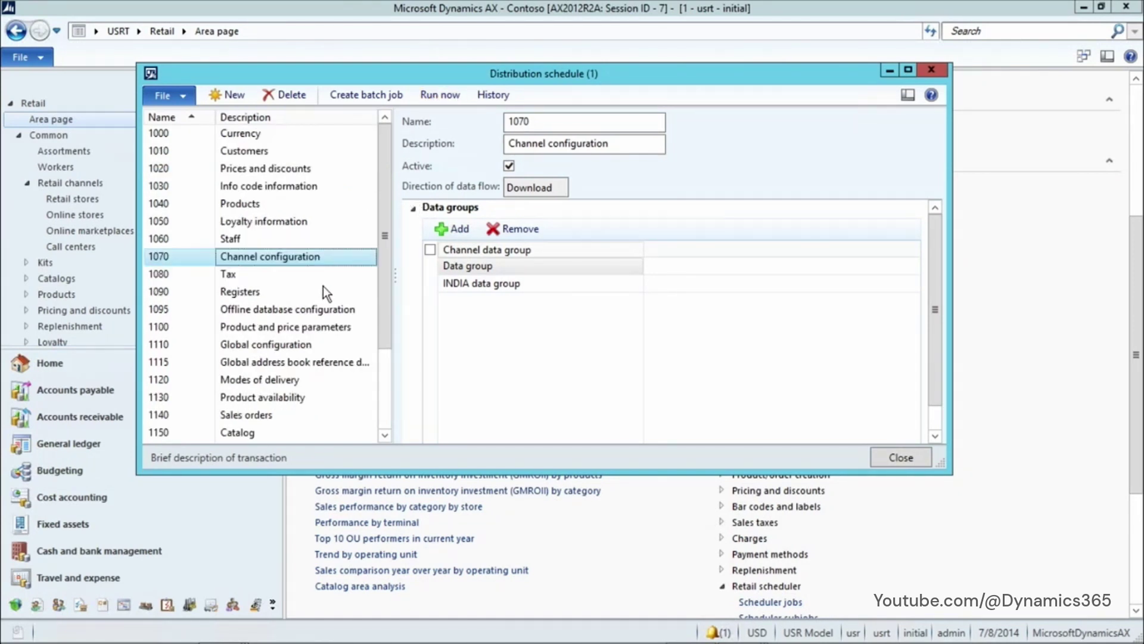
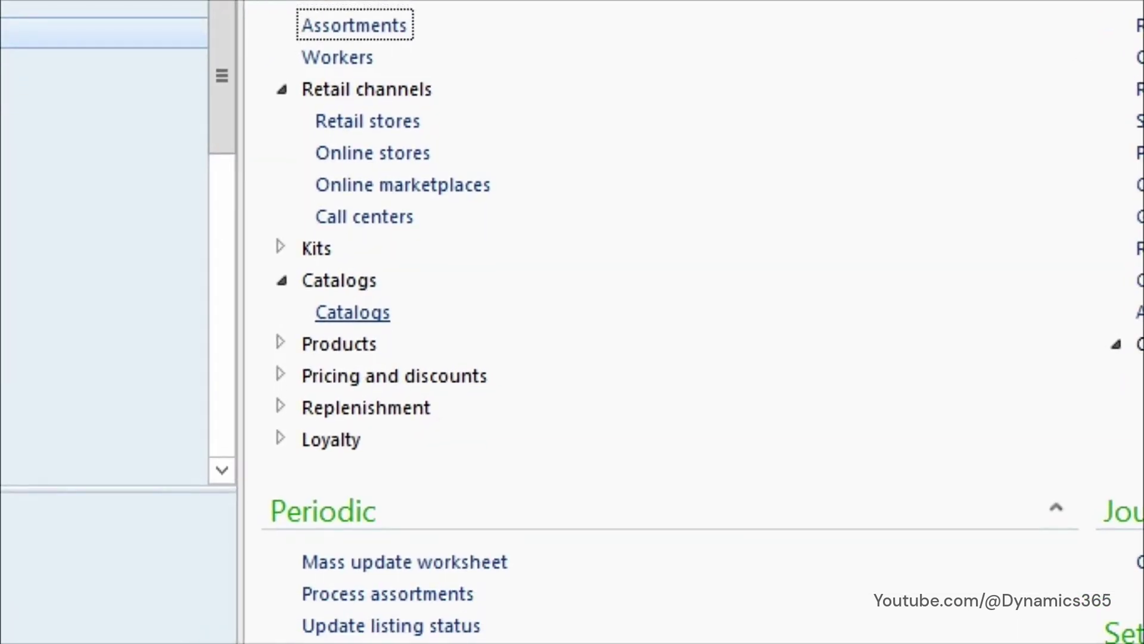
Create a new retail catalog named "Contoso Temp Catalog" with the description "Temp Catalog"
{"action": "left_click", "coordinate": [349, 315]}
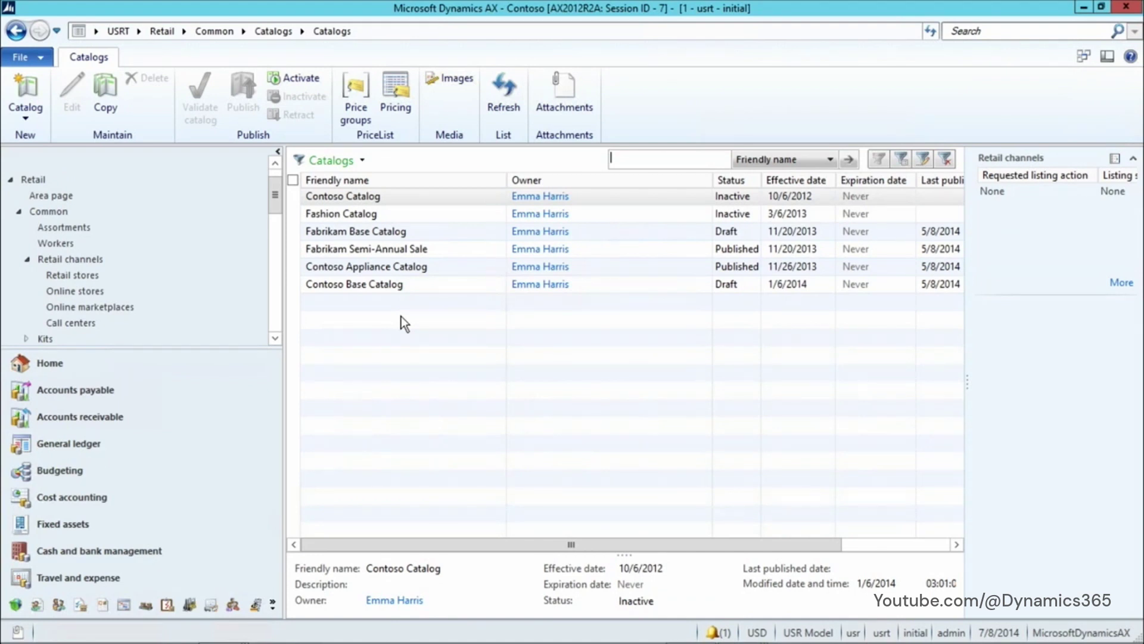
{"action": "left_click", "coordinate": [22, 120]}
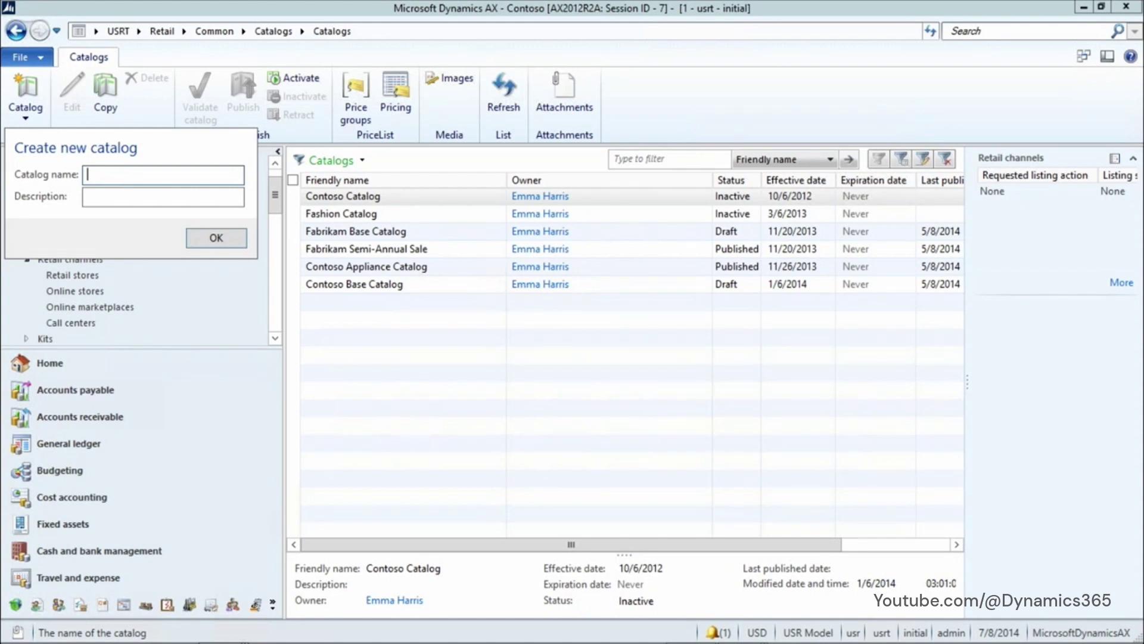
{"action": "type", "text": "Contoso Temp Catalog"}
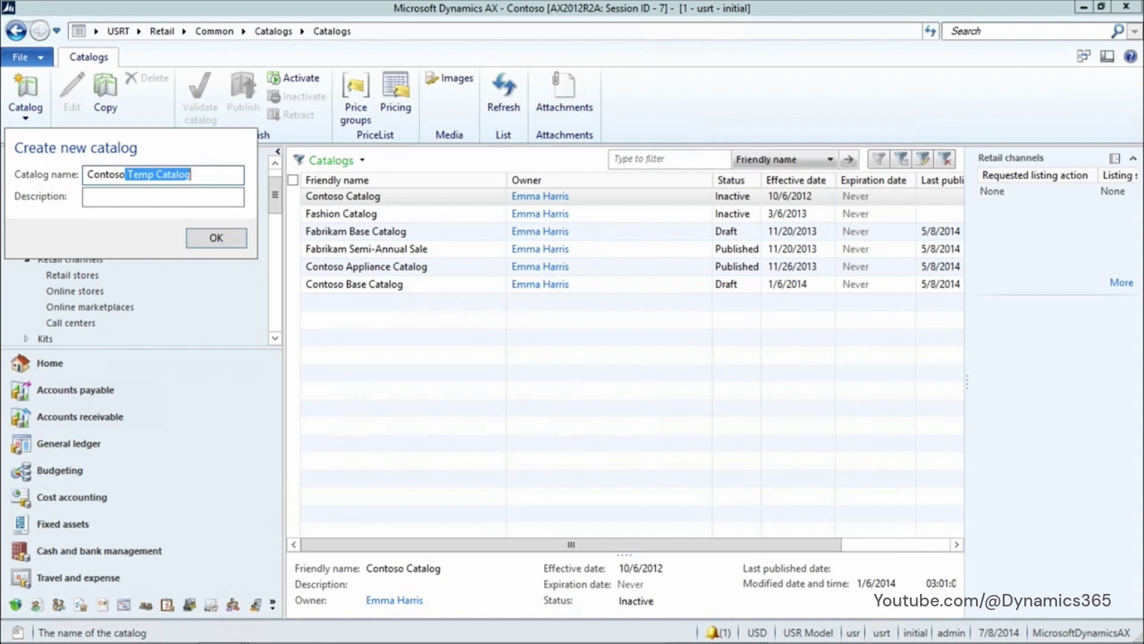
{"action": "key", "text": "Tab"}
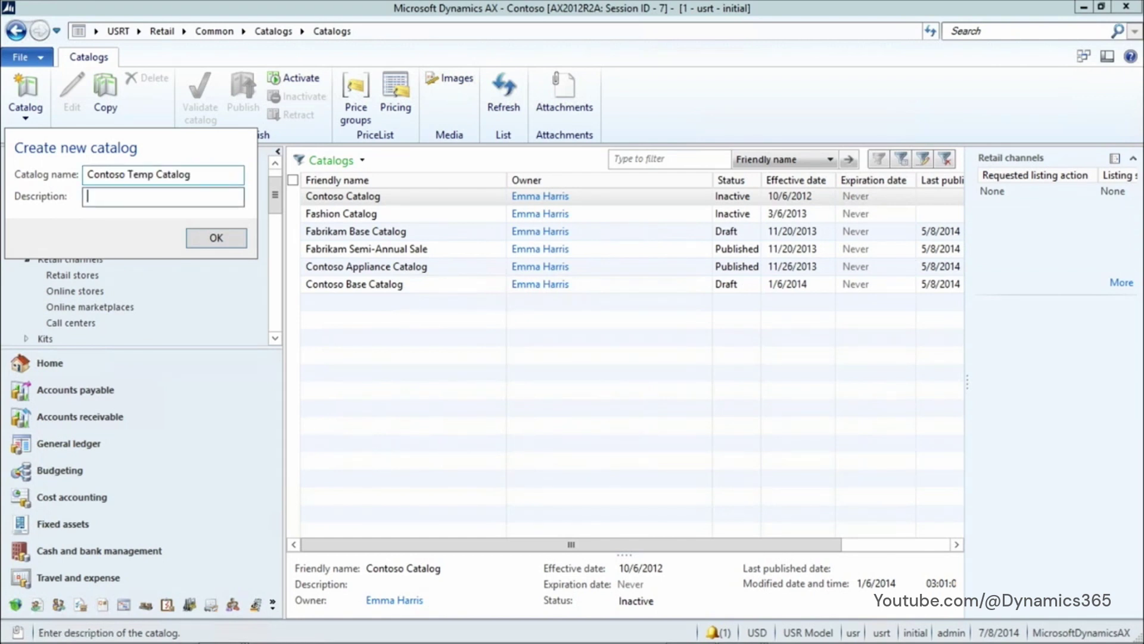
{"action": "type", "text": "Temp Catalog"}
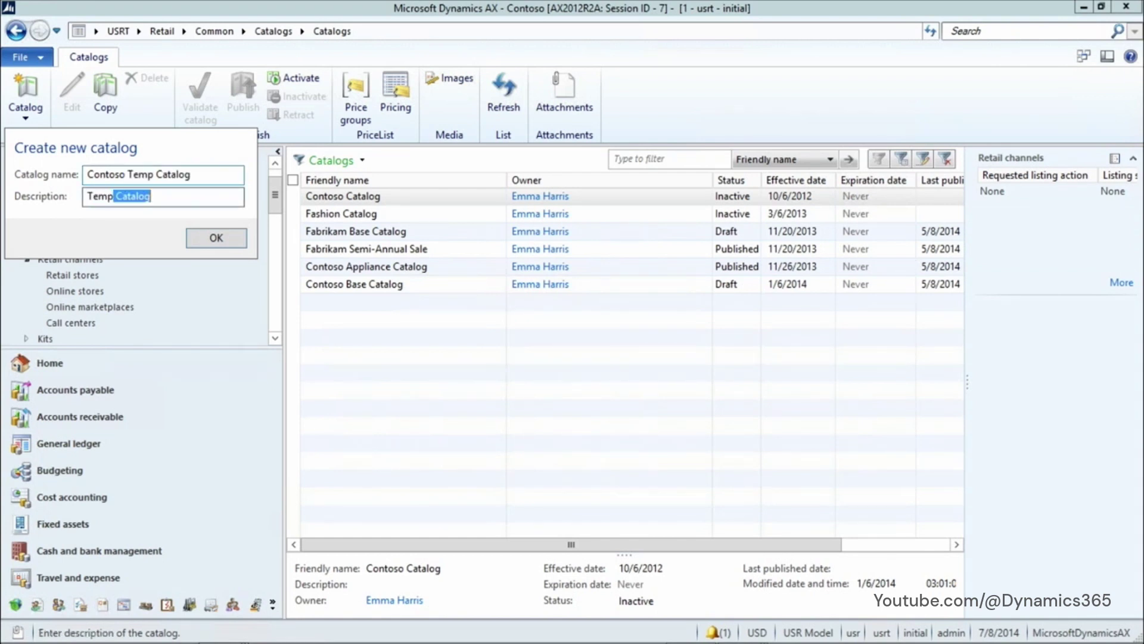
{"action": "left_click", "coordinate": [218, 241]}
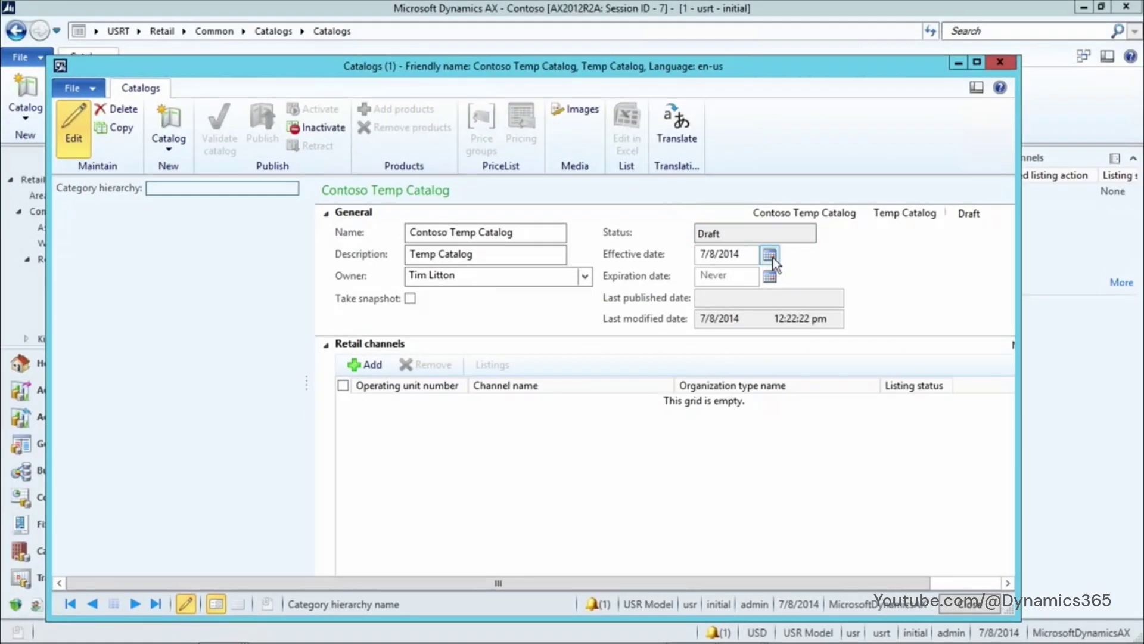
Set the catalog's effective date to 7/14/2014 and its expiration date to 7/30/2014
{"action": "left_click", "coordinate": [770, 255]}
{"action": "left_click", "coordinate": [770, 255]}
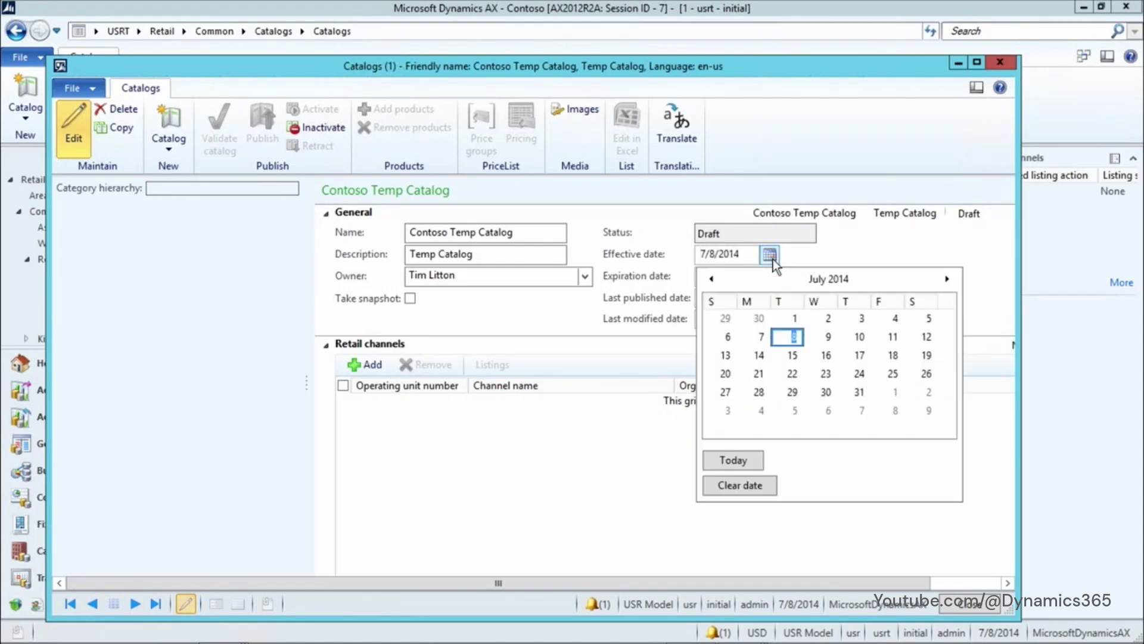
{"action": "left_click", "coordinate": [758, 355]}
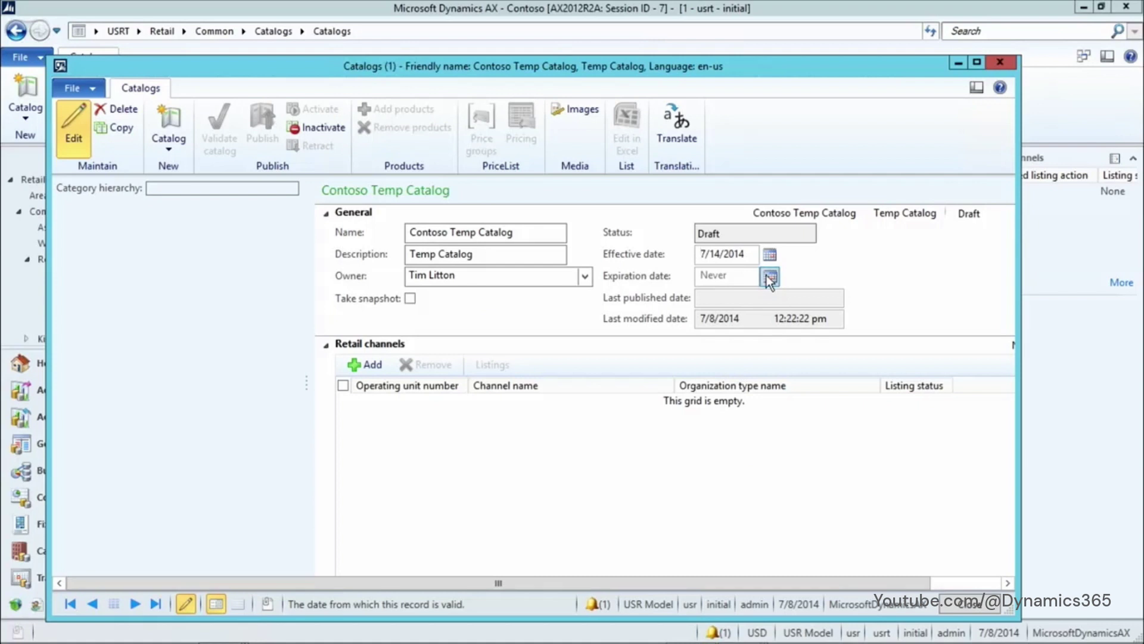
{"action": "left_click", "coordinate": [761, 272]}
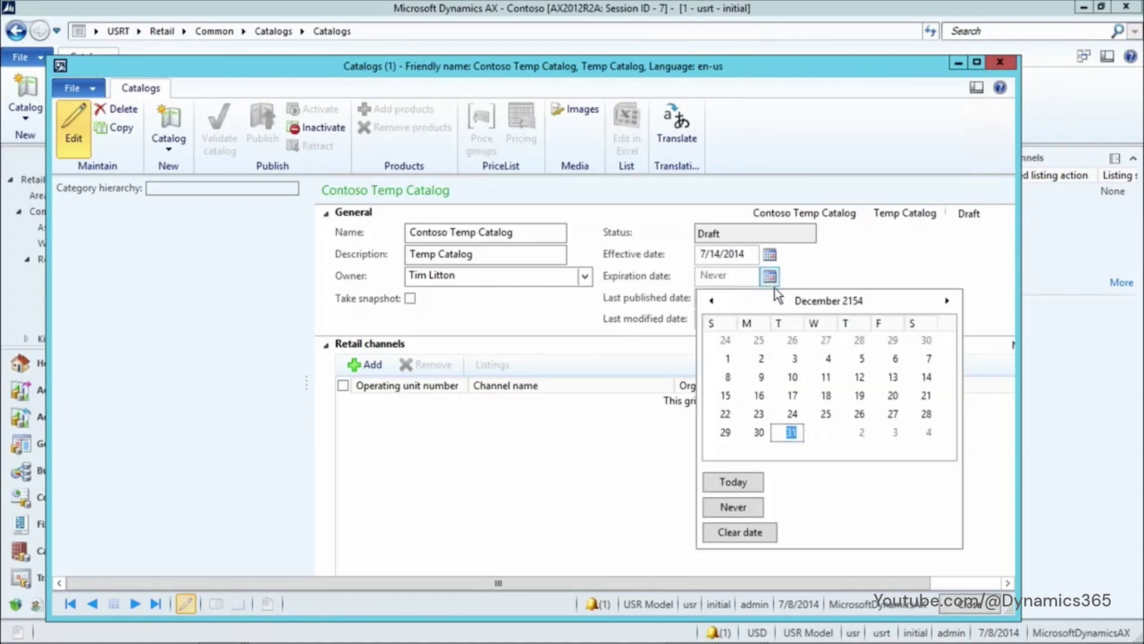
{"action": "left_click", "coordinate": [830, 301]}
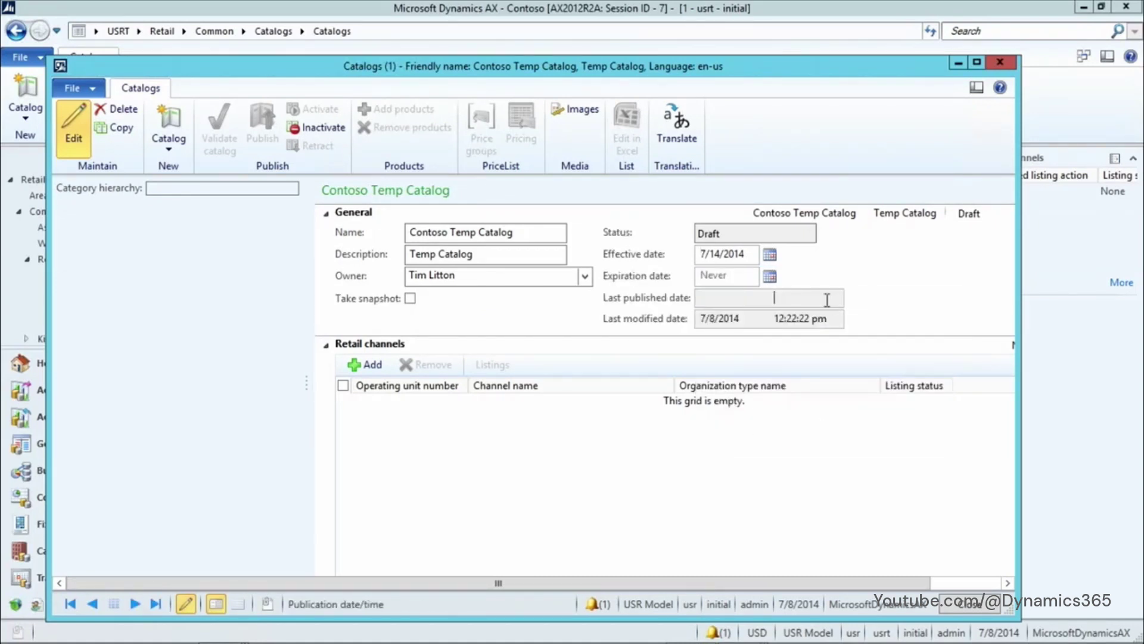
{"action": "left_click", "coordinate": [770, 277]}
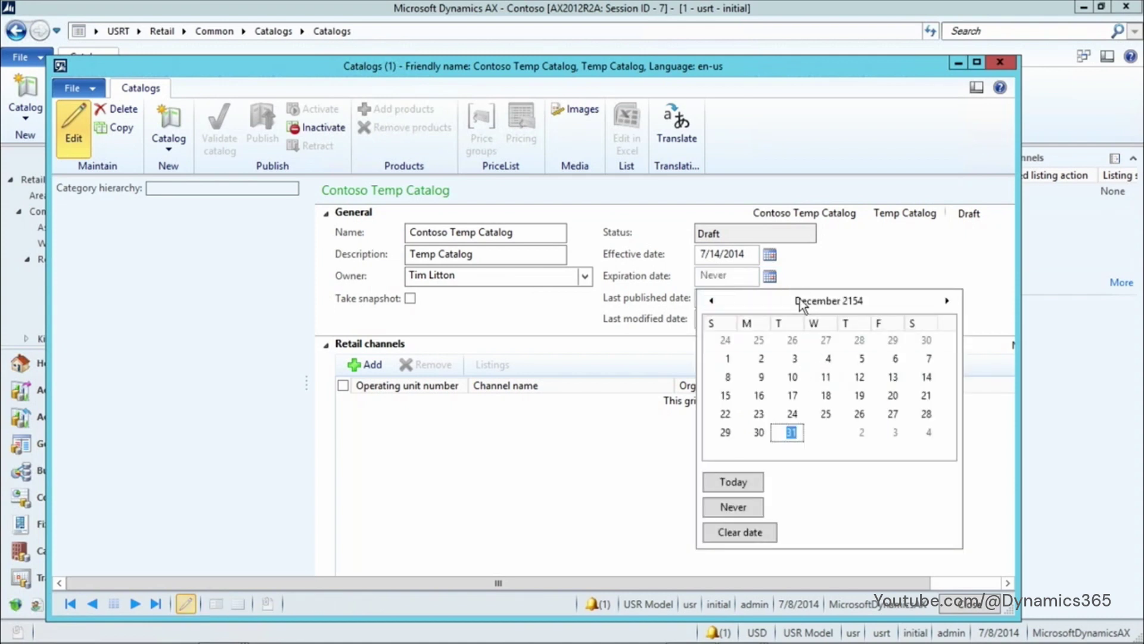
{"action": "left_click", "coordinate": [734, 482]}
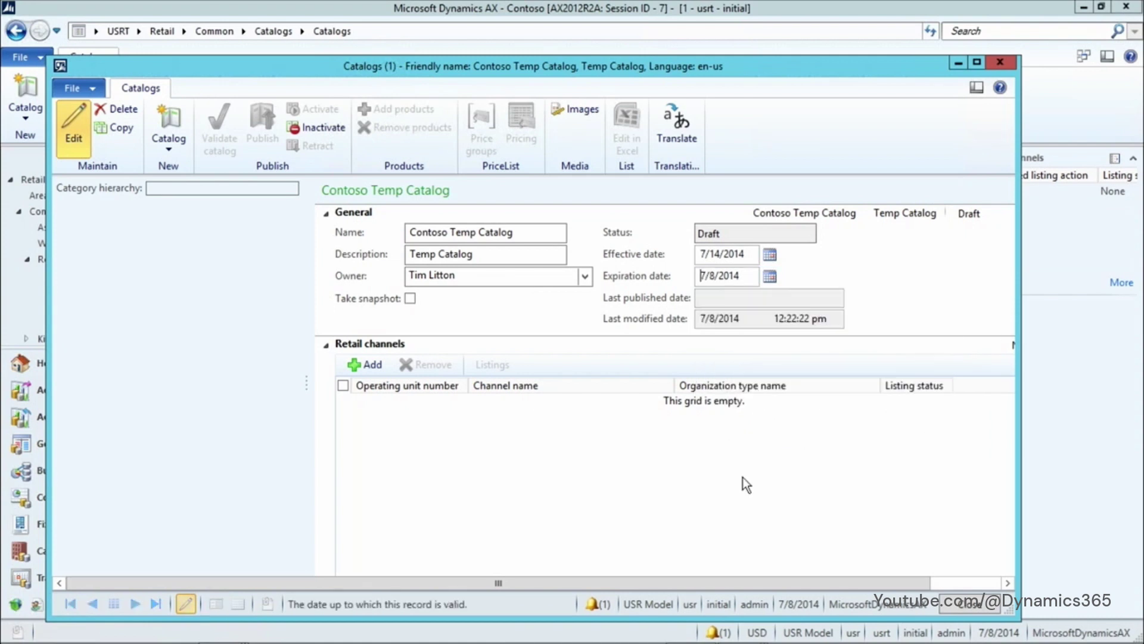
{"action": "left_click", "coordinate": [770, 276]}
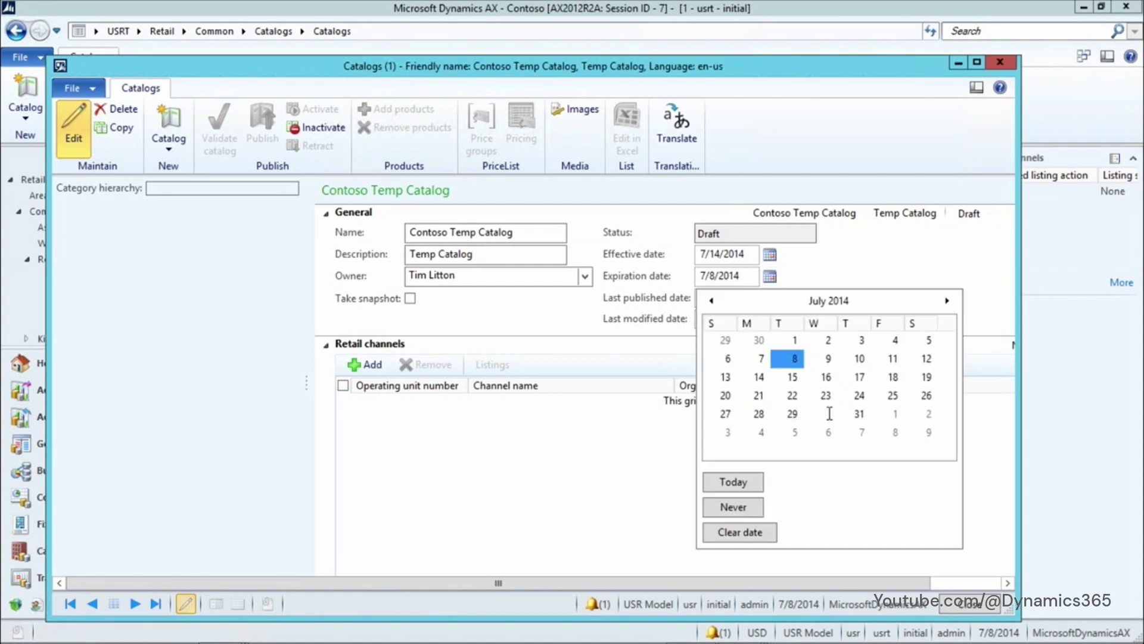
{"action": "left_click", "coordinate": [827, 413]}
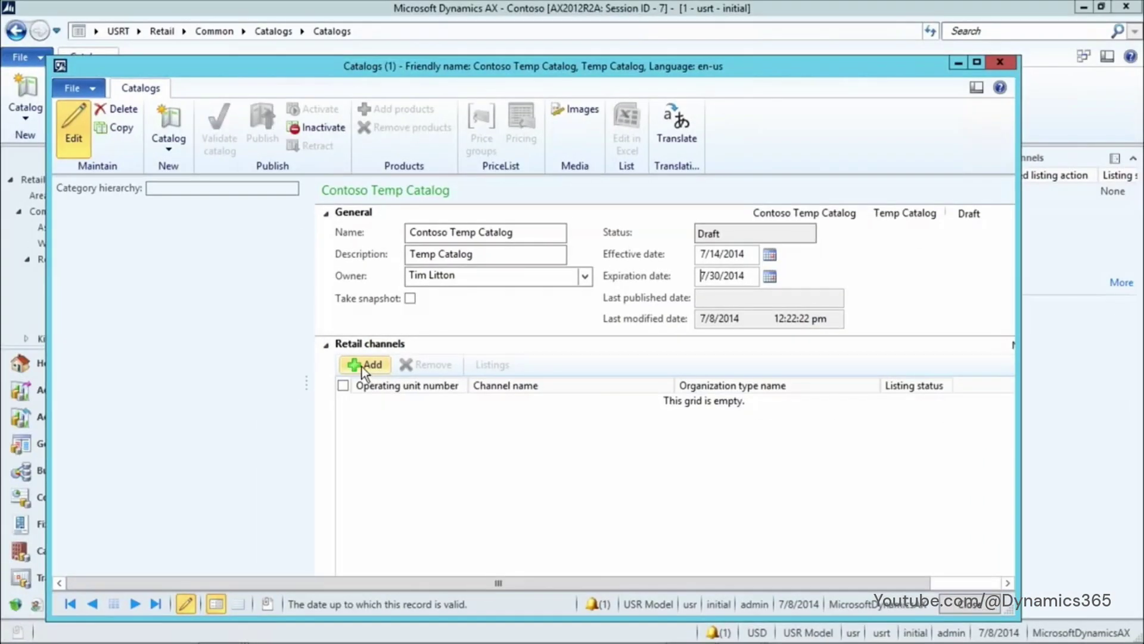
Add the Contoso online store from the Electronics node as a retail channel of the catalog
{"action": "left_click", "coordinate": [364, 365]}
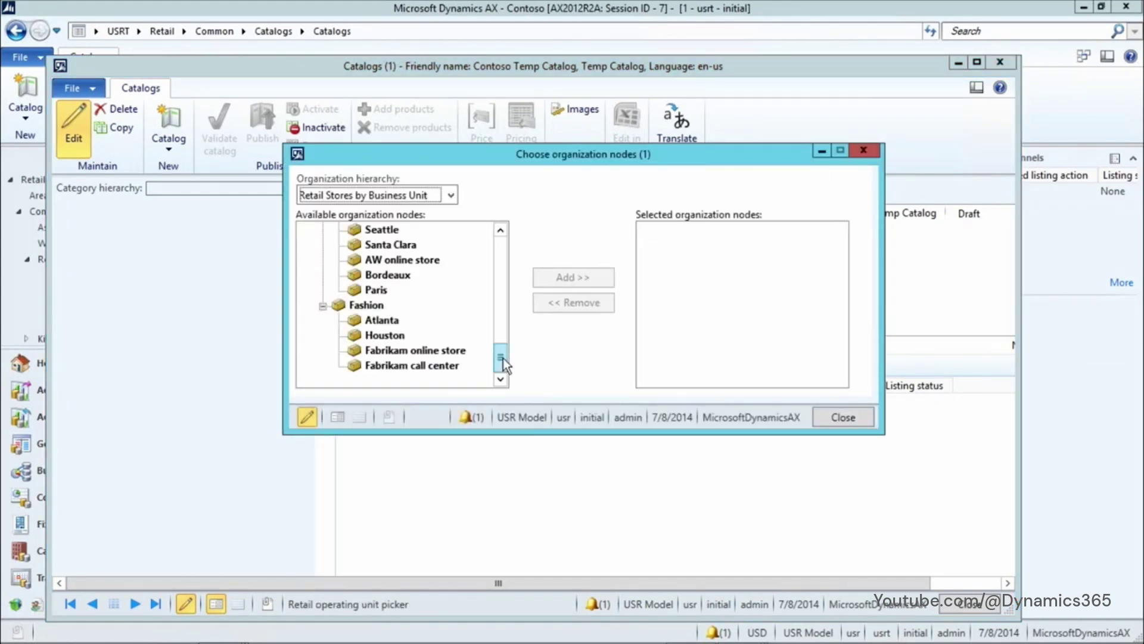
{"action": "left_click_drag", "start_coordinate": [503, 357], "coordinate": [503, 245]}
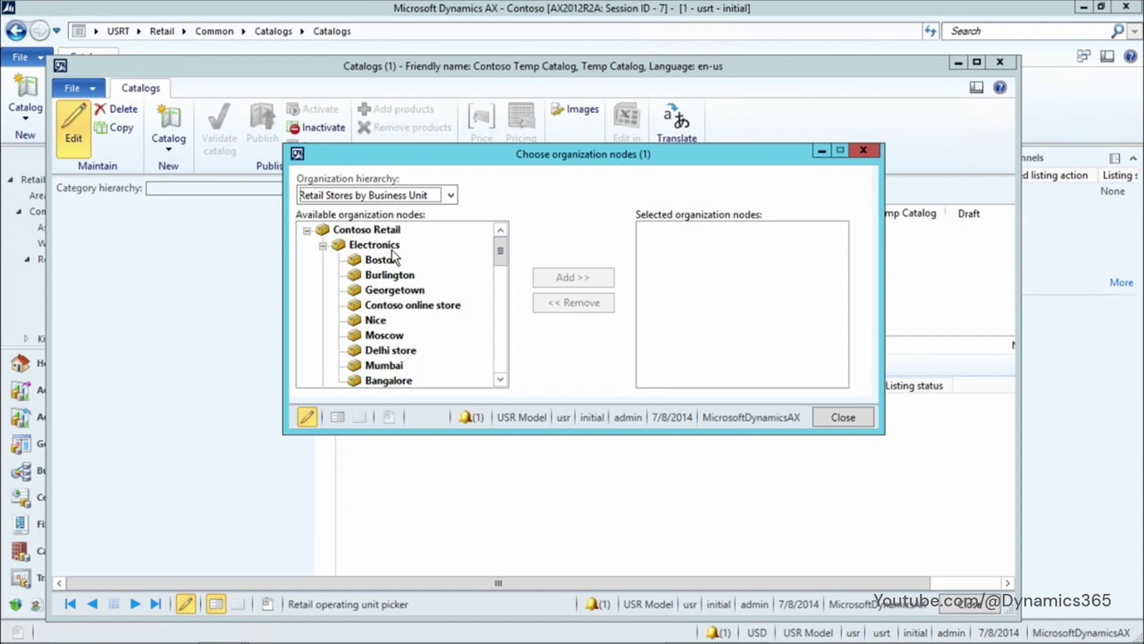
{"action": "left_click", "coordinate": [408, 305]}
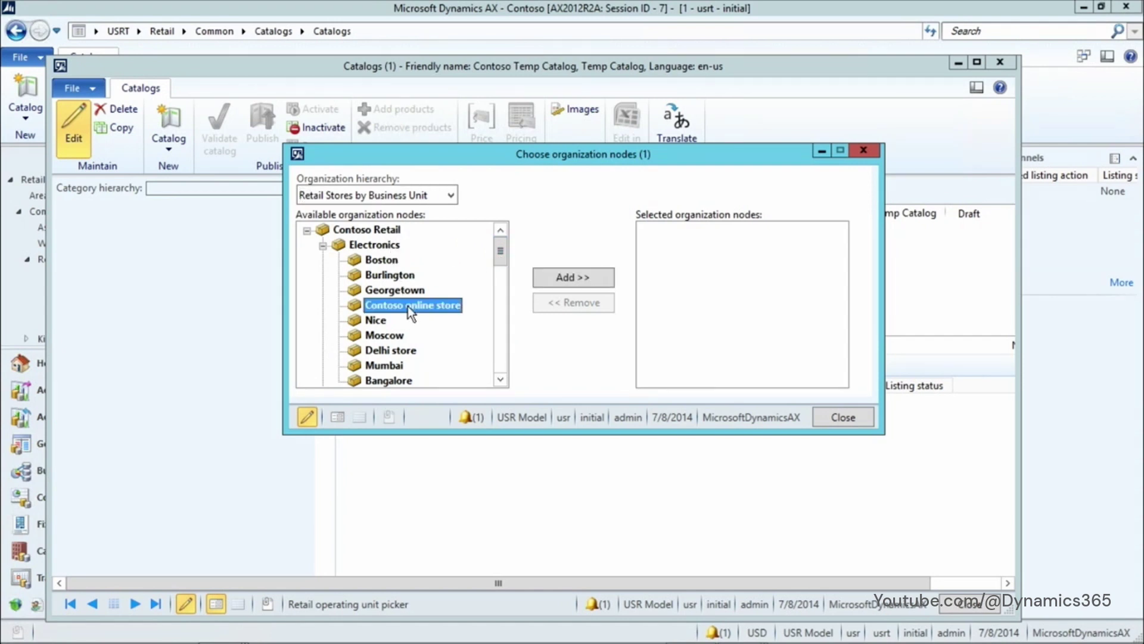
{"action": "left_click", "coordinate": [559, 278]}
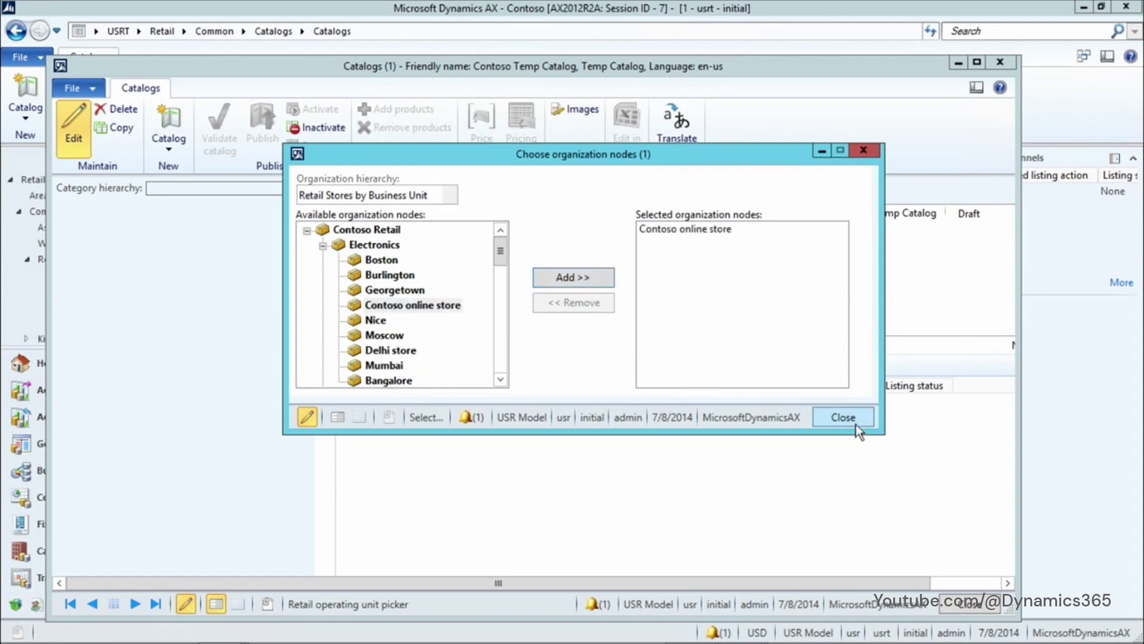
{"action": "left_click", "coordinate": [835, 420]}
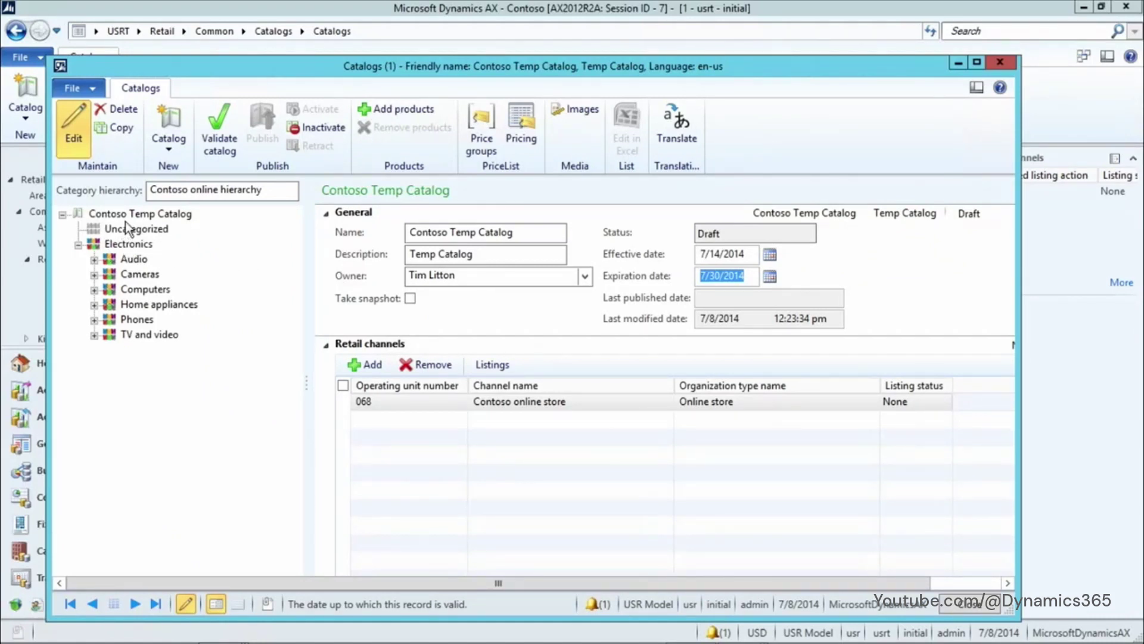
Start adding products at the Contoso Temp Catalog root and put products 1101, 1104 and 1106 on the selected products list
{"action": "left_click", "coordinate": [123, 219]}
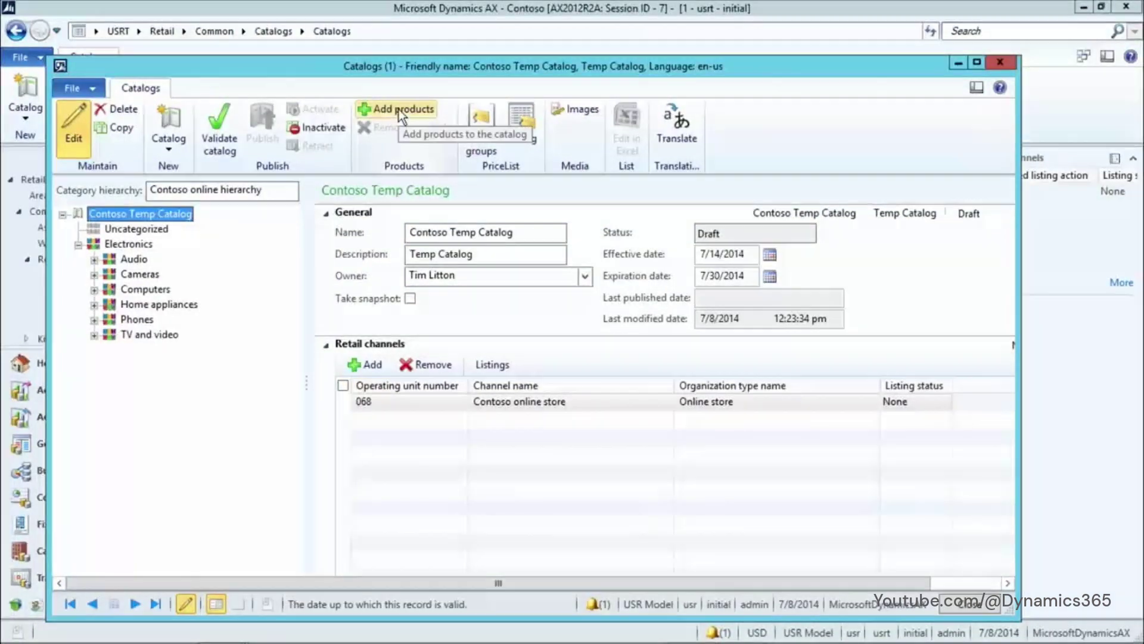
{"action": "left_click", "coordinate": [398, 109]}
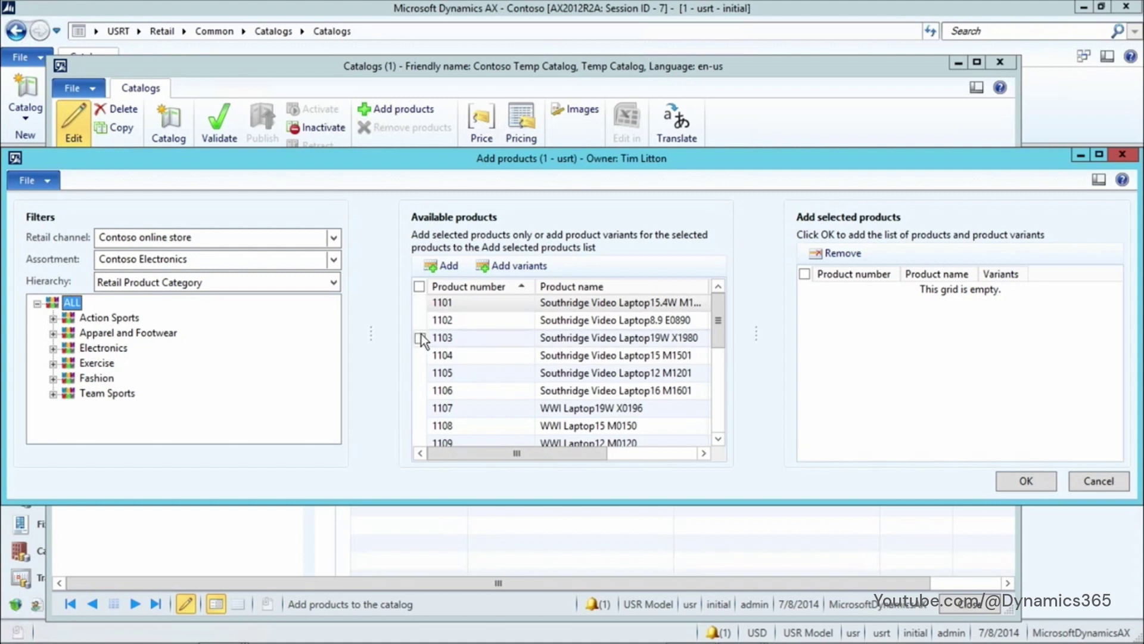
{"action": "left_click", "coordinate": [420, 303]}
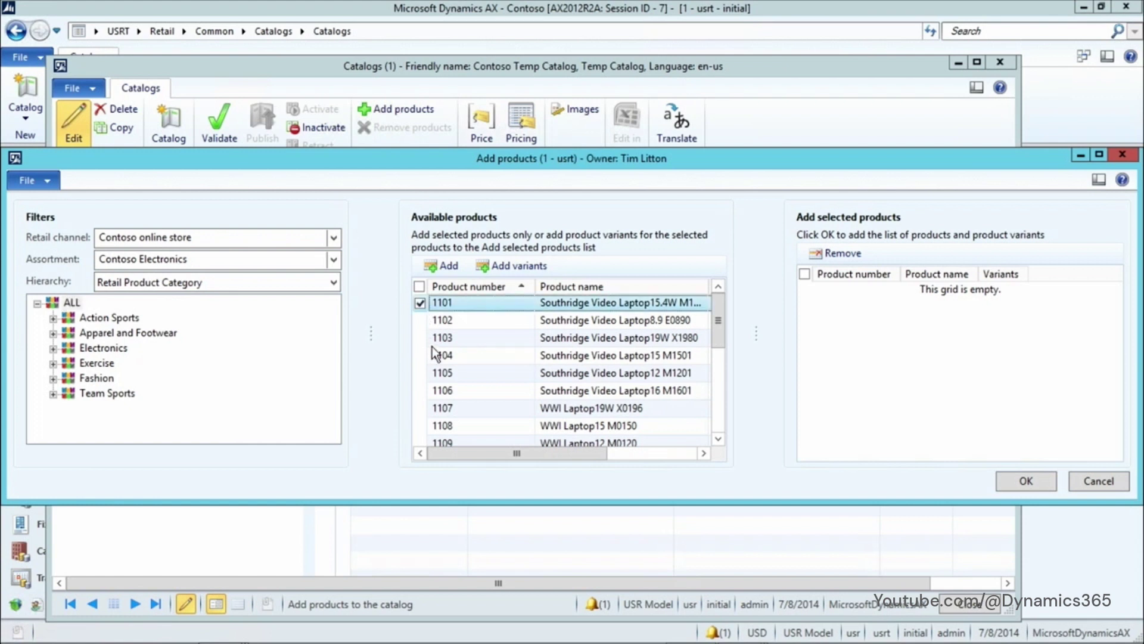
{"action": "left_click", "coordinate": [420, 355]}
{"action": "left_click", "coordinate": [419, 391]}
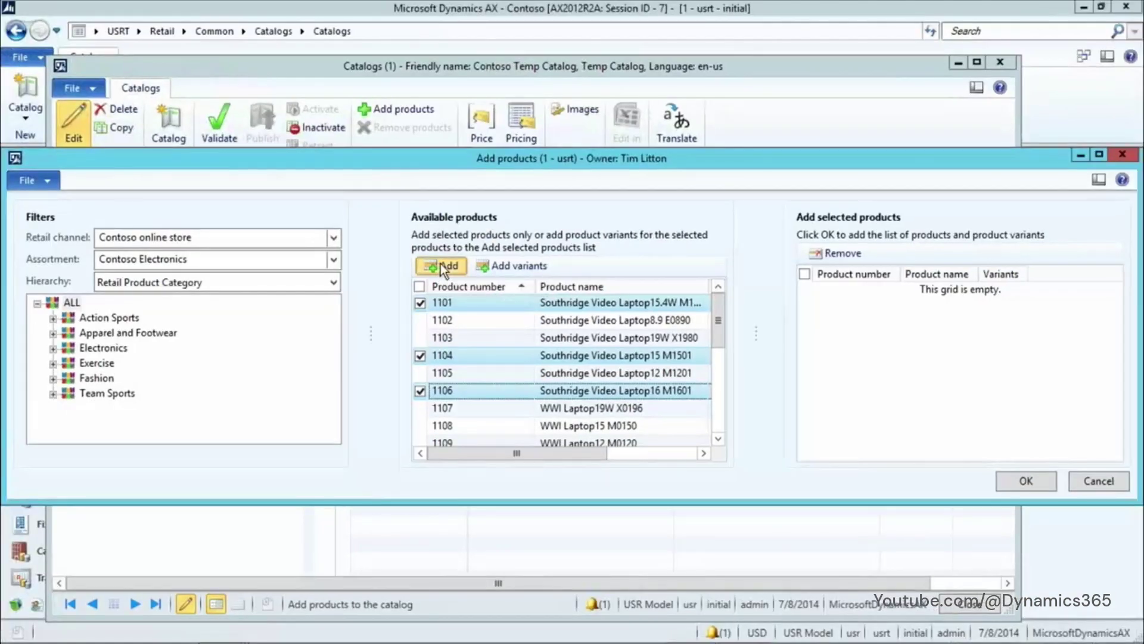
{"action": "left_click", "coordinate": [442, 263]}
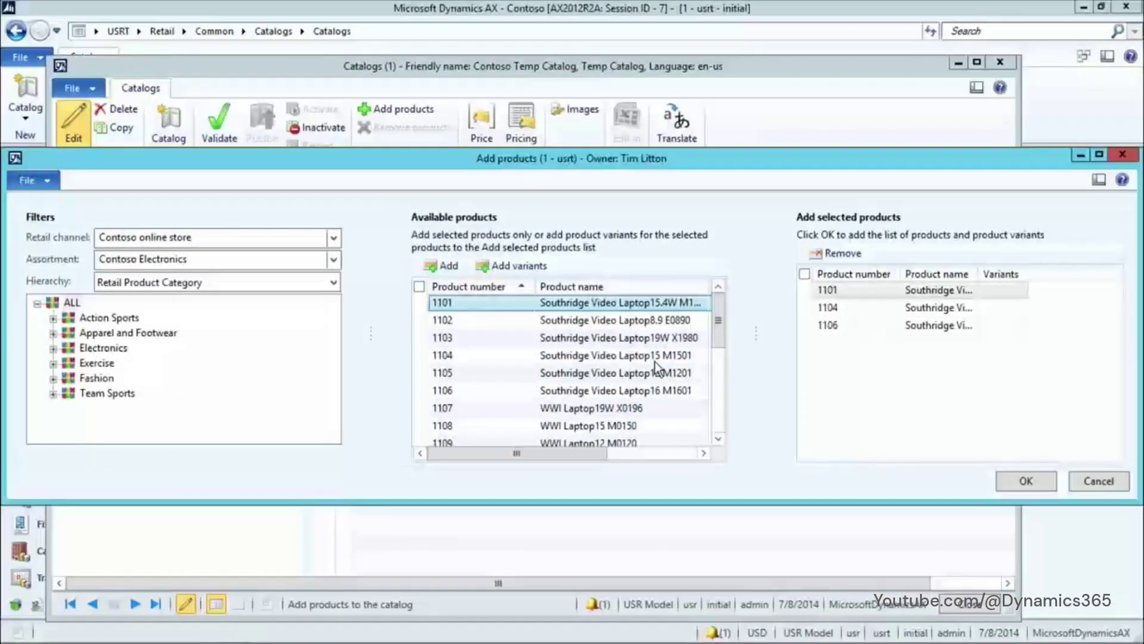
Select products 1107, 1108 and 1109 and add the Black and Silver variants of WWI Laptop12 M0120 to the selected products
{"action": "left_click", "coordinate": [420, 409]}
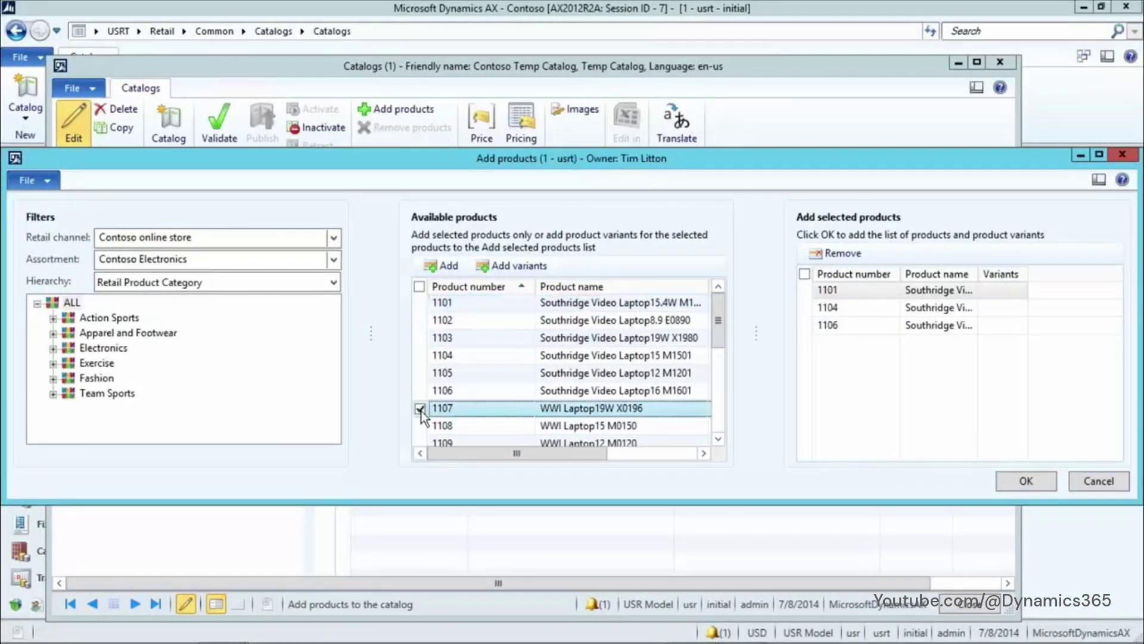
{"action": "left_click", "coordinate": [421, 426]}
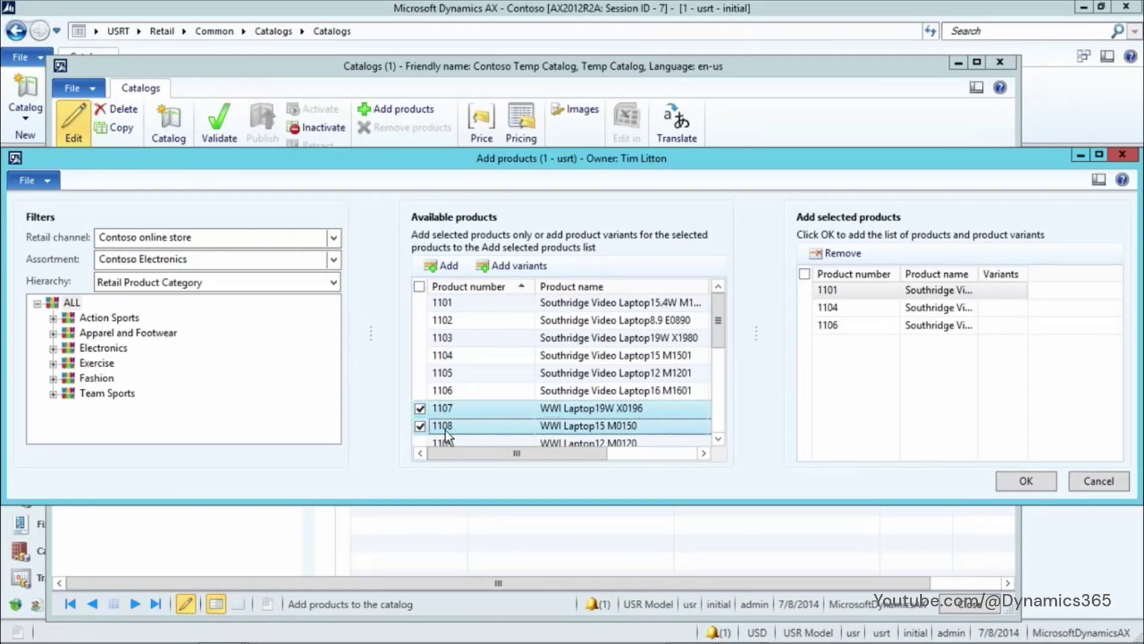
{"action": "left_click", "coordinate": [421, 443]}
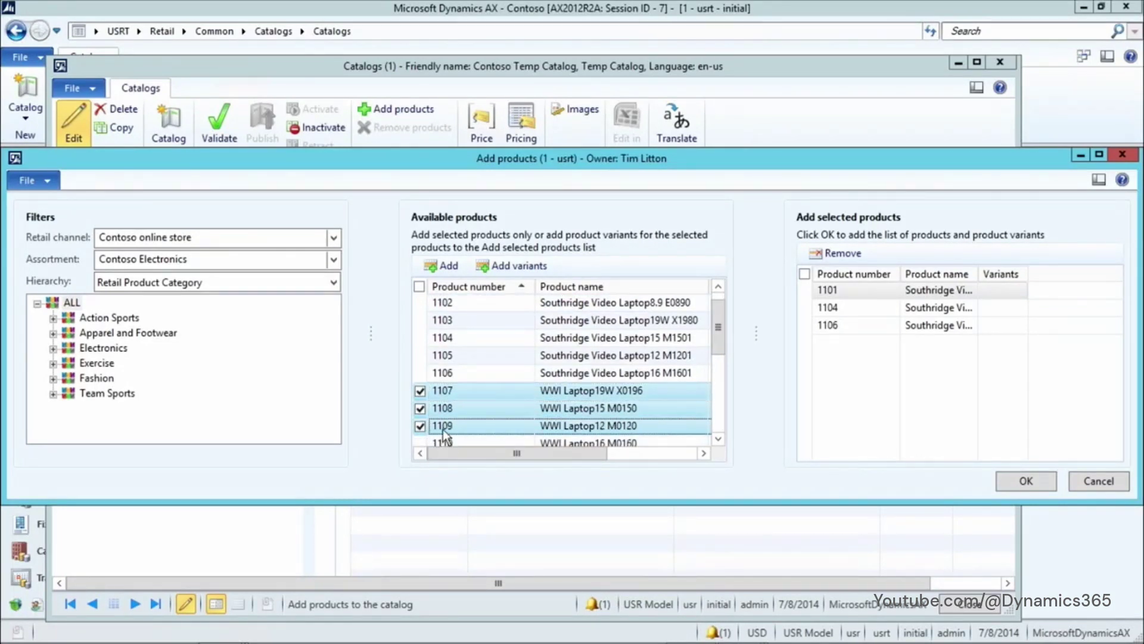
{"action": "left_click", "coordinate": [517, 268]}
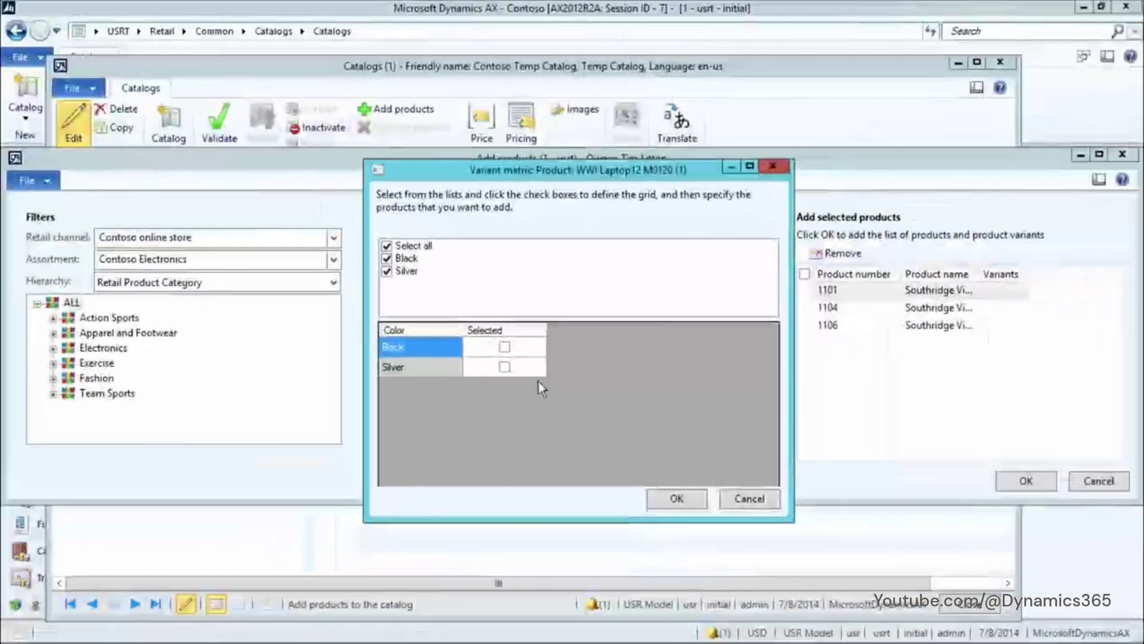
{"action": "left_click", "coordinate": [505, 348]}
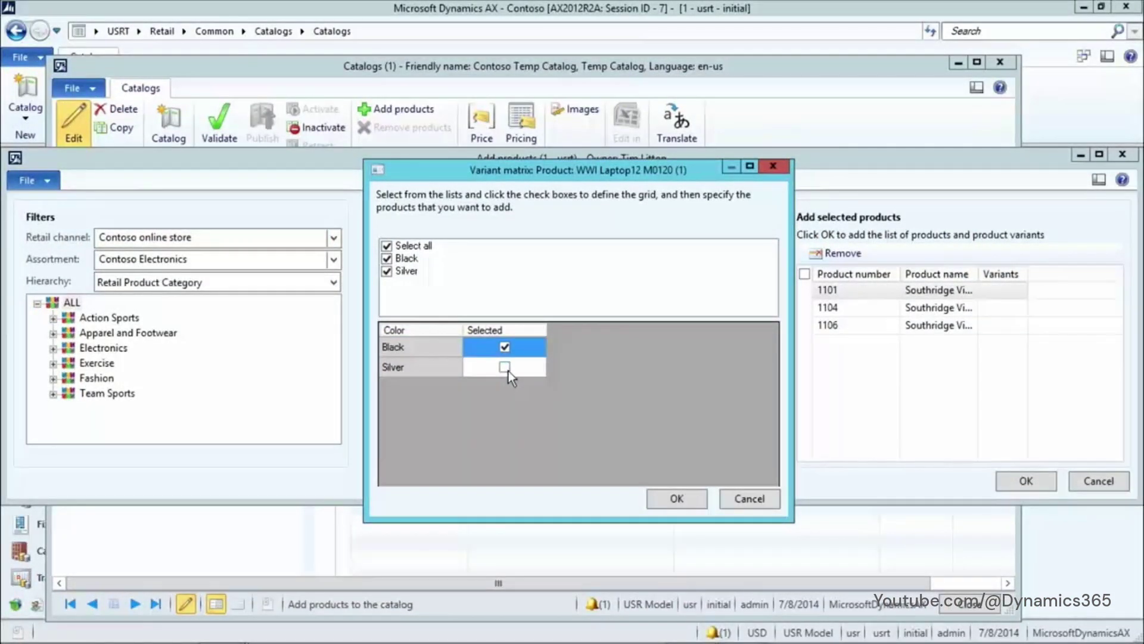
{"action": "left_click", "coordinate": [505, 367]}
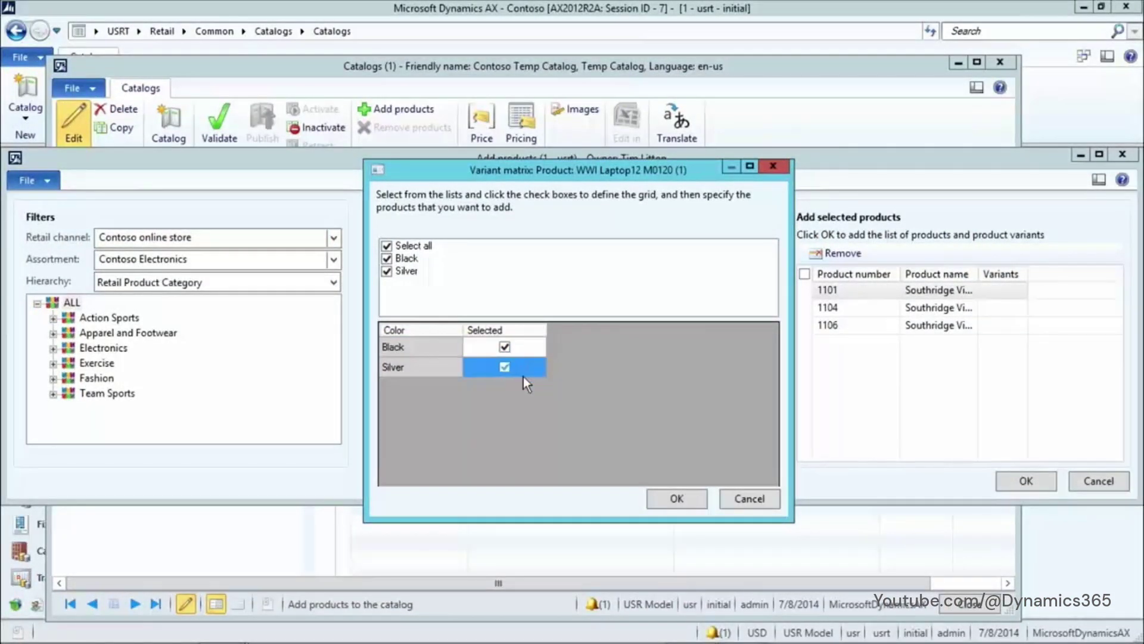
{"action": "left_click", "coordinate": [678, 495]}
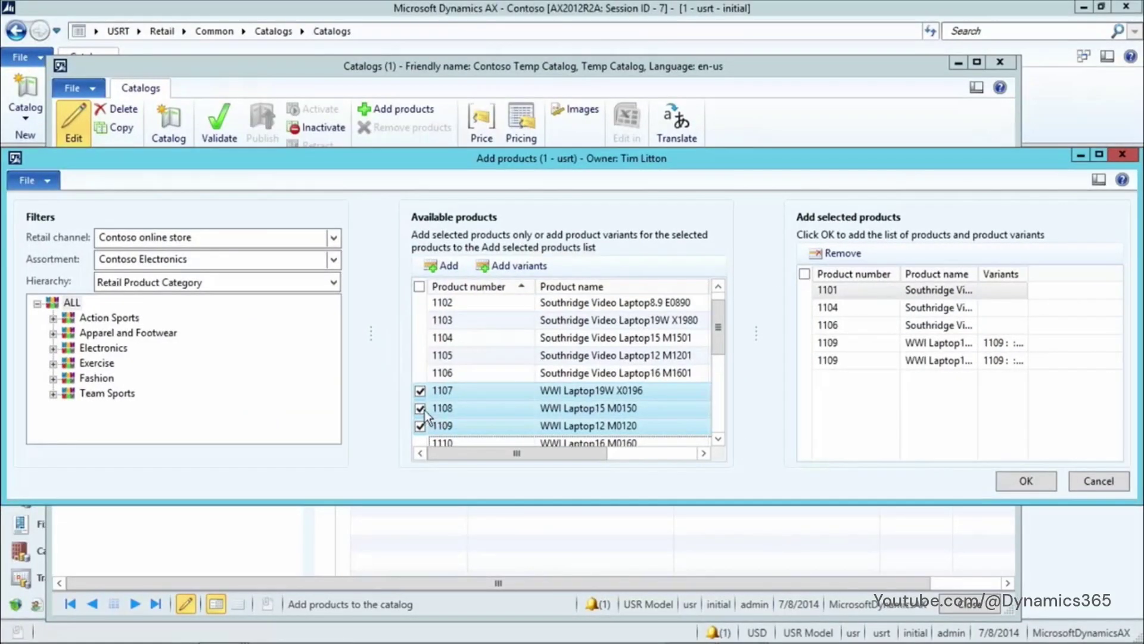
Clear the product selection, add the Black, Blue and White variants of 1107 WWI Laptop19W X0196, and confirm adding all selected products to the catalog
{"action": "left_click", "coordinate": [420, 408]}
{"action": "left_click", "coordinate": [420, 391]}
{"action": "left_click", "coordinate": [420, 426]}
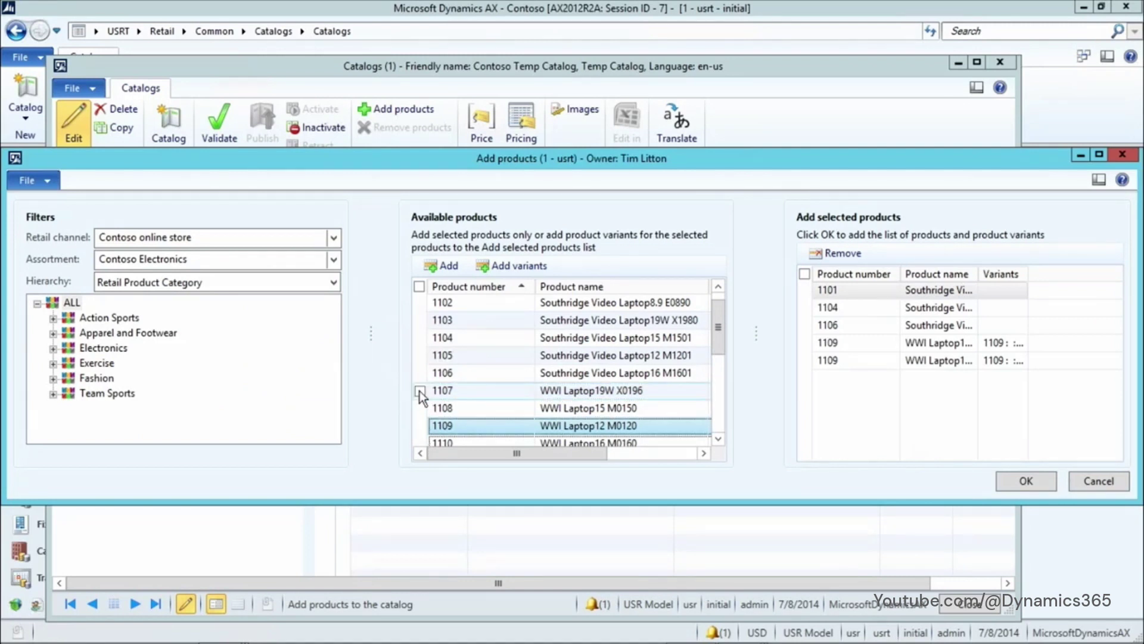
{"action": "left_click", "coordinate": [420, 391]}
{"action": "left_click", "coordinate": [523, 264]}
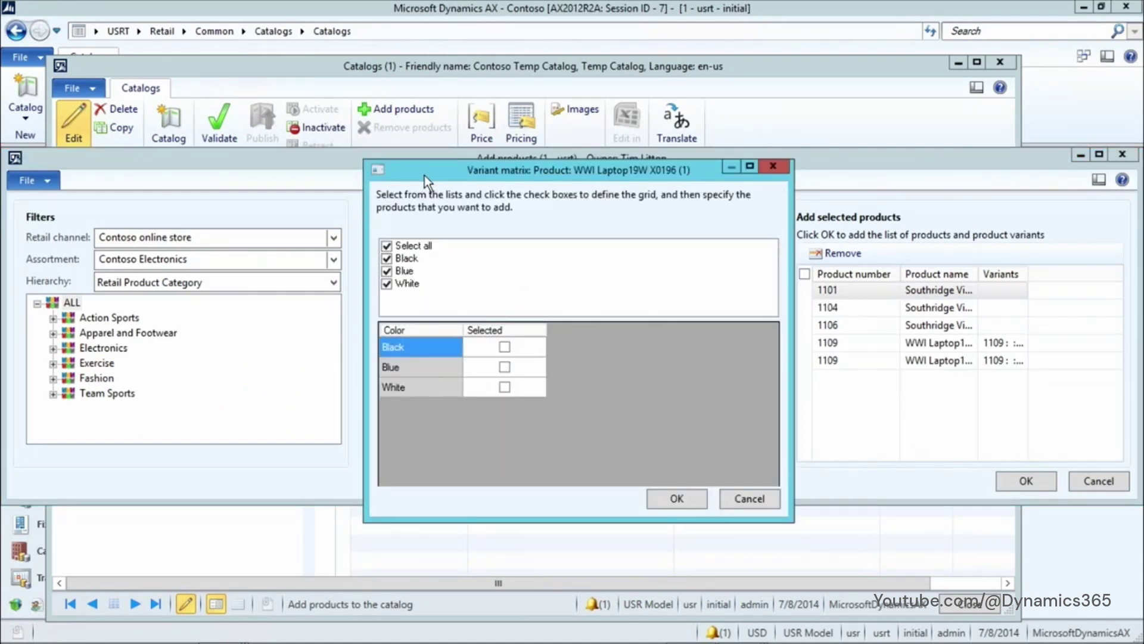
{"action": "left_click_drag", "start_coordinate": [424, 175], "coordinate": [550, 212]}
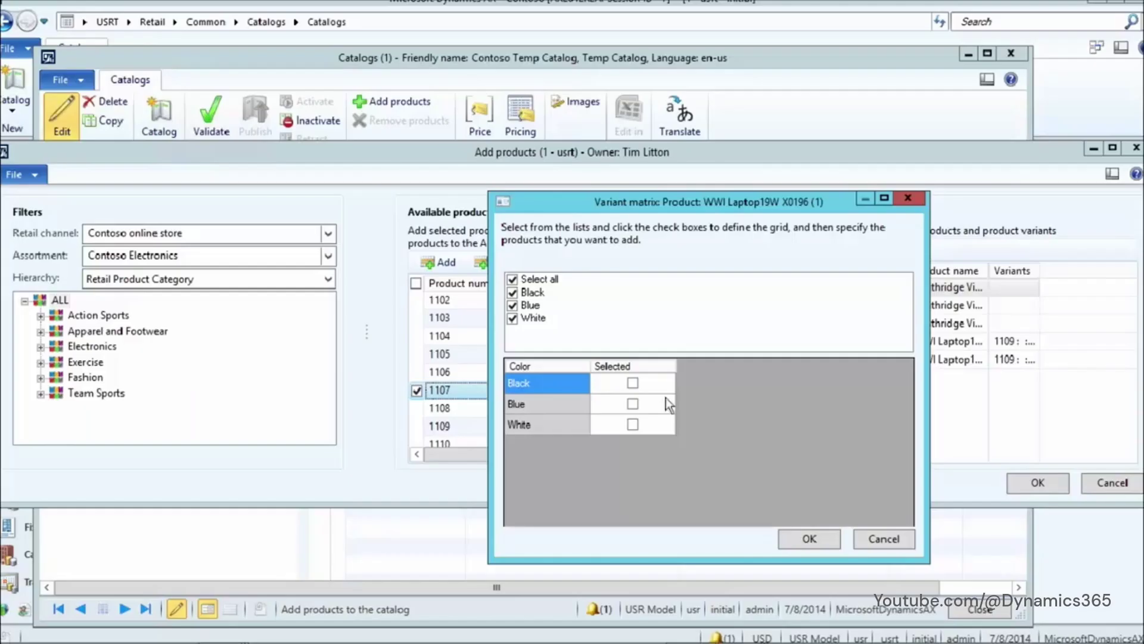
{"action": "left_click", "coordinate": [631, 383]}
{"action": "left_click", "coordinate": [633, 405]}
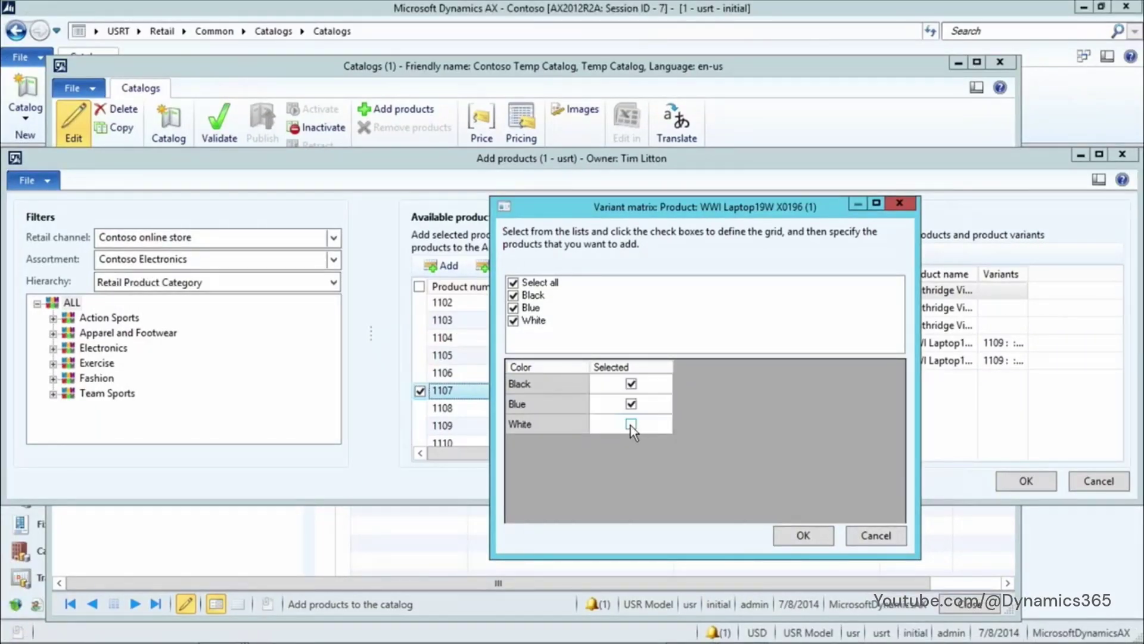
{"action": "left_click", "coordinate": [631, 424]}
{"action": "left_click", "coordinate": [795, 534]}
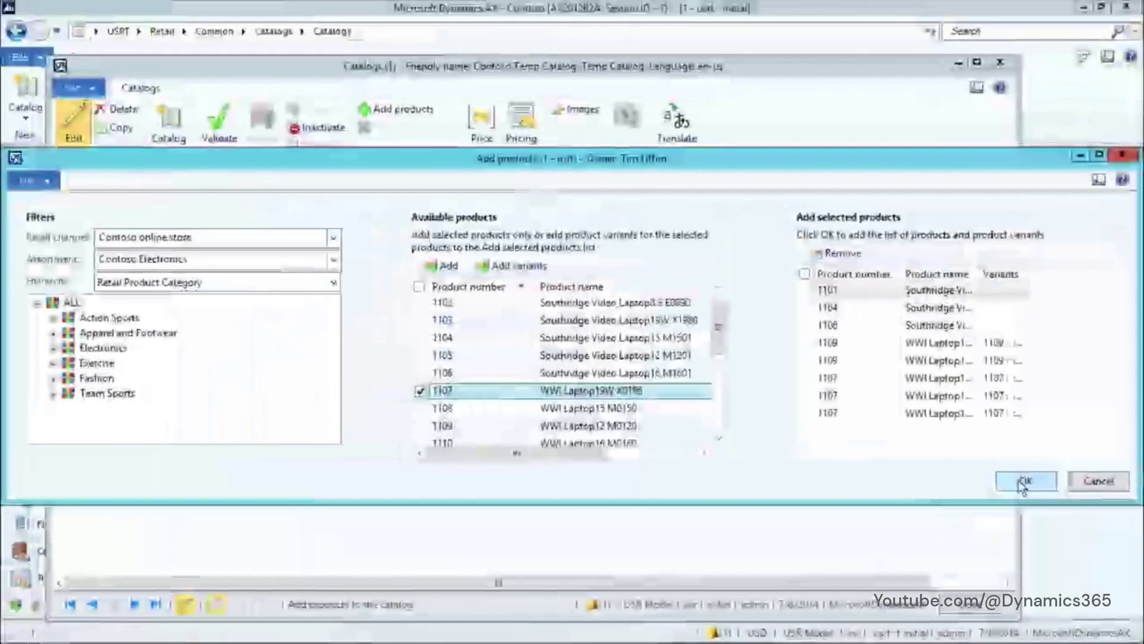
{"action": "left_click", "coordinate": [1023, 481]}
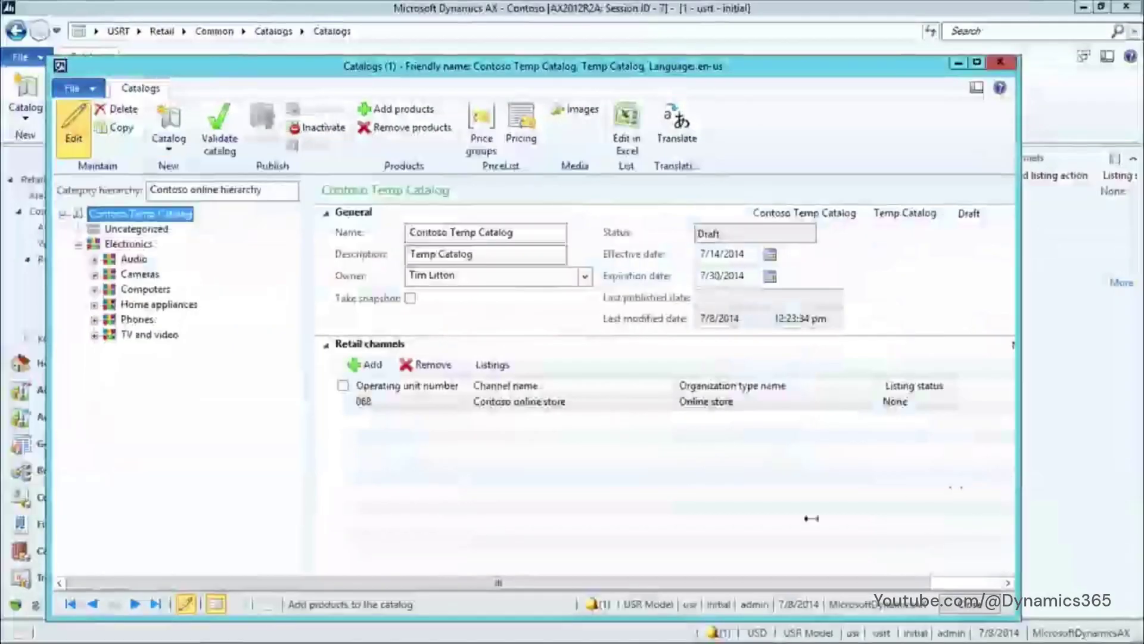
Review the shared attribute values, channel media and channel listings of product 1101 in the catalog's Electronics category
{"action": "left_click", "coordinate": [128, 245]}
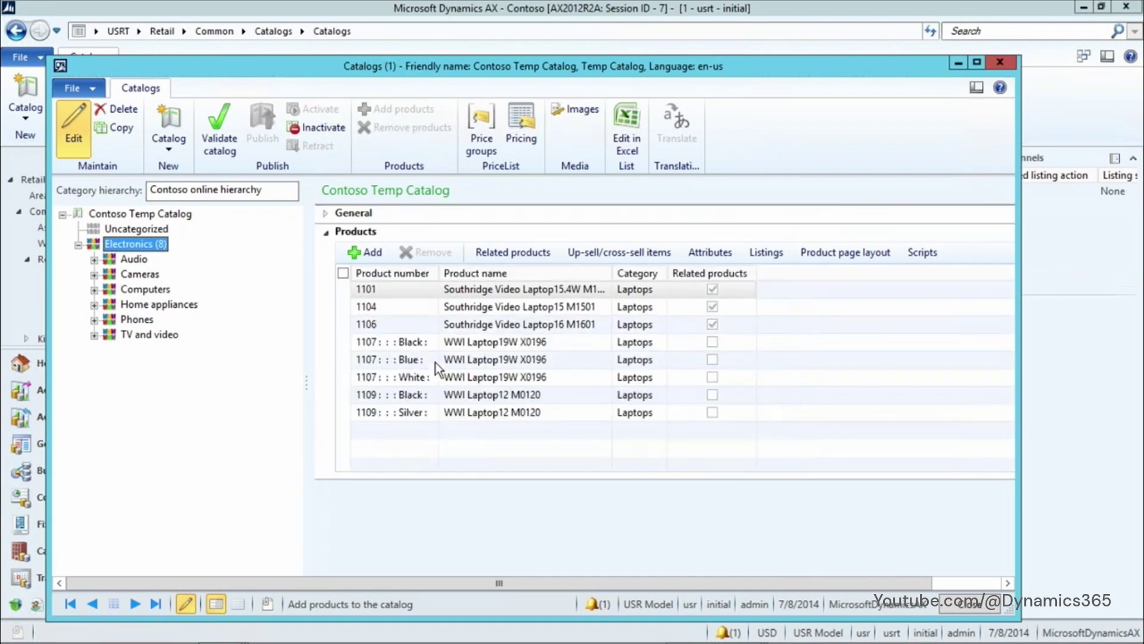
{"action": "left_click", "coordinate": [341, 290]}
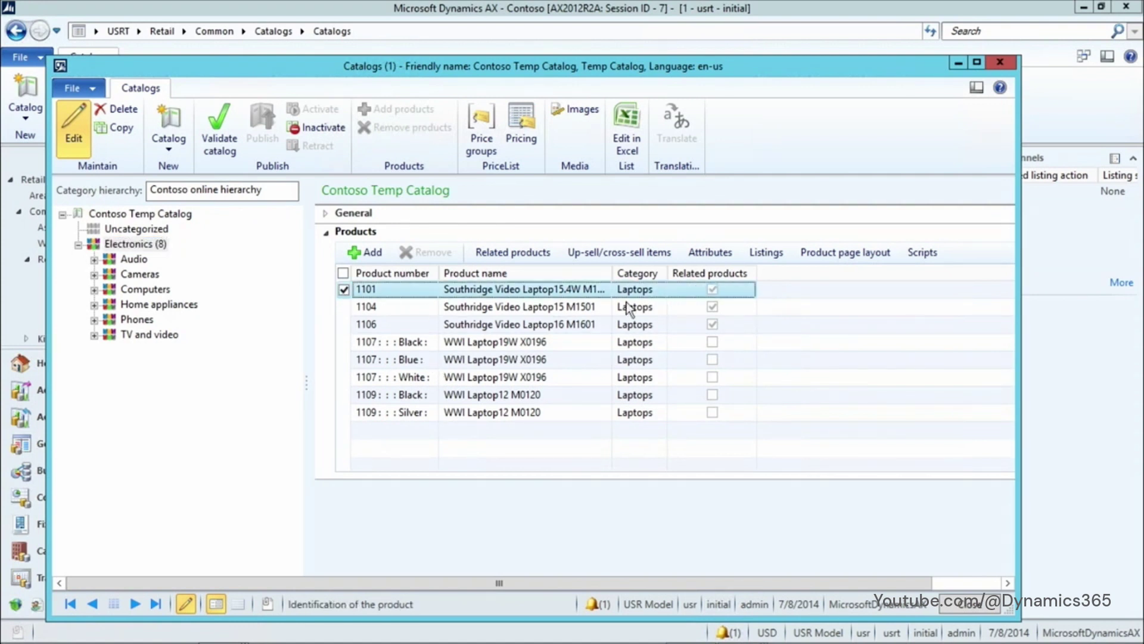
{"action": "left_click", "coordinate": [709, 252]}
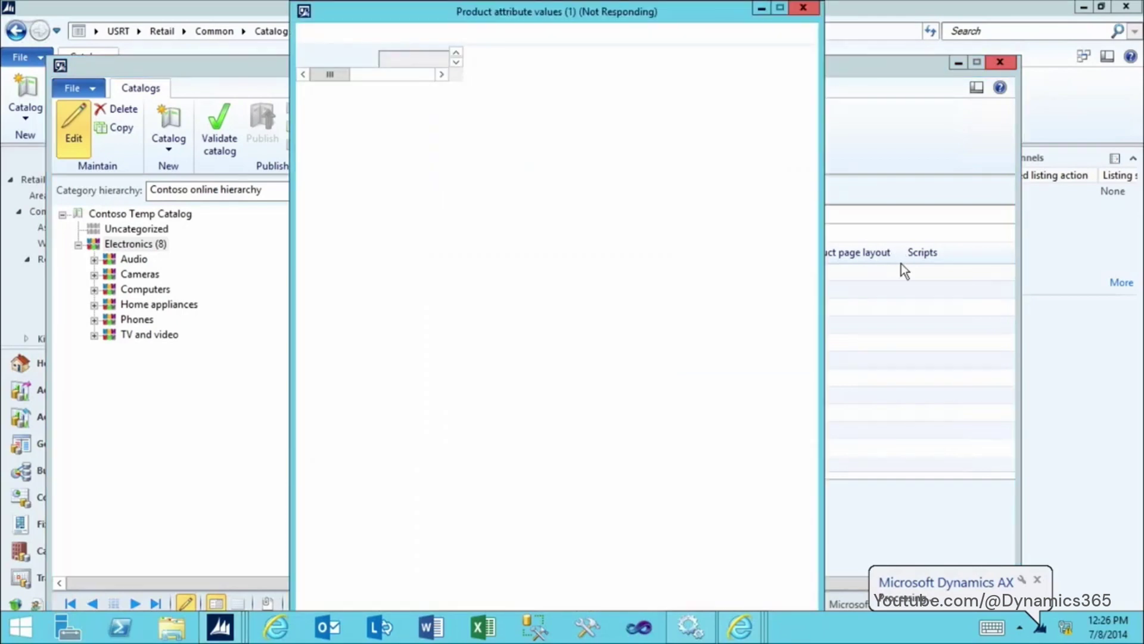
{"action": "left_click", "coordinate": [900, 263]}
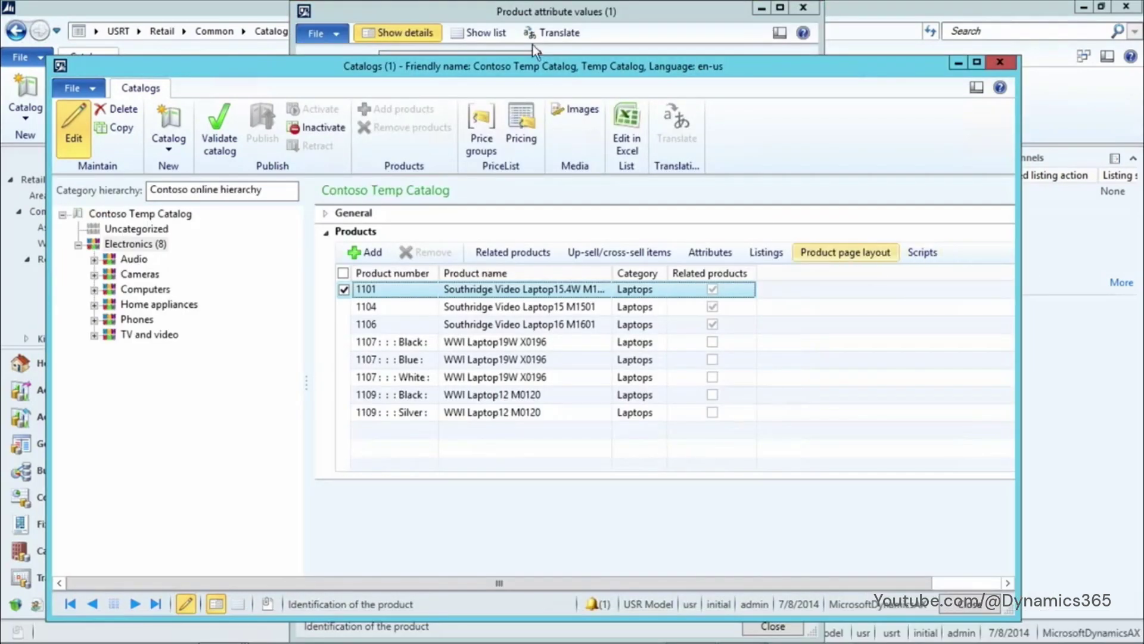
{"action": "left_click", "coordinate": [627, 19]}
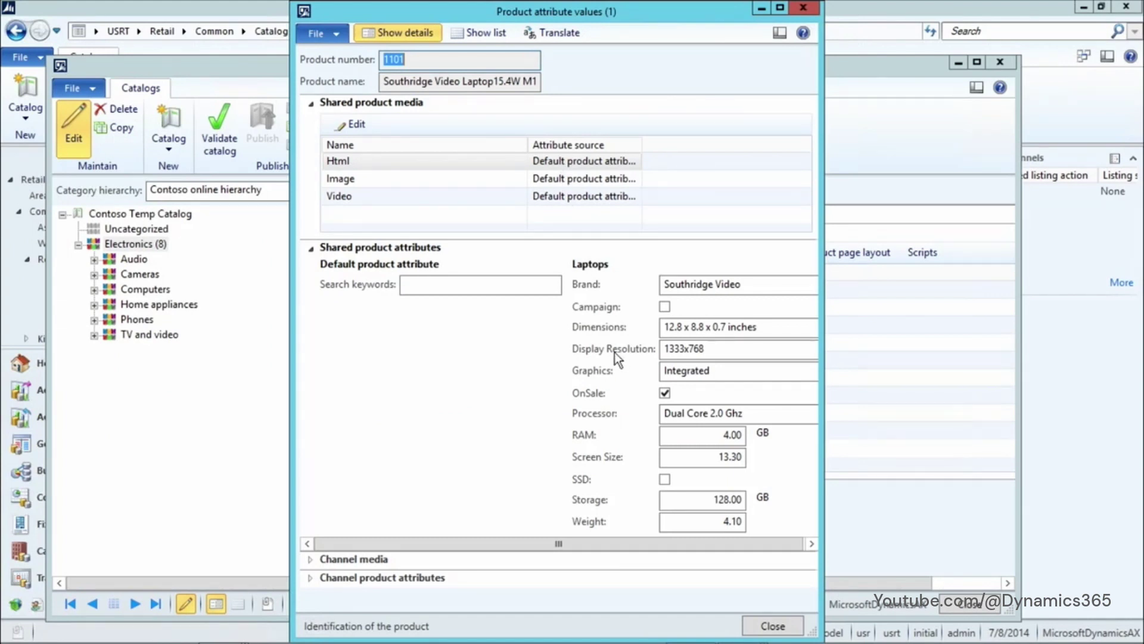
{"action": "left_click", "coordinate": [311, 560]}
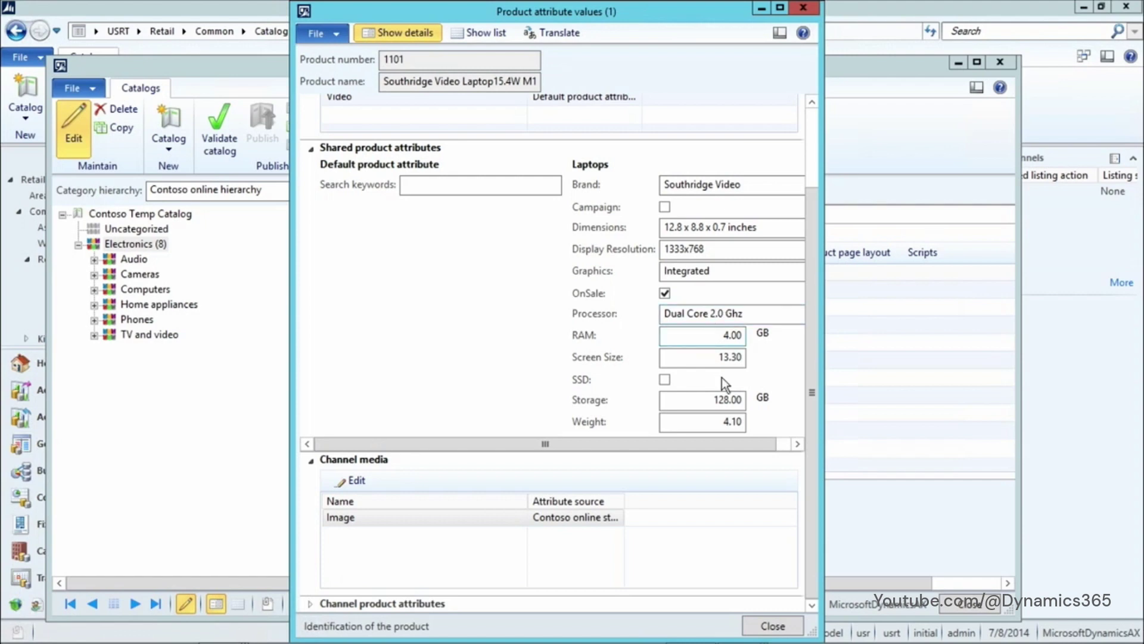
{"action": "left_click", "coordinate": [724, 337]}
{"action": "left_click", "coordinate": [773, 626]}
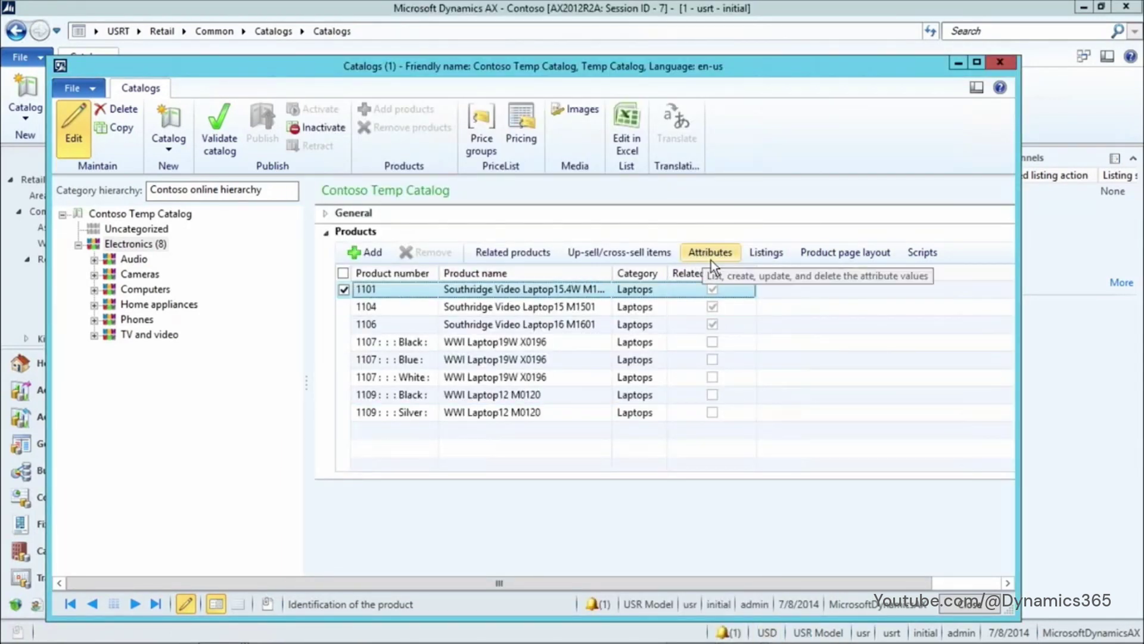
{"action": "left_click", "coordinate": [779, 255]}
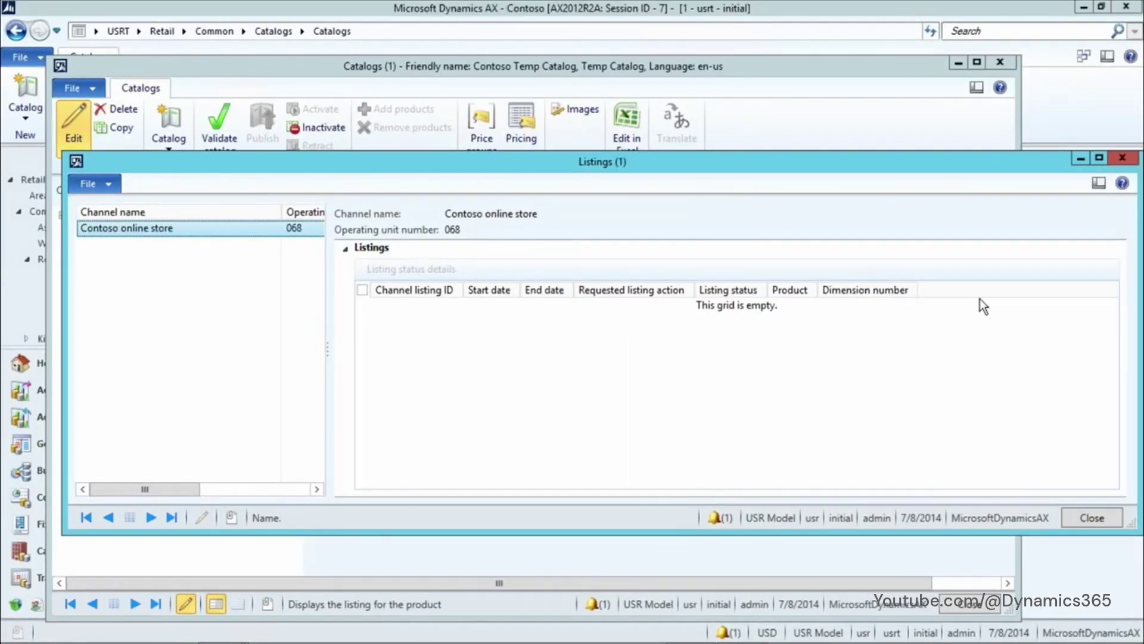
{"action": "left_click", "coordinate": [1131, 161]}
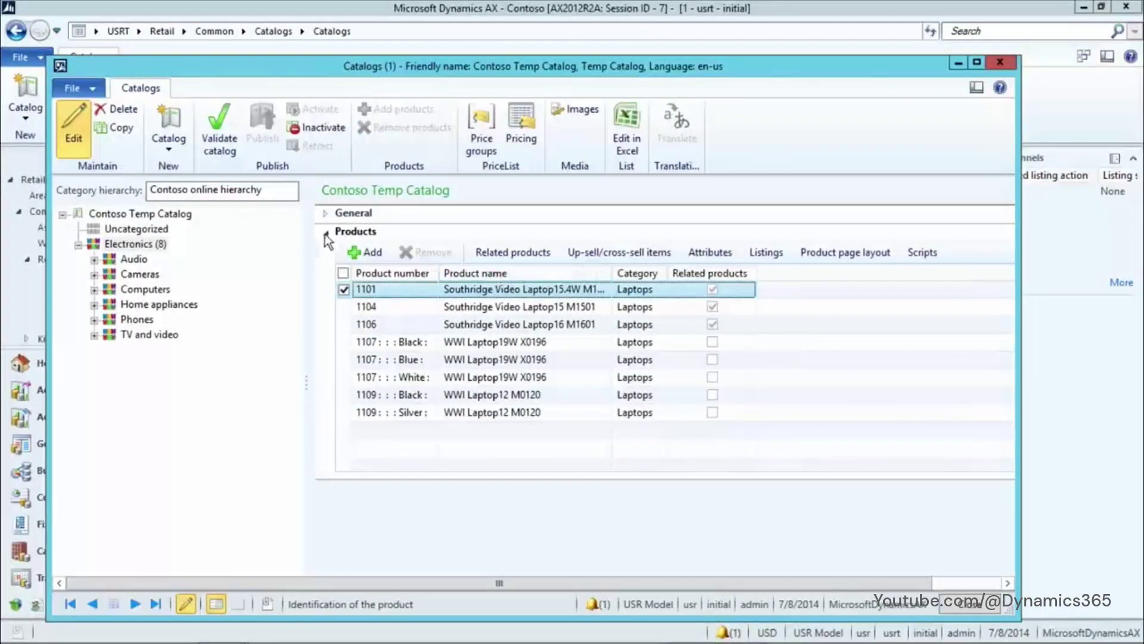
View the general details of the Electronics category and the products under the Uncategorized node
{"action": "left_click", "coordinate": [329, 213]}
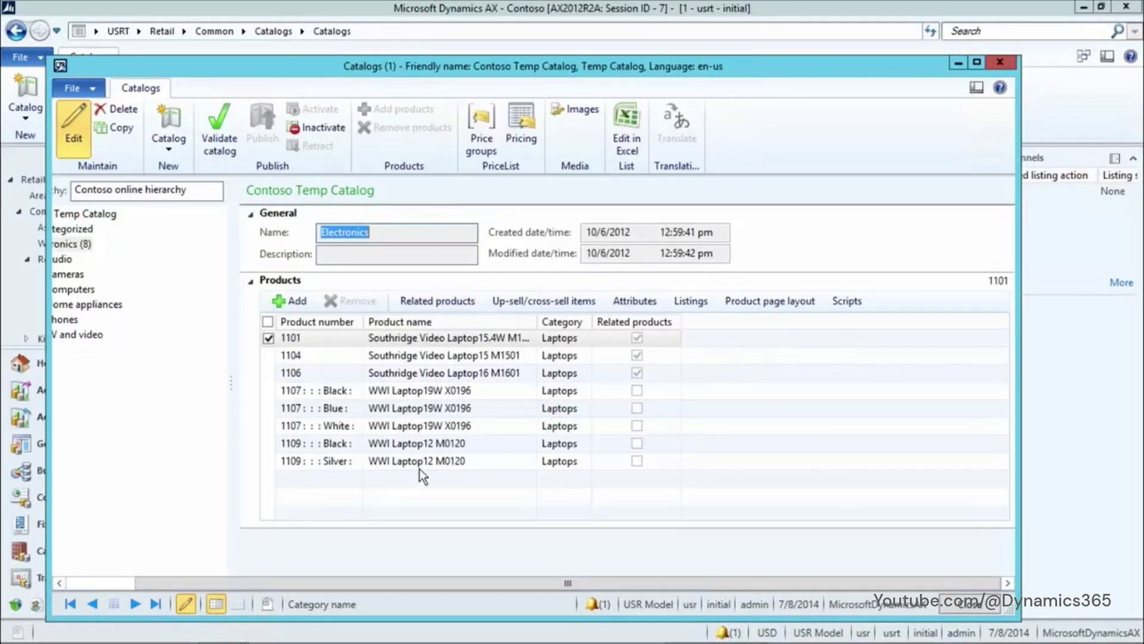
{"action": "left_click", "coordinate": [124, 582]}
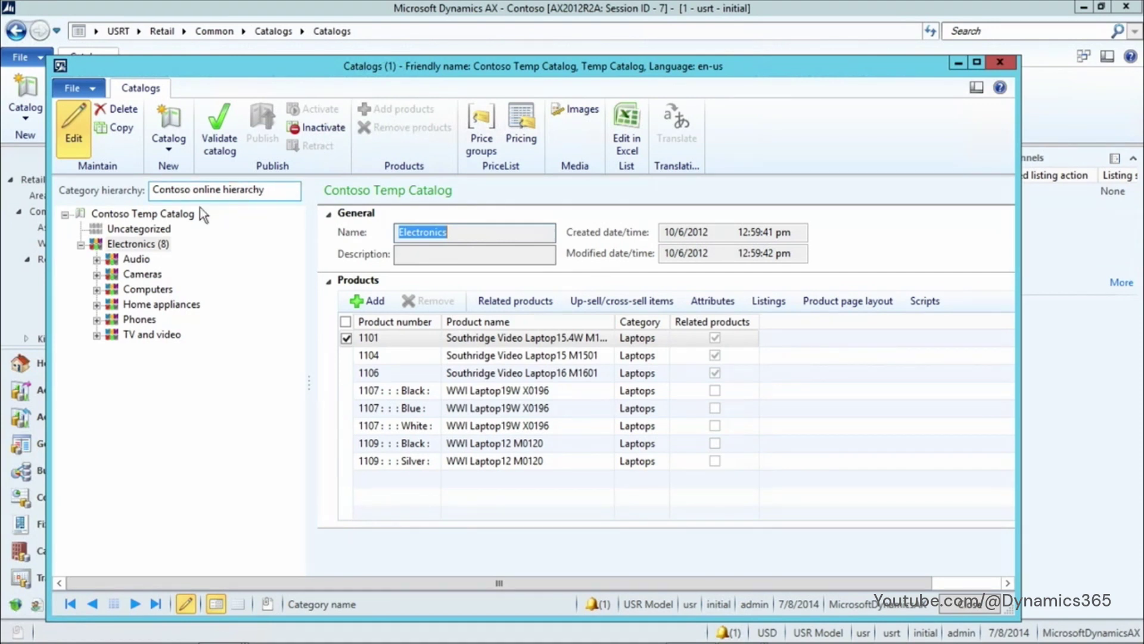
{"action": "left_click", "coordinate": [119, 230]}
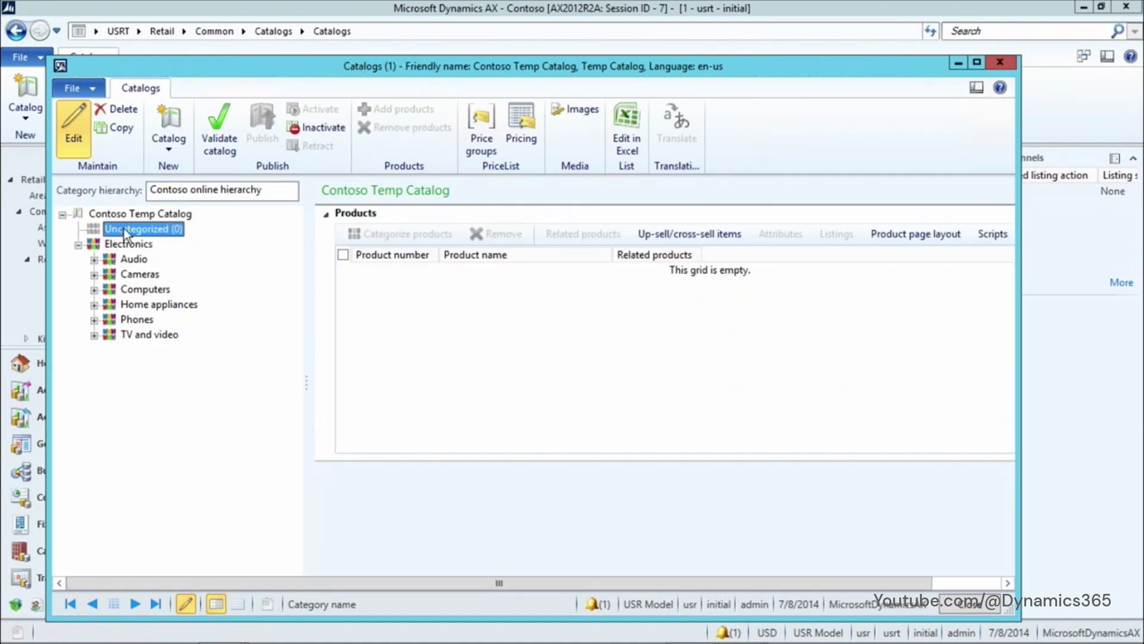
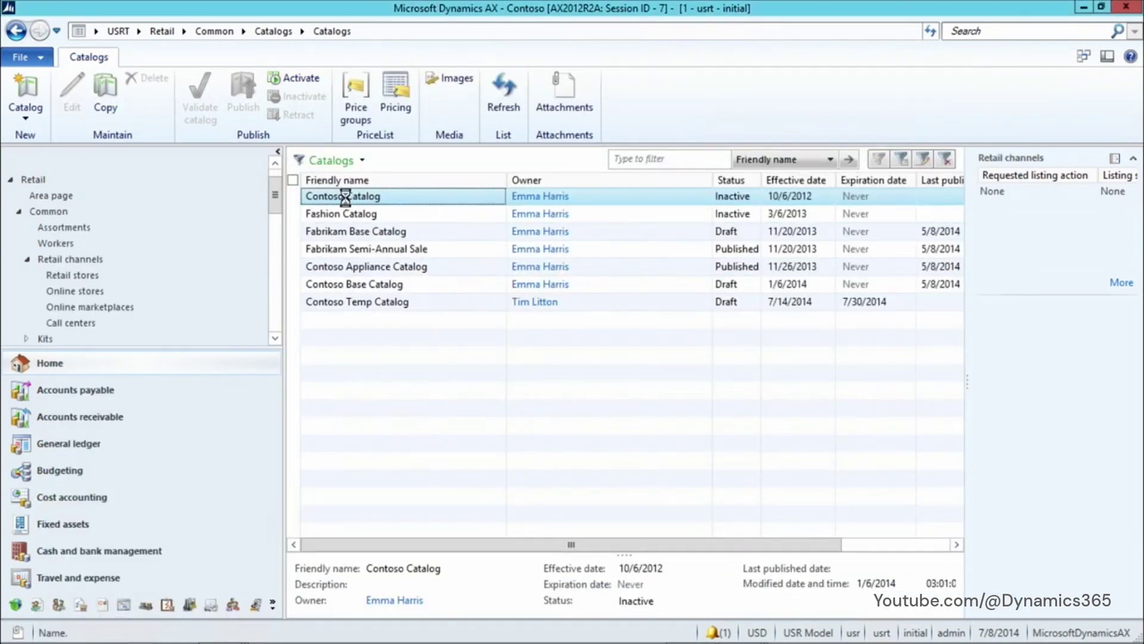
Open the Contoso Catalog from the catalogs list and review its retail catalog approval workflow history and available workflow actions
{"action": "double_click", "coordinate": [345, 198]}
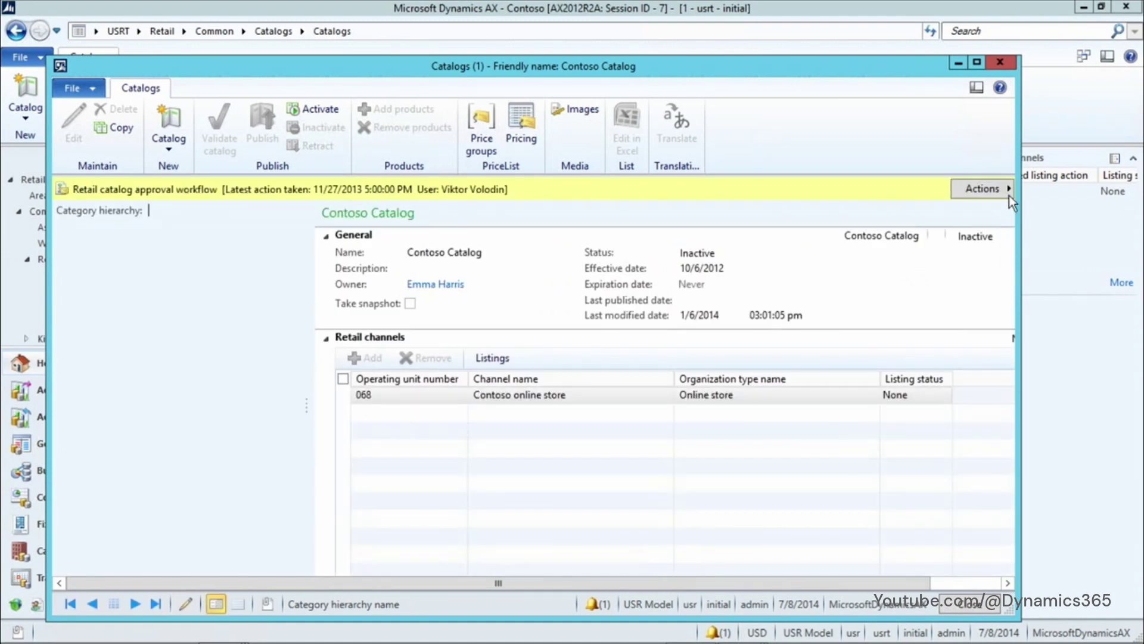
{"action": "left_click", "coordinate": [1007, 191]}
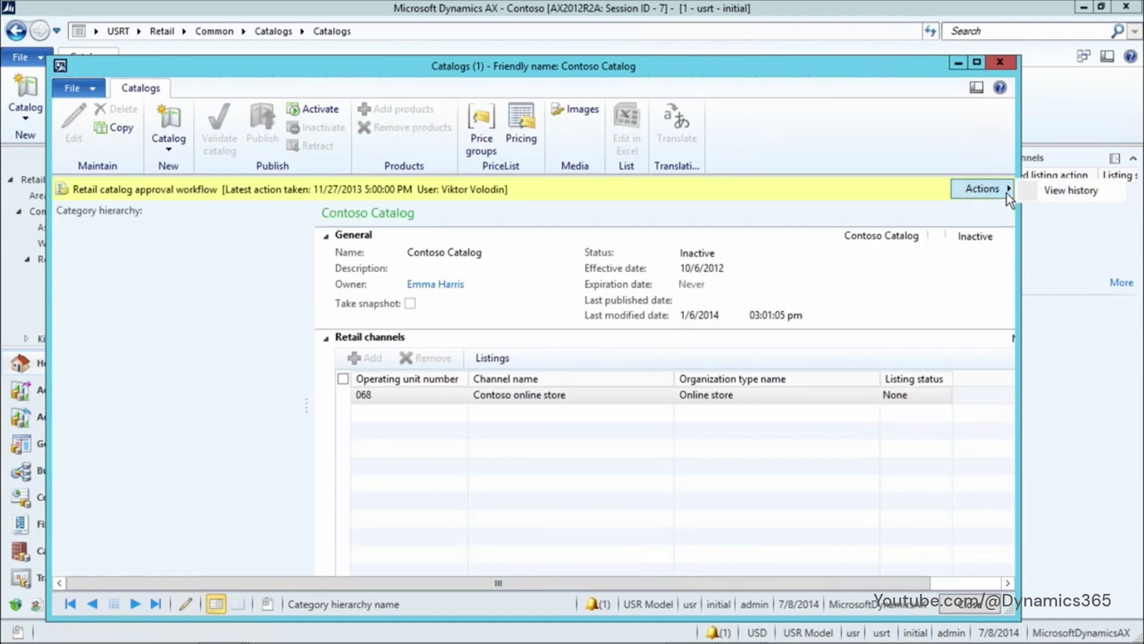
{"action": "left_click", "coordinate": [1056, 190]}
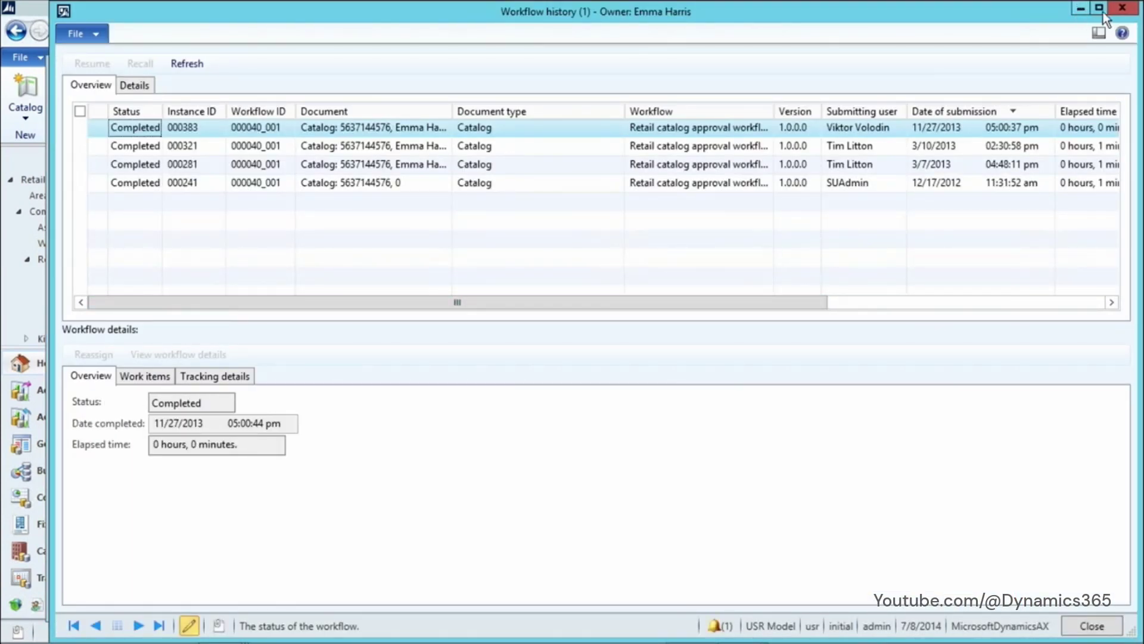
{"action": "left_click", "coordinate": [1122, 7]}
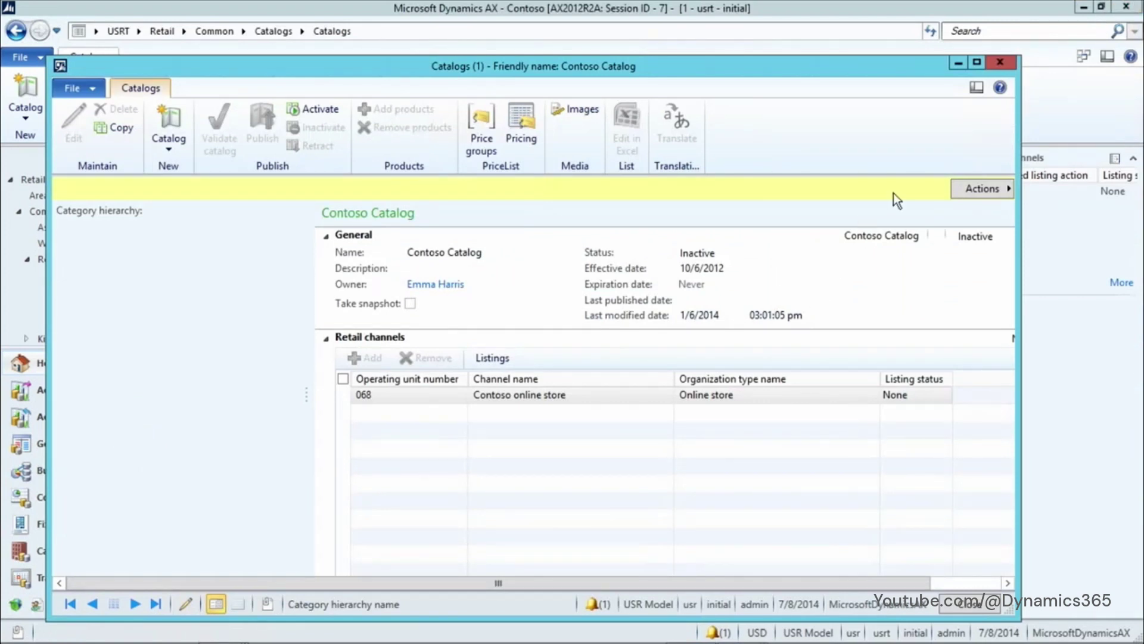
{"action": "left_click", "coordinate": [1007, 190]}
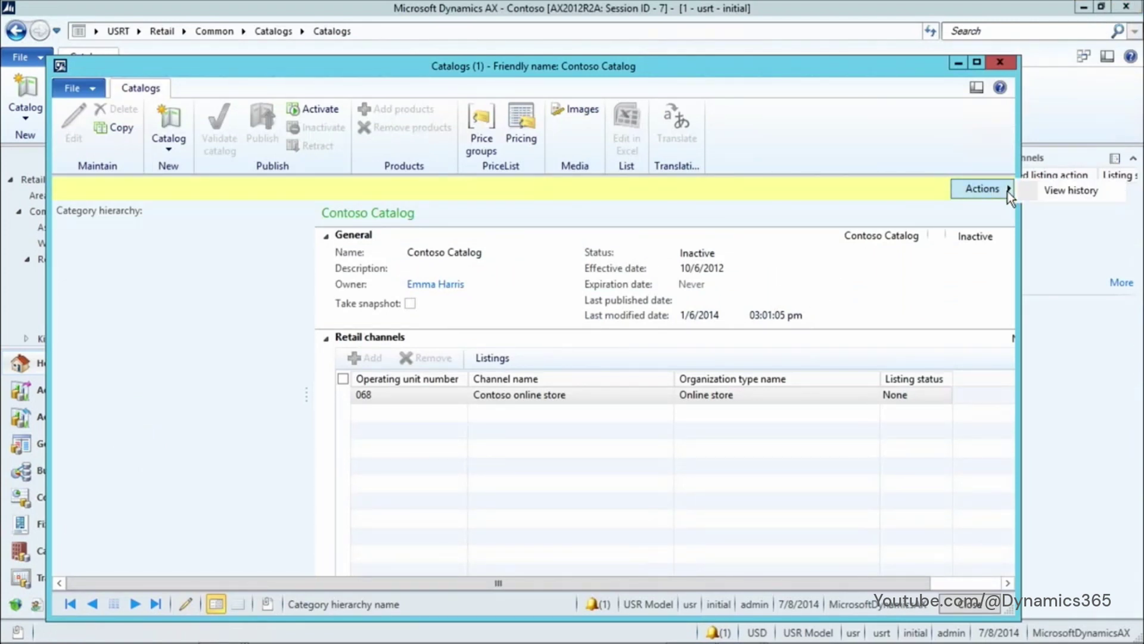
{"action": "left_click", "coordinate": [193, 398]}
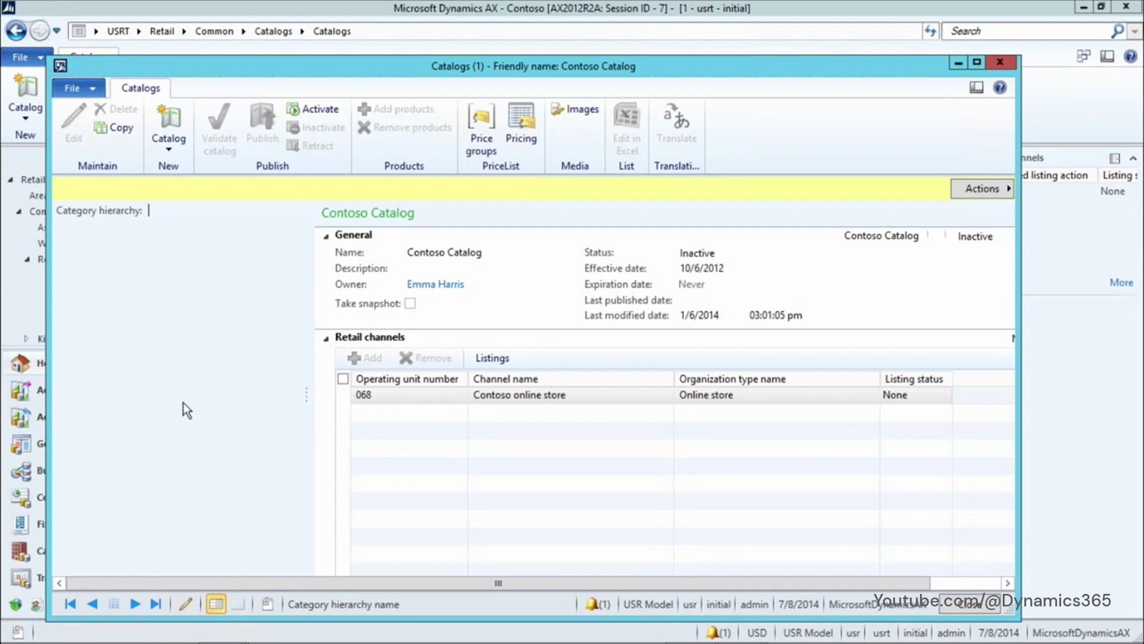
Open the development workspace and locate the Tutorial_WorkflowProcessor form under Forms in the AOT
{"action": "key", "text": "ctrl+d"}
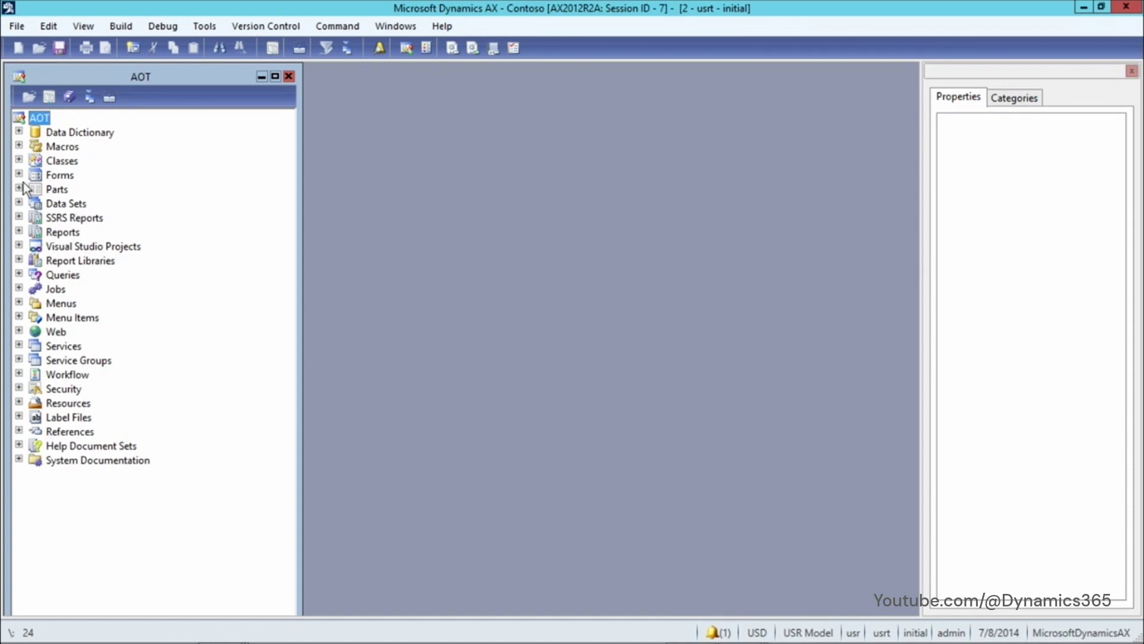
{"action": "left_click", "coordinate": [19, 175]}
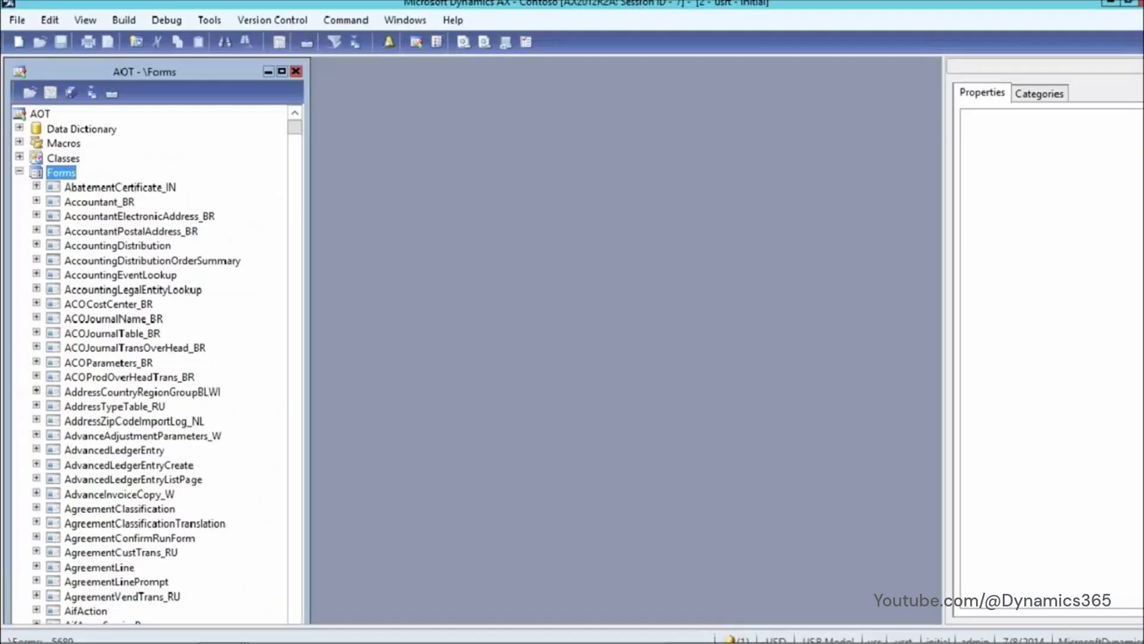
{"action": "left_click", "coordinate": [217, 327]}
{"action": "type", "text": "tuto"}
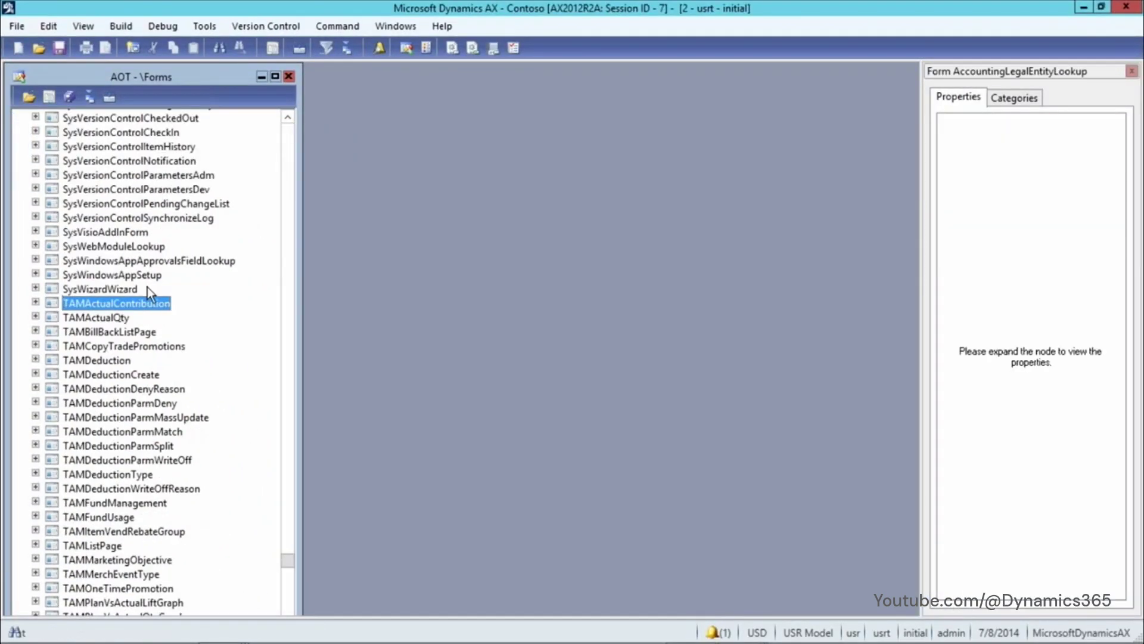
{"action": "type", "text": "rial_wor"}
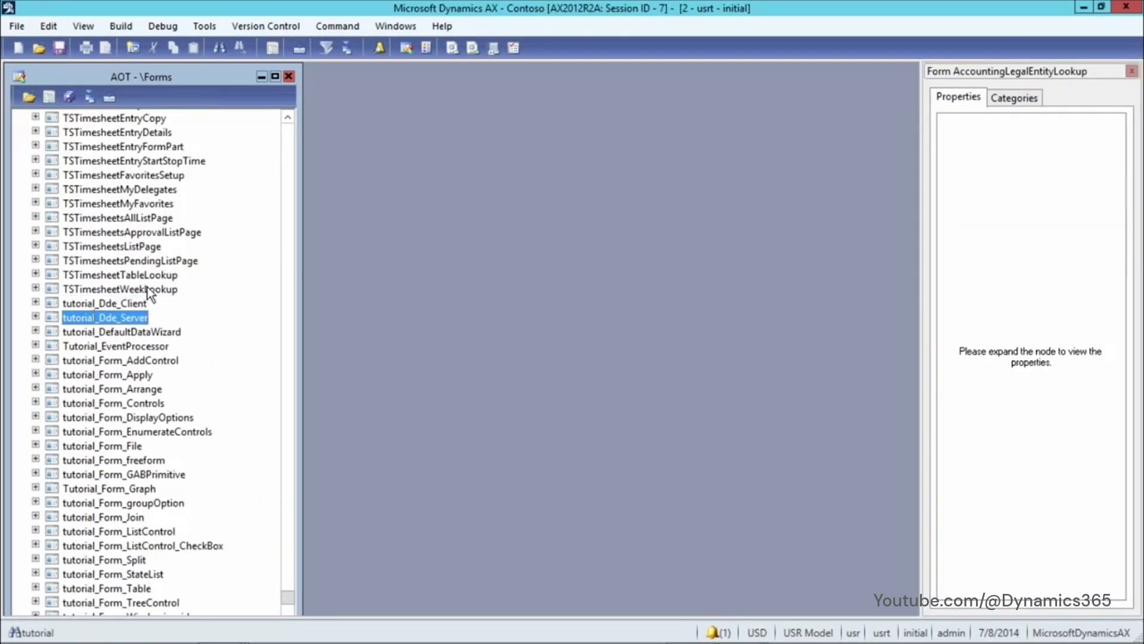
{"action": "type", "text": "kflow"}
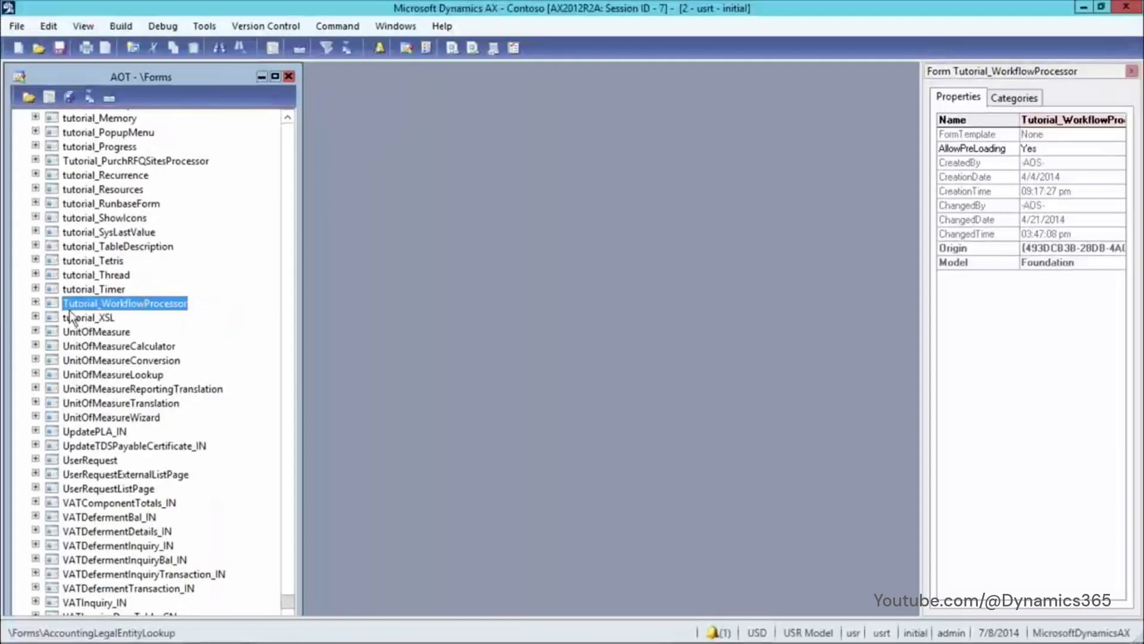
Run the Tutorial_WorkflowProcessor form, start processing workflow messages, and close the form
{"action": "right_click", "coordinate": [53, 302]}
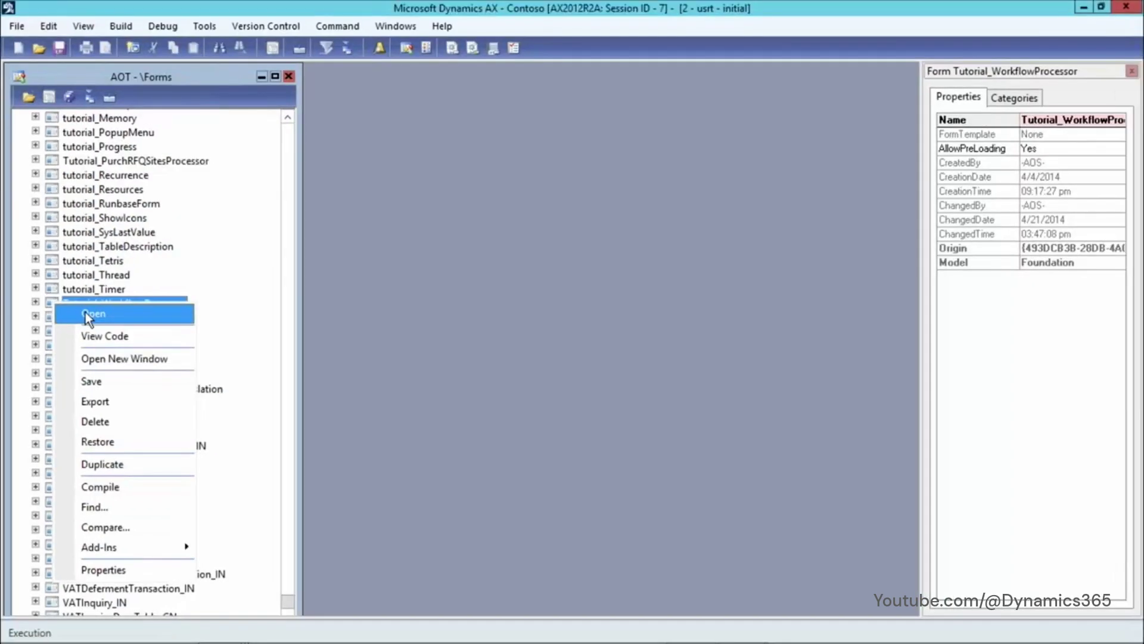
{"action": "left_click", "coordinate": [88, 316]}
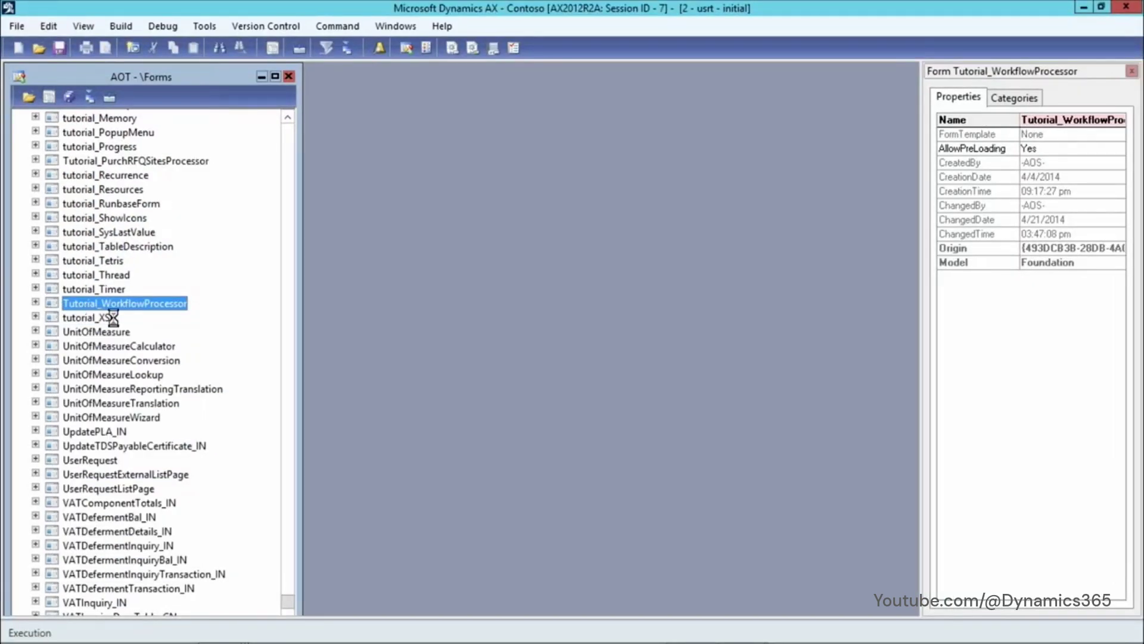
{"action": "left_click_drag", "start_coordinate": [142, 63], "coordinate": [413, 162]}
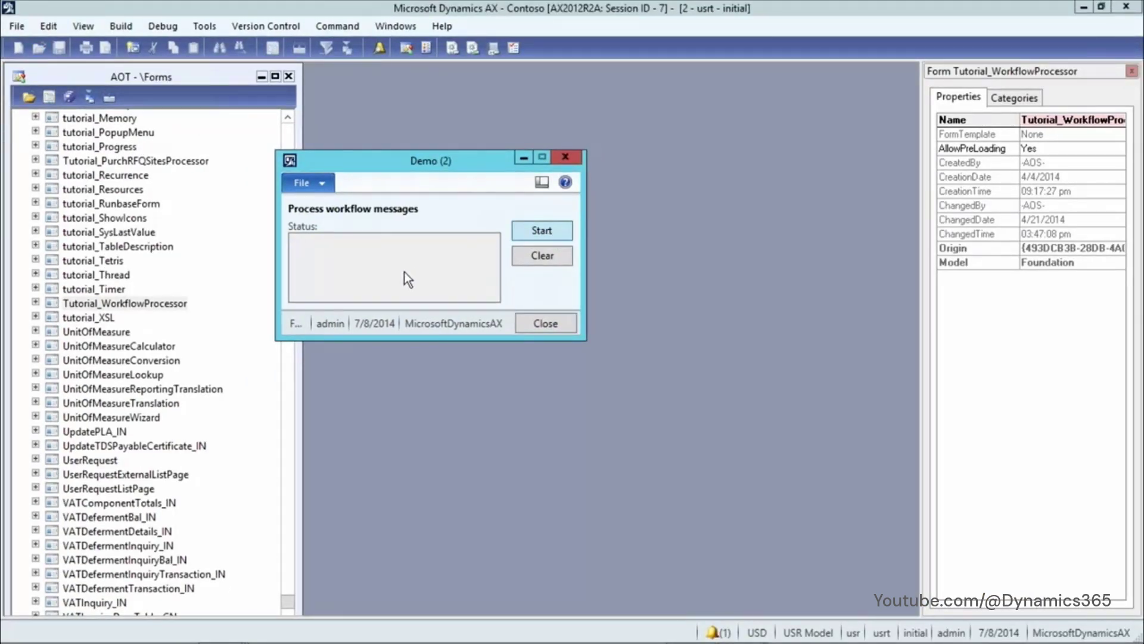
{"action": "left_click", "coordinate": [538, 231]}
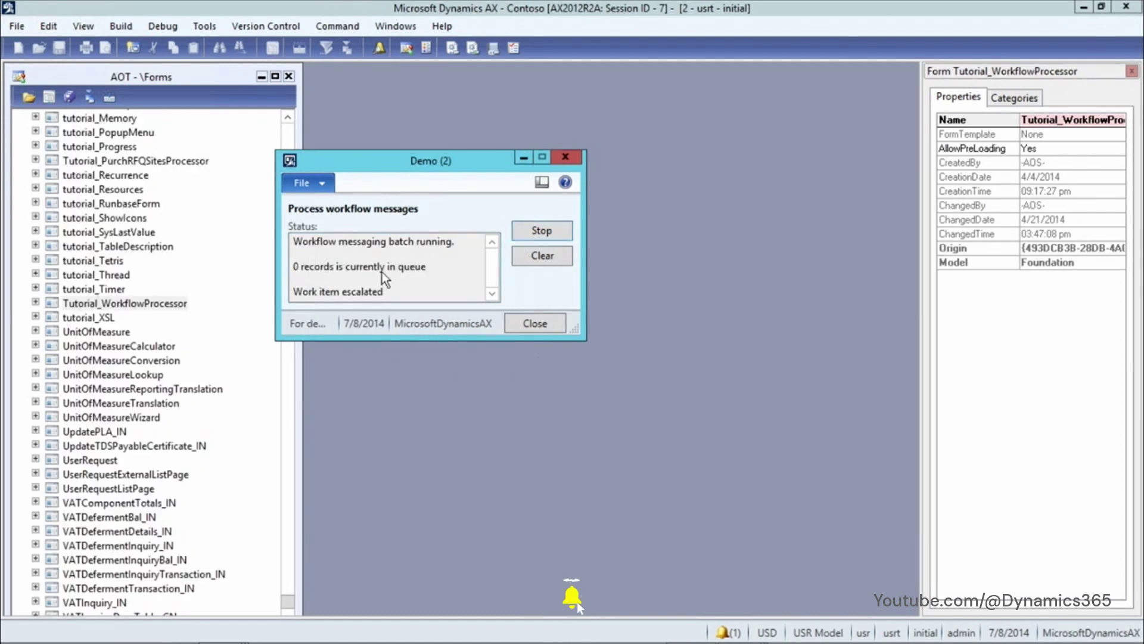
{"action": "left_click", "coordinate": [524, 324]}
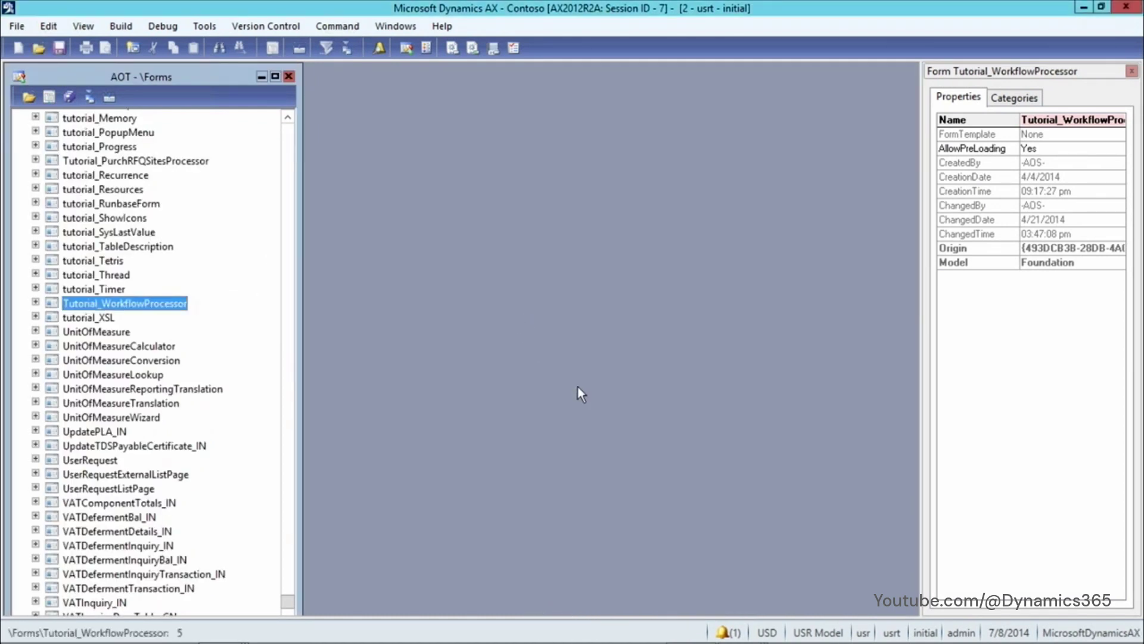
Leave the development workspace, check the Contoso Catalog's available workflow actions again, and close the catalog form
{"action": "left_click", "coordinate": [1084, 9]}
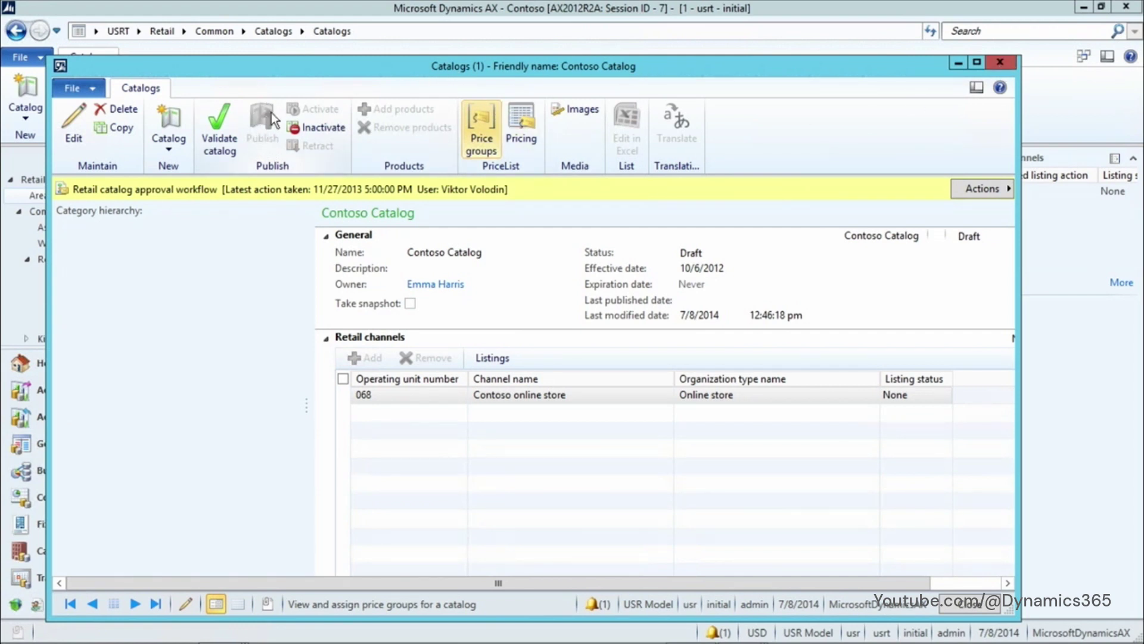
{"action": "left_click", "coordinate": [1004, 192]}
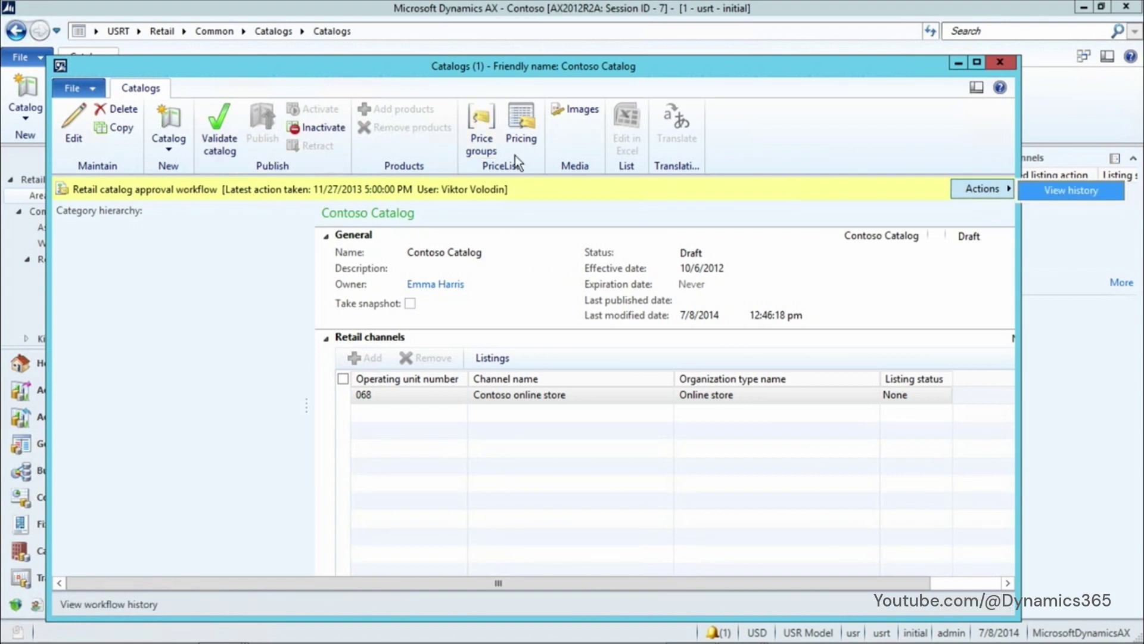
{"action": "left_click", "coordinate": [236, 256]}
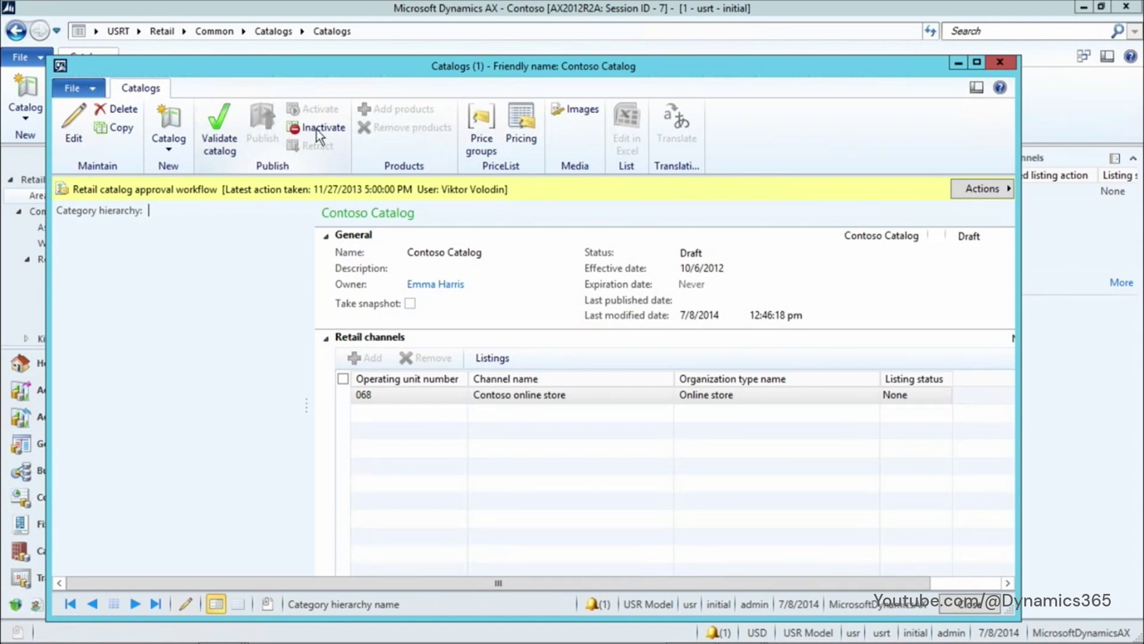
{"action": "left_click", "coordinate": [1000, 63]}
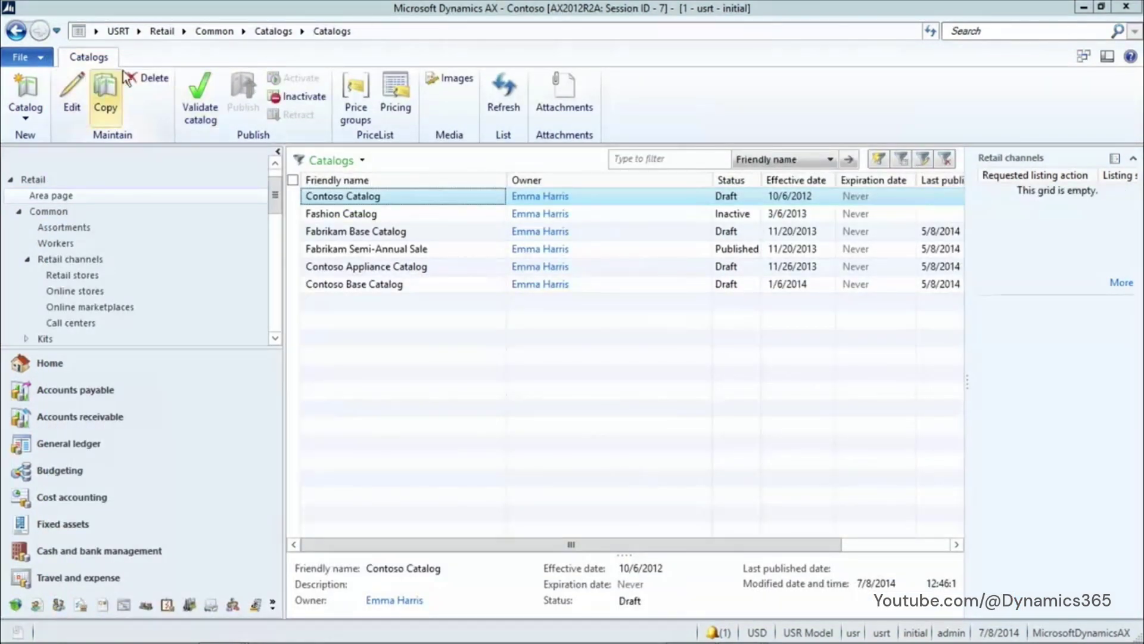
Open the Retail distribution schedule, select job 1150 (Catalog), and bring up its immediate-run confirmation, declining it
{"action": "left_click", "coordinate": [160, 31]}
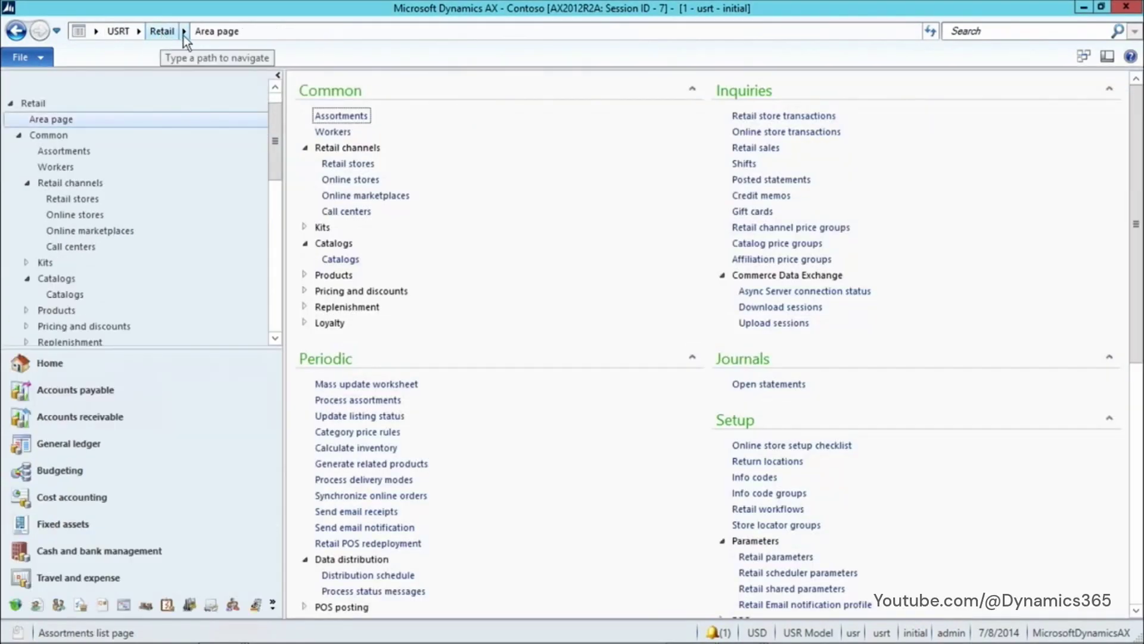
{"action": "scroll", "coordinate": [430, 193], "scroll_direction": "down", "scroll_amount": 7}
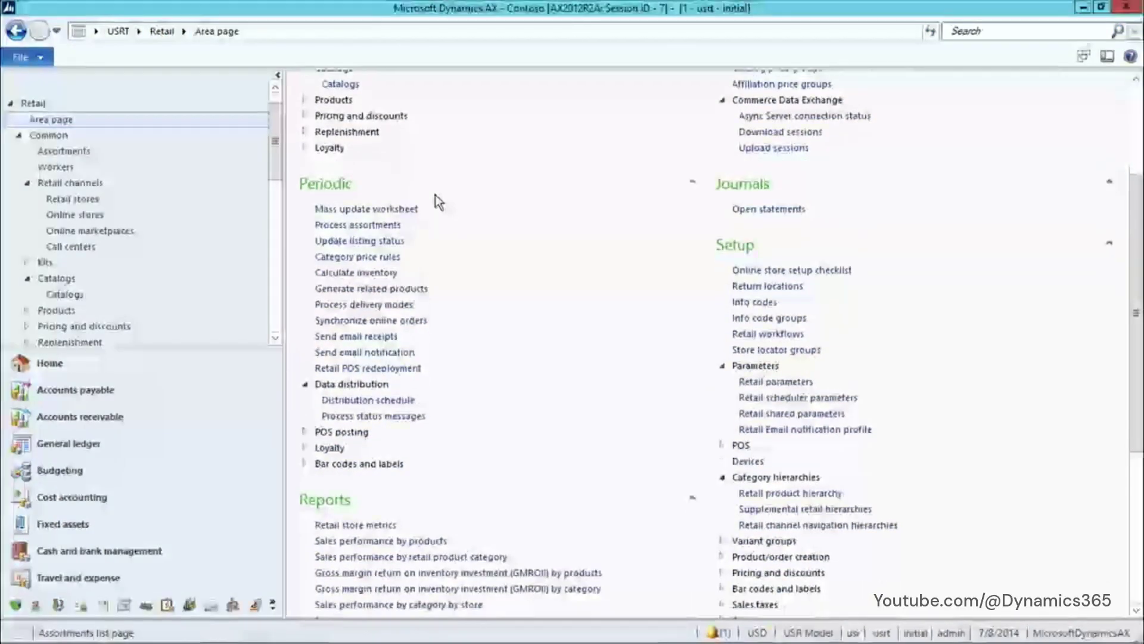
{"action": "scroll", "coordinate": [438, 196], "scroll_direction": "up", "scroll_amount": 5}
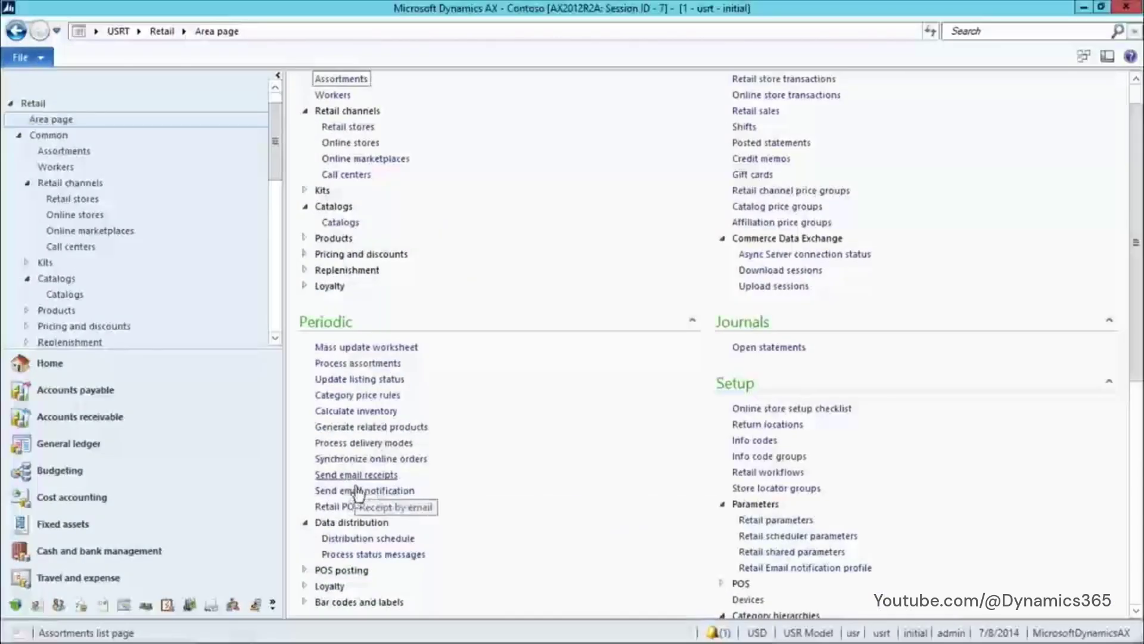
{"action": "left_click", "coordinate": [385, 538]}
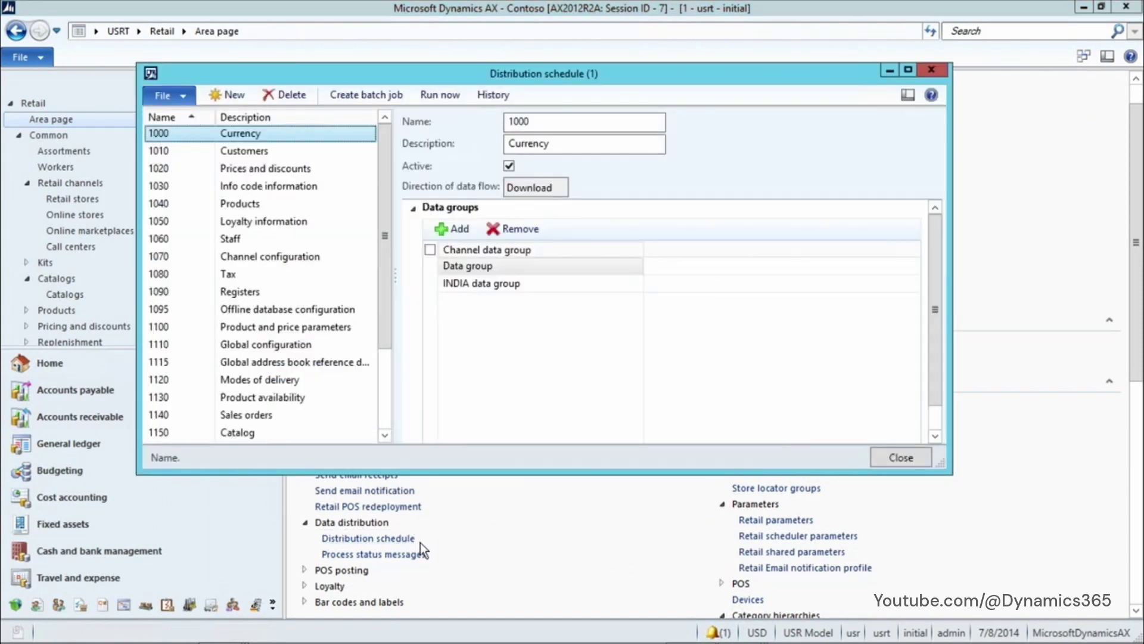
{"action": "left_click_drag", "start_coordinate": [382, 296], "coordinate": [398, 397]}
{"action": "left_click", "coordinate": [196, 326]}
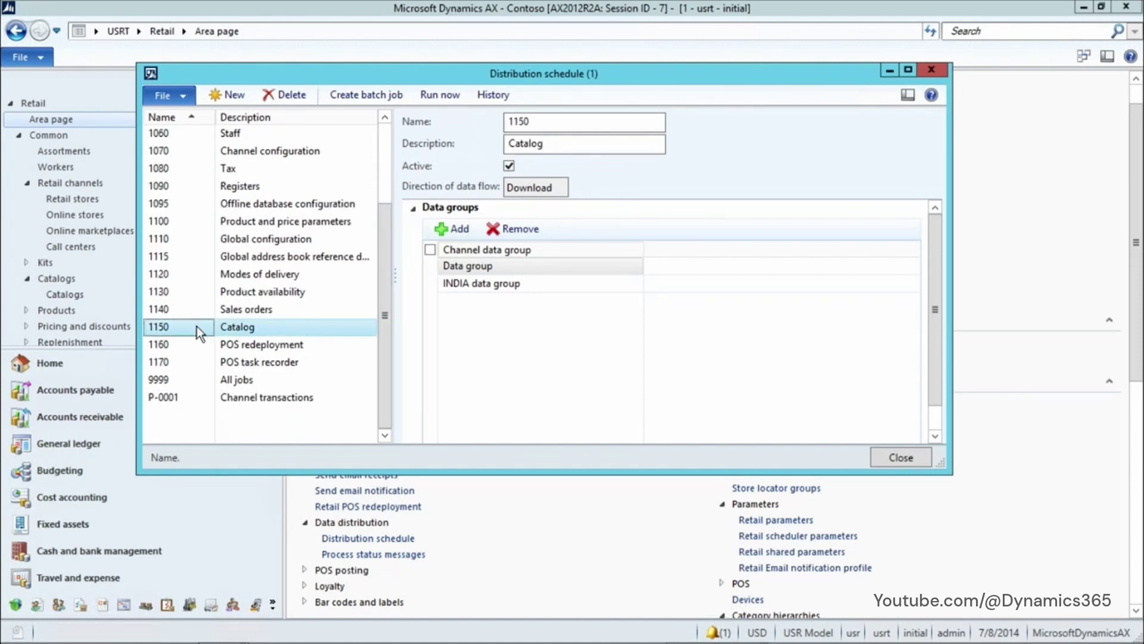
{"action": "left_click", "coordinate": [435, 95]}
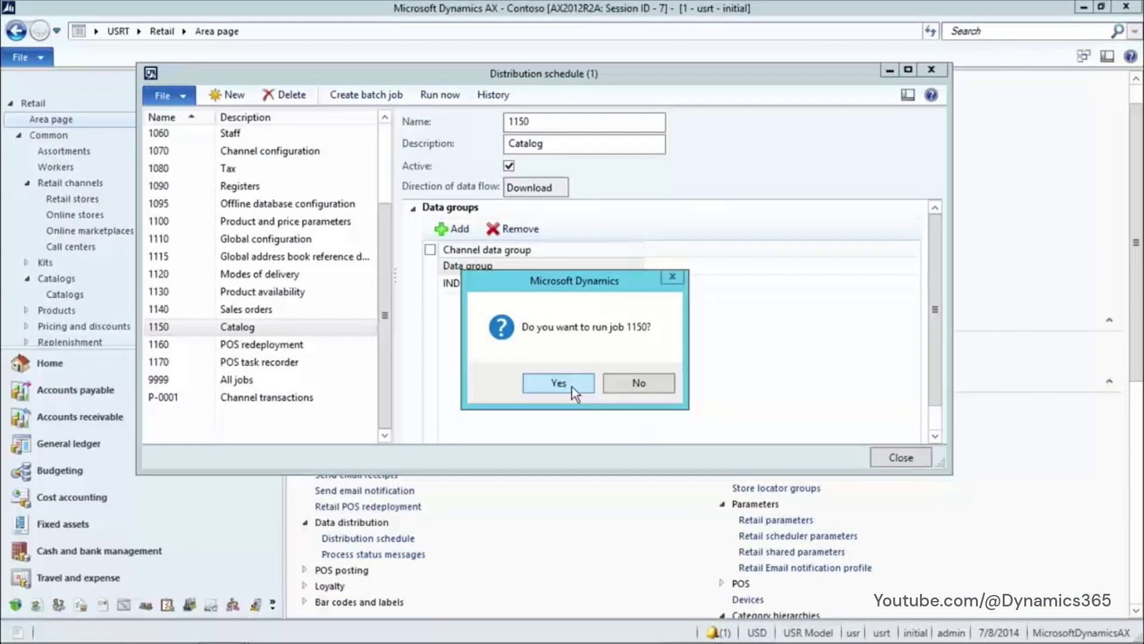
{"action": "left_click", "coordinate": [603, 388]}
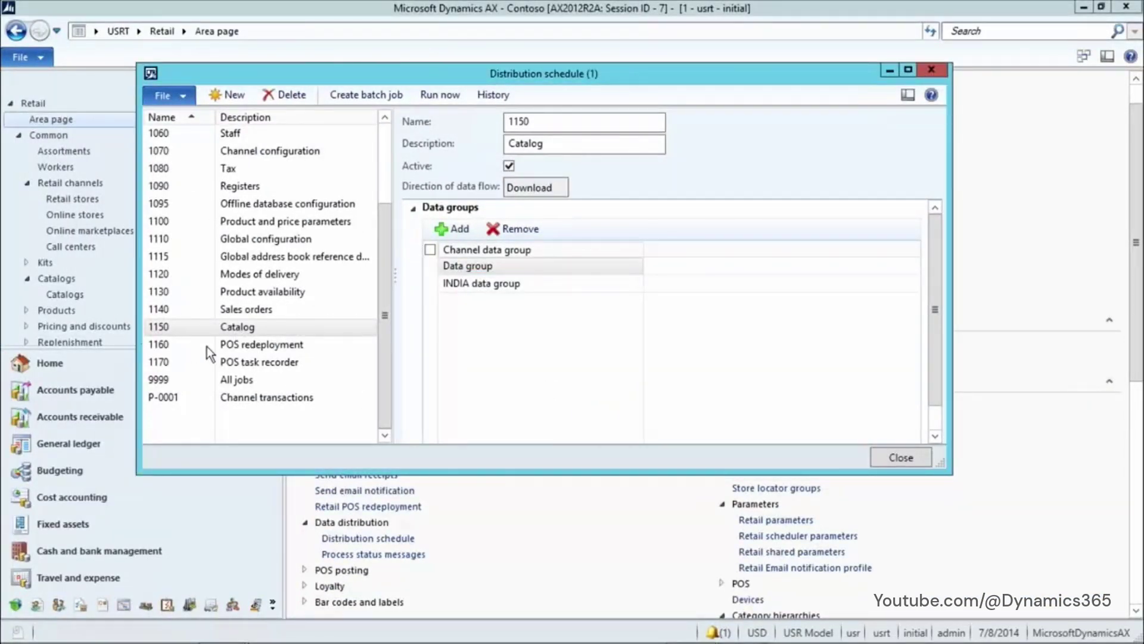
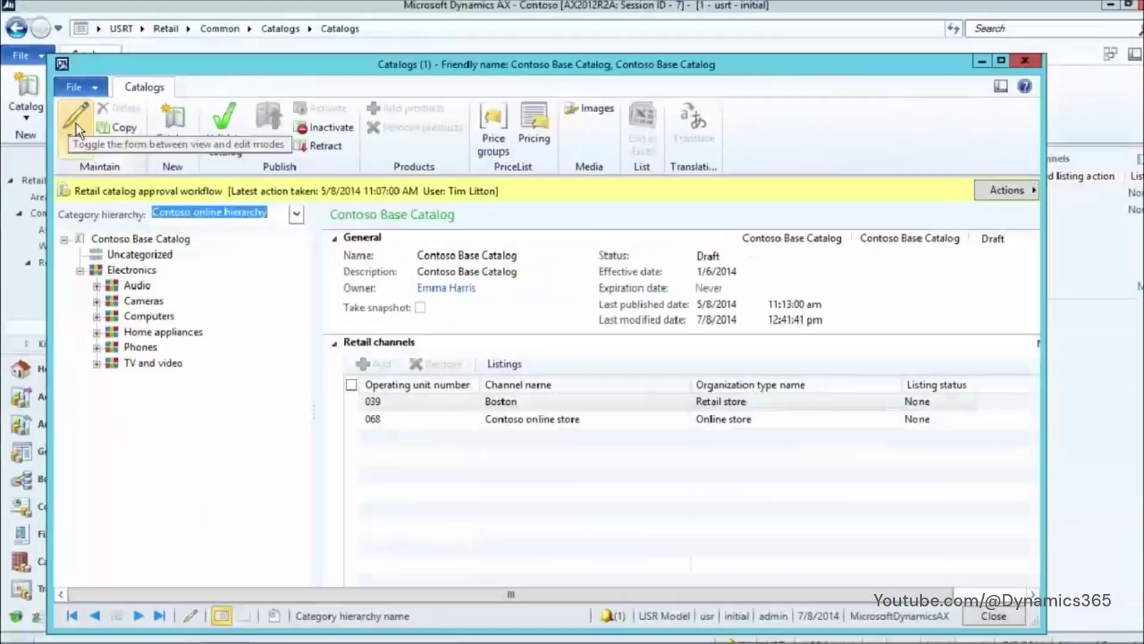
Put the Contoso Base Catalog in edit mode, and switch to the CatalogAttributeBulk workbook in Excel to review its product attribute rows
{"action": "left_click", "coordinate": [76, 123]}
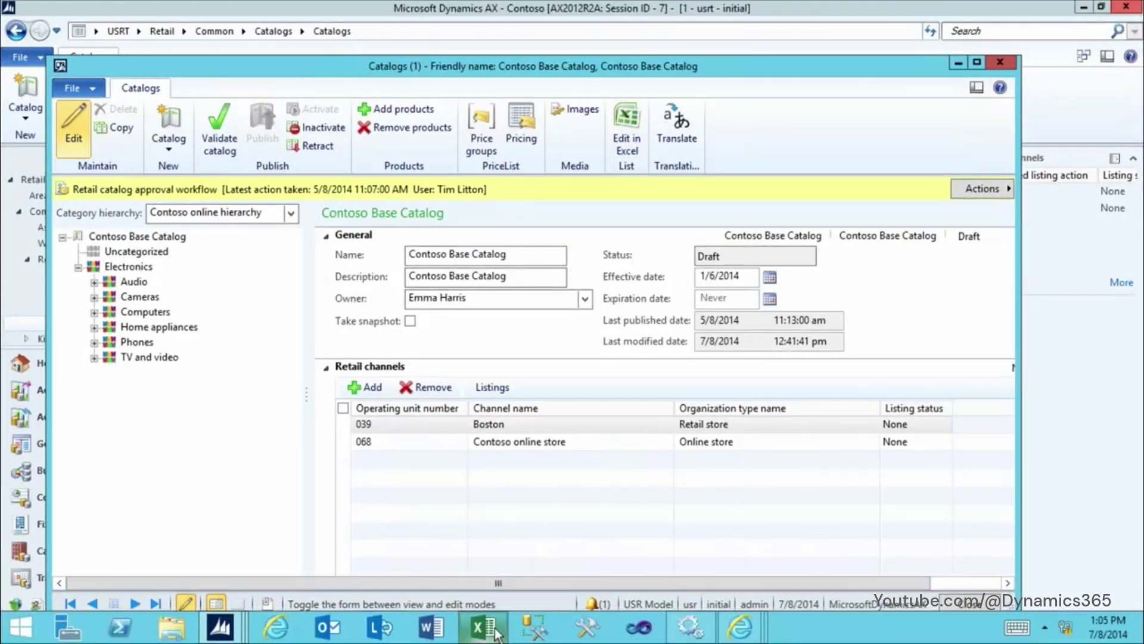
{"action": "left_click", "coordinate": [498, 628]}
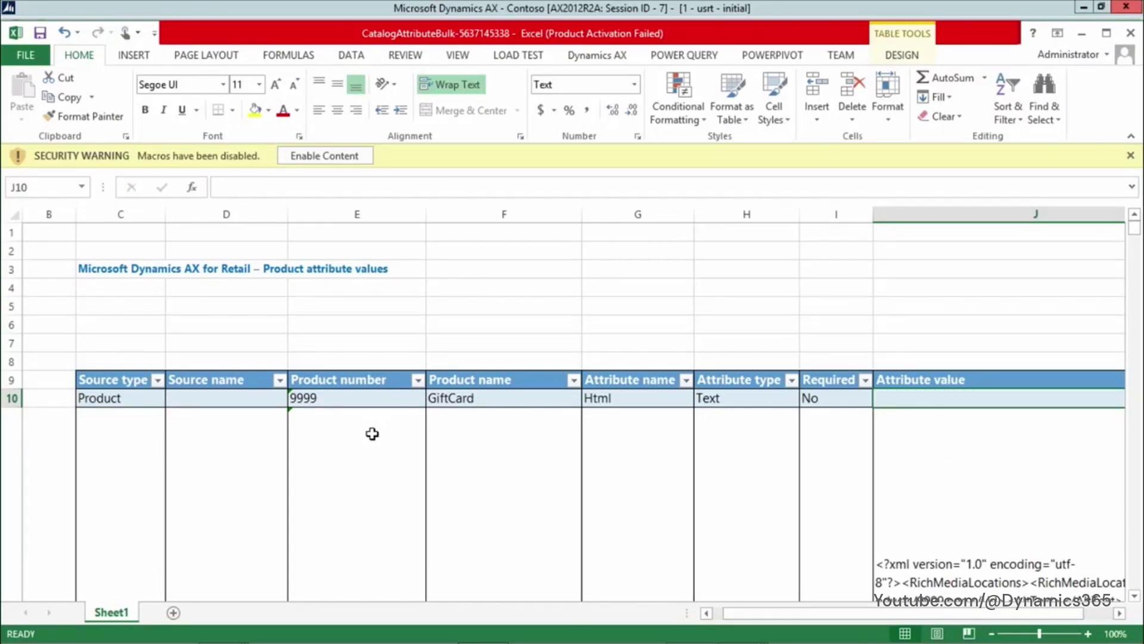
{"action": "scroll", "coordinate": [372, 433], "scroll_direction": "down", "scroll_amount": 8}
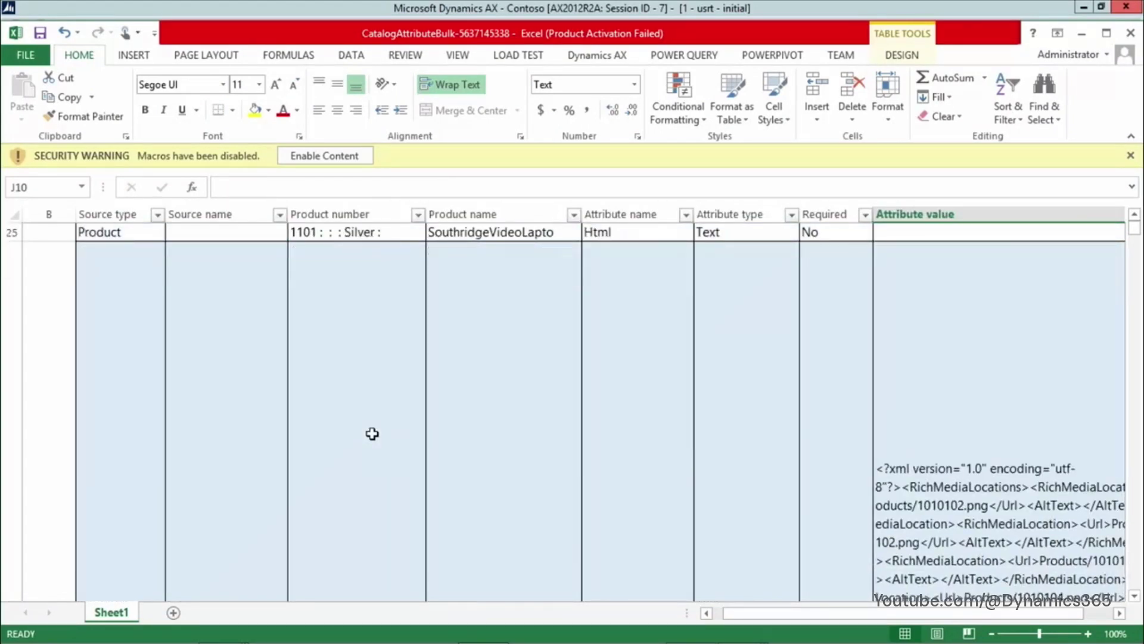
{"action": "scroll", "coordinate": [372, 433], "scroll_direction": "up", "scroll_amount": 8}
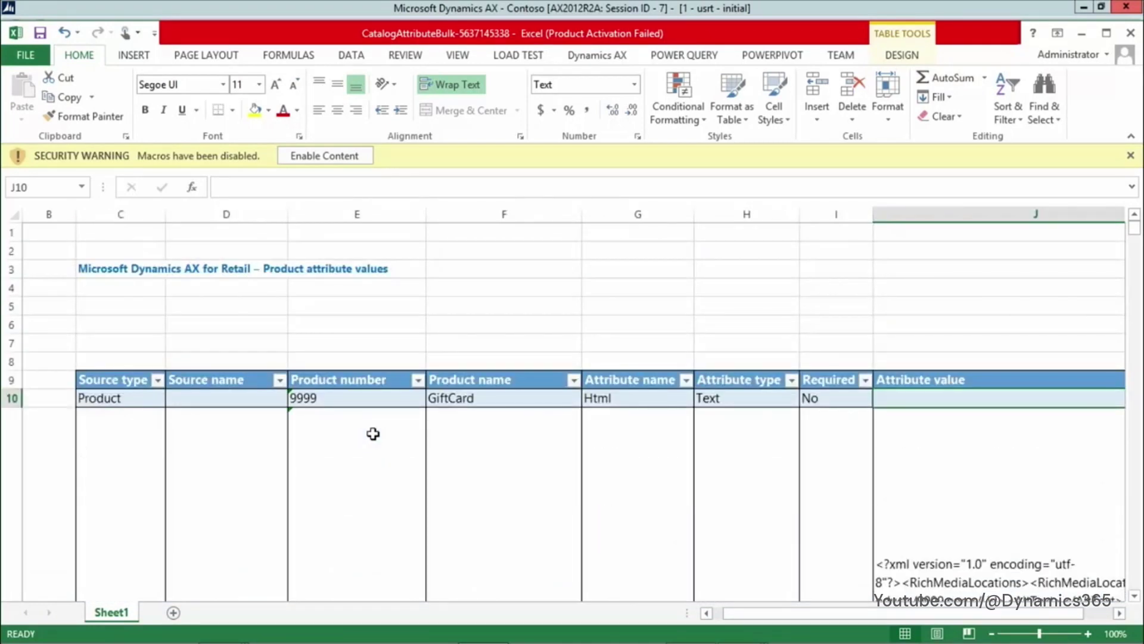
{"action": "scroll", "coordinate": [373, 433], "scroll_direction": "down", "scroll_amount": 8}
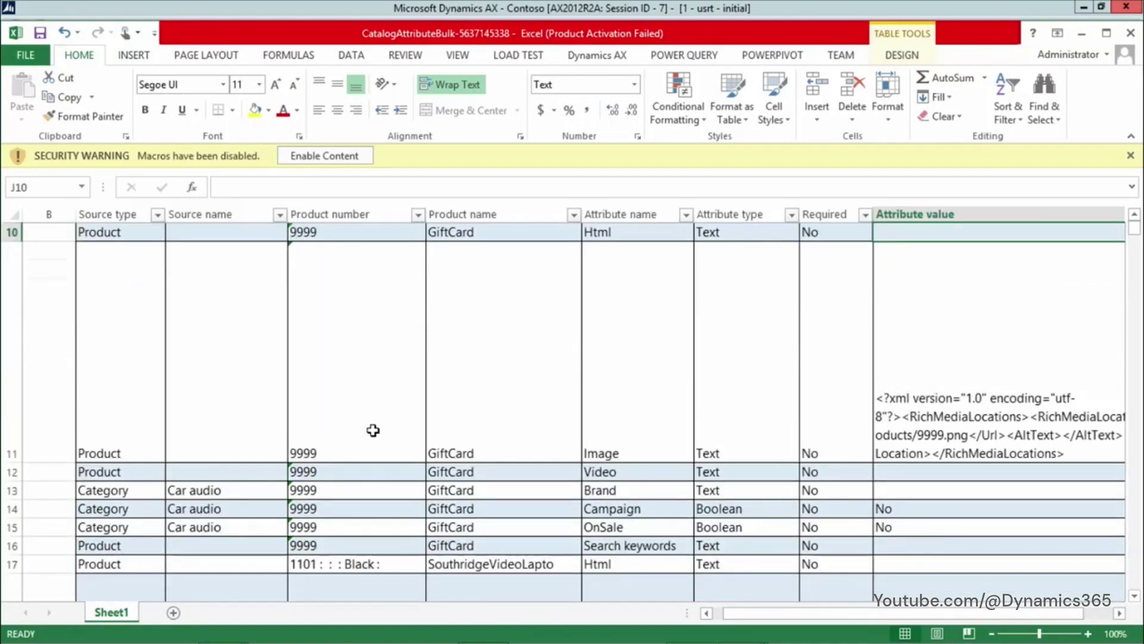
{"action": "scroll", "coordinate": [373, 430], "scroll_direction": "up", "scroll_amount": 5}
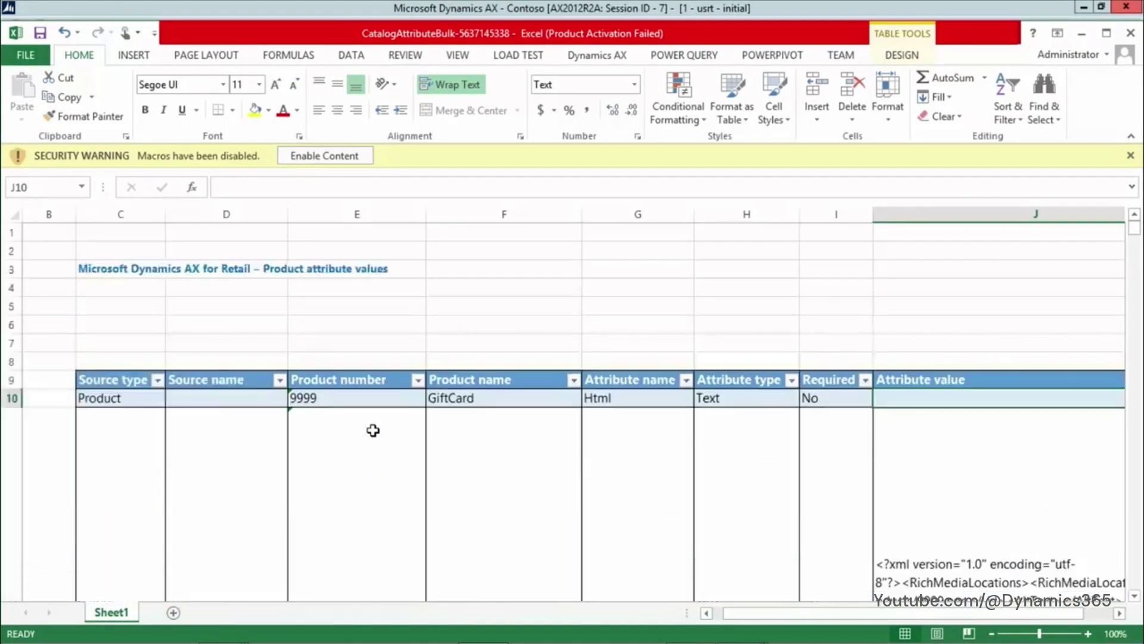
{"action": "scroll", "coordinate": [373, 430], "scroll_direction": "down", "scroll_amount": 1}
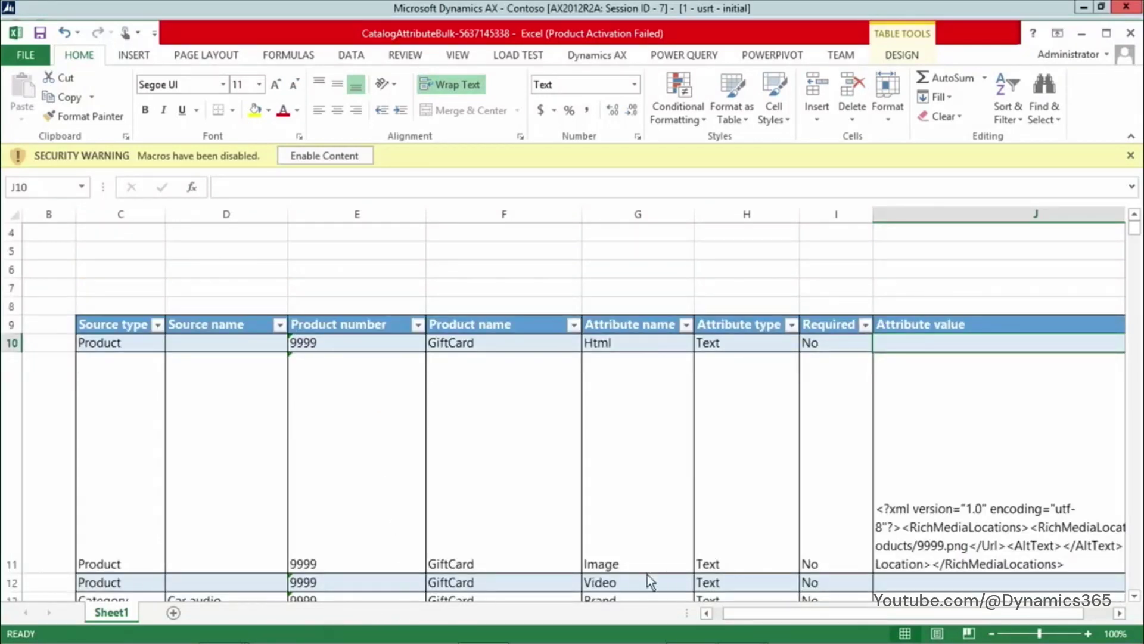
Examine the Attribute value and UOM/Lang/Currency columns for the GiftCard product's attributes
{"action": "left_click_drag", "start_coordinate": [752, 617], "coordinate": [902, 624]}
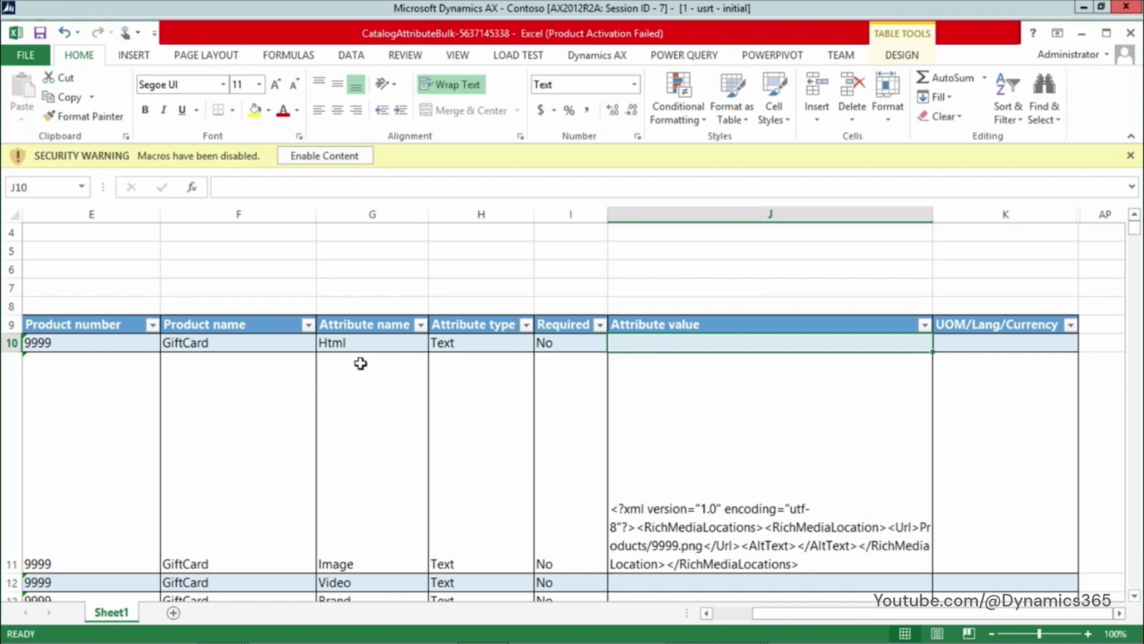
{"action": "scroll", "coordinate": [212, 463], "scroll_direction": "down", "scroll_amount": 4}
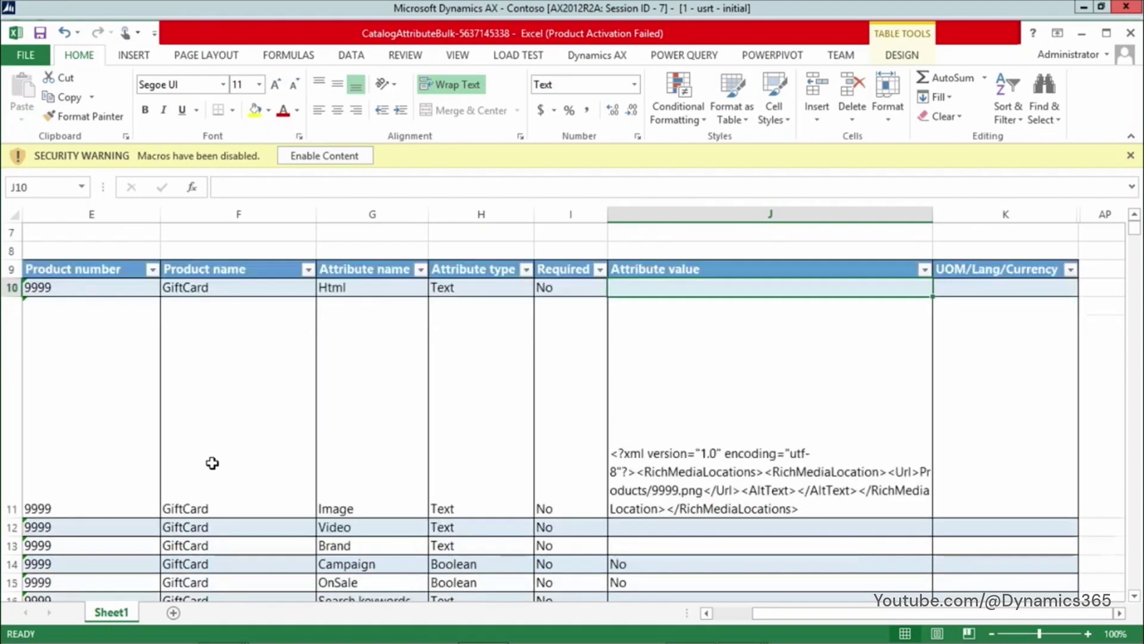
{"action": "scroll", "coordinate": [212, 463], "scroll_direction": "up", "scroll_amount": 3}
{"action": "scroll", "coordinate": [214, 463], "scroll_direction": "down", "scroll_amount": 1}
{"action": "scroll", "coordinate": [261, 541], "scroll_direction": "down", "scroll_amount": 2}
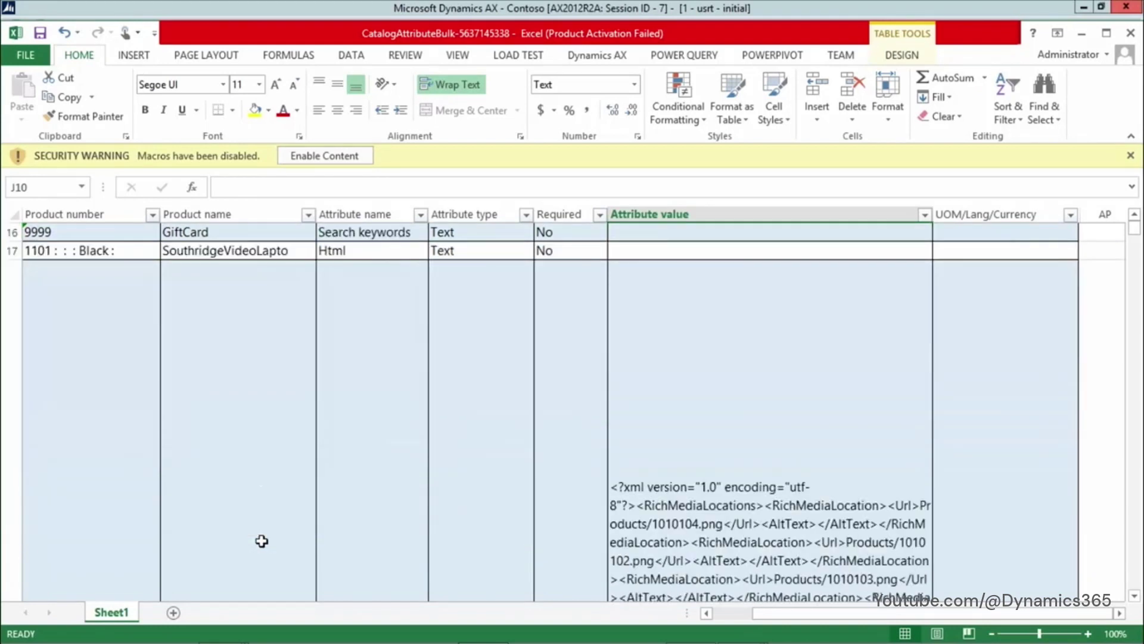
{"action": "scroll", "coordinate": [263, 538], "scroll_direction": "up", "scroll_amount": 2}
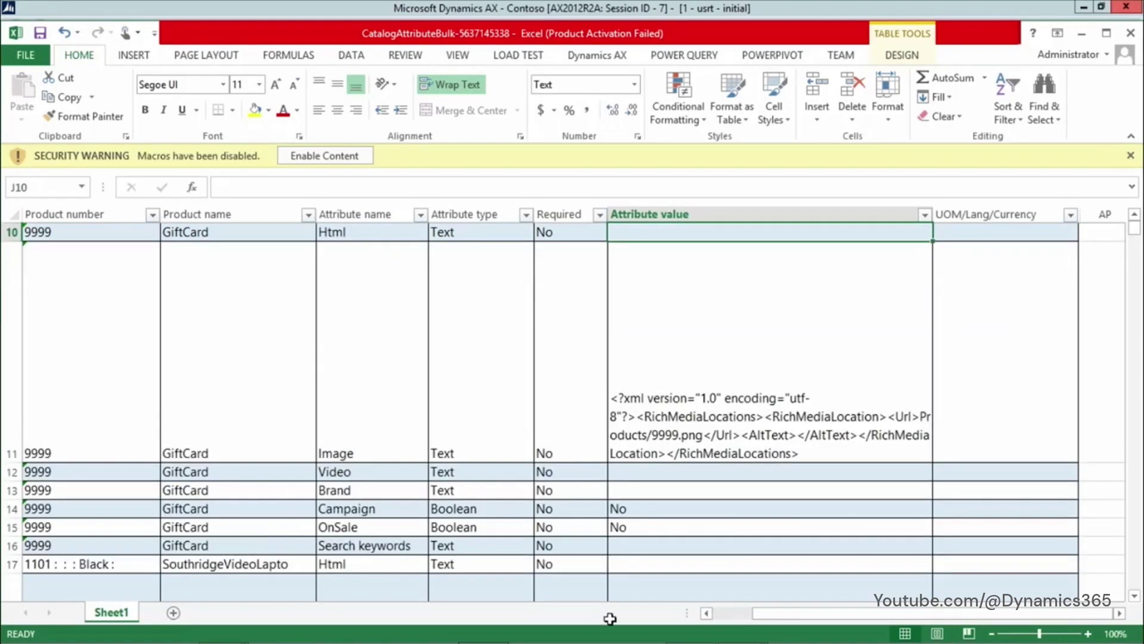
Inspect the Html attribute row of the black SouthridgeVideoLapto and view the options allowed in its Required cell
{"action": "left_click", "coordinate": [634, 566]}
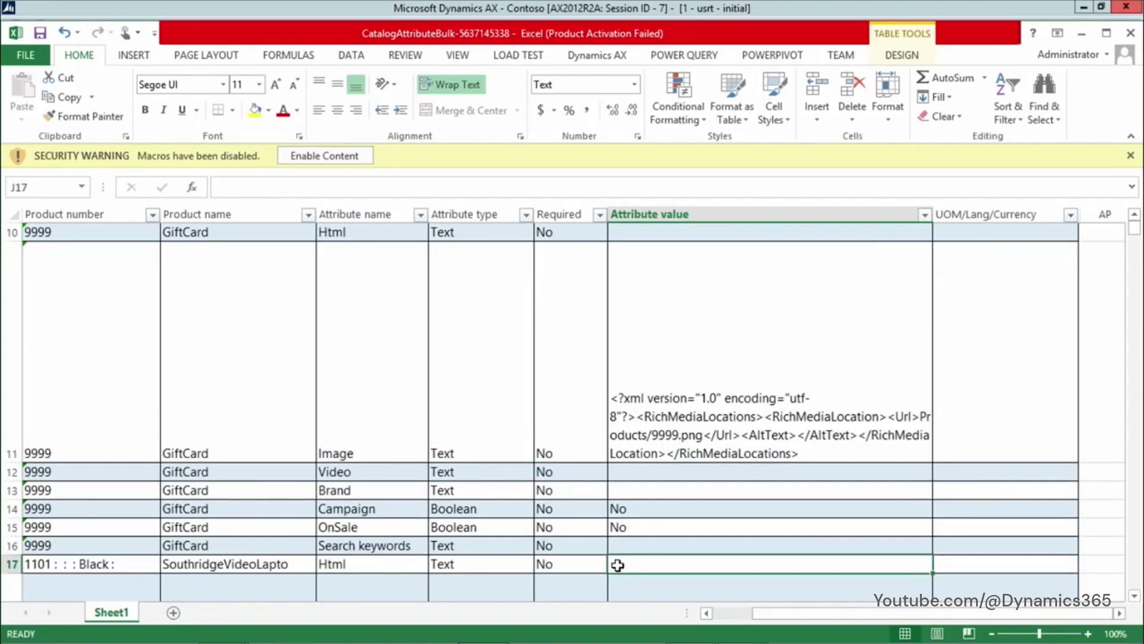
{"action": "left_click", "coordinate": [581, 566]}
{"action": "left_click", "coordinate": [614, 565]}
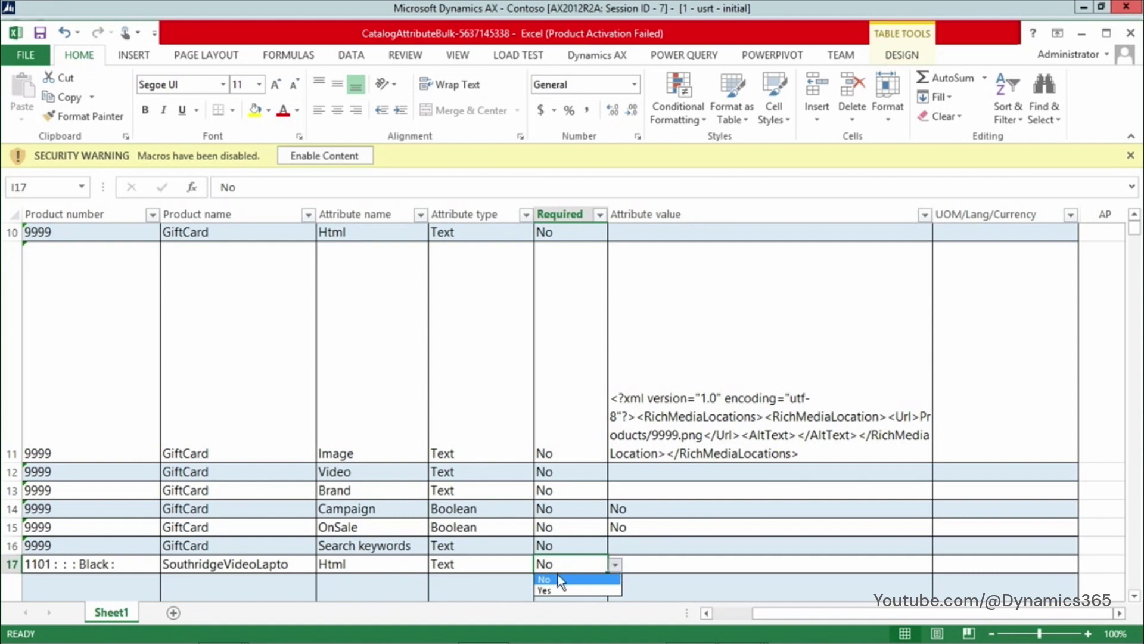
{"action": "key", "text": "Escape"}
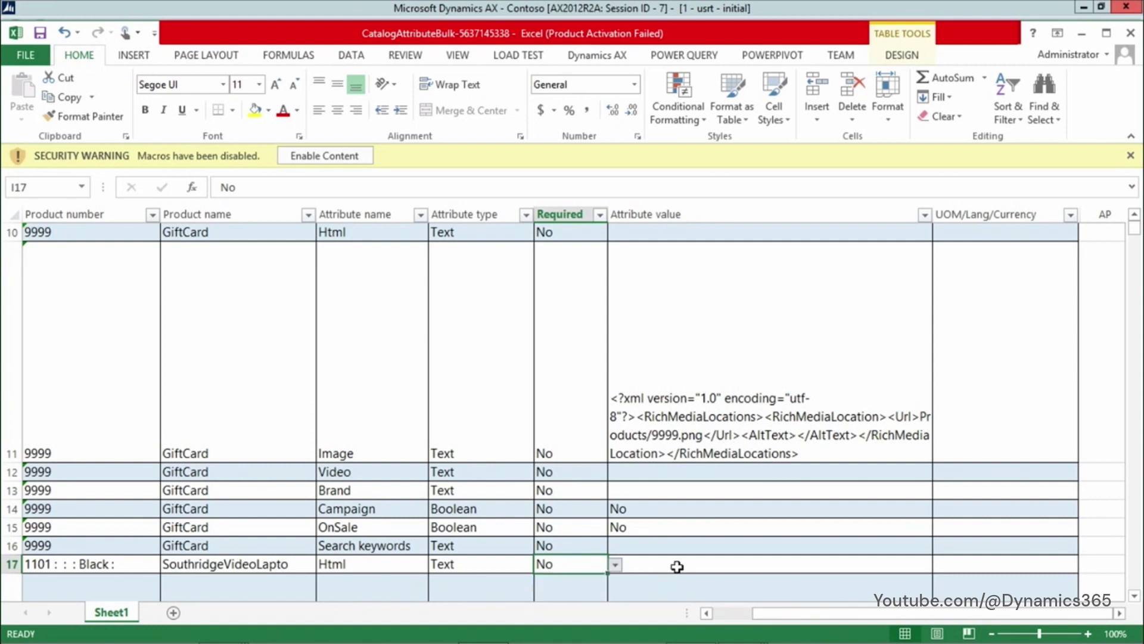
Look through the product attribute rows from the laptop entries down to the Boston channel's SVKeyboardE10 variants
{"action": "left_click_drag", "start_coordinate": [921, 615], "coordinate": [685, 587]}
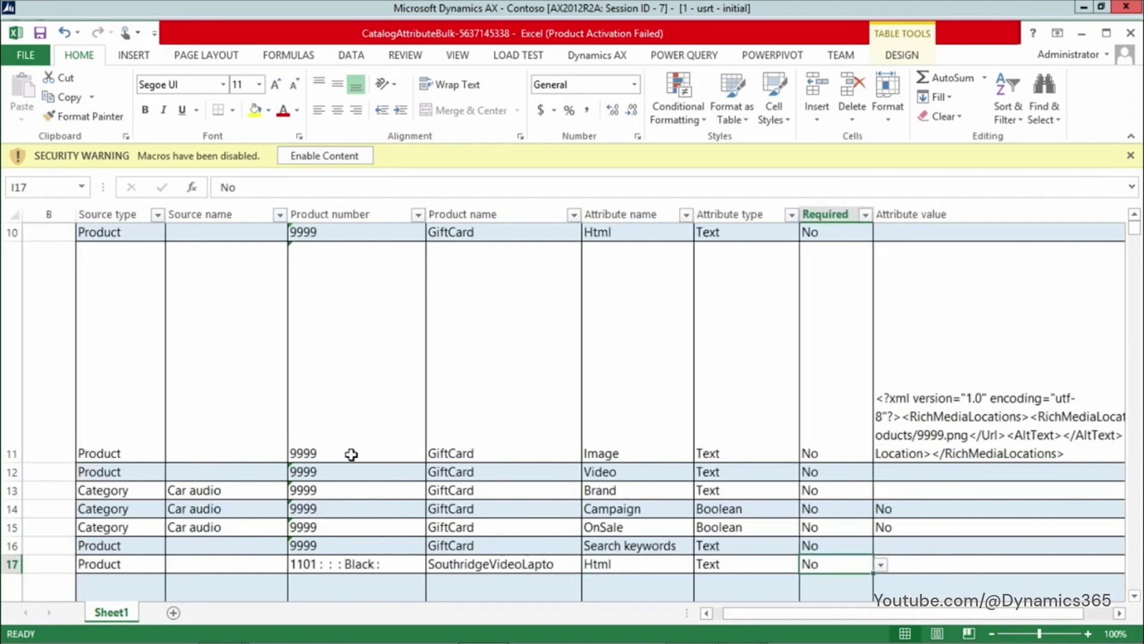
{"action": "scroll", "coordinate": [352, 455], "scroll_direction": "down", "scroll_amount": 10}
{"action": "scroll", "coordinate": [357, 448], "scroll_direction": "down", "scroll_amount": 6}
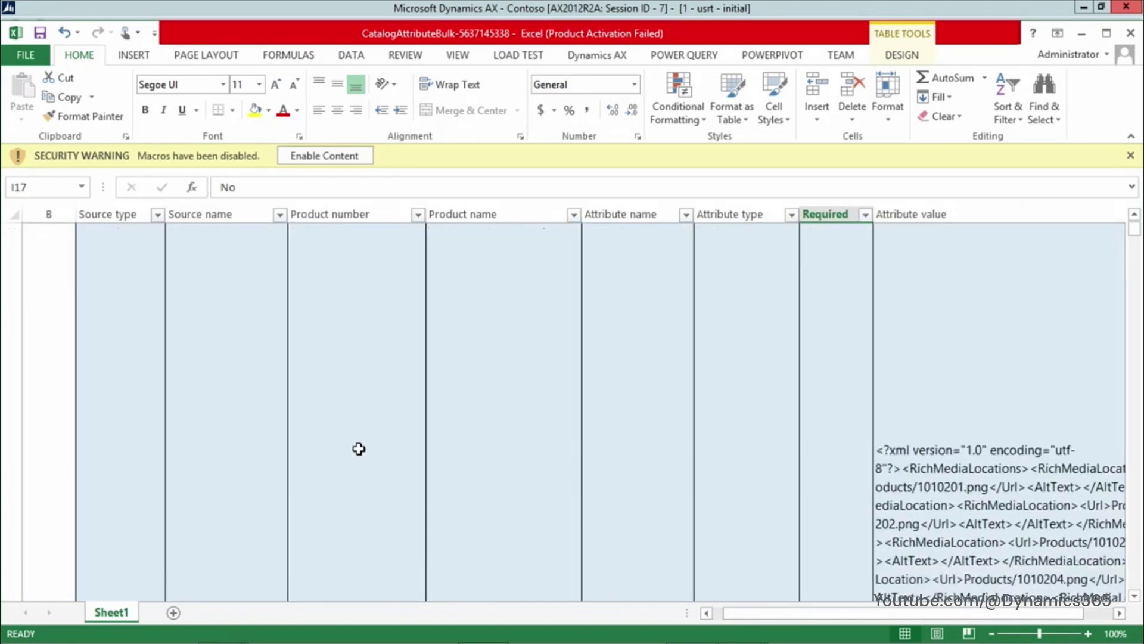
{"action": "scroll", "coordinate": [360, 448], "scroll_direction": "down", "scroll_amount": 8}
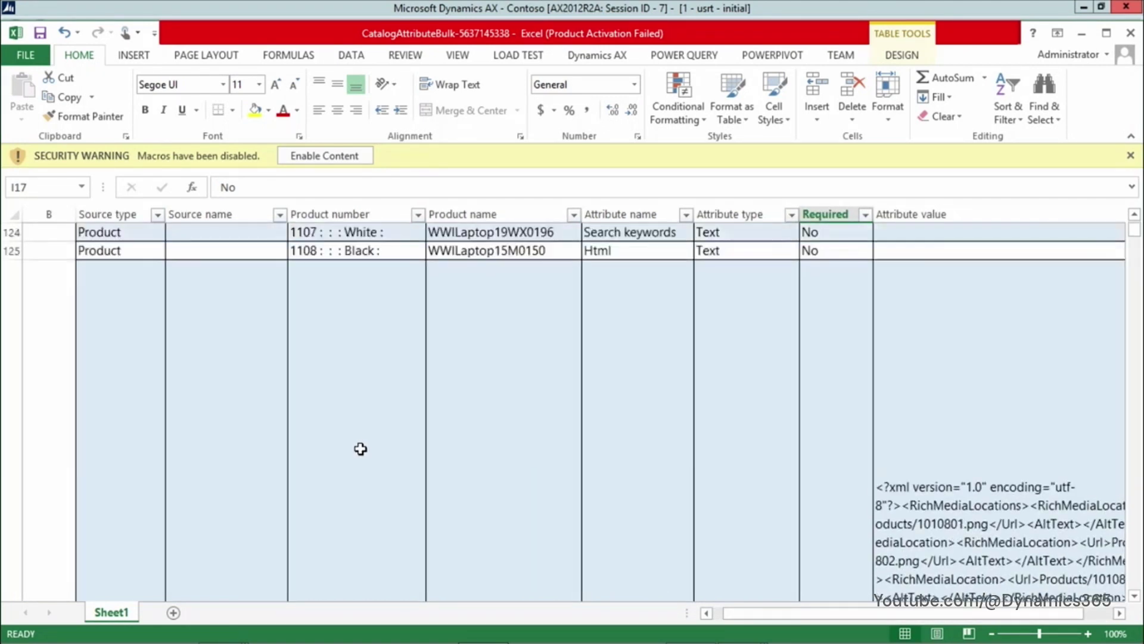
{"action": "scroll", "coordinate": [550, 404], "scroll_direction": "down", "scroll_amount": 1}
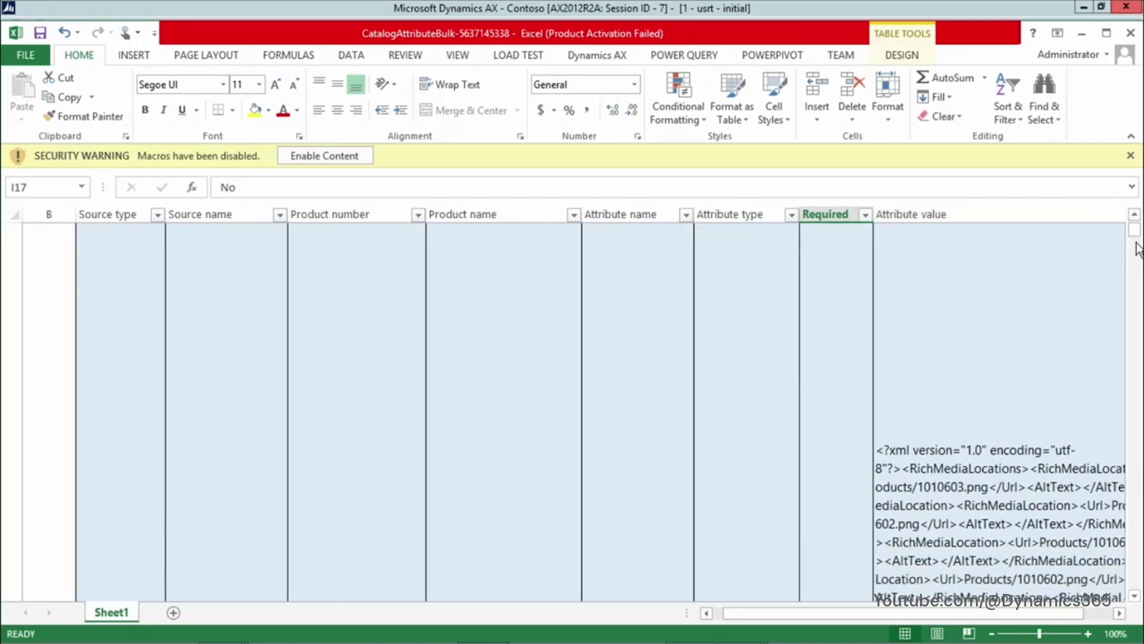
{"action": "left_click_drag", "start_coordinate": [1135, 231], "coordinate": [1136, 325]}
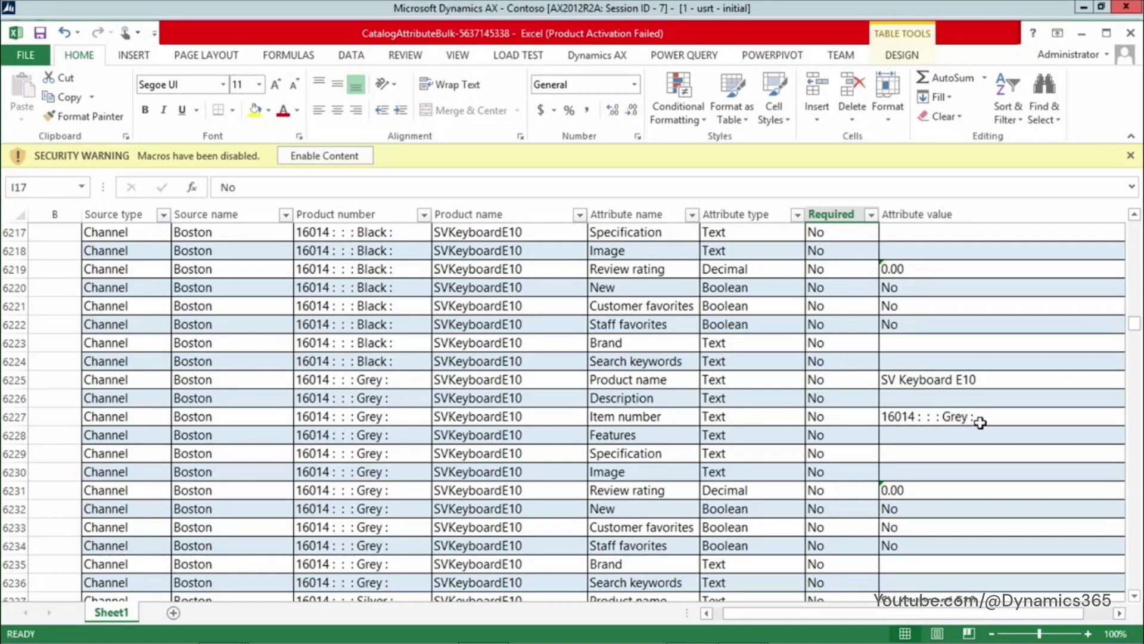
{"action": "scroll", "coordinate": [763, 467], "scroll_direction": "down", "scroll_amount": 5}
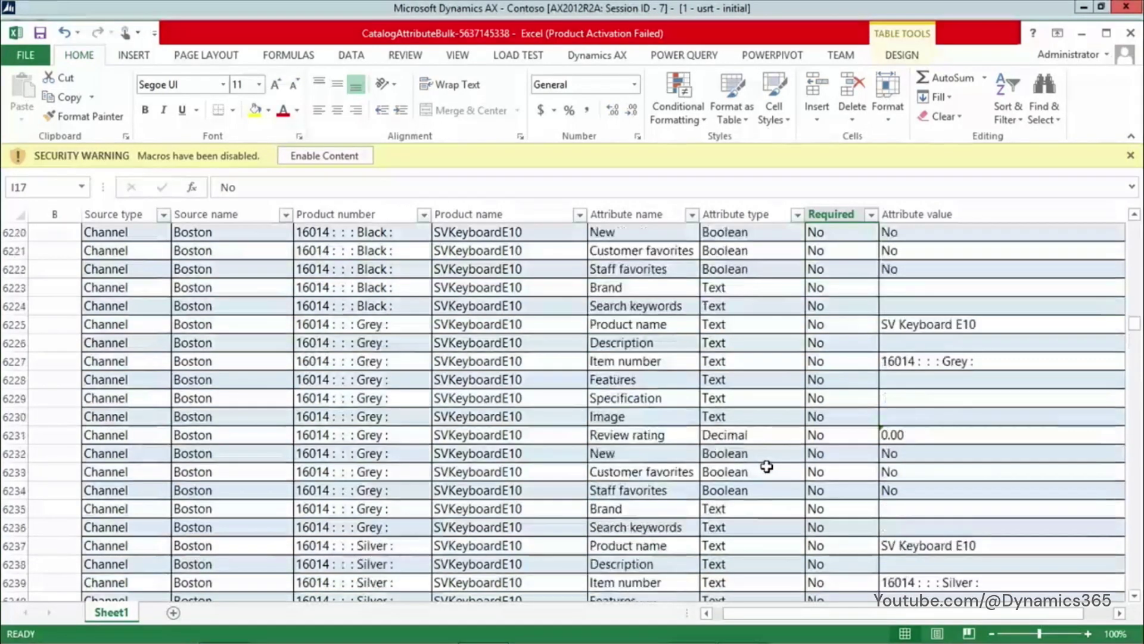
{"action": "scroll", "coordinate": [769, 467], "scroll_direction": "down", "scroll_amount": 3}
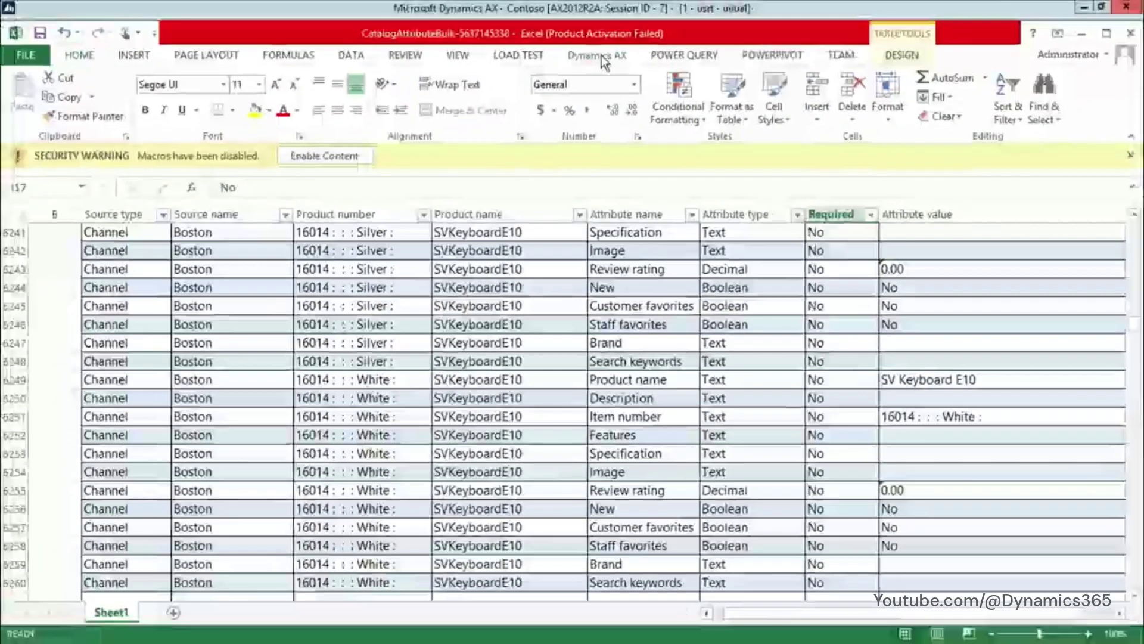
View the Dynamics AX add-in commands in the workbook and the filter options for the Product number column
{"action": "left_click", "coordinate": [601, 55]}
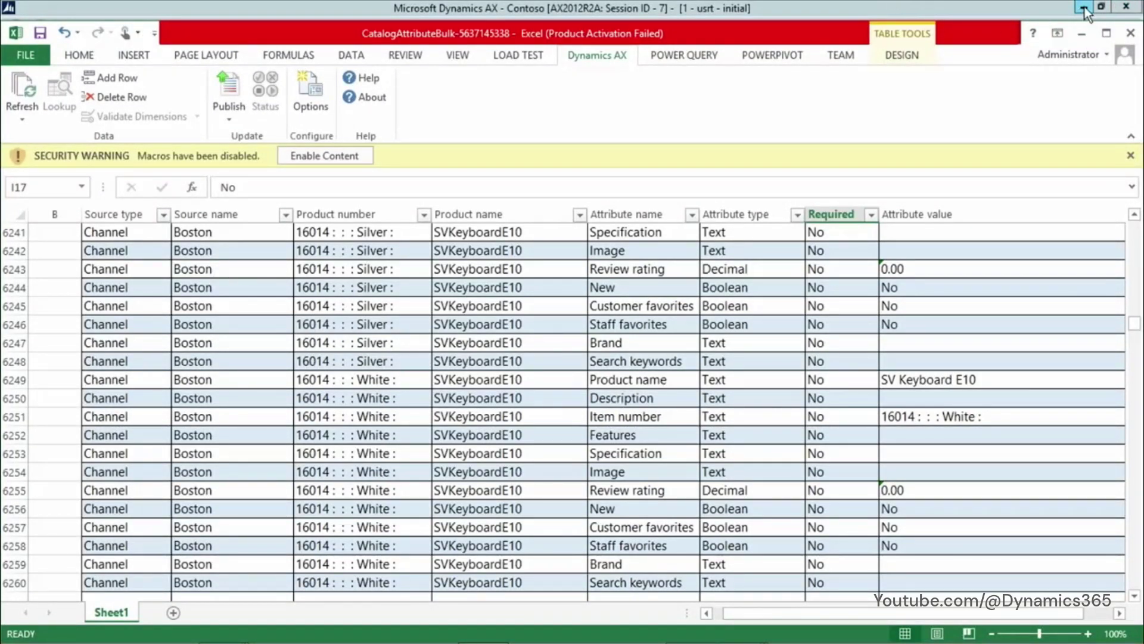
{"action": "left_click", "coordinate": [422, 215]}
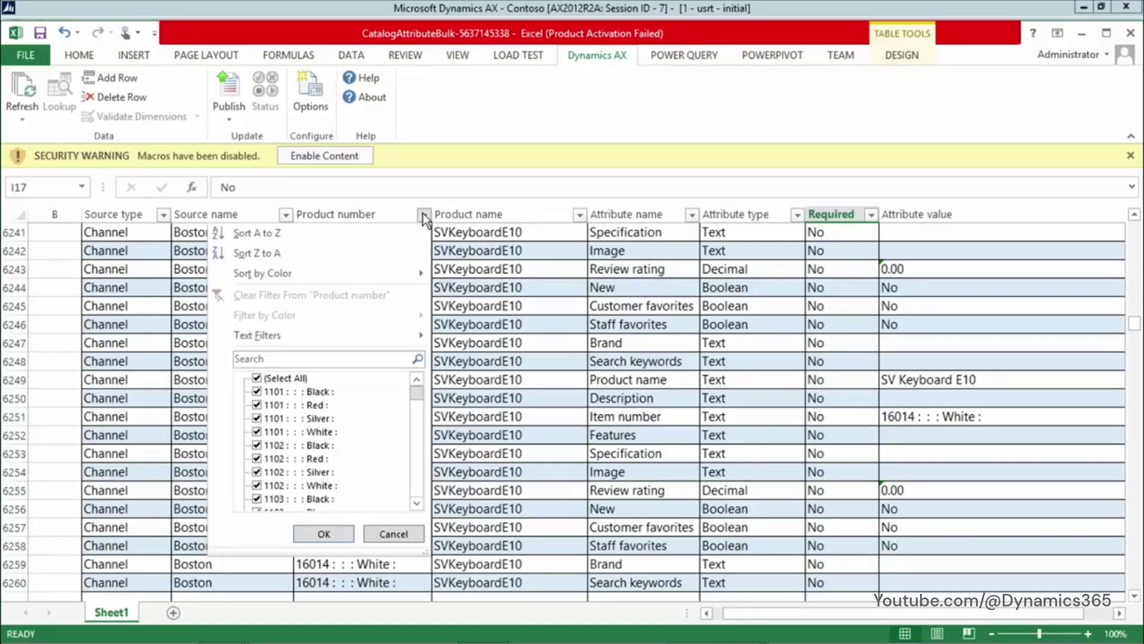
{"action": "left_click", "coordinate": [423, 212]}
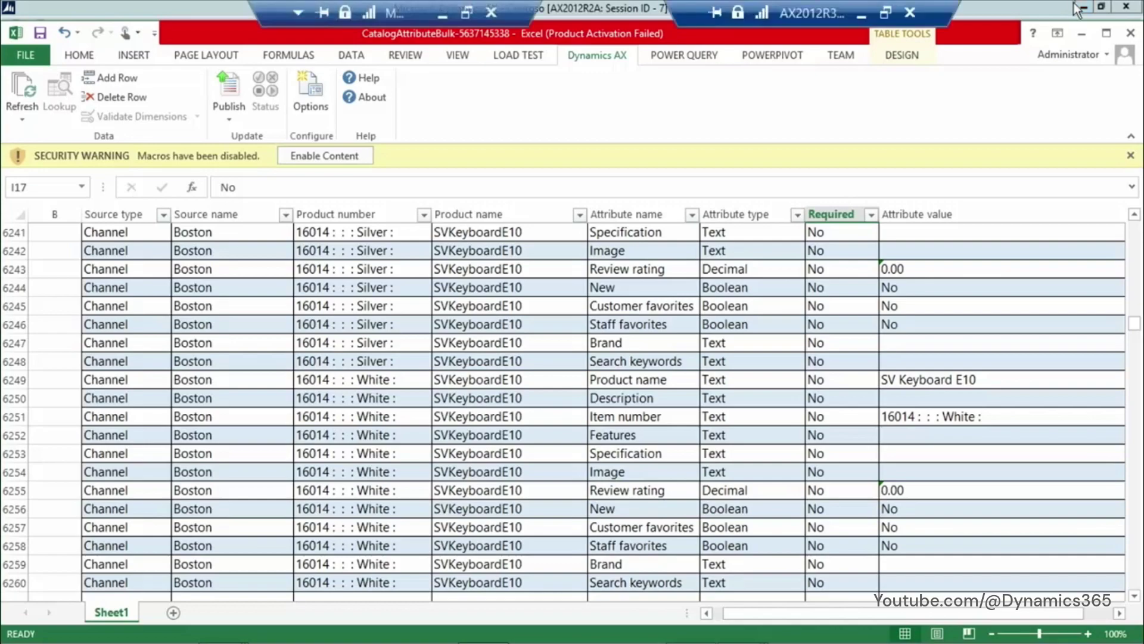
Return to the Contoso Base Catalog form in Dynamics AX, display the Cameras category's products and view their attributes
{"action": "left_click", "coordinate": [1084, 7]}
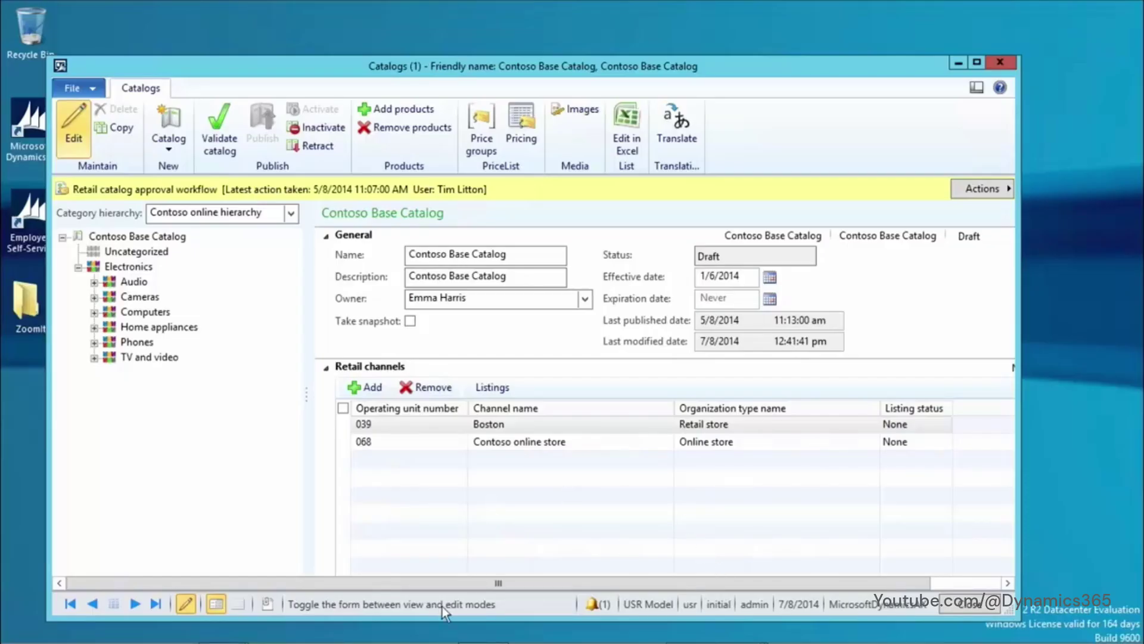
{"action": "mouse_move", "coordinate": [201, 640]}
{"action": "left_click", "coordinate": [142, 298]}
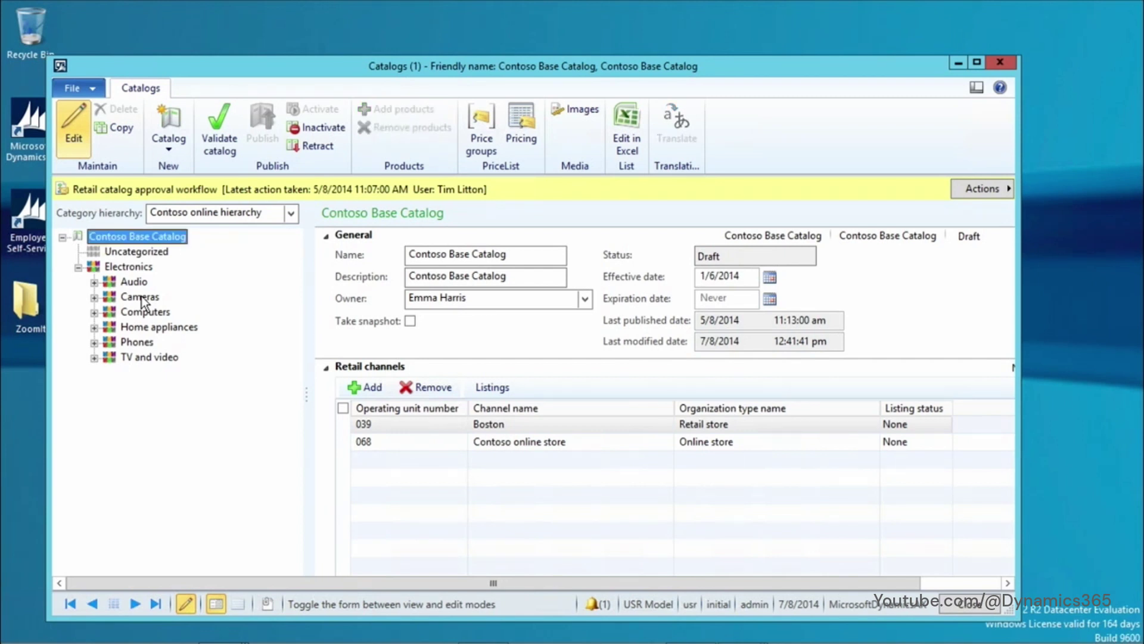
{"action": "left_click", "coordinate": [142, 296]}
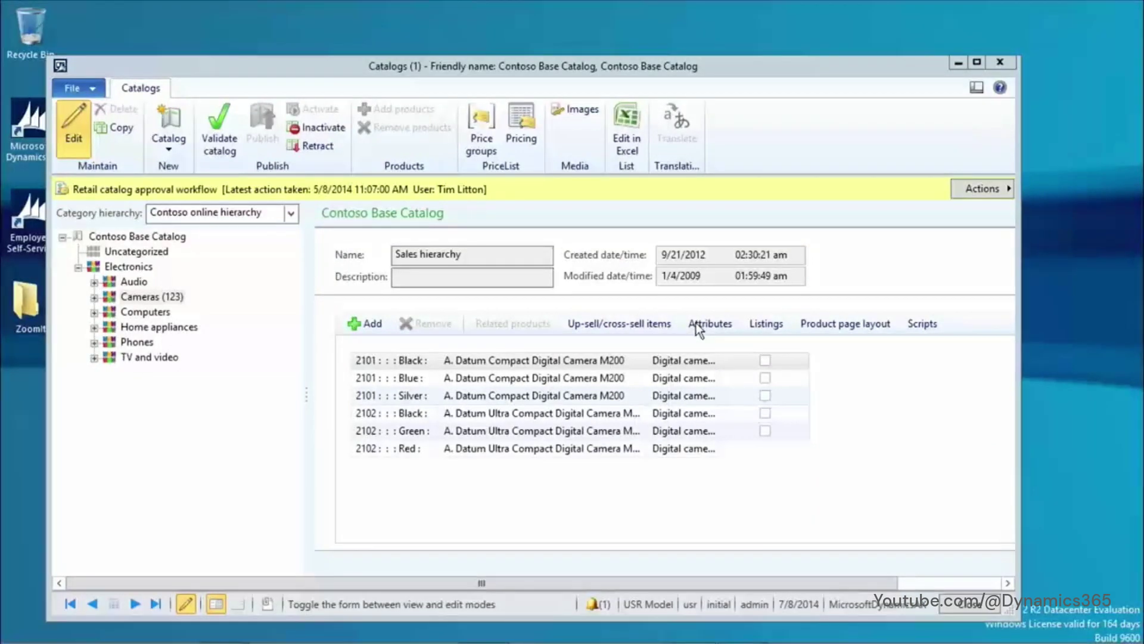
{"action": "left_click", "coordinate": [698, 328]}
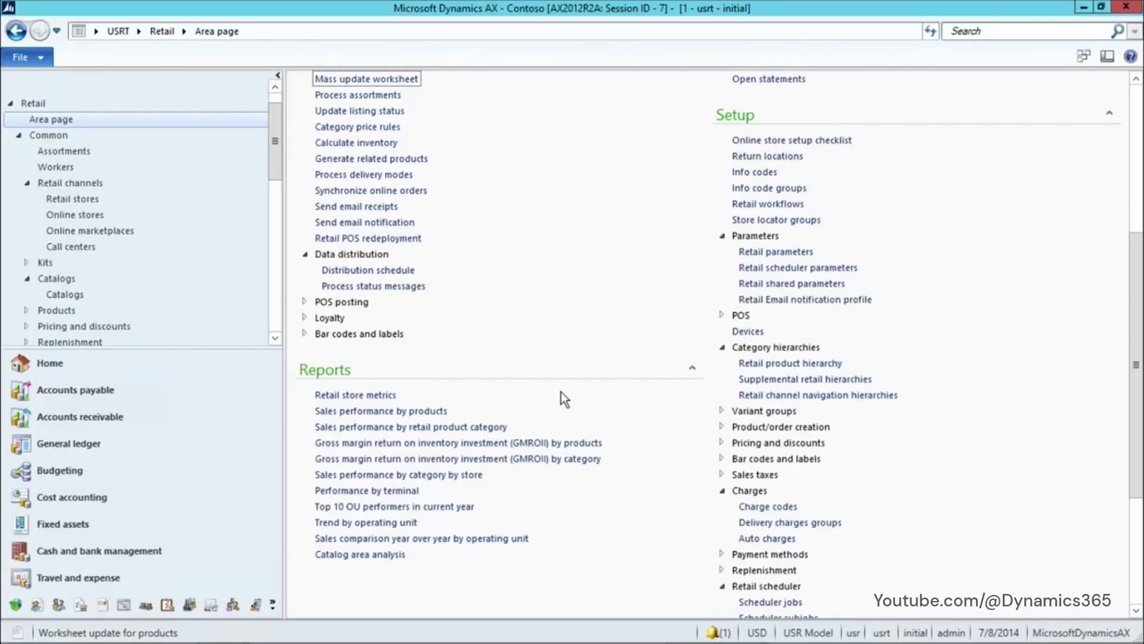
Go to the Sales and marketing area, open the Modes of delivery setup and select the Electronic mode of delivery
{"action": "scroll", "coordinate": [567, 392], "scroll_direction": "up", "scroll_amount": 5}
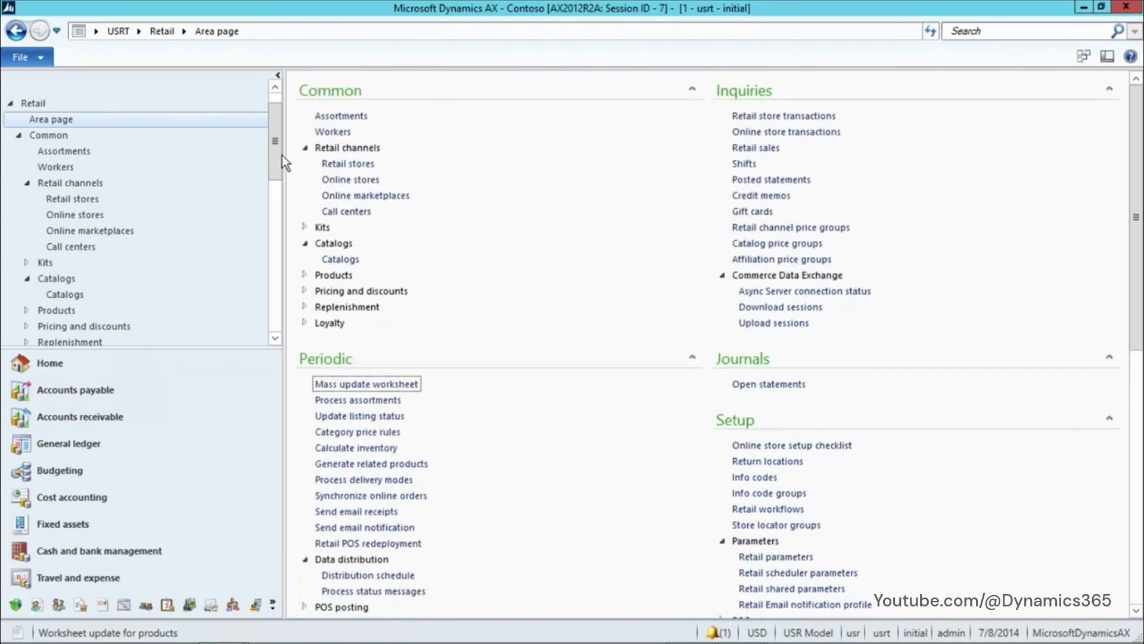
{"action": "left_click", "coordinate": [140, 32]}
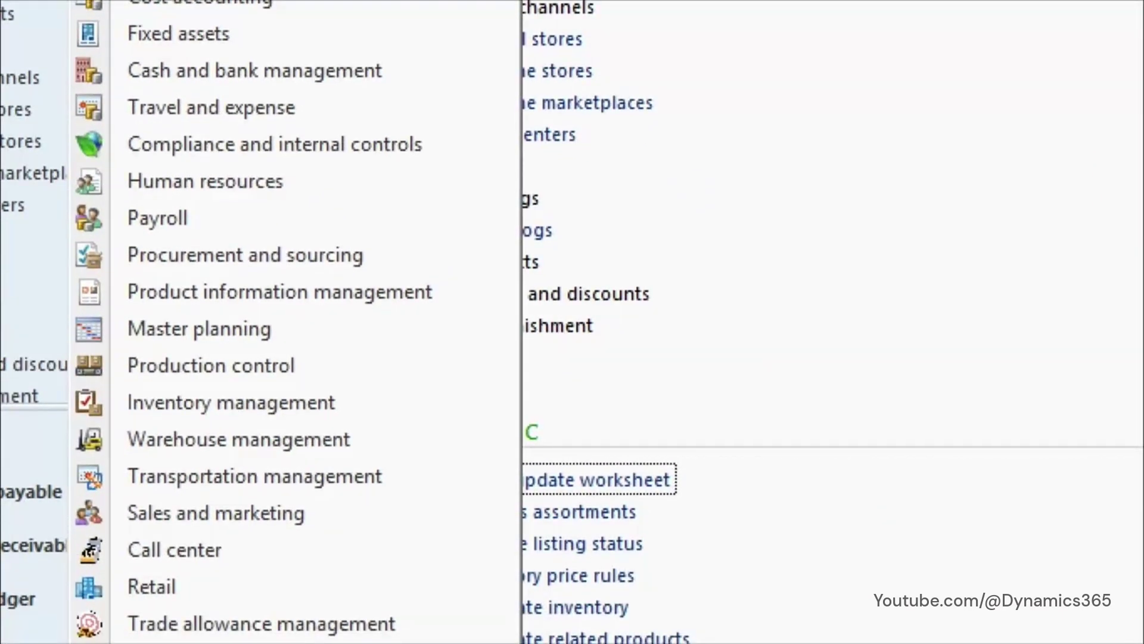
{"action": "left_click", "coordinate": [196, 511]}
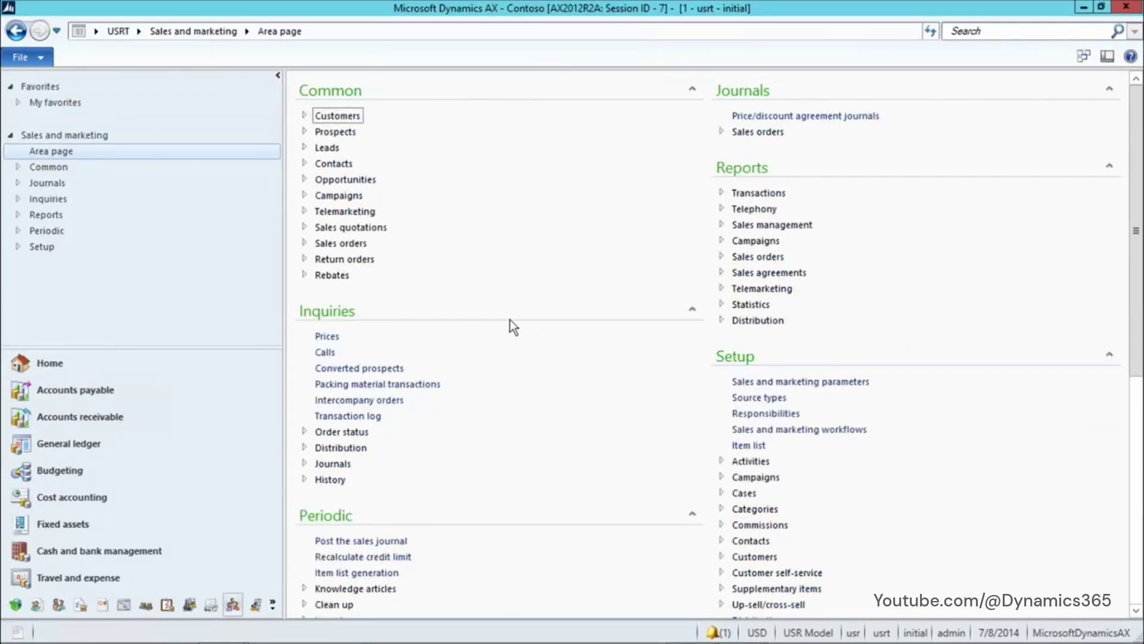
{"action": "scroll", "coordinate": [721, 357], "scroll_direction": "down", "scroll_amount": 3}
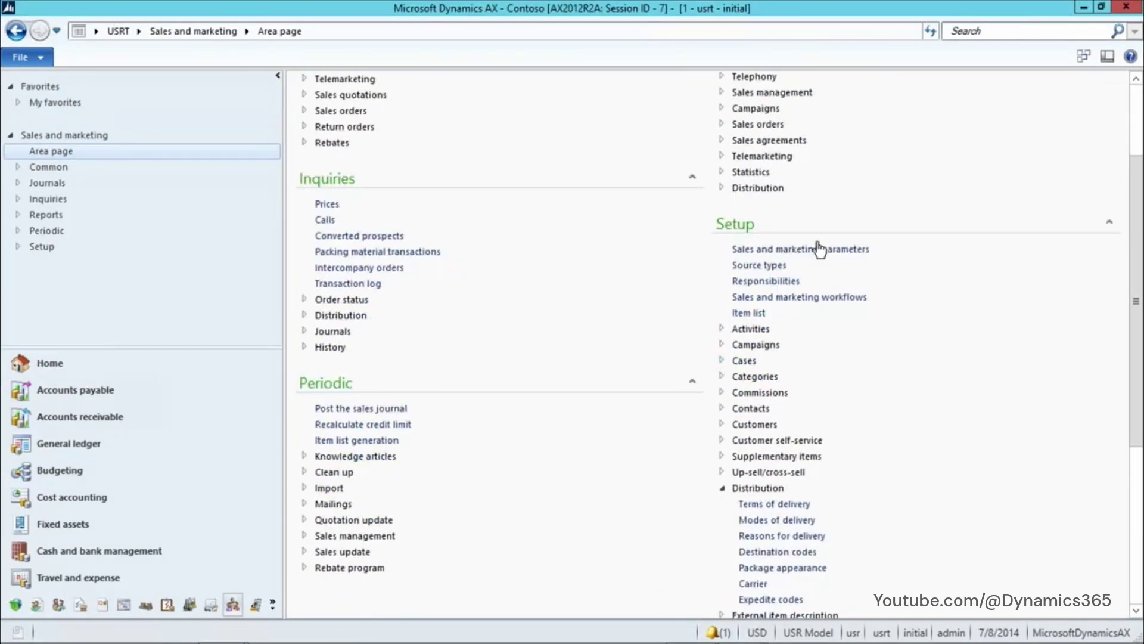
{"action": "scroll", "coordinate": [828, 338], "scroll_direction": "down", "scroll_amount": 2}
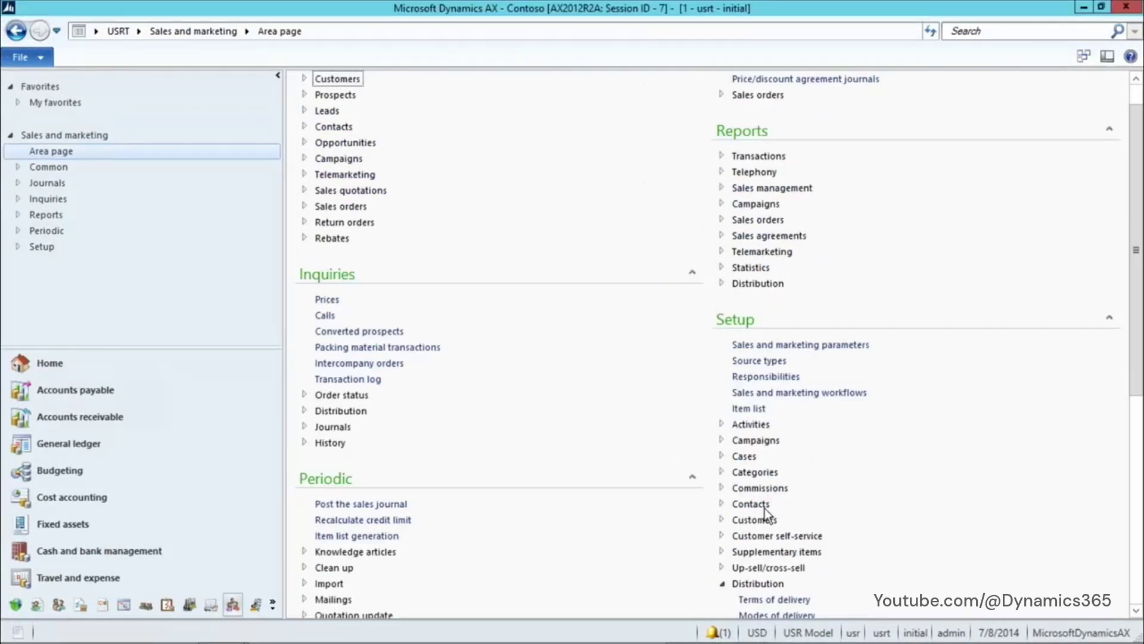
{"action": "scroll", "coordinate": [775, 527], "scroll_direction": "down", "scroll_amount": 3}
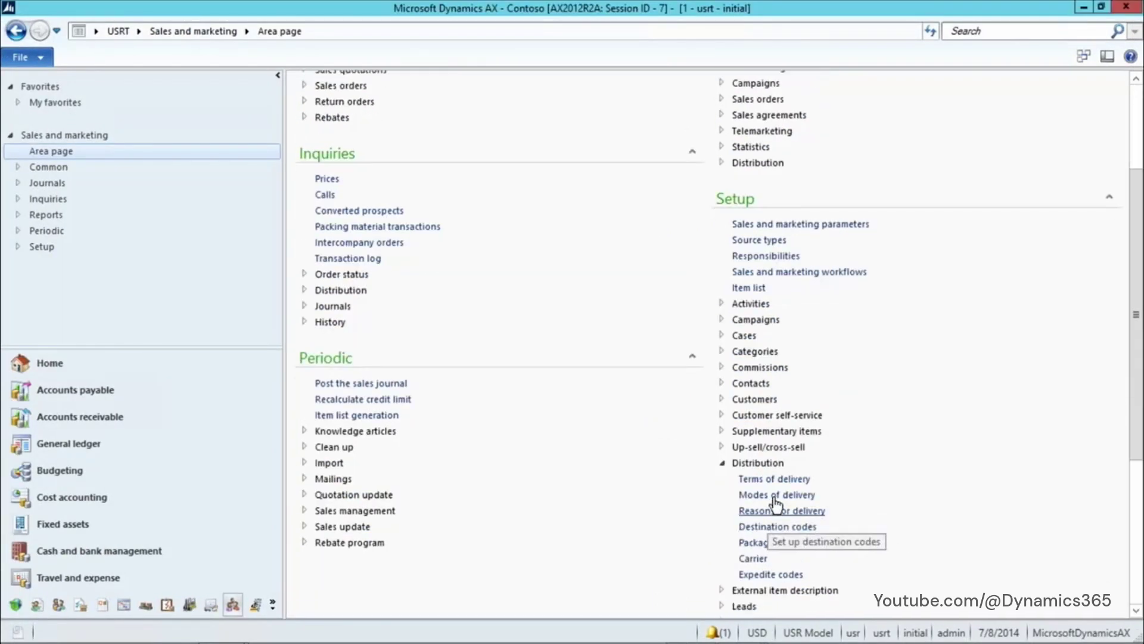
{"action": "left_click", "coordinate": [775, 495]}
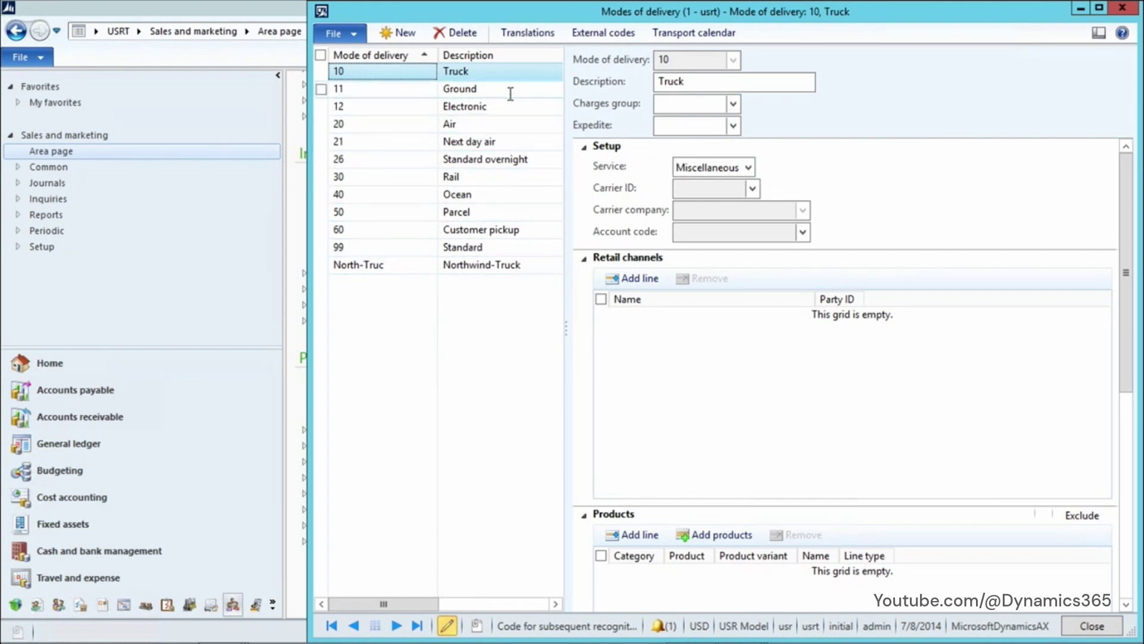
{"action": "left_click", "coordinate": [501, 108]}
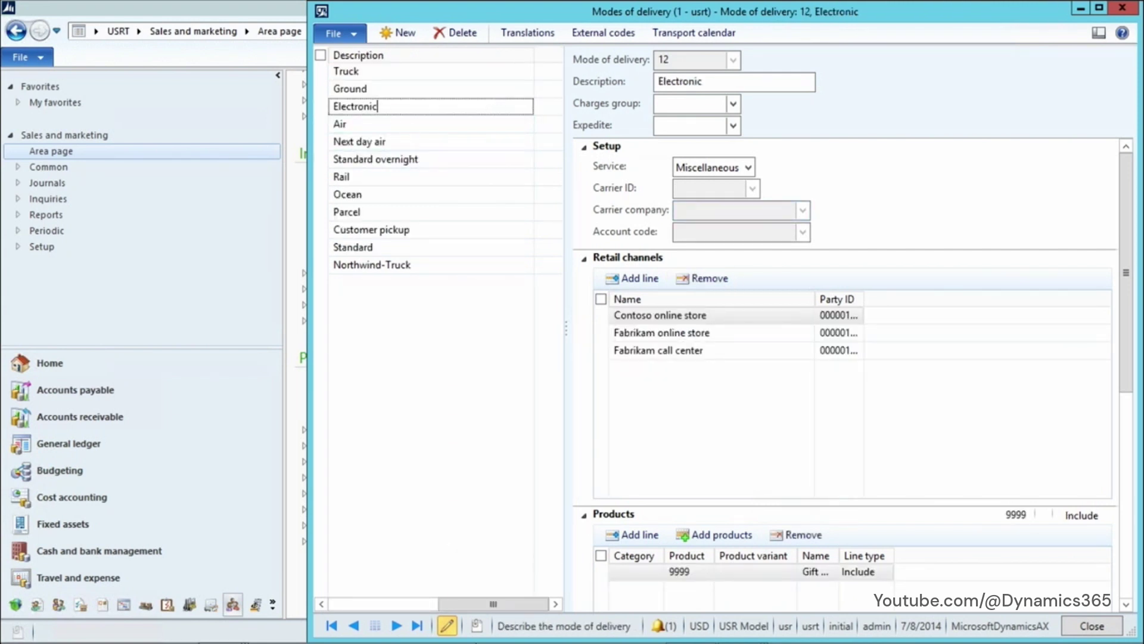
{"action": "left_click_drag", "start_coordinate": [470, 603], "coordinate": [347, 594]}
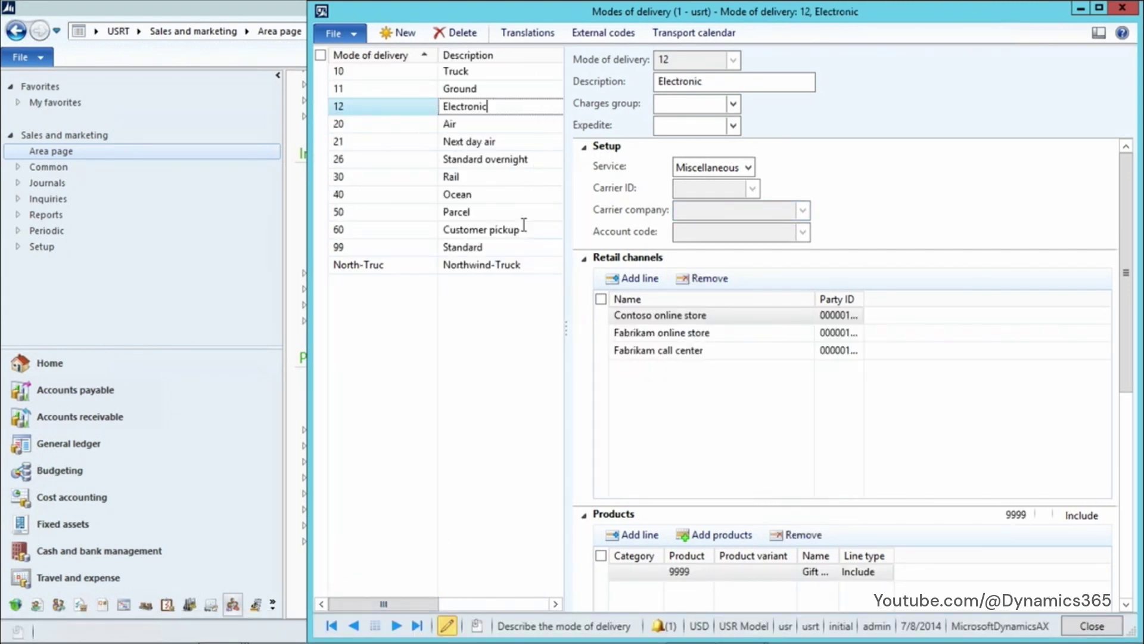
Try to add Contoso online store from the Retail Stores by Business Unit hierarchy to the Electronic mode's retail channels
{"action": "left_click", "coordinate": [502, 360]}
{"action": "left_click", "coordinate": [639, 281]}
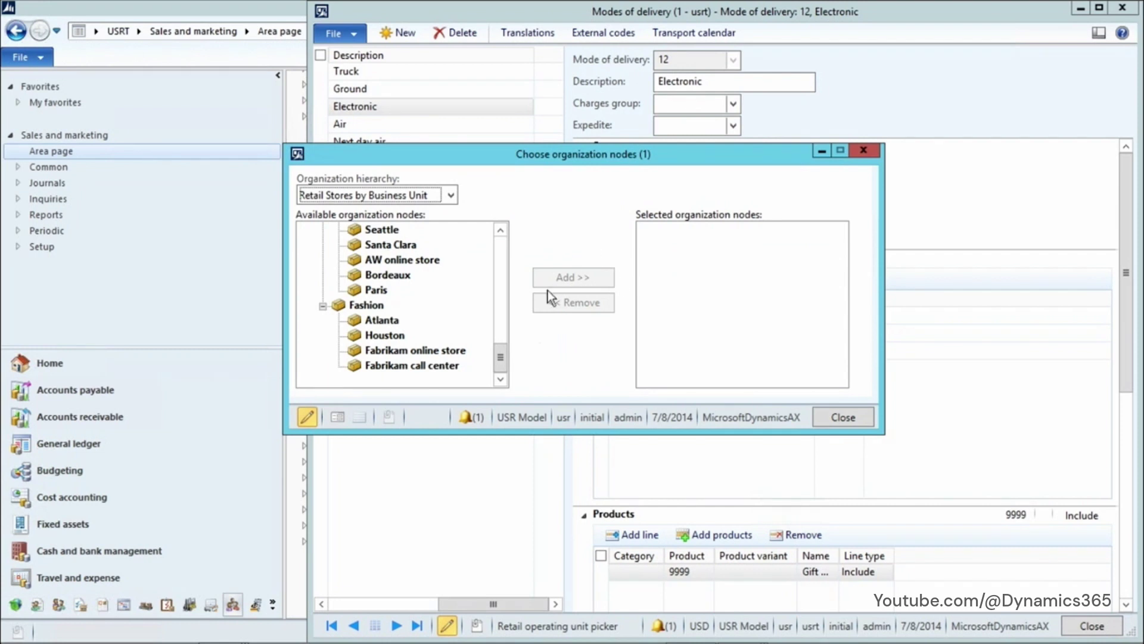
{"action": "left_click_drag", "start_coordinate": [502, 360], "coordinate": [502, 237]}
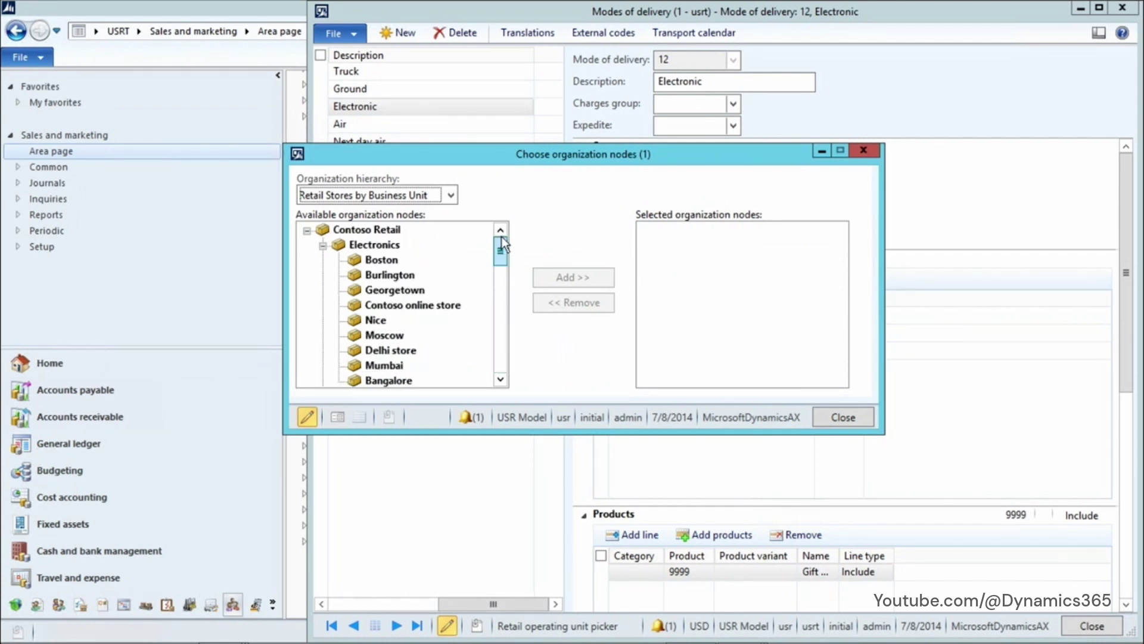
{"action": "left_click", "coordinate": [413, 306]}
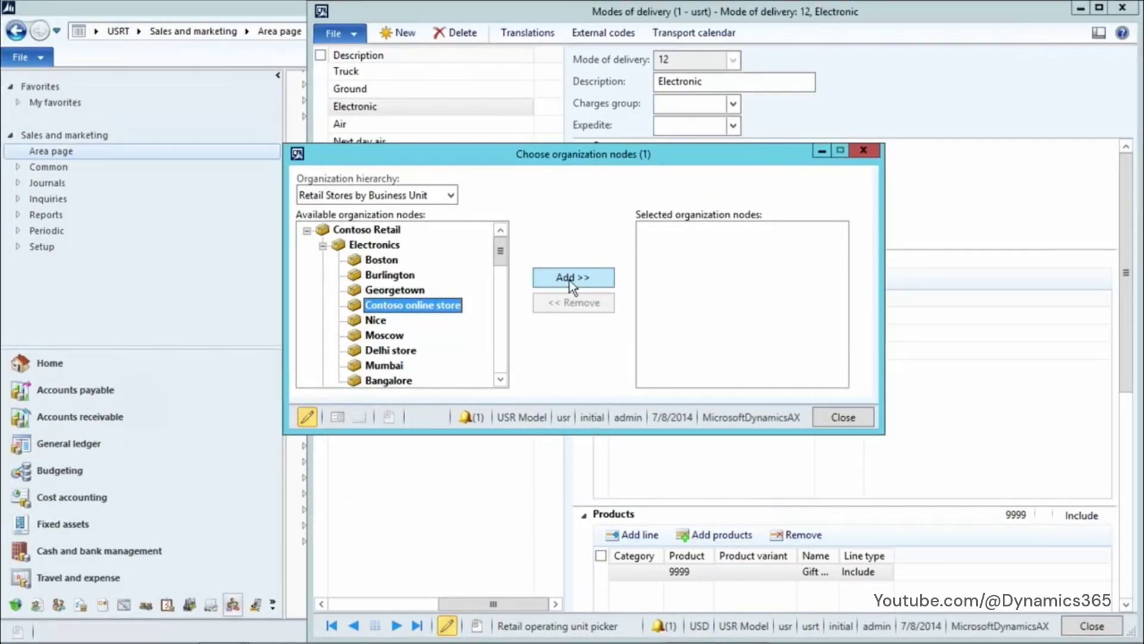
{"action": "left_click", "coordinate": [572, 278]}
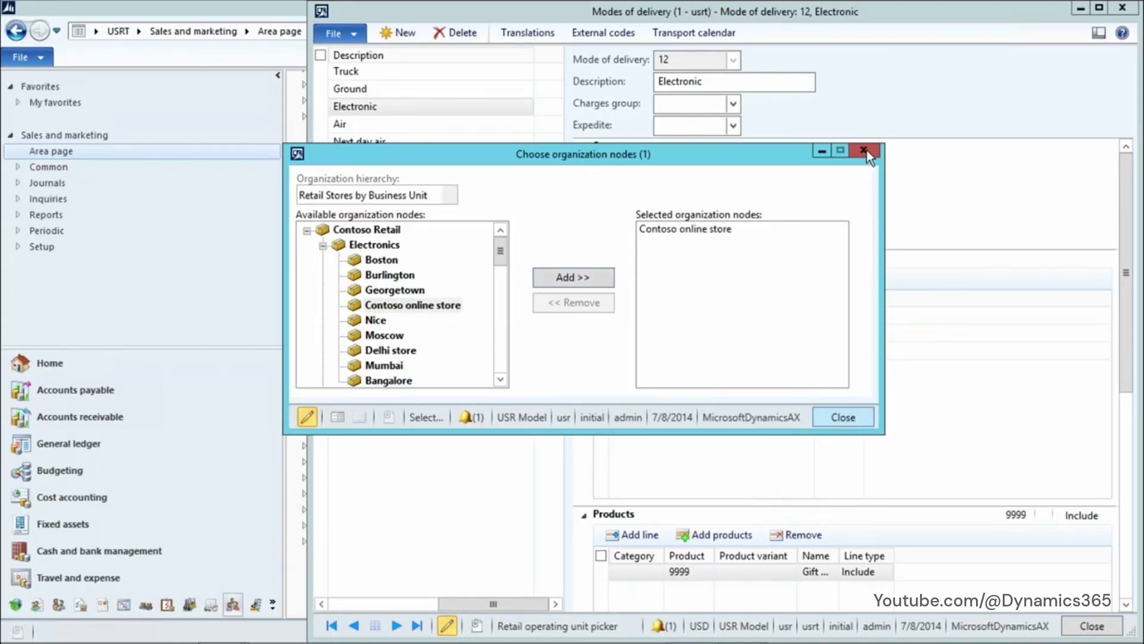
{"action": "left_click", "coordinate": [836, 417]}
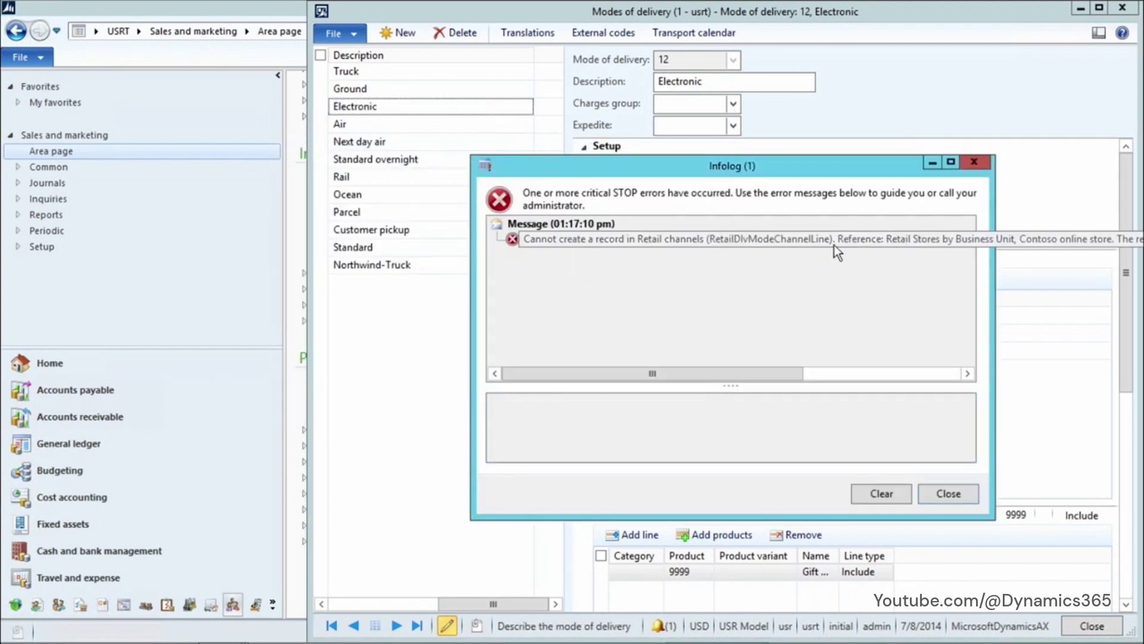
{"action": "left_click", "coordinate": [950, 494]}
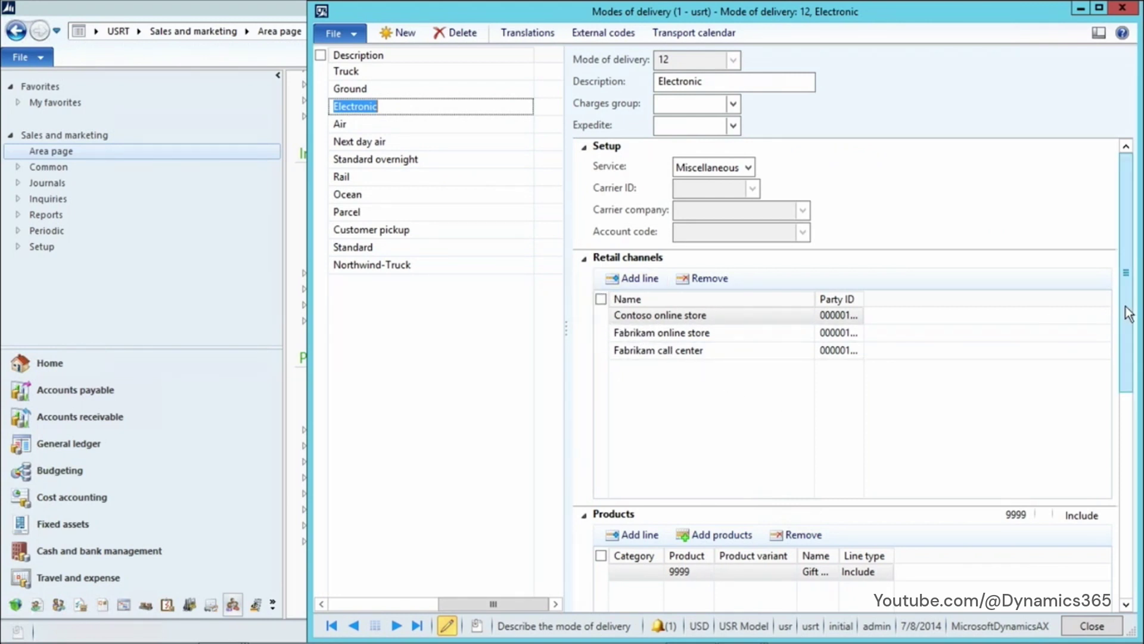
Inspect the Electronic mode's Products section and the Line type setting of the gift card product line
{"action": "left_click_drag", "start_coordinate": [1132, 311], "coordinate": [1126, 467]}
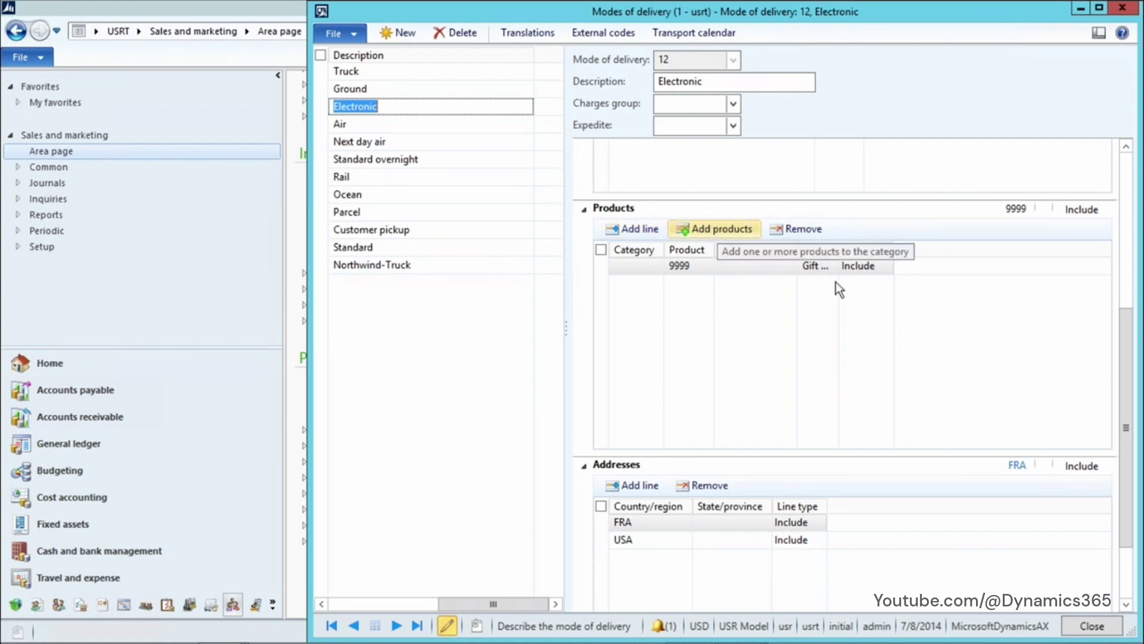
{"action": "left_click", "coordinate": [885, 266]}
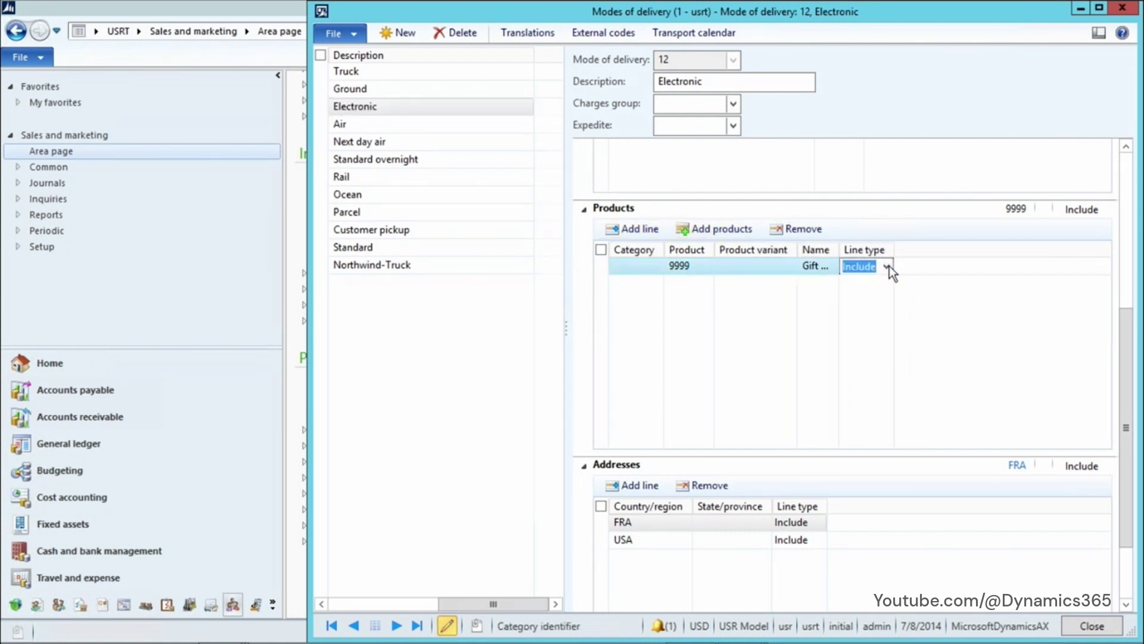
{"action": "left_click", "coordinate": [891, 266]}
{"action": "left_click", "coordinate": [888, 266]}
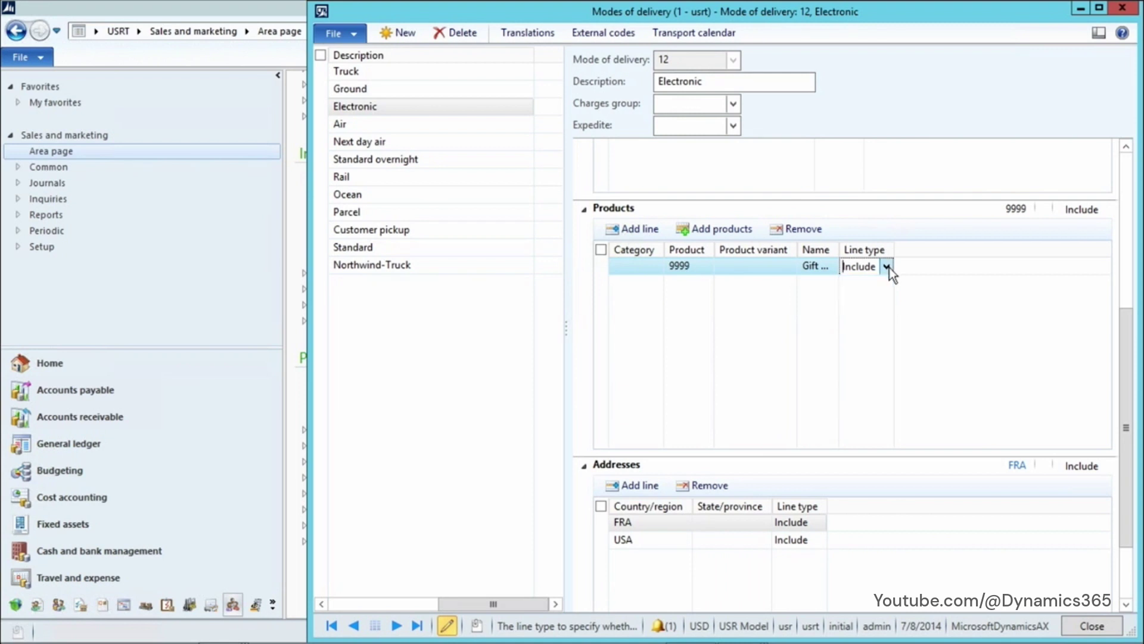
Examine the country/region and line type options for the Electronic mode's FRA address line, and close the Modes of delivery form
{"action": "scroll", "coordinate": [781, 447], "scroll_direction": "down", "scroll_amount": 3}
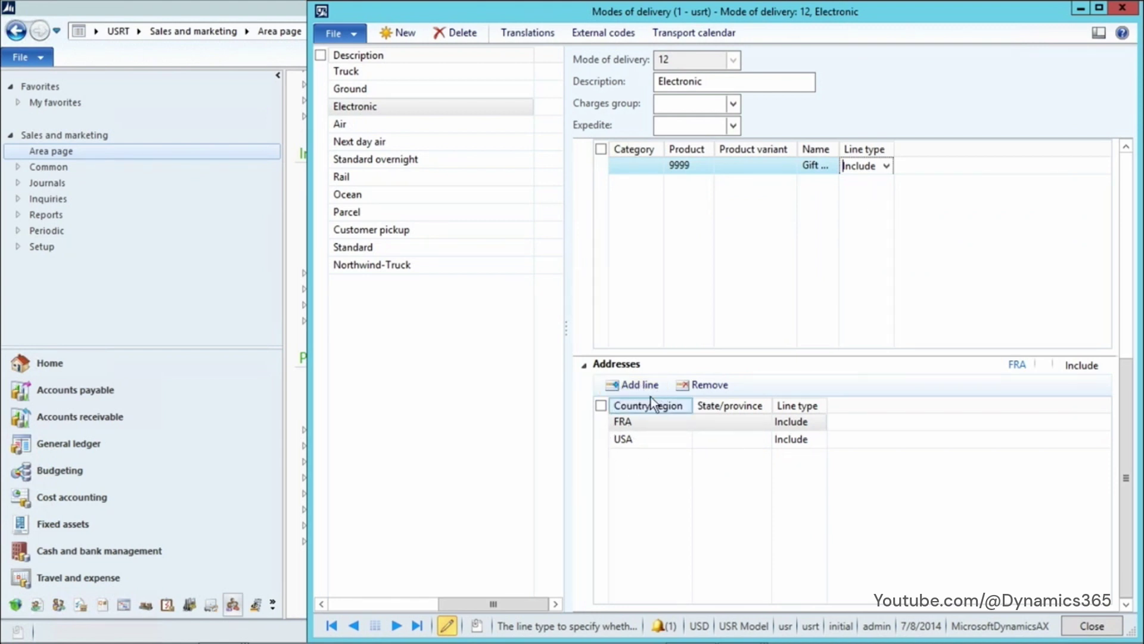
{"action": "left_click", "coordinate": [672, 423]}
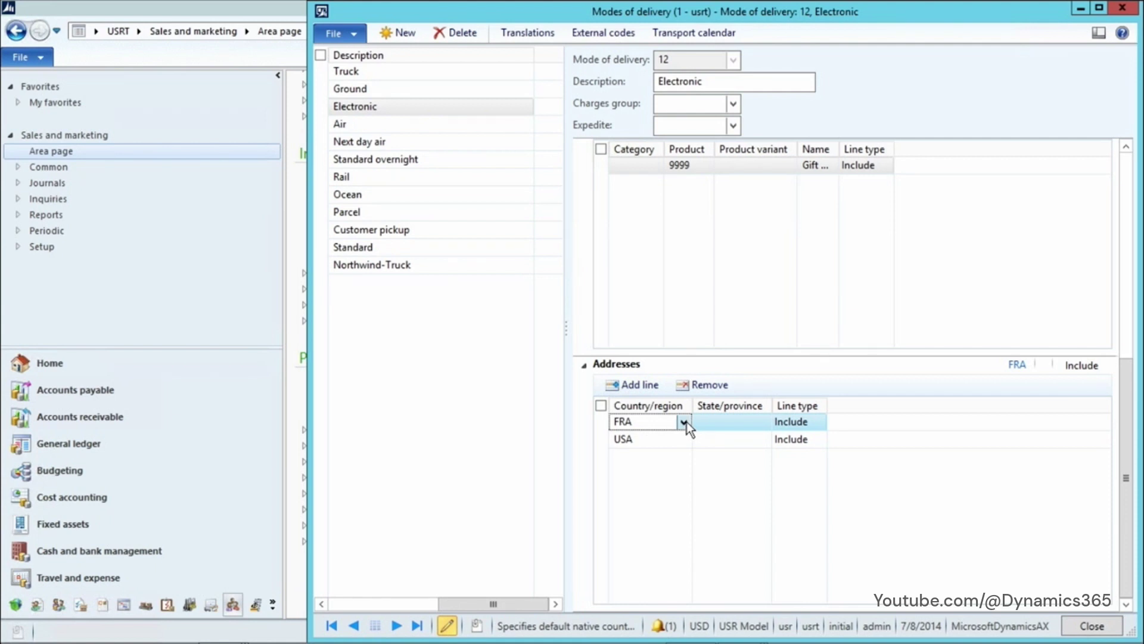
{"action": "left_click", "coordinate": [686, 422]}
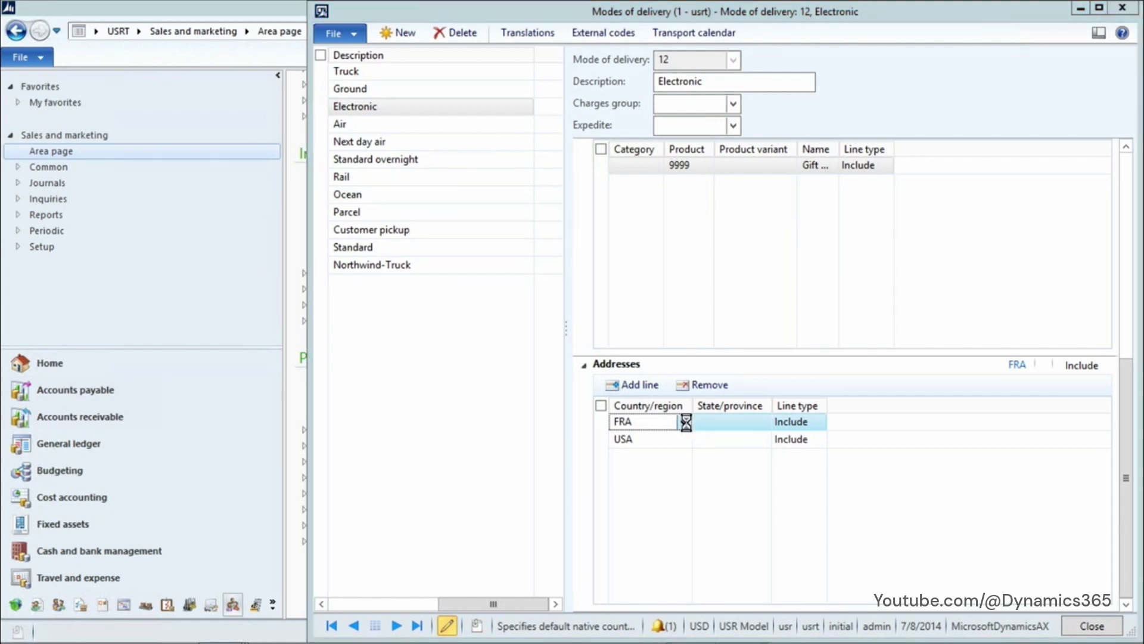
{"action": "left_click", "coordinate": [685, 422]}
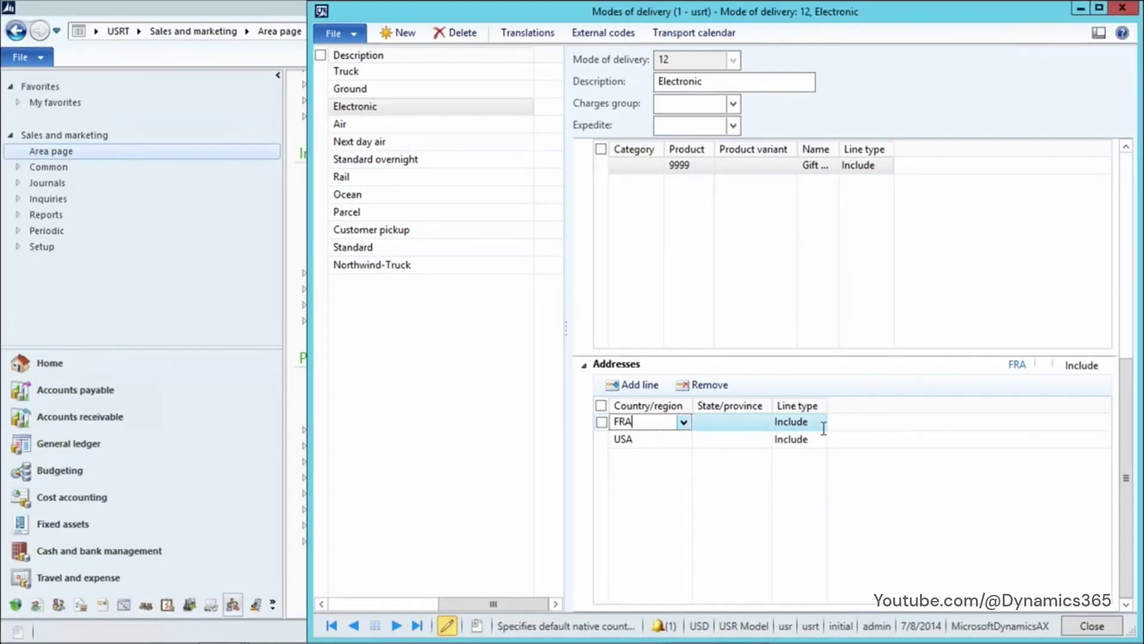
{"action": "left_click", "coordinate": [816, 421]}
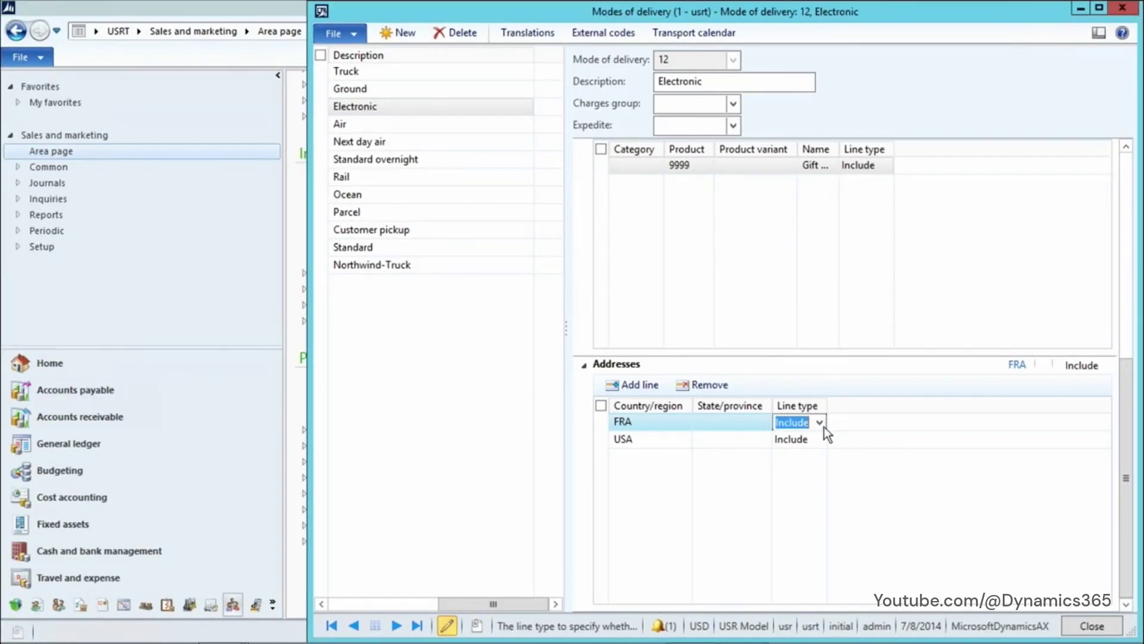
{"action": "left_click", "coordinate": [820, 423]}
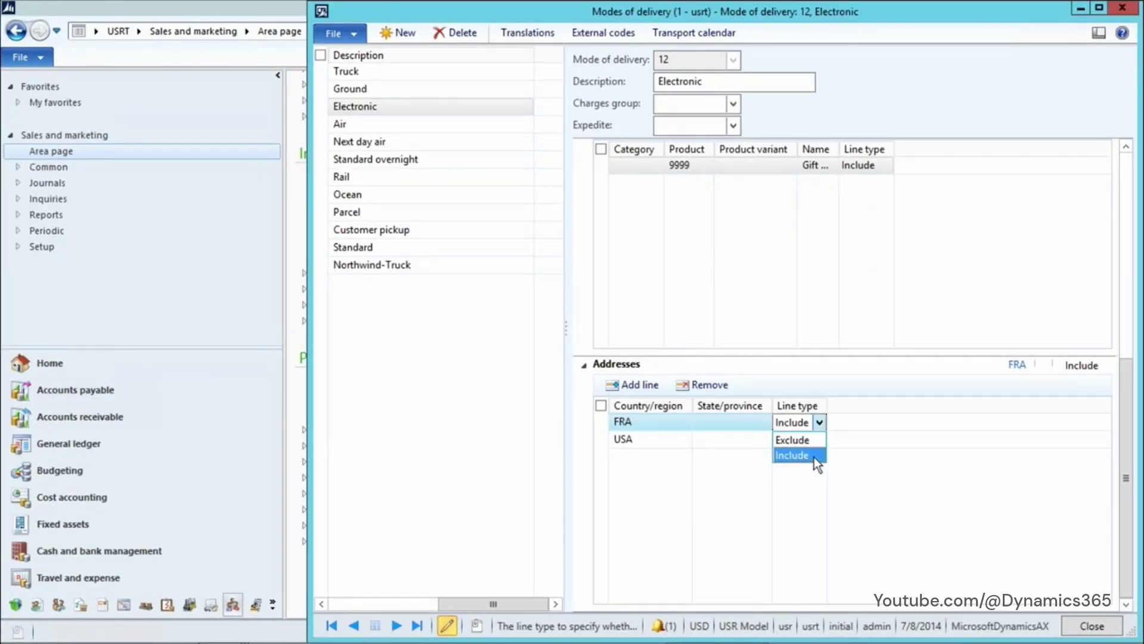
{"action": "left_click", "coordinate": [849, 415]}
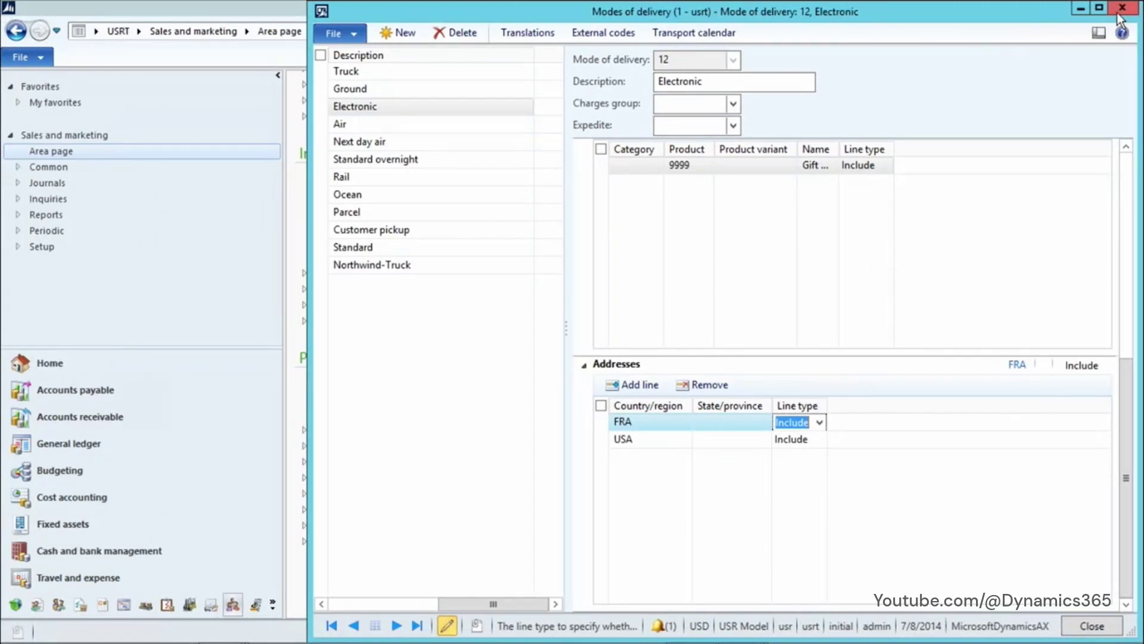
{"action": "left_click", "coordinate": [1120, 10]}
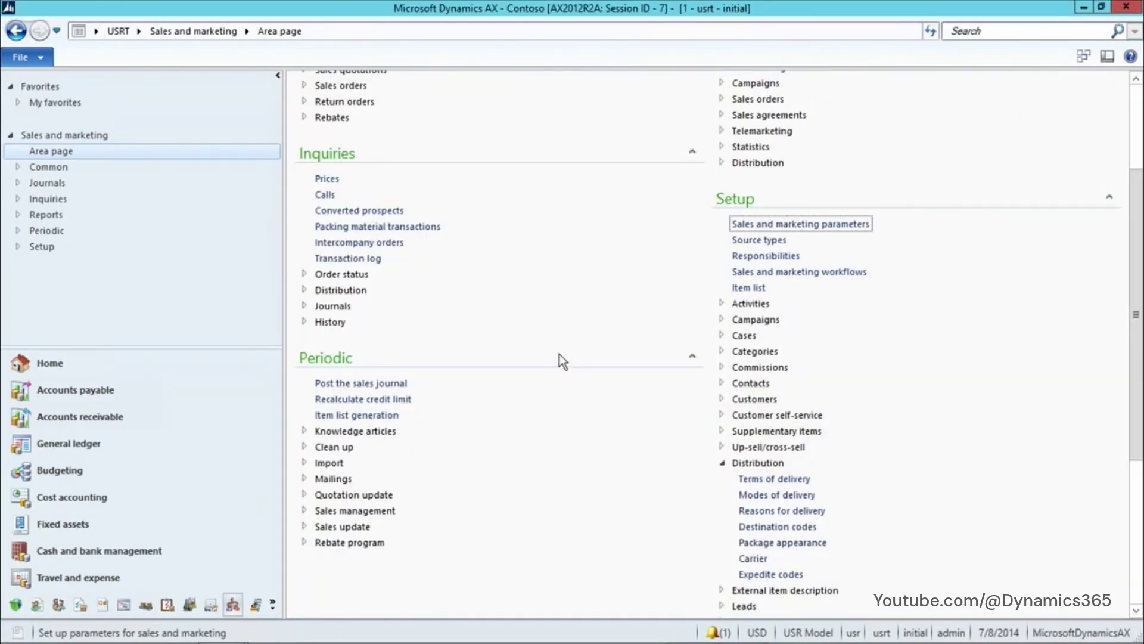
{"action": "scroll", "coordinate": [561, 354], "scroll_direction": "up", "scroll_amount": 3}
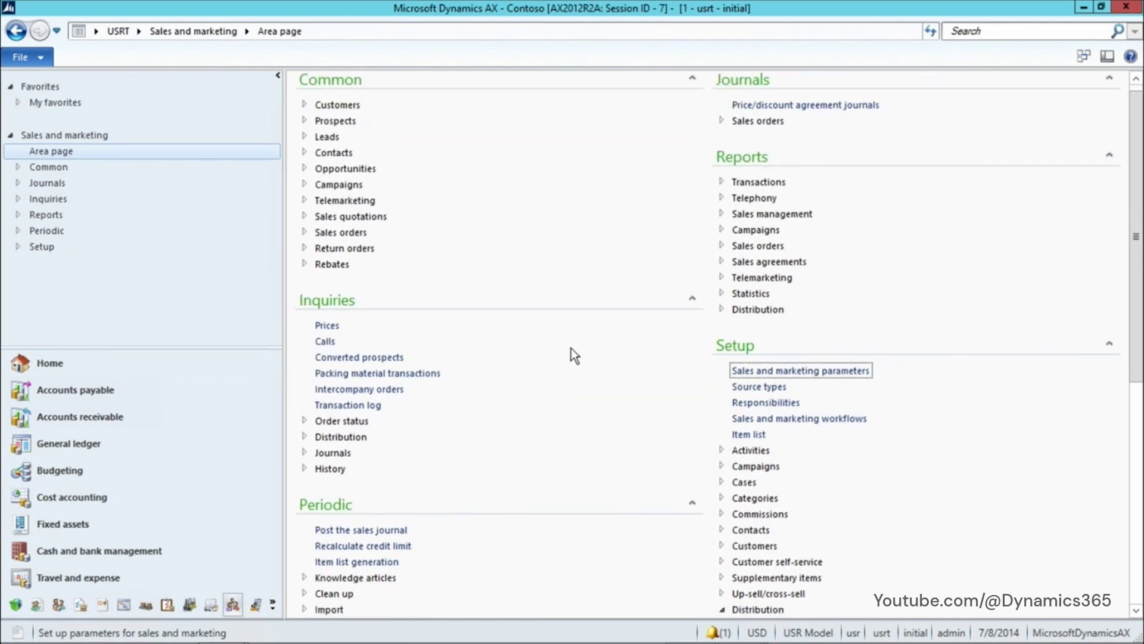
{"action": "scroll", "coordinate": [572, 354], "scroll_direction": "down", "scroll_amount": 4}
{"action": "scroll", "coordinate": [571, 348], "scroll_direction": "up", "scroll_amount": 4}
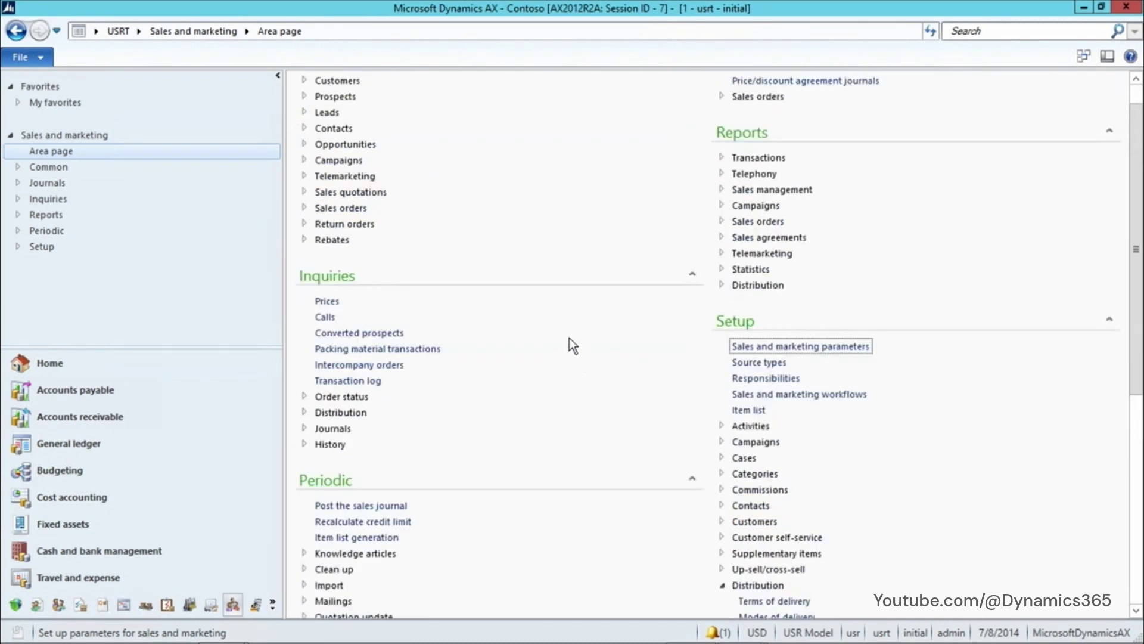